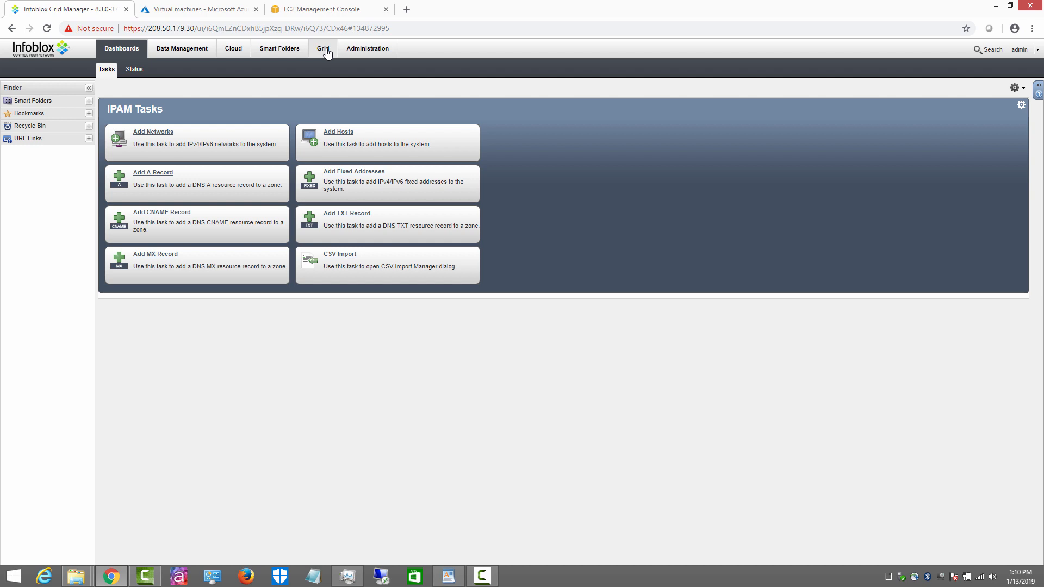
Step: Inspect the grid master and second member rows, then view the empty Cloud All Tenants page
click(325, 50)
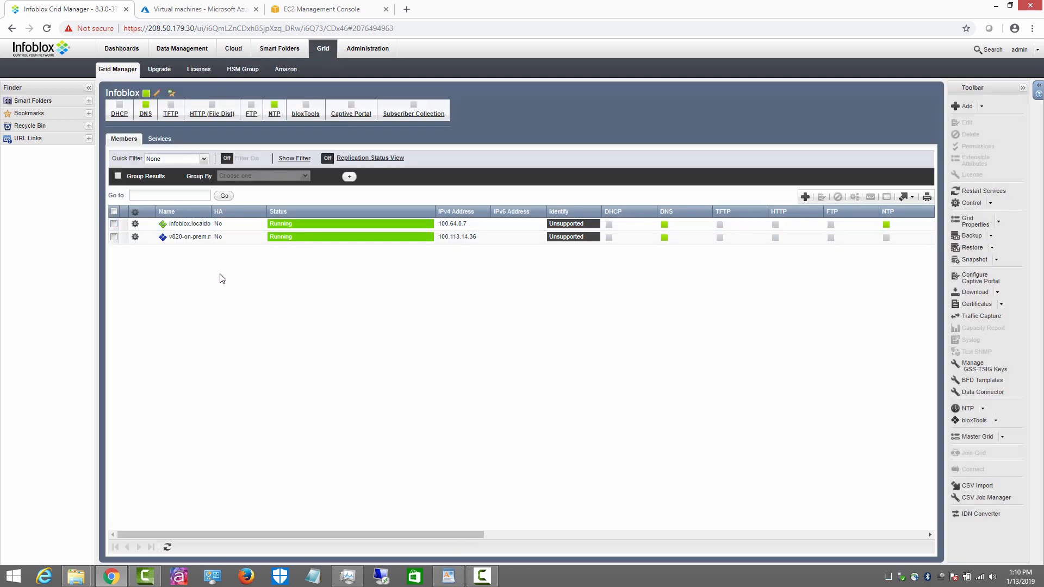
click(135, 223)
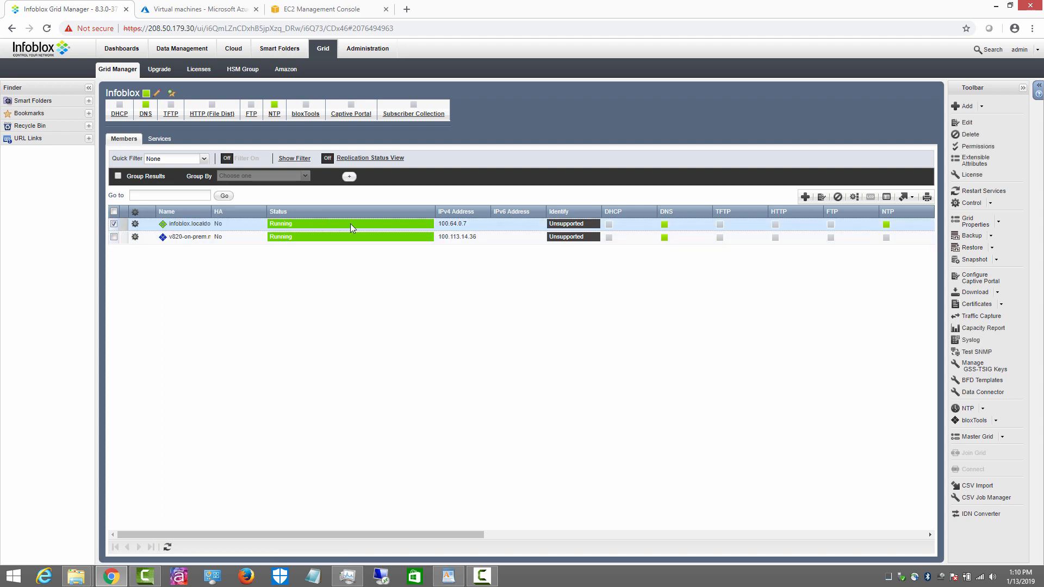
click(135, 236)
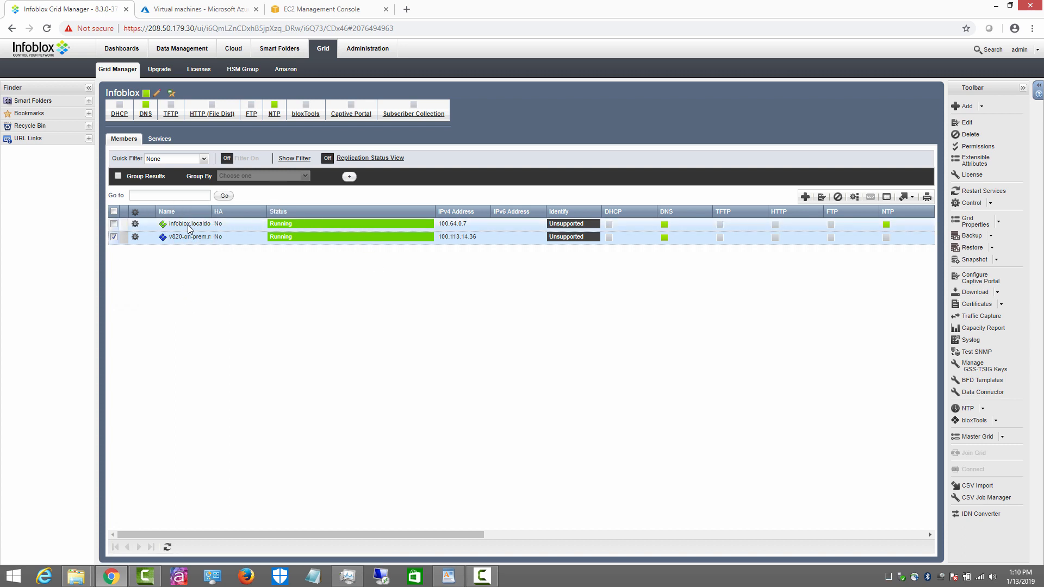
click(114, 237)
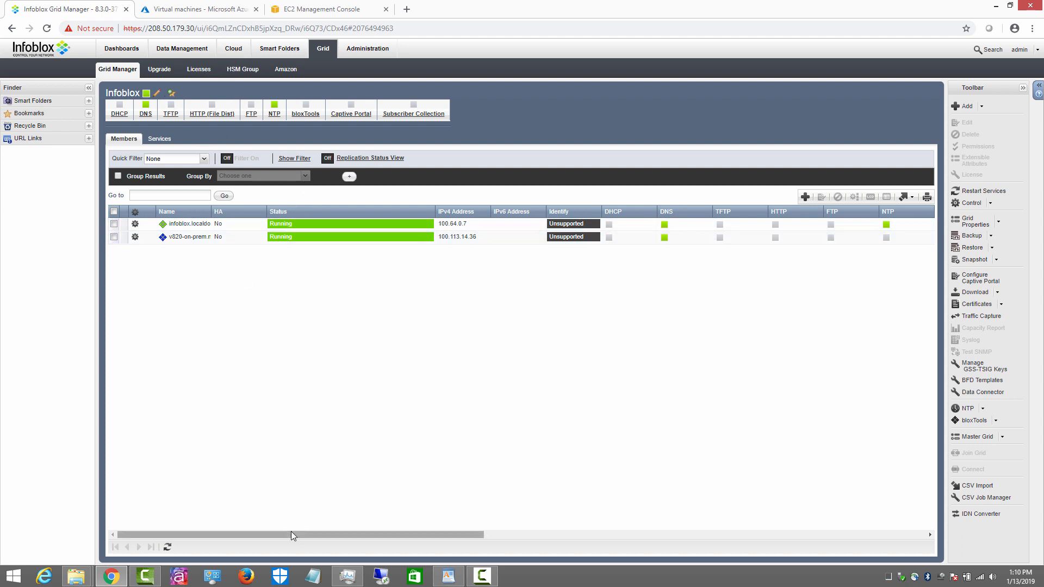
drag(291, 531, 818, 576)
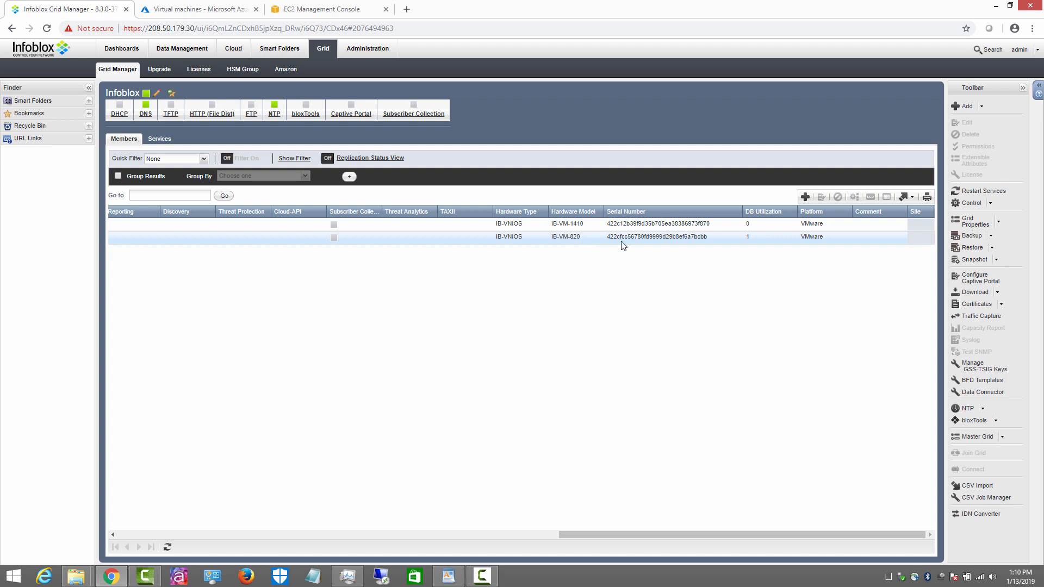
drag(593, 535, 163, 527)
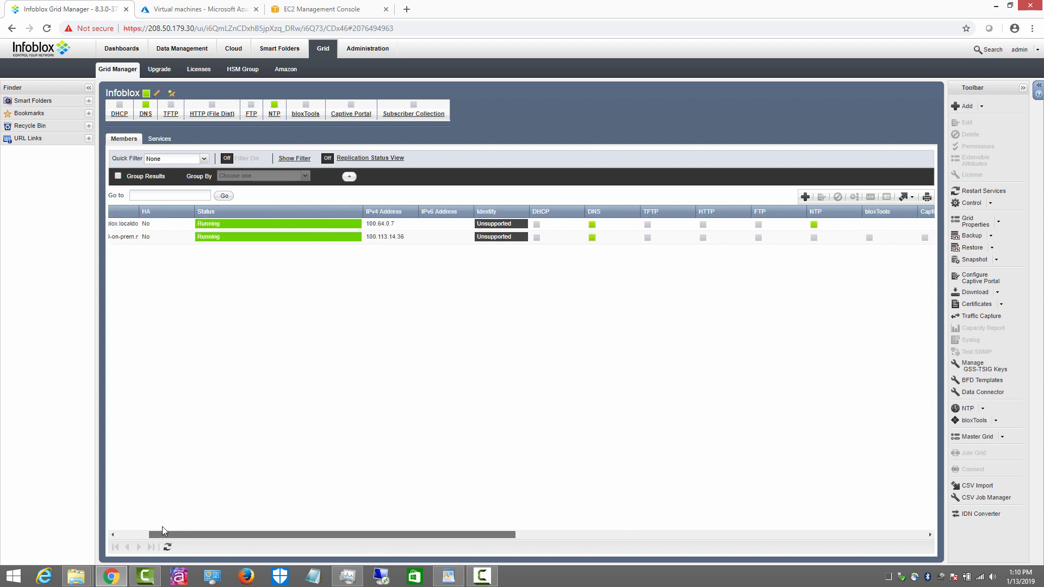
click(233, 49)
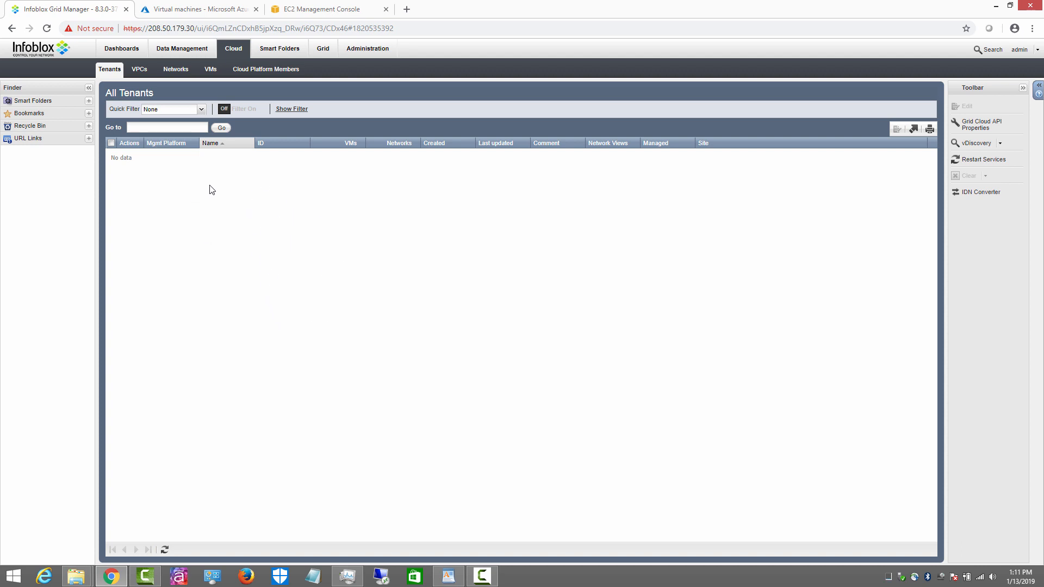
Step: Check each member's DNS service status, then view Network Views, which lists only the default view
click(322, 49)
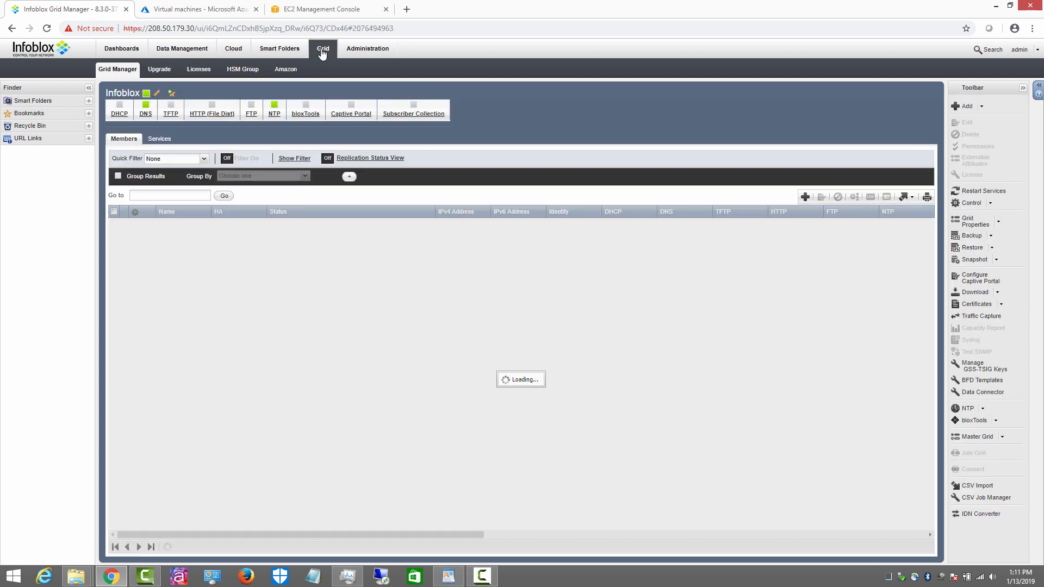
click(145, 111)
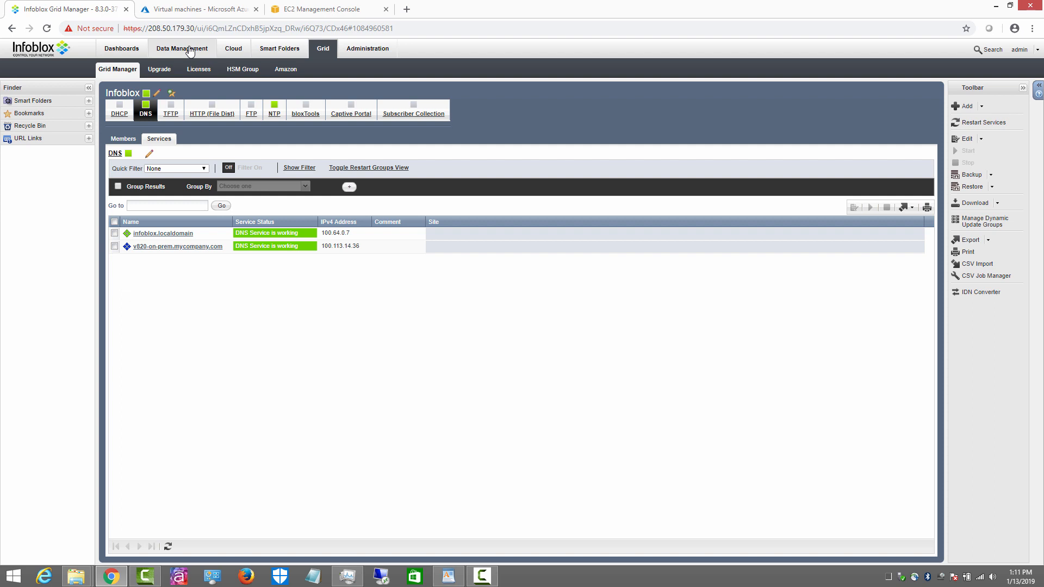
click(368, 48)
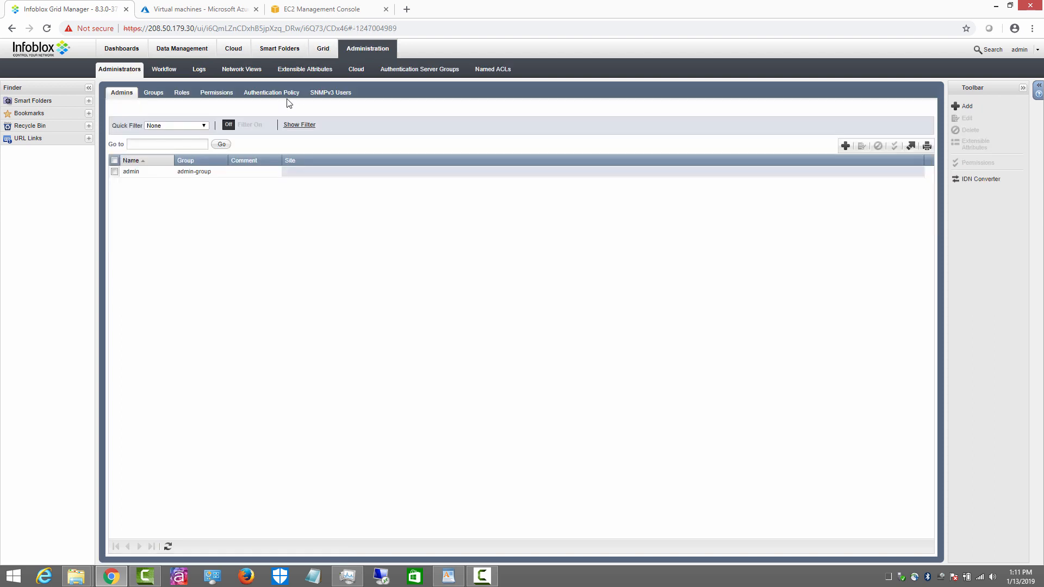
click(249, 71)
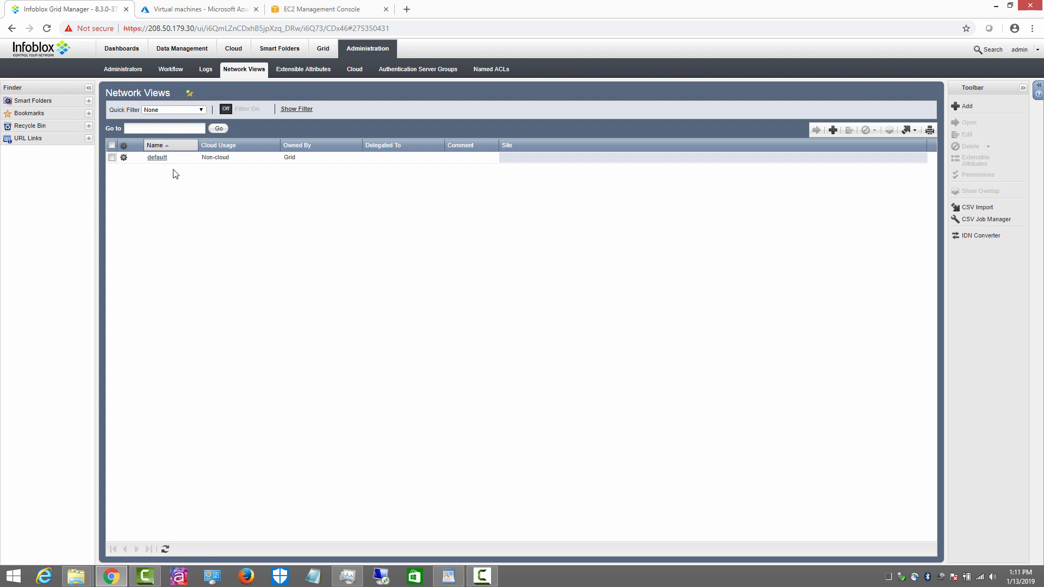
Step: Inspect address 100.113.14.36 on the IP Map of network 100.113.14.0/24
click(191, 53)
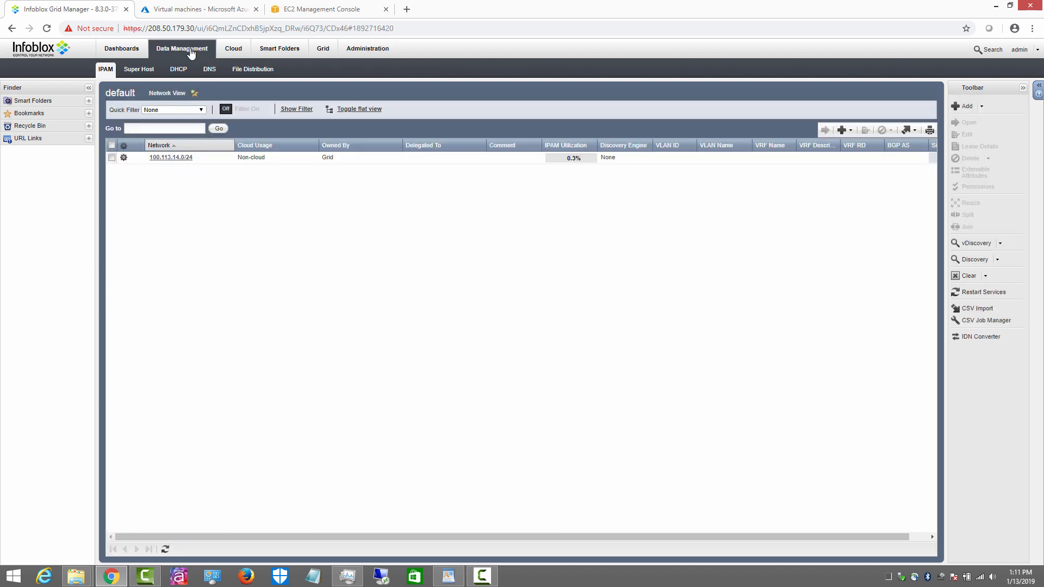
triple_click(182, 161)
click(182, 162)
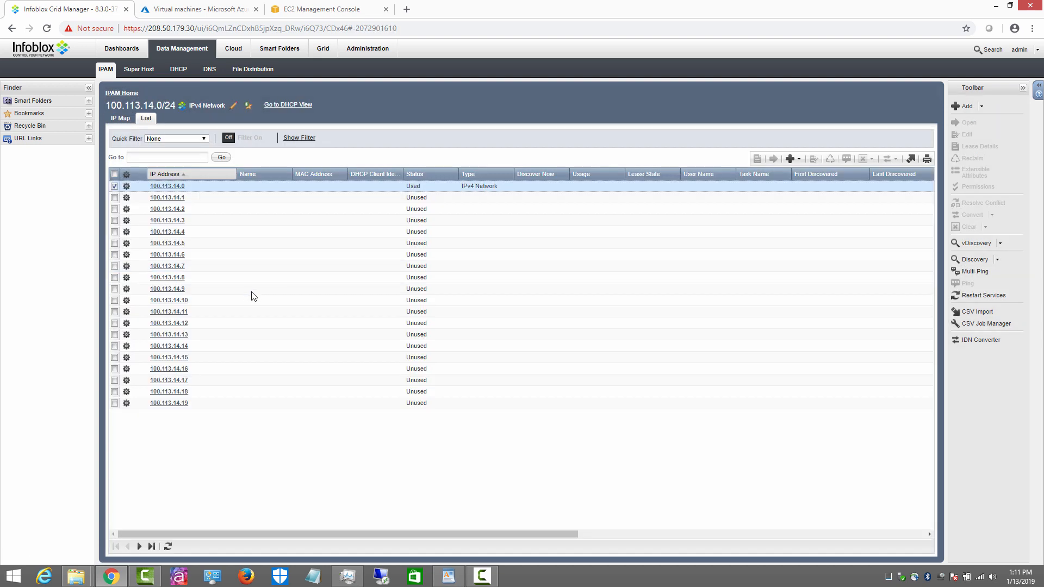
click(120, 119)
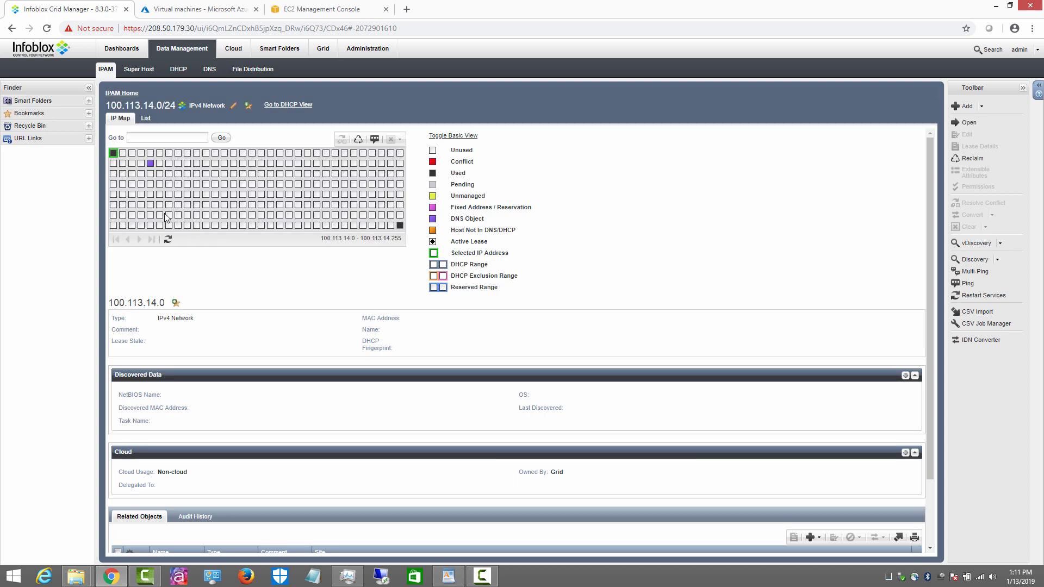
click(150, 163)
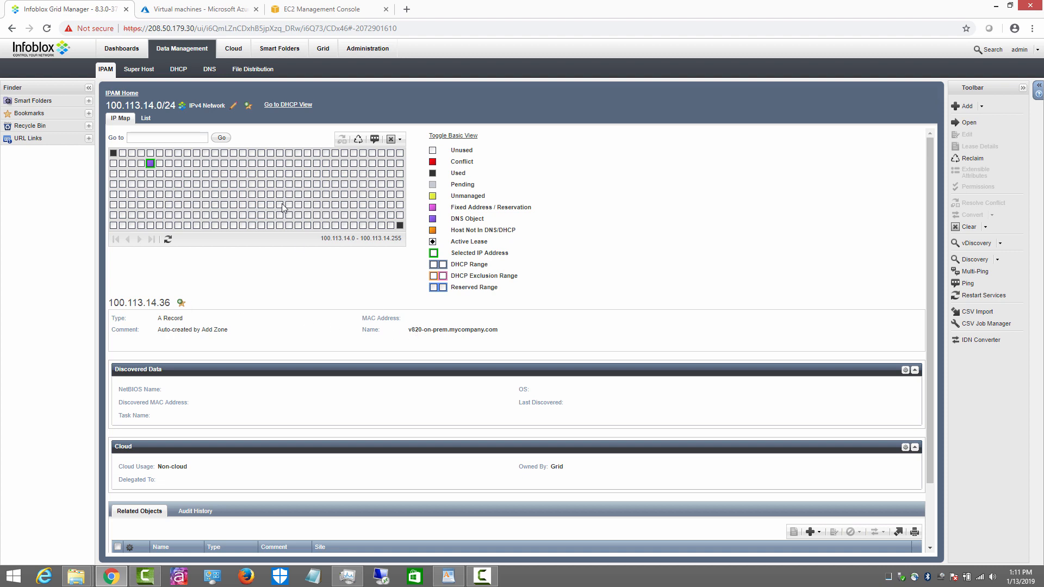
Step: Browse the mycompany.com zone records, then view the Status dashboard showing both members running
click(209, 70)
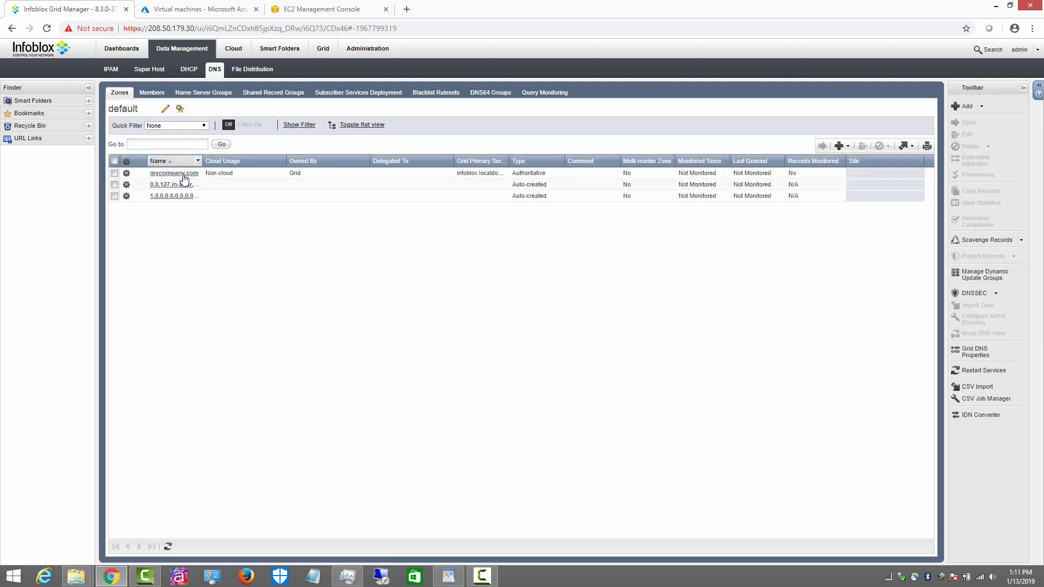
click(184, 175)
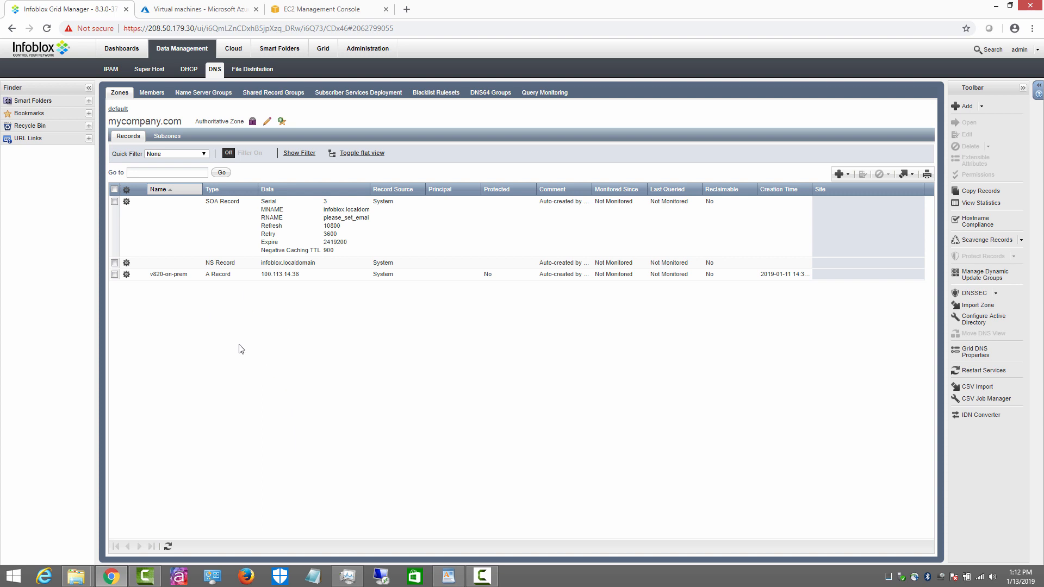
click(118, 109)
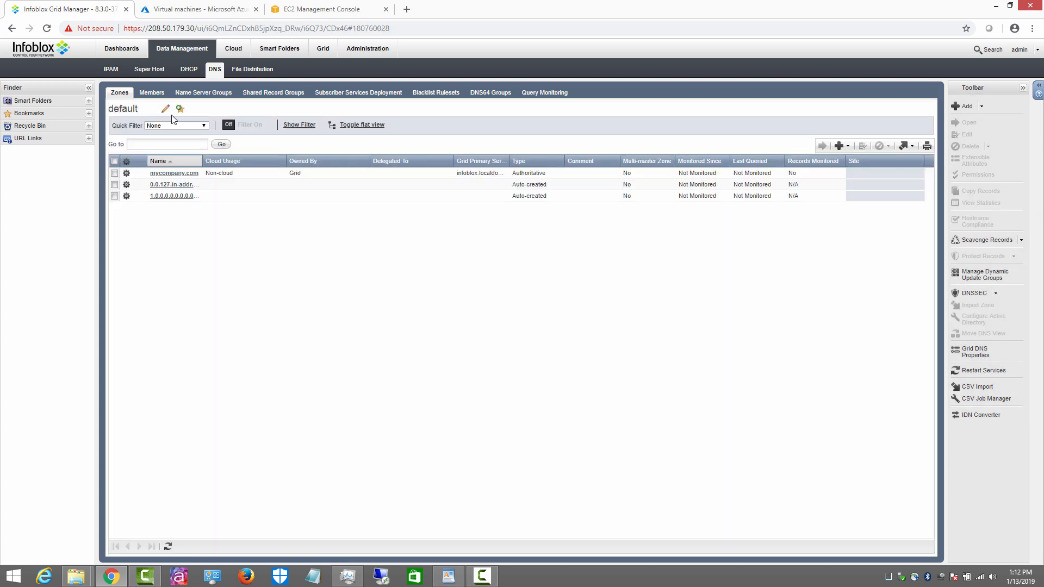
click(122, 51)
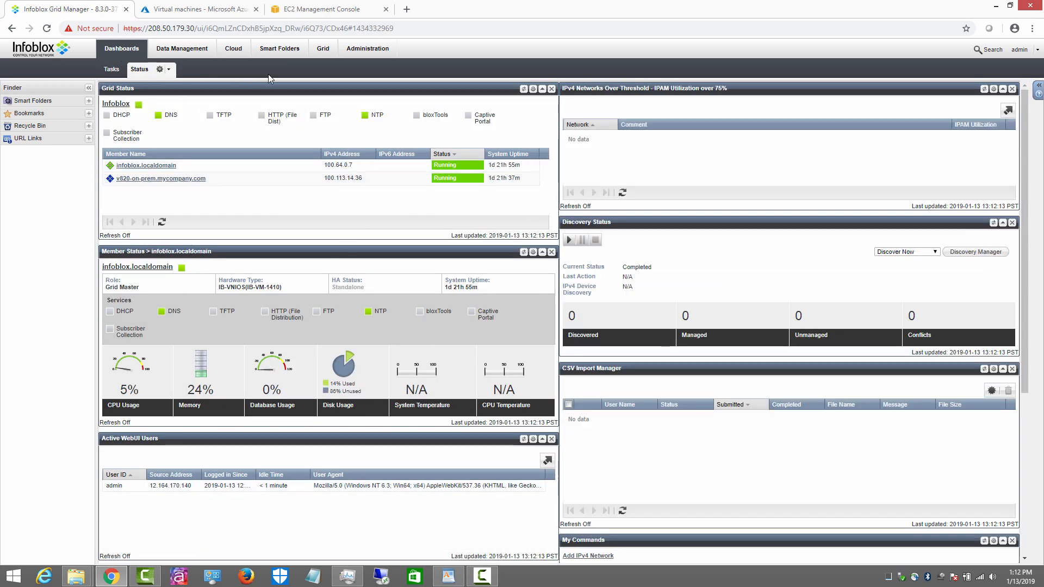
Step: Revisit the Grid, Cloud, DNS and IPAM pages, then switch to the Azure VM list showing v820-azure deallocated
click(323, 48)
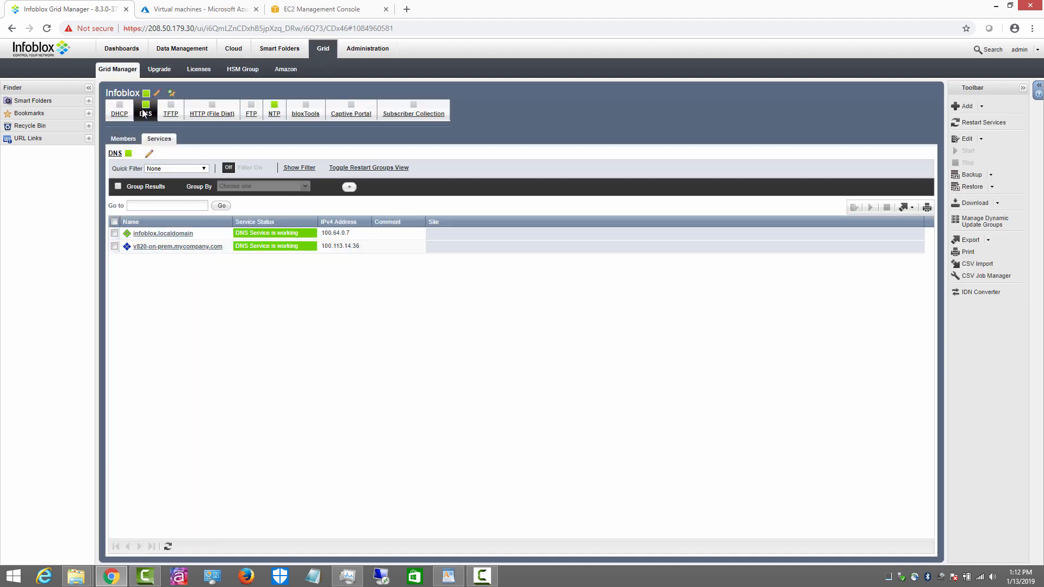
click(234, 48)
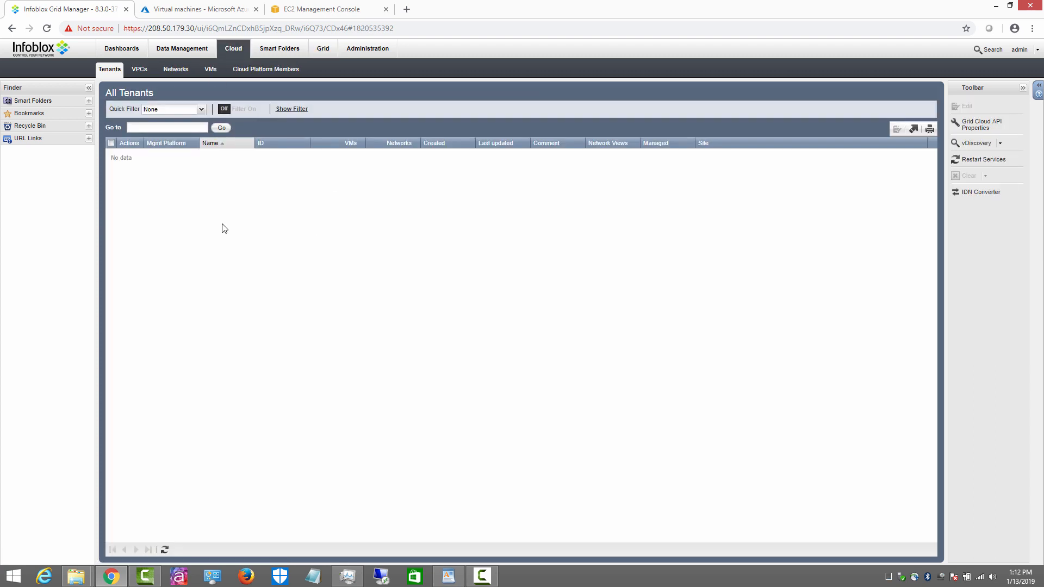
click(180, 48)
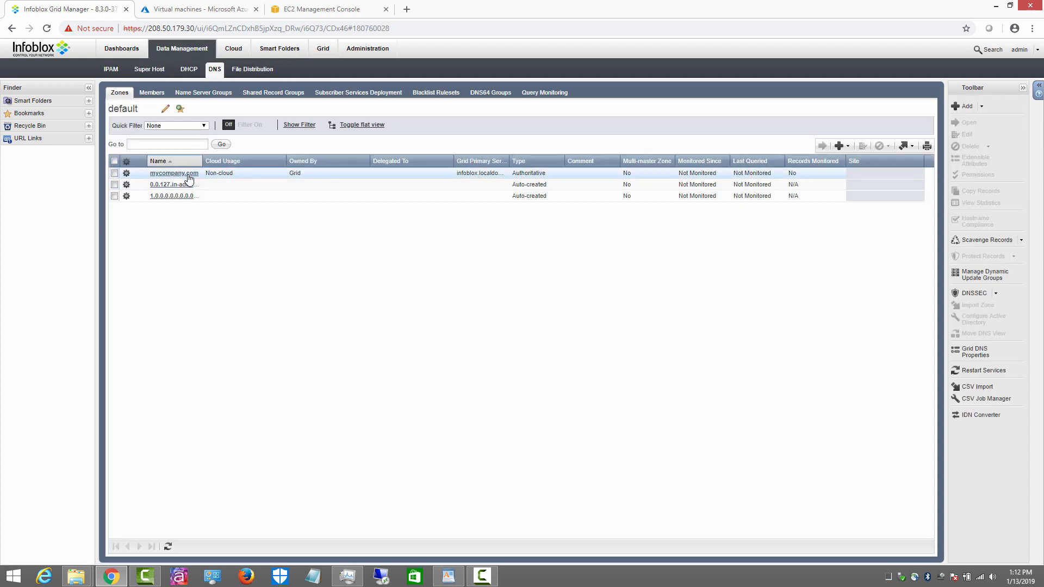
click(112, 70)
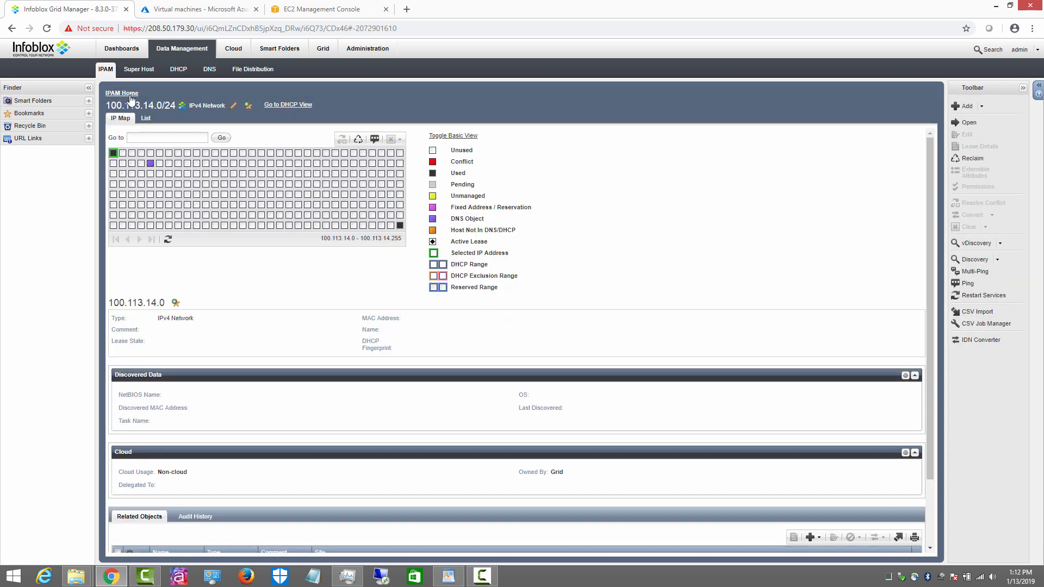
click(128, 93)
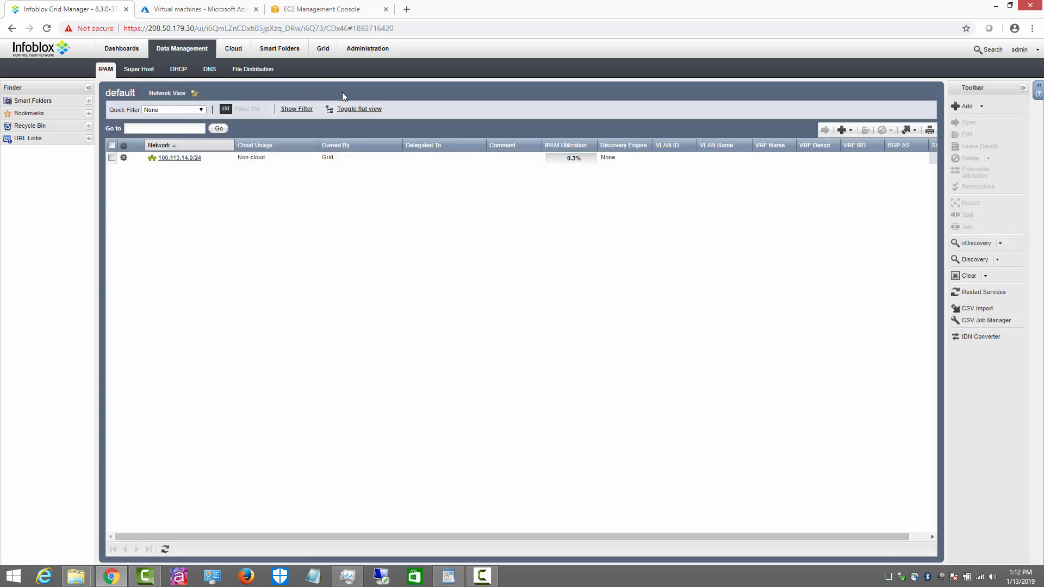
click(324, 50)
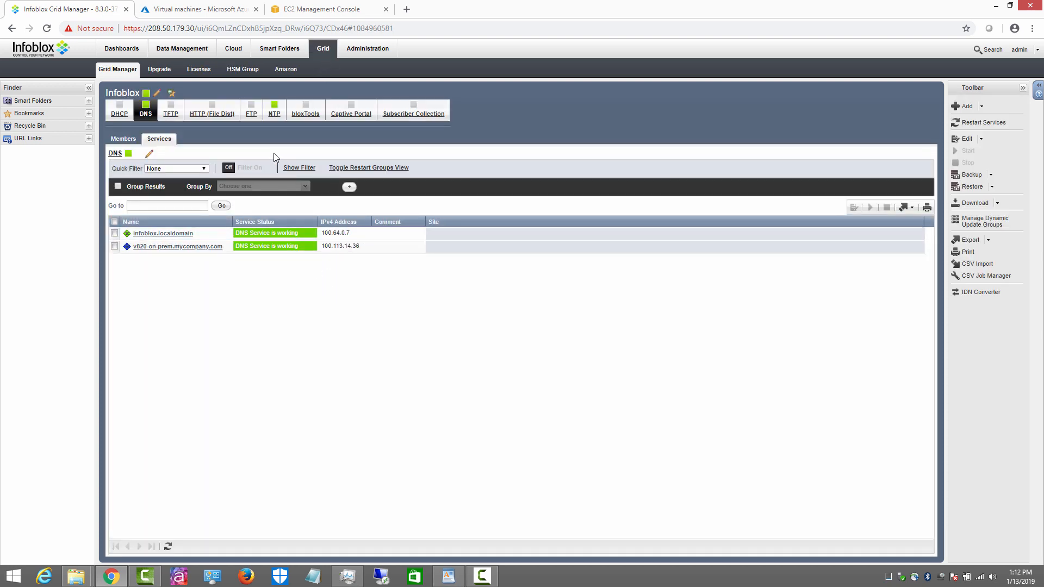
click(198, 10)
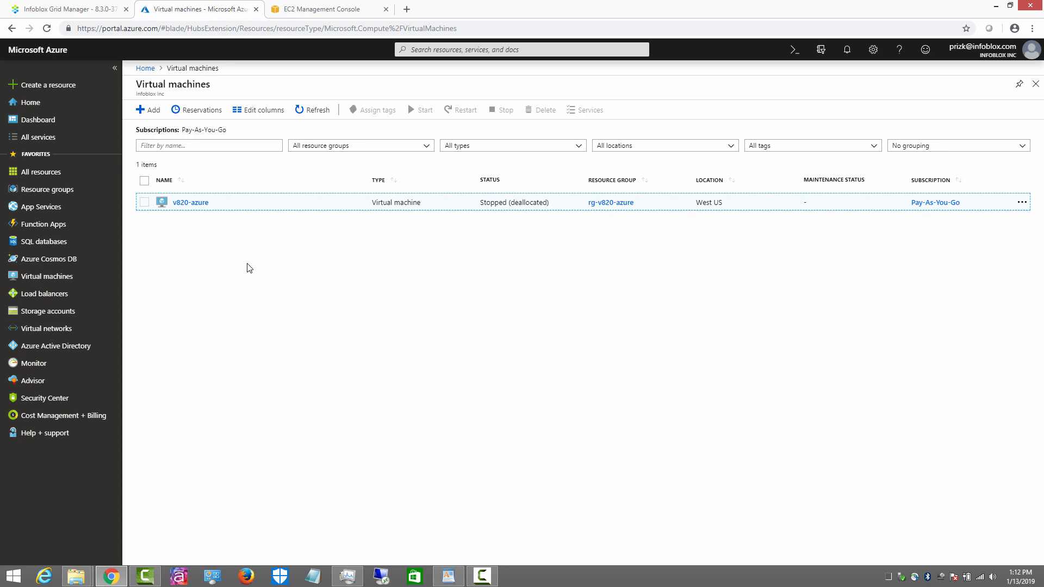
Step: Compare the AWS EC2 instances with the Azure VMs, then show the Azure dashboard listing v820-azure
click(315, 11)
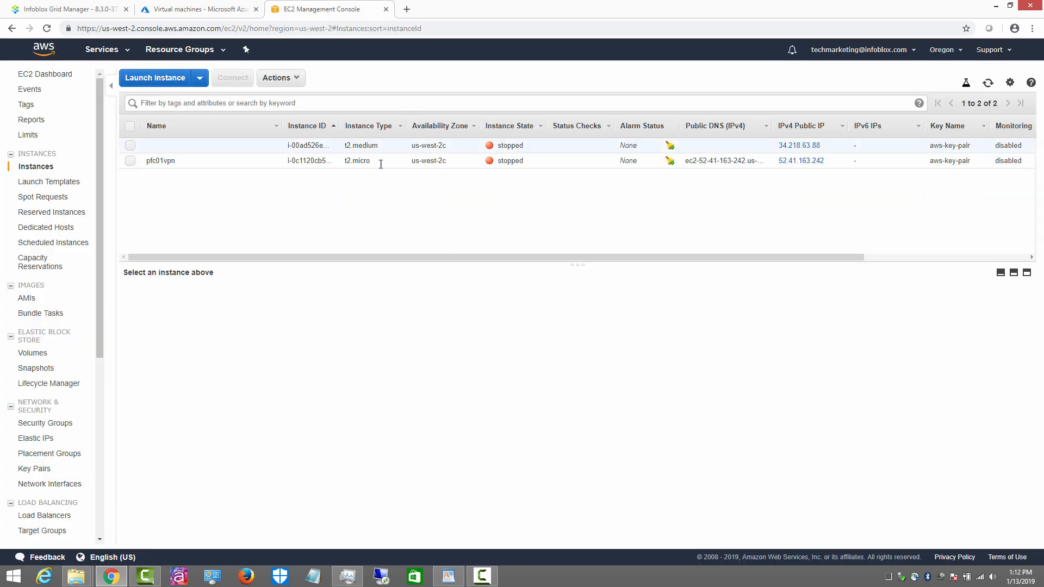
click(209, 10)
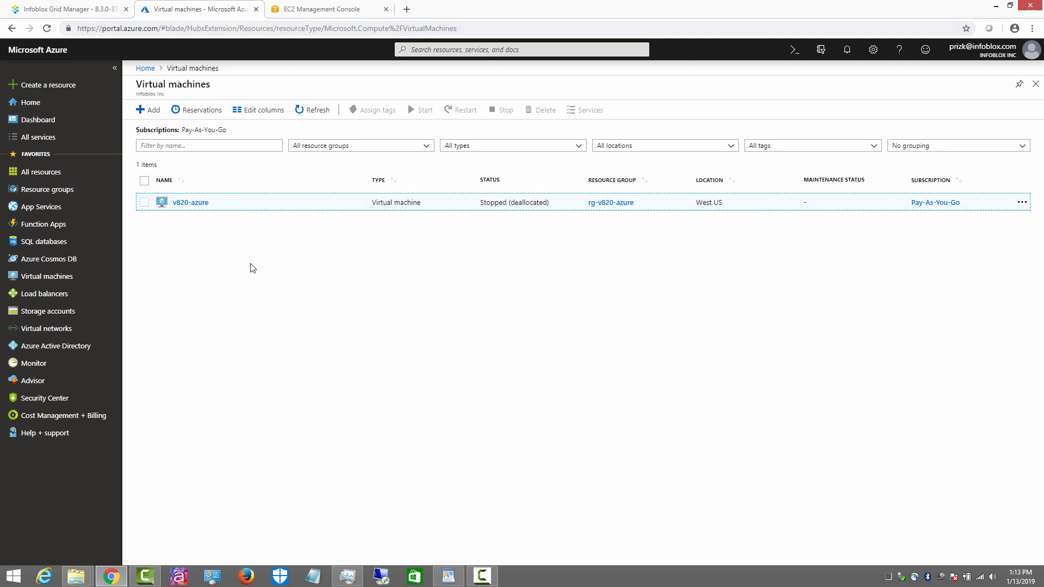
click(333, 9)
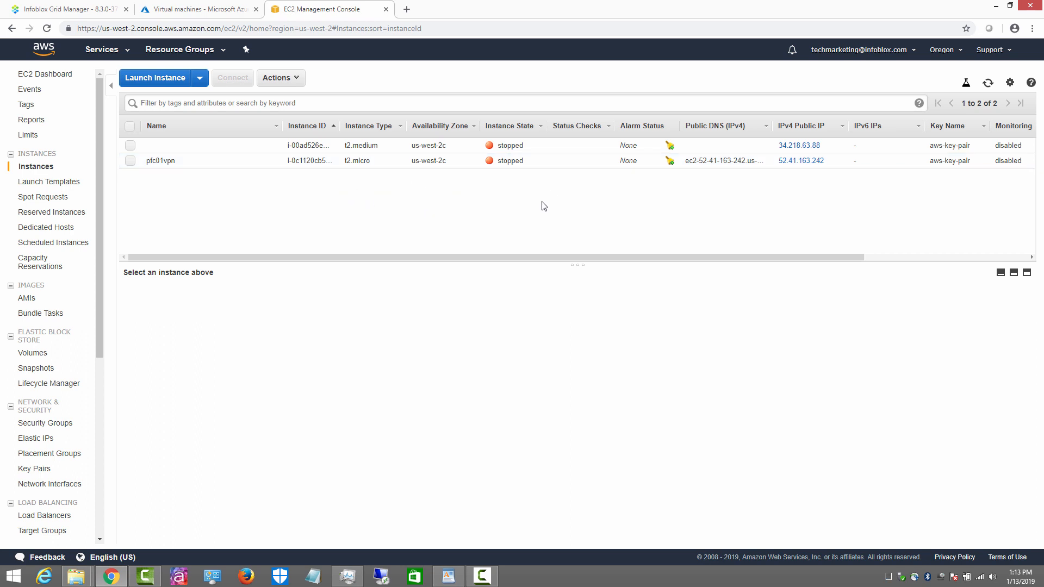
click(210, 9)
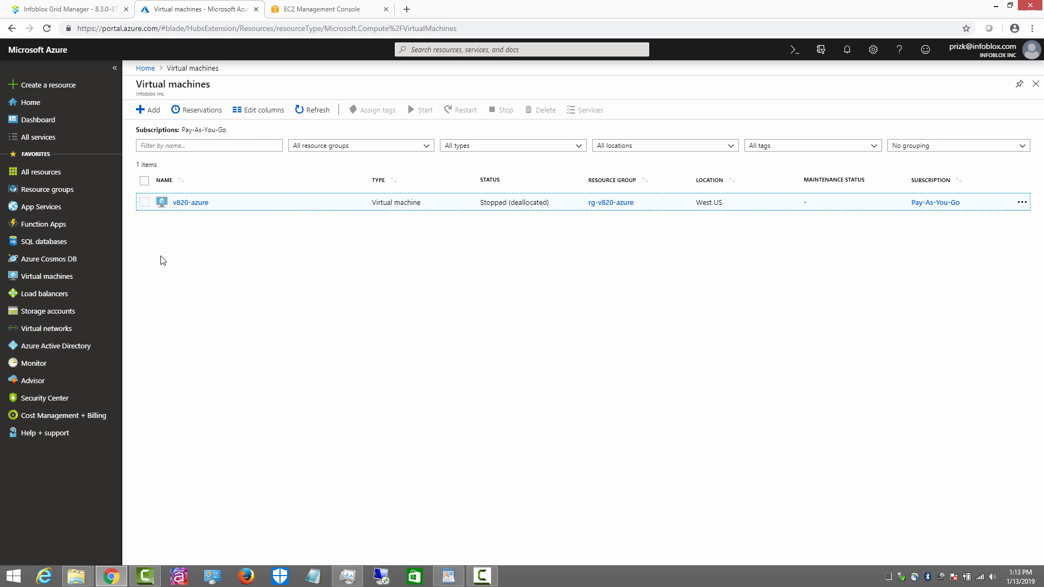
click(31, 120)
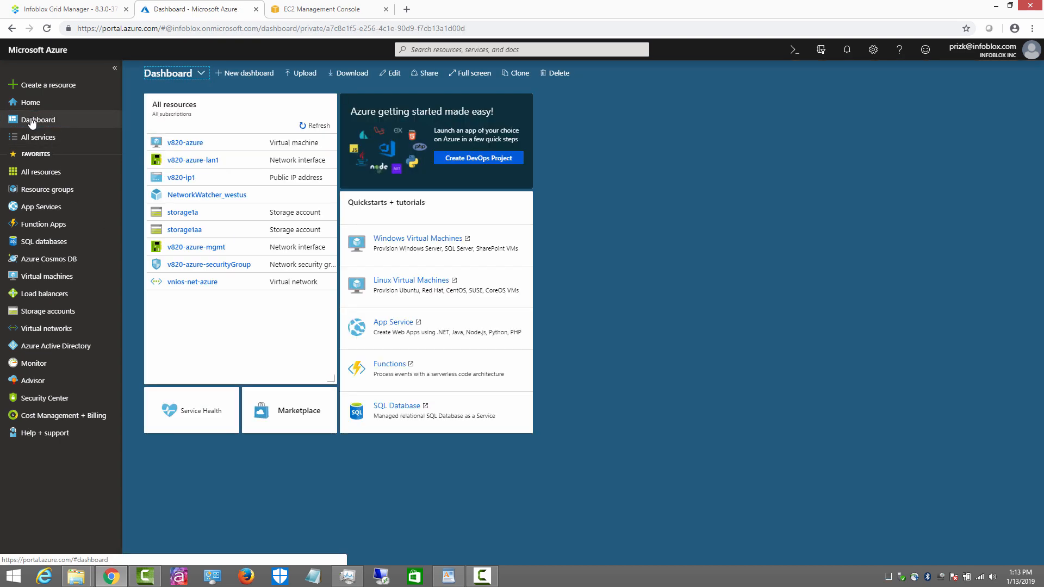
Step: Search the Marketplace for 'infoblox' and start creating Infoblox NIOS for Azure (BYOL)
click(298, 416)
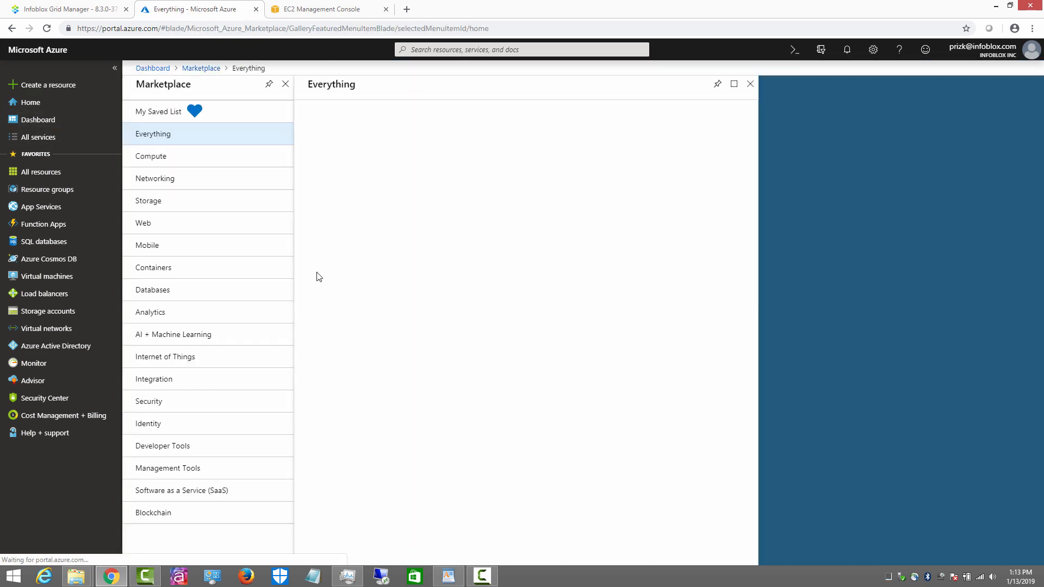
click(346, 118)
text(inf)
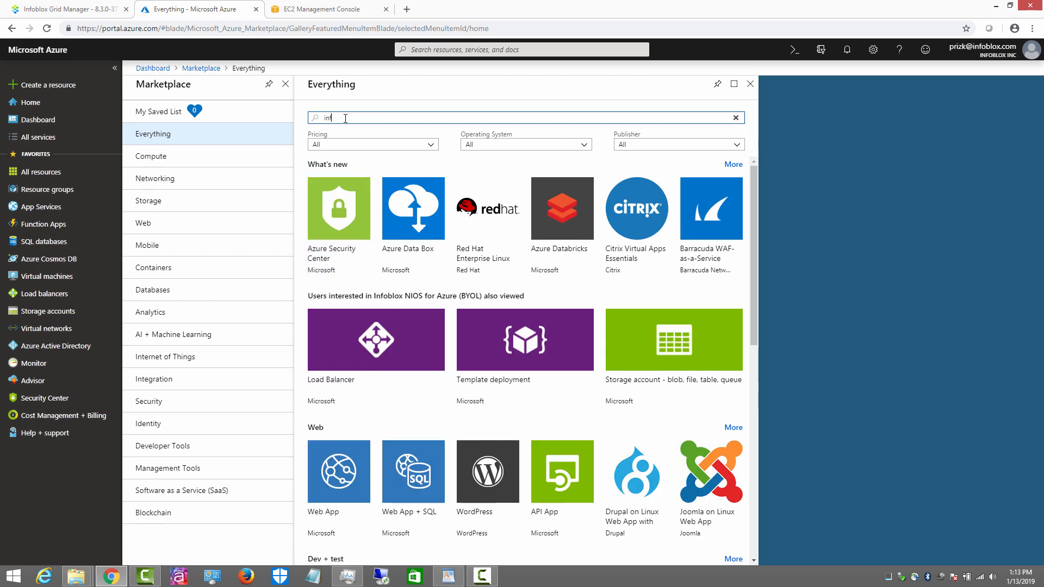
text(oblox)
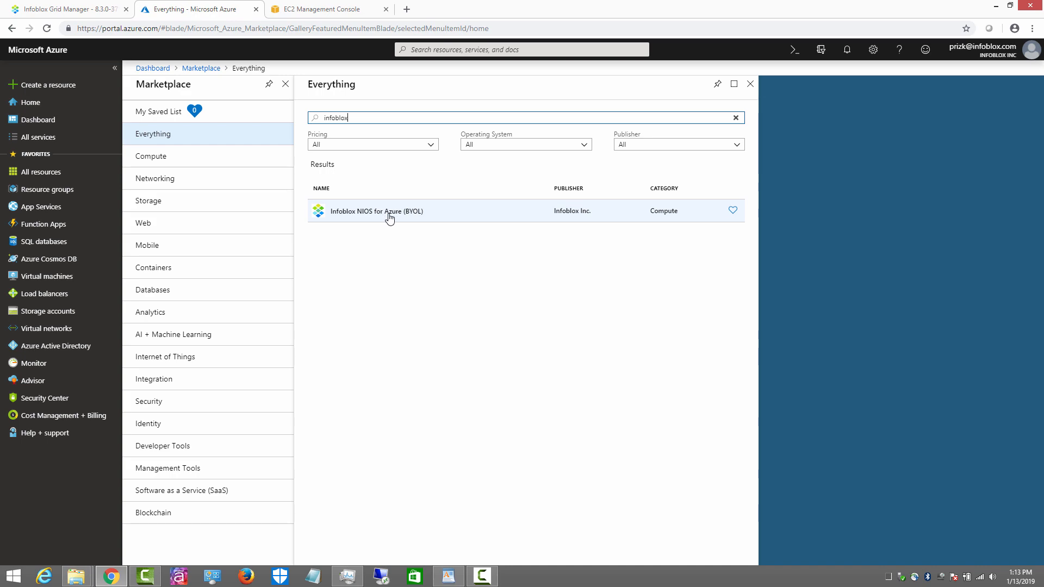
click(407, 217)
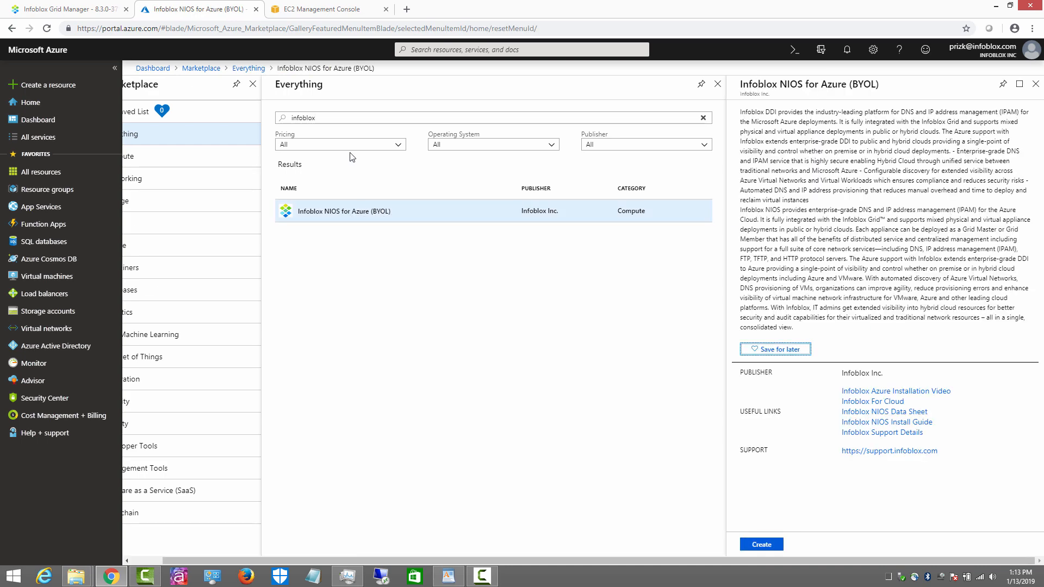
click(762, 545)
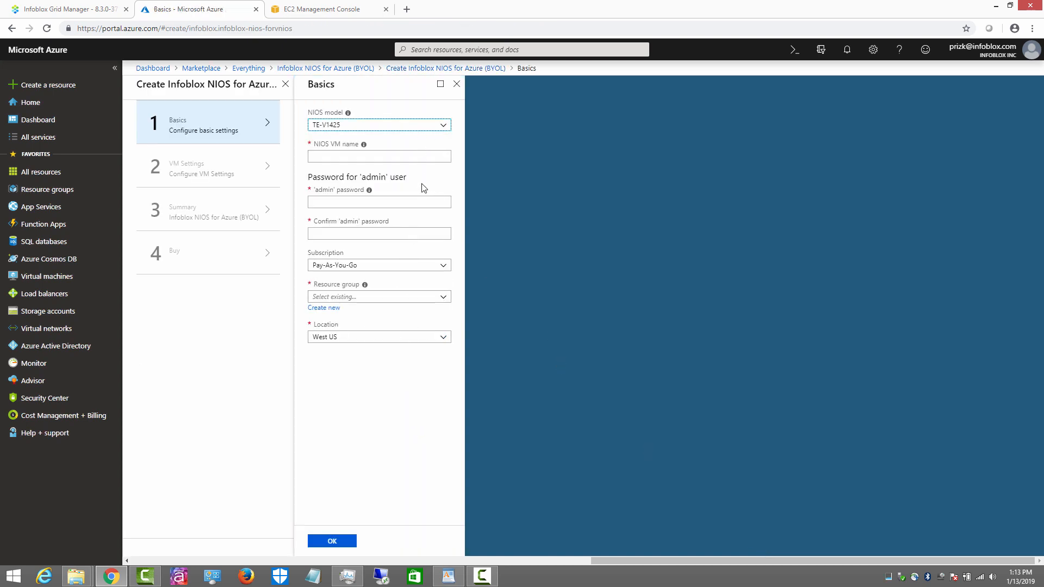
Step: Choose the TE-V825 NIOS model, name the VM v825-m1, and enter the admin password
click(334, 126)
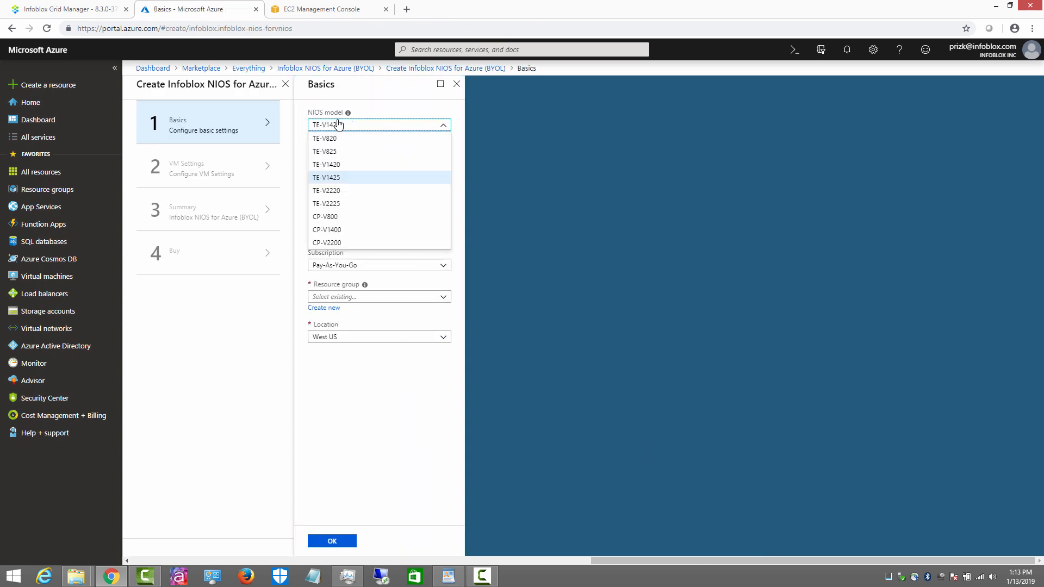
click(334, 152)
click(342, 158)
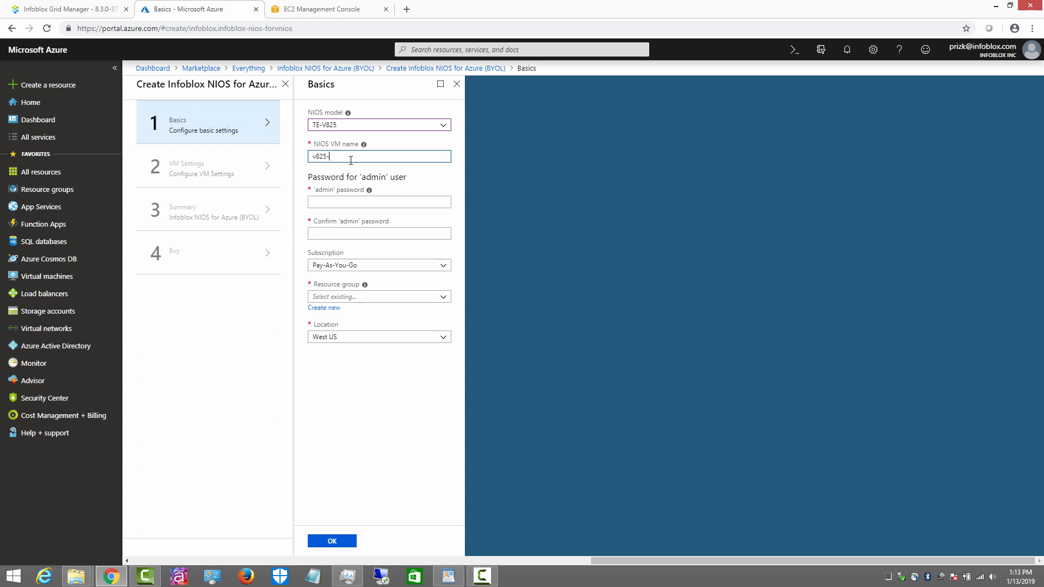
click(359, 207)
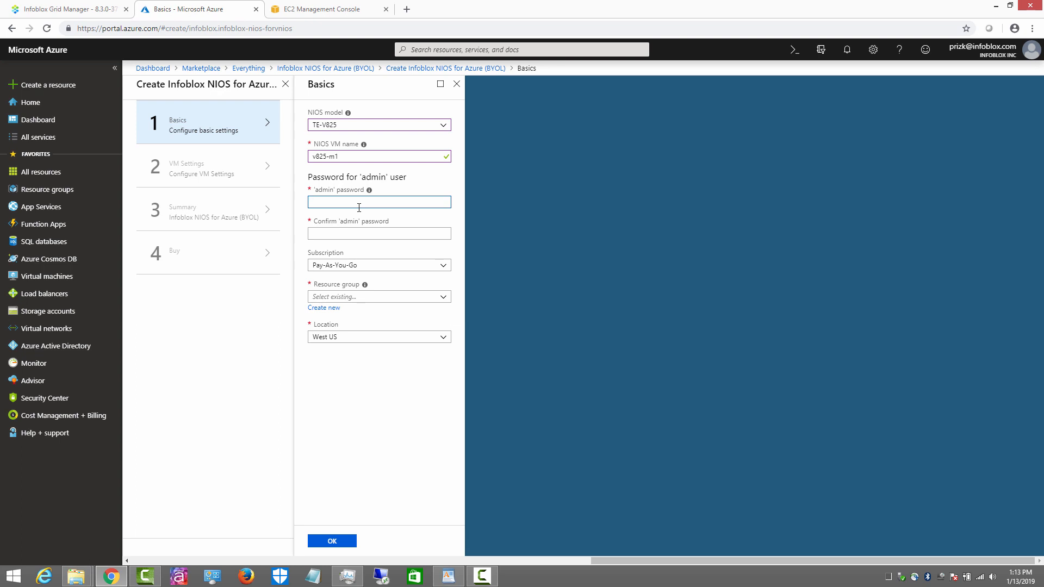
text(infob)
key(Tab)
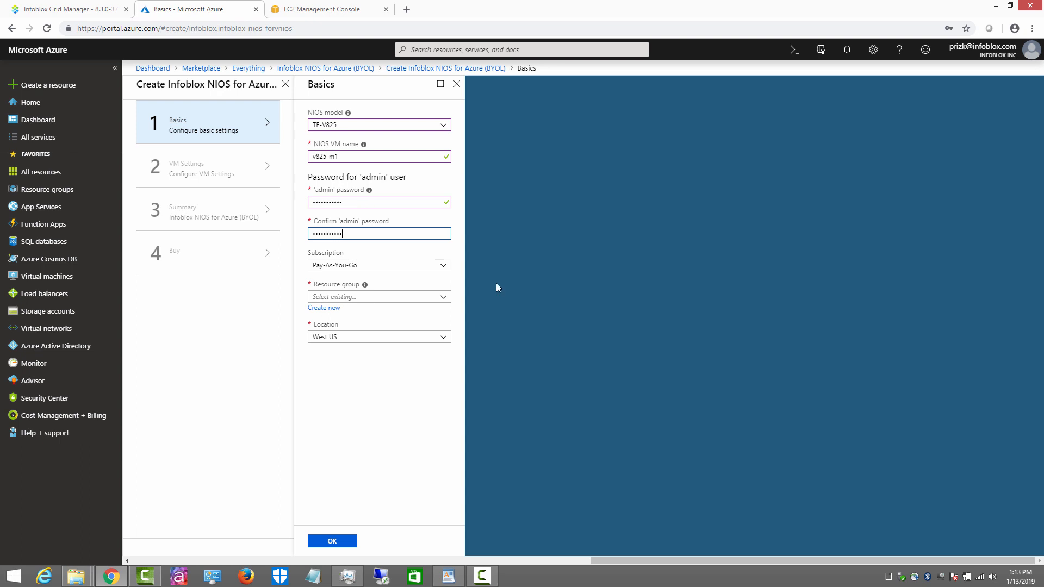
Step: Create new resource group rg-v820-m1a, keep West US as the location, and finish Basics
click(339, 296)
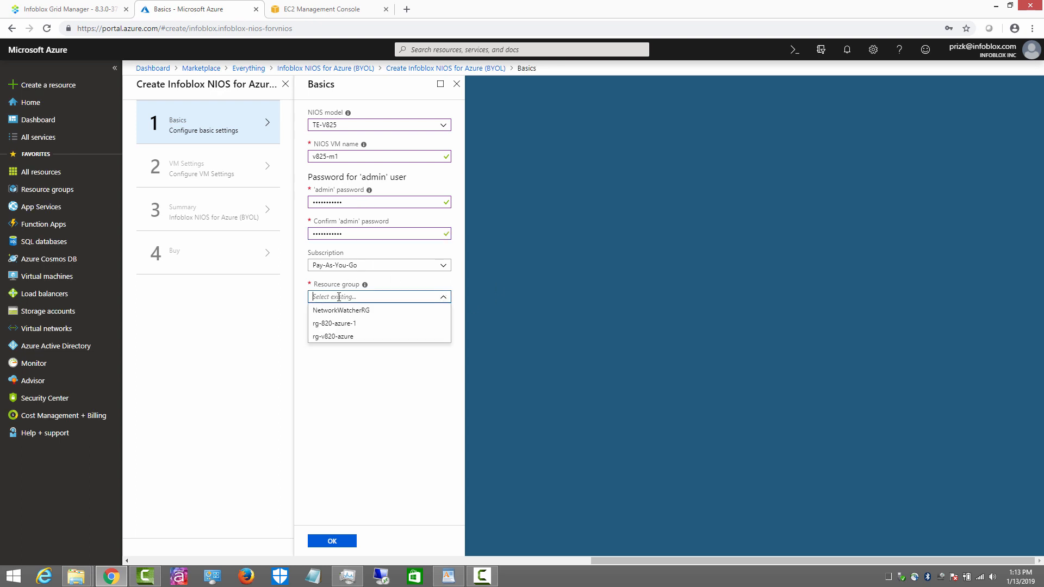
click(273, 313)
click(321, 308)
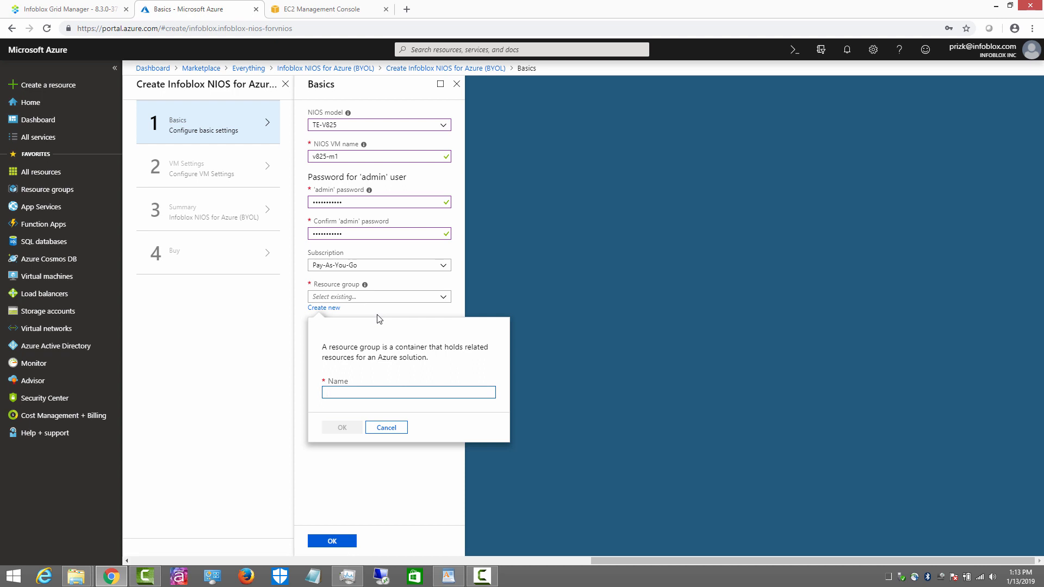
text(rg-v820)
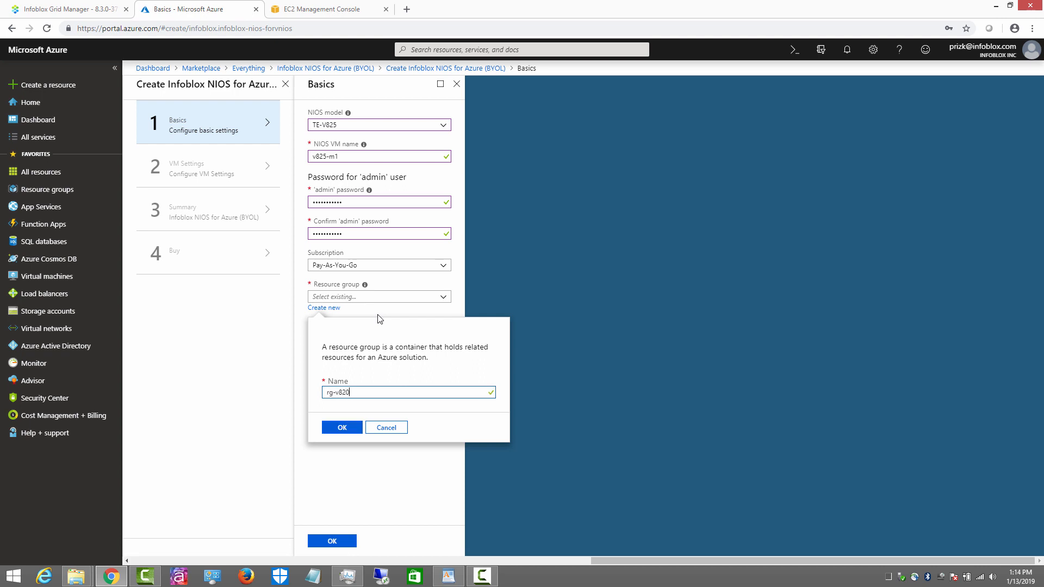
text(-m1a)
click(342, 428)
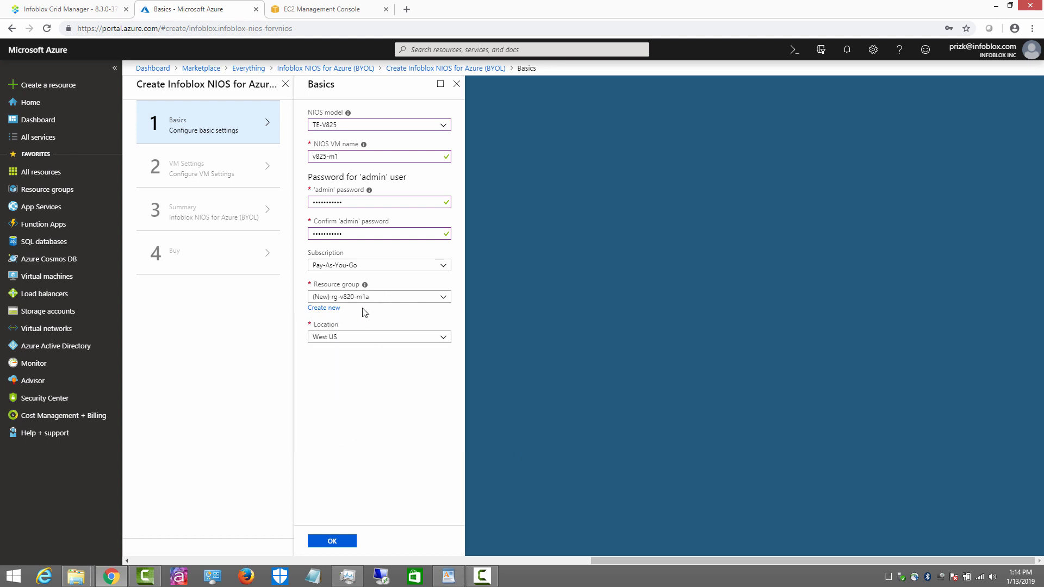
click(332, 339)
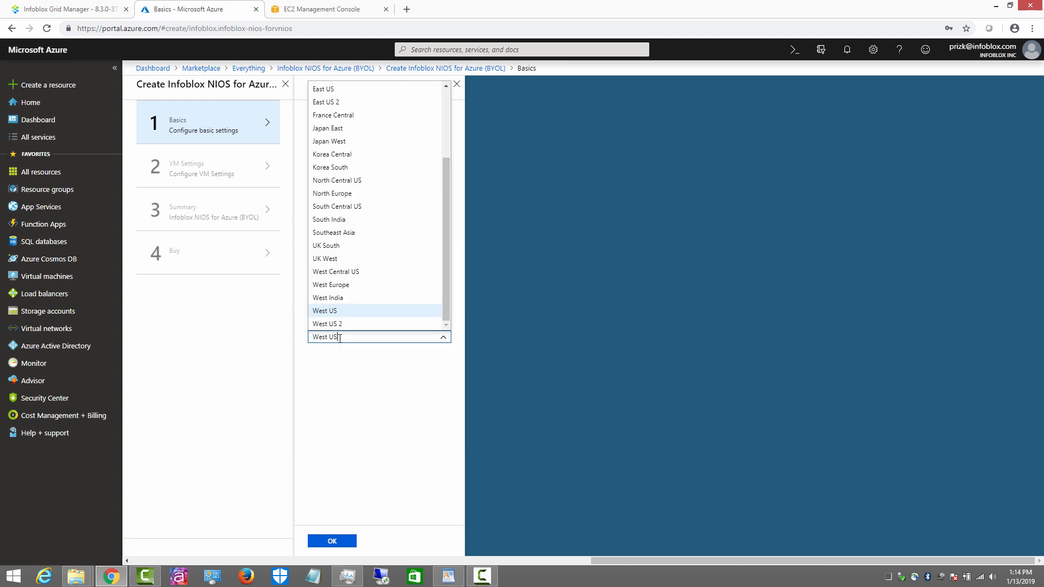
click(331, 312)
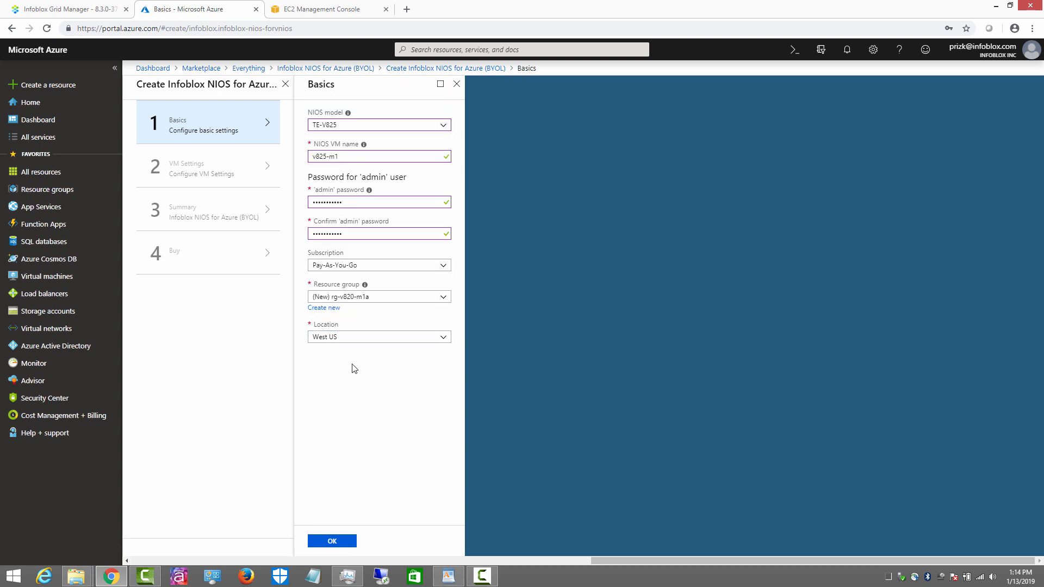
click(334, 542)
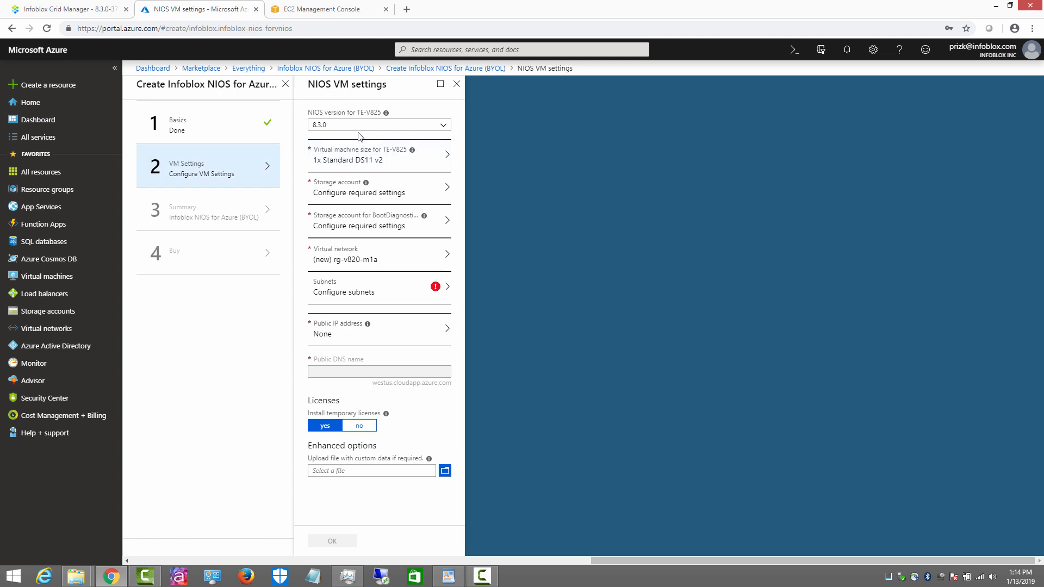
Step: Keep NIOS version 8.3.0, choose VM size DS11_v2 and storage account storage1a
click(341, 126)
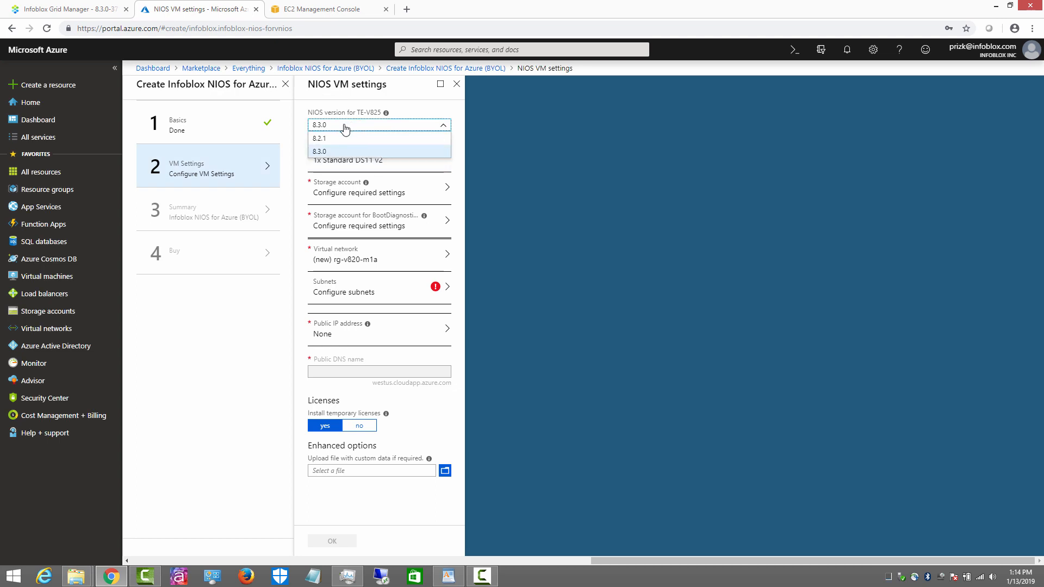
click(328, 153)
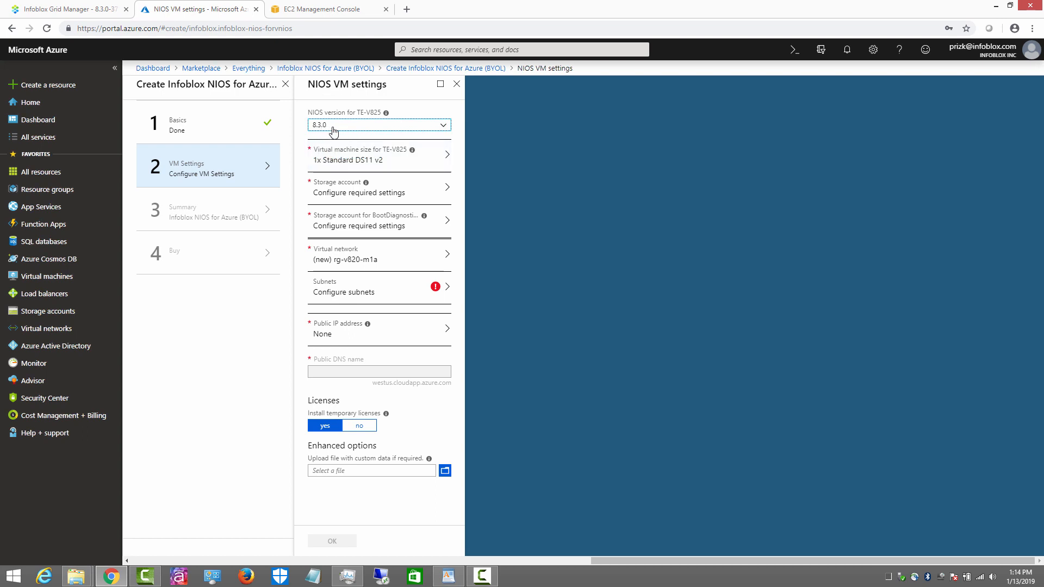
click(363, 154)
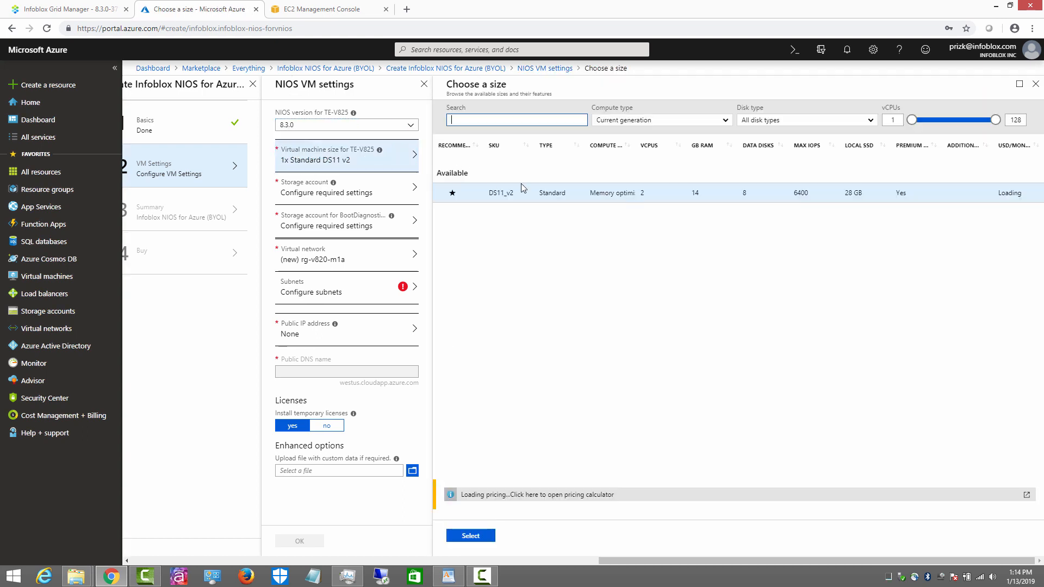
click(516, 194)
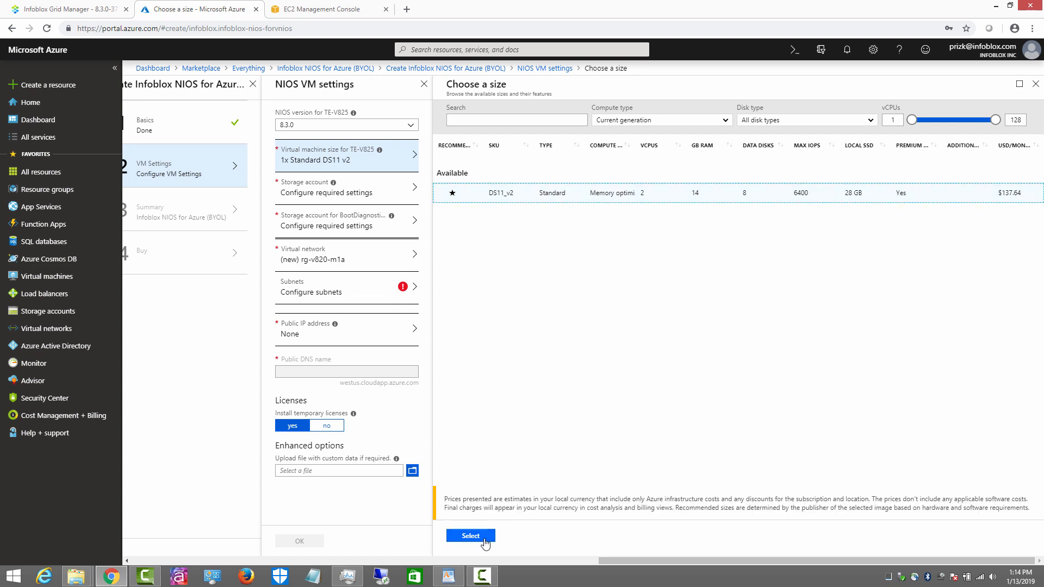
click(485, 541)
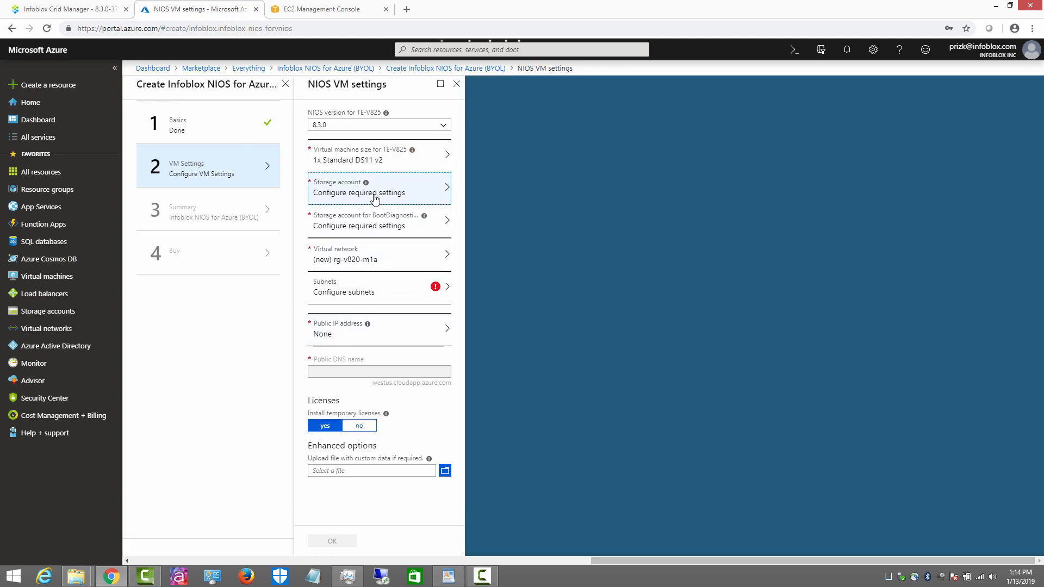
click(375, 199)
click(522, 205)
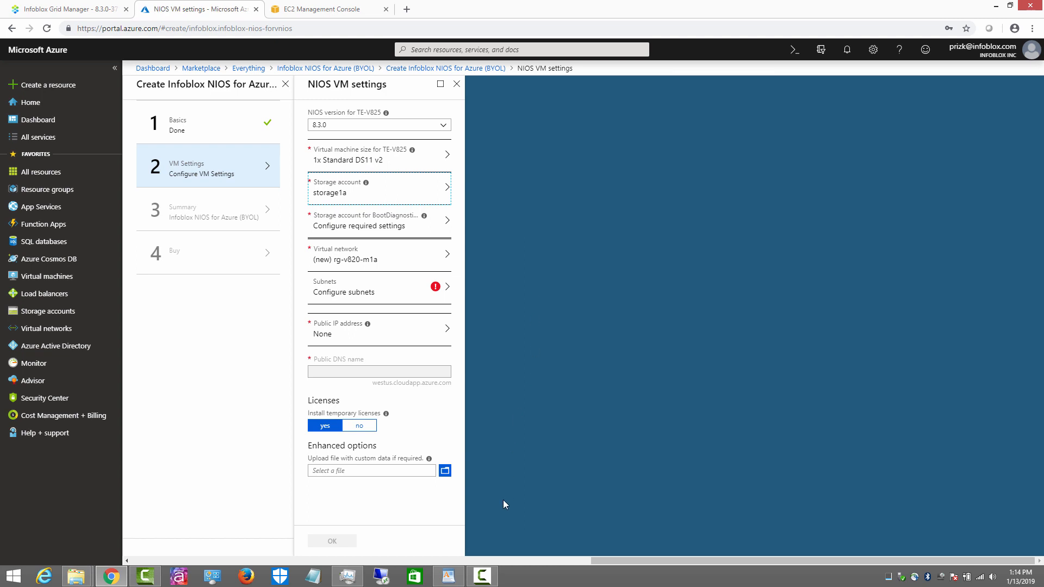
Step: Use storage1aa for boot diagnostics, network vnios-net-azure, and put the MGMT interface on subnet mgmt
click(390, 228)
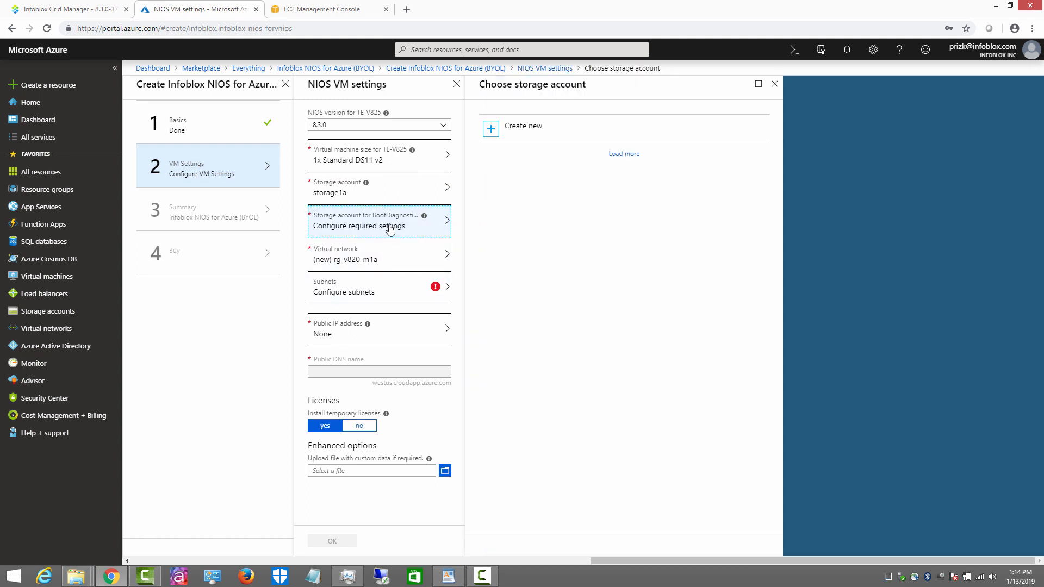
click(500, 213)
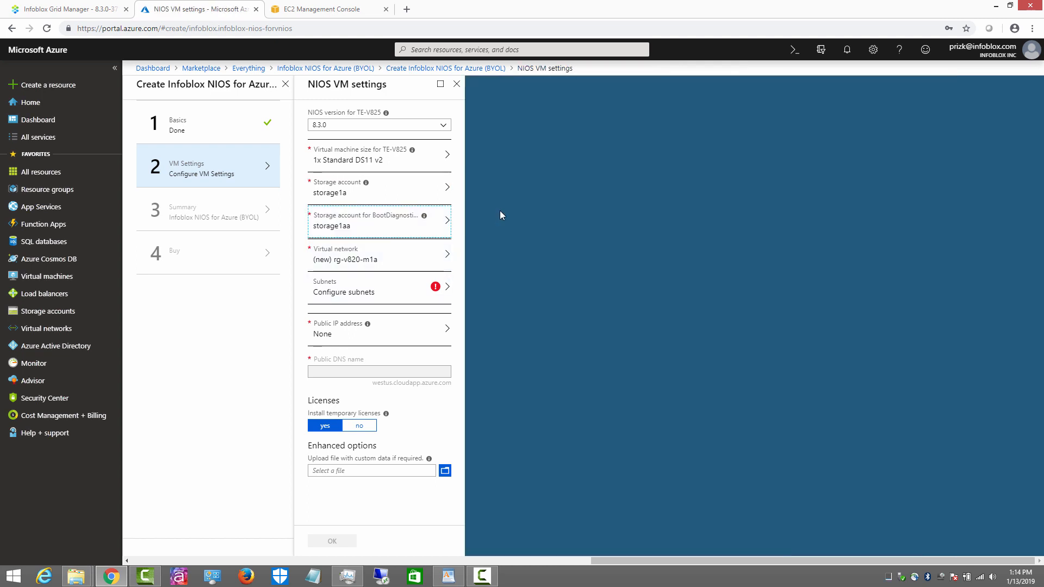
click(368, 261)
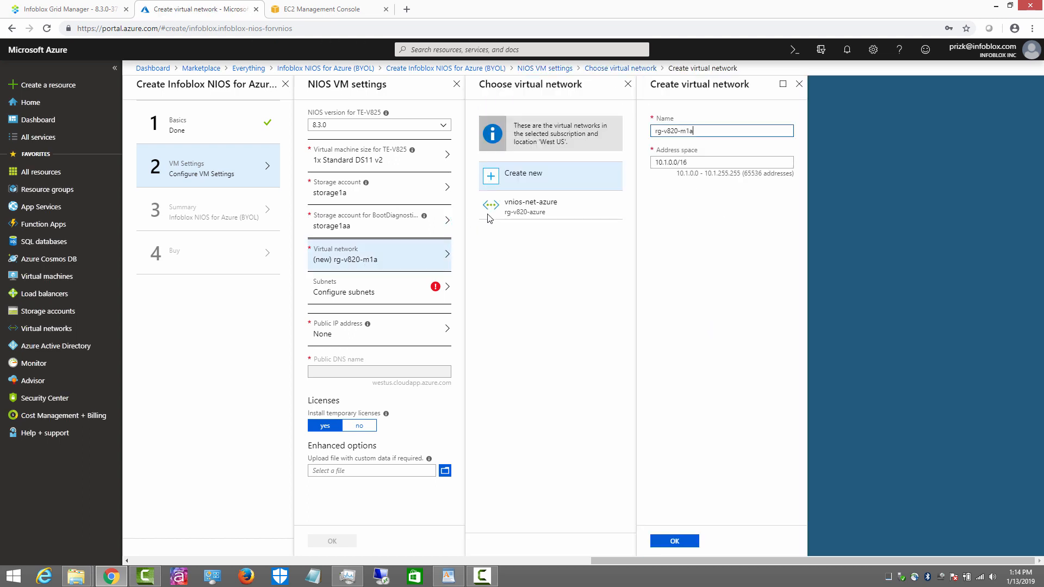
click(548, 207)
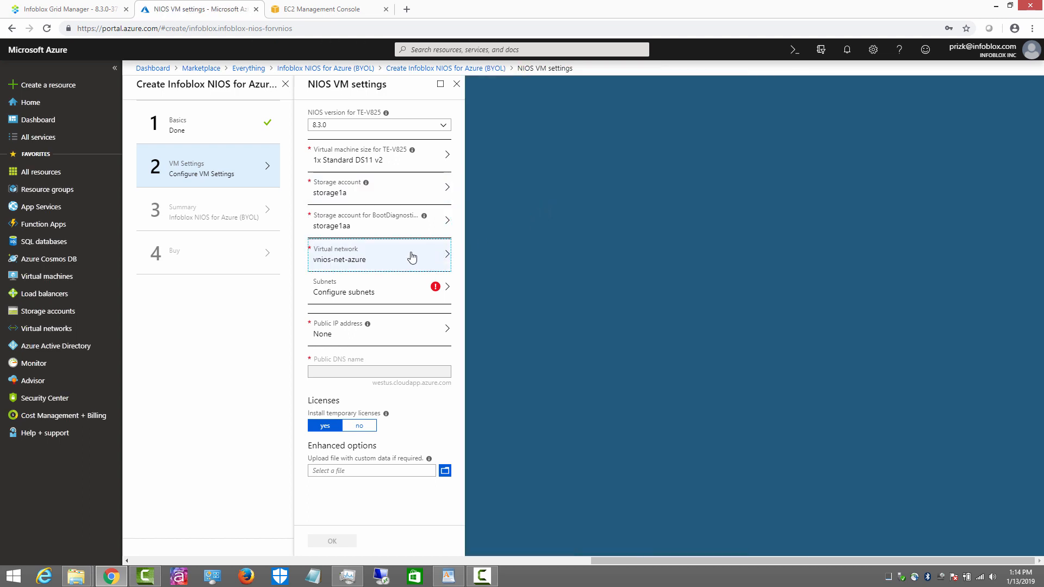
click(368, 295)
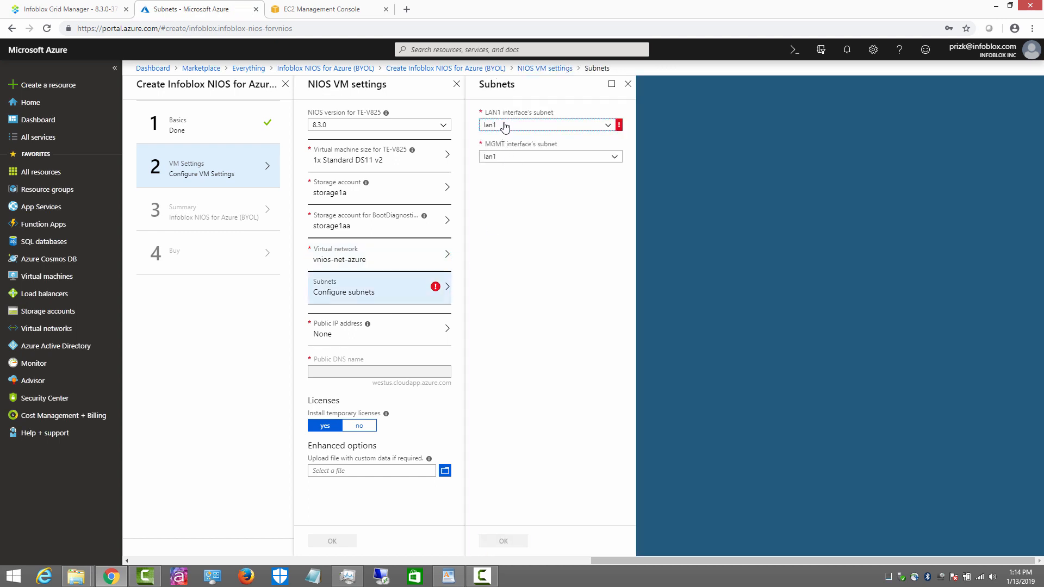
click(504, 158)
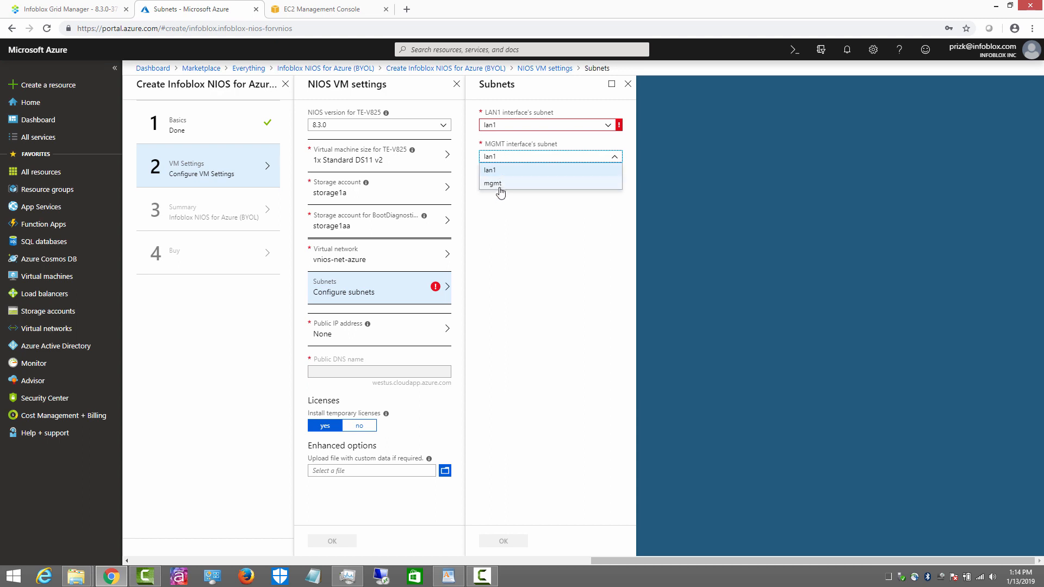
click(500, 187)
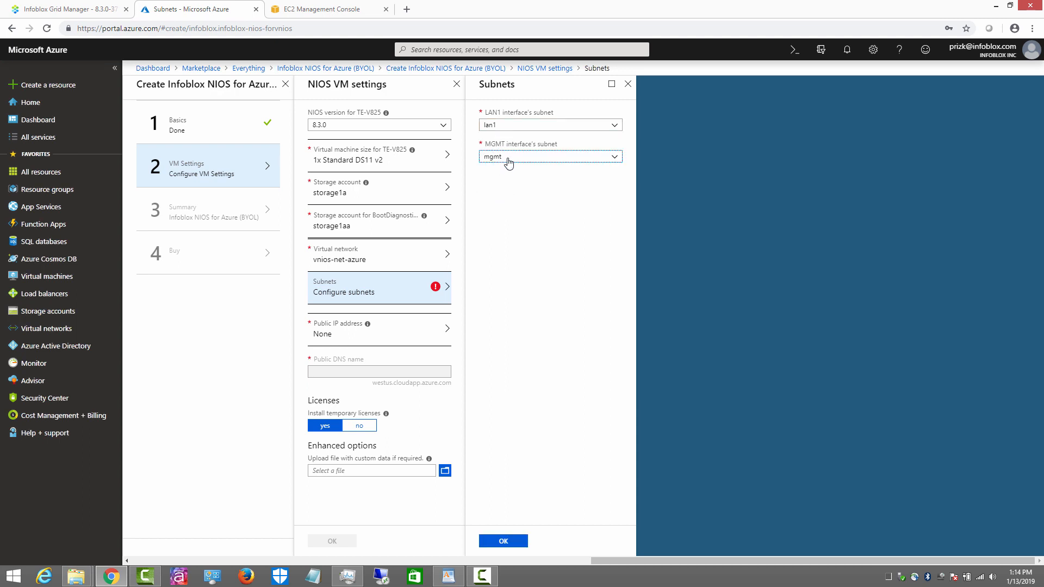
click(488, 546)
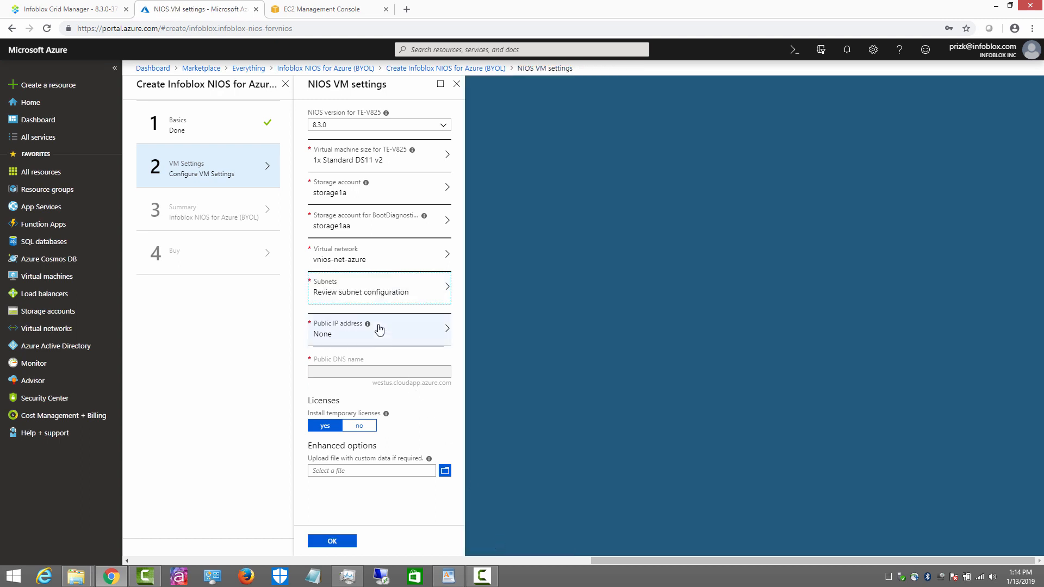
click(379, 328)
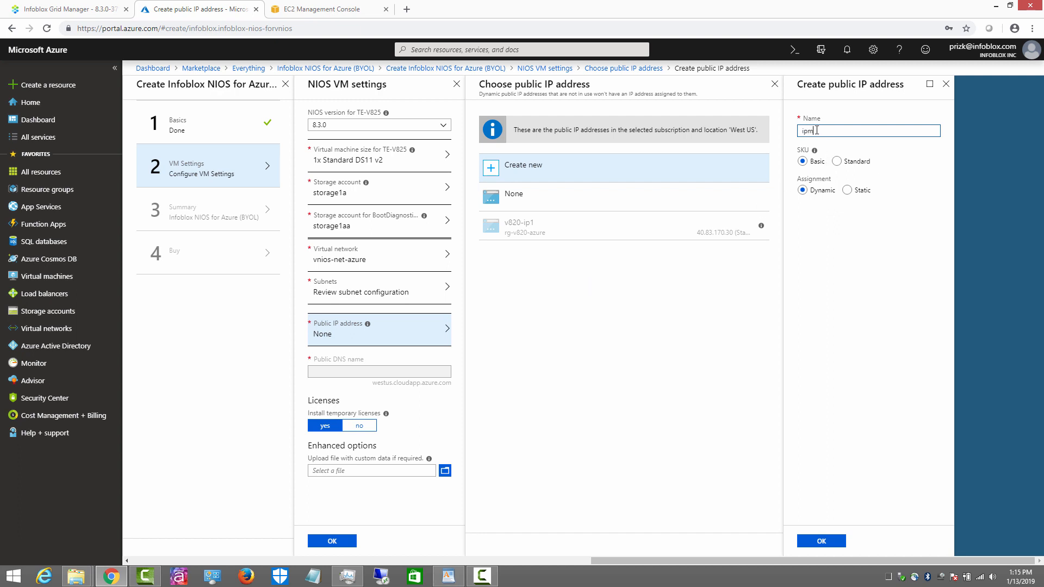
Step: Create static public IP ipm1 with public DNS name v825m1 and confirm the VM settings
click(847, 191)
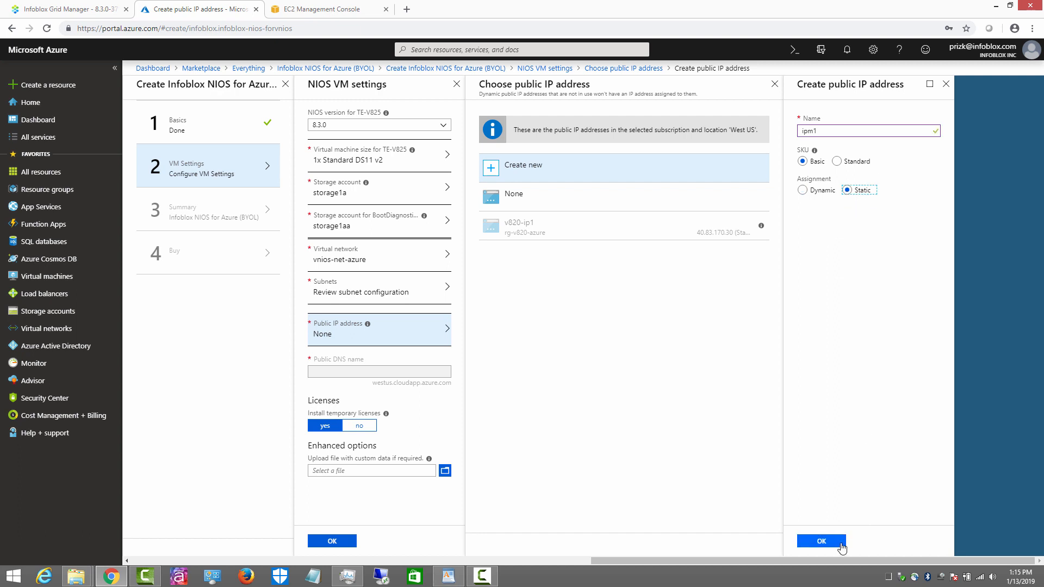
click(823, 541)
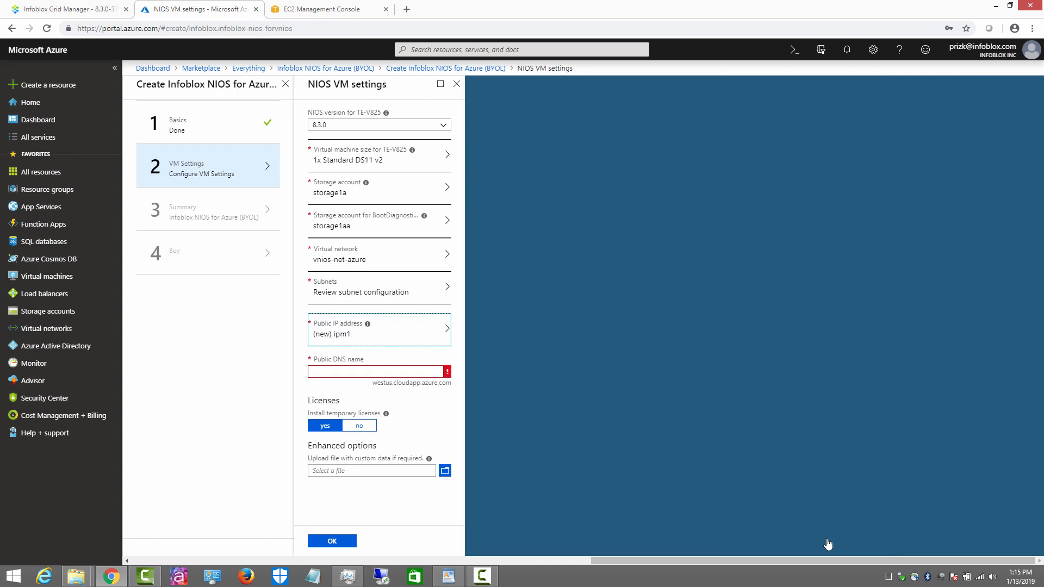
click(345, 371)
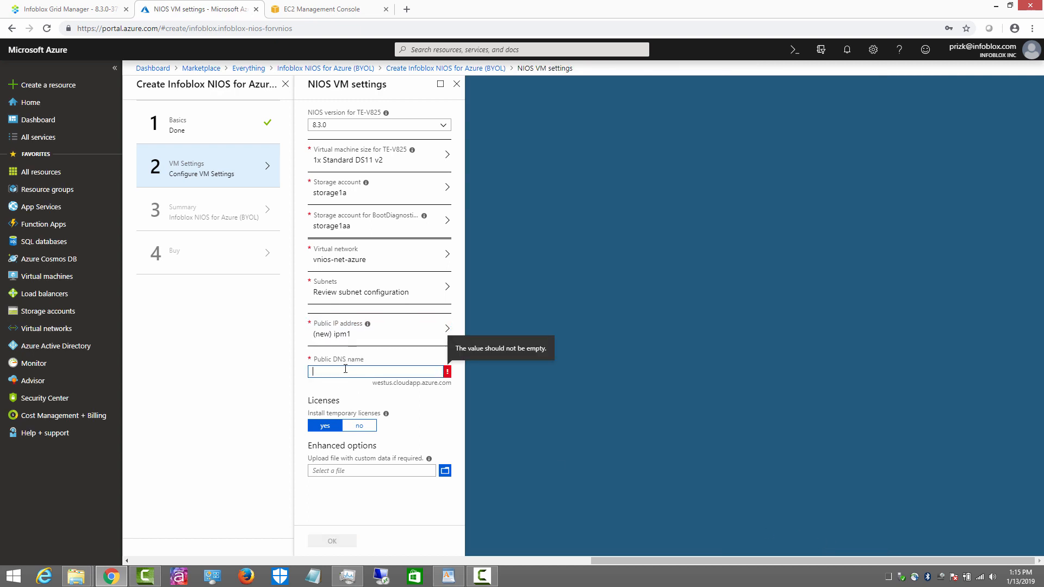
text(v82)
key(BackSpace)
text(25m1)
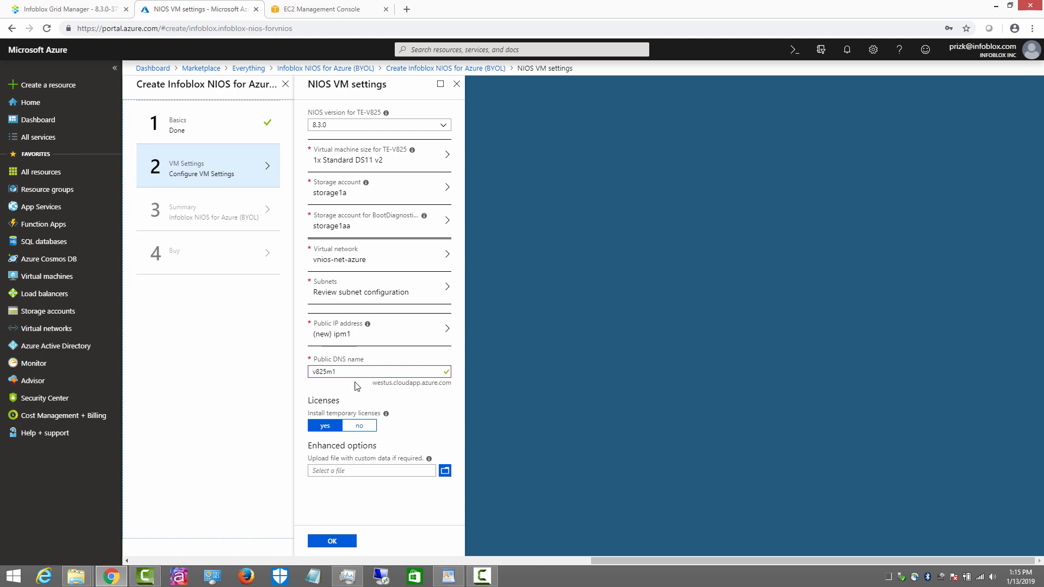
click(334, 543)
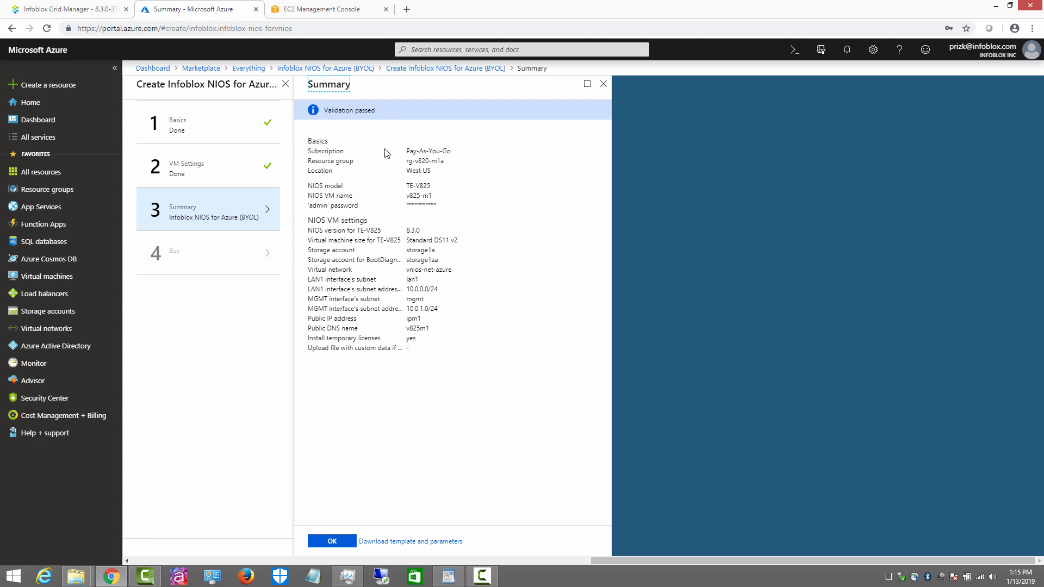
Step: Accept the validated summary and create the NIOS deployment for resource group rg-v820-m1a
click(339, 541)
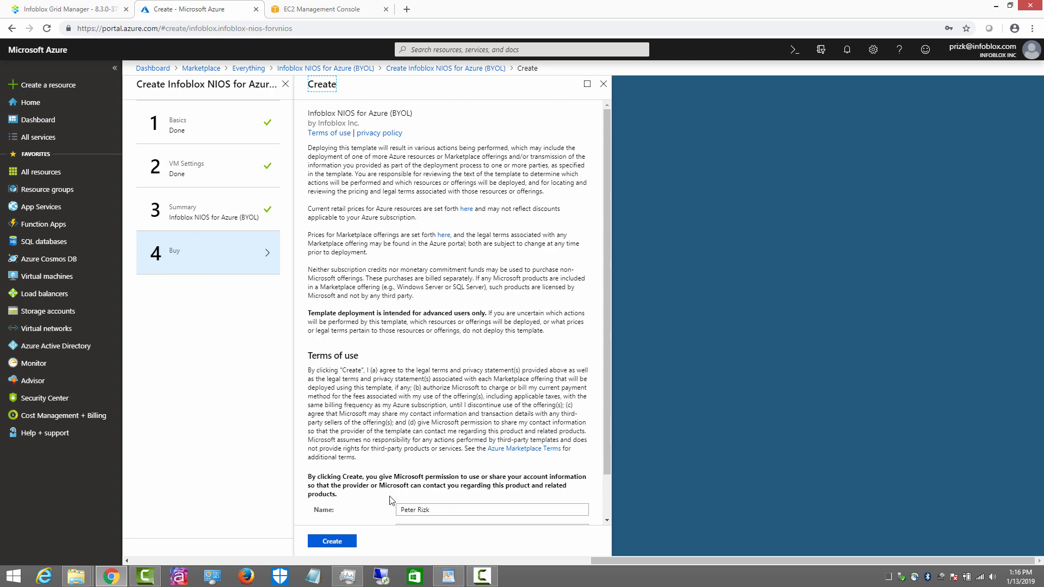
click(335, 542)
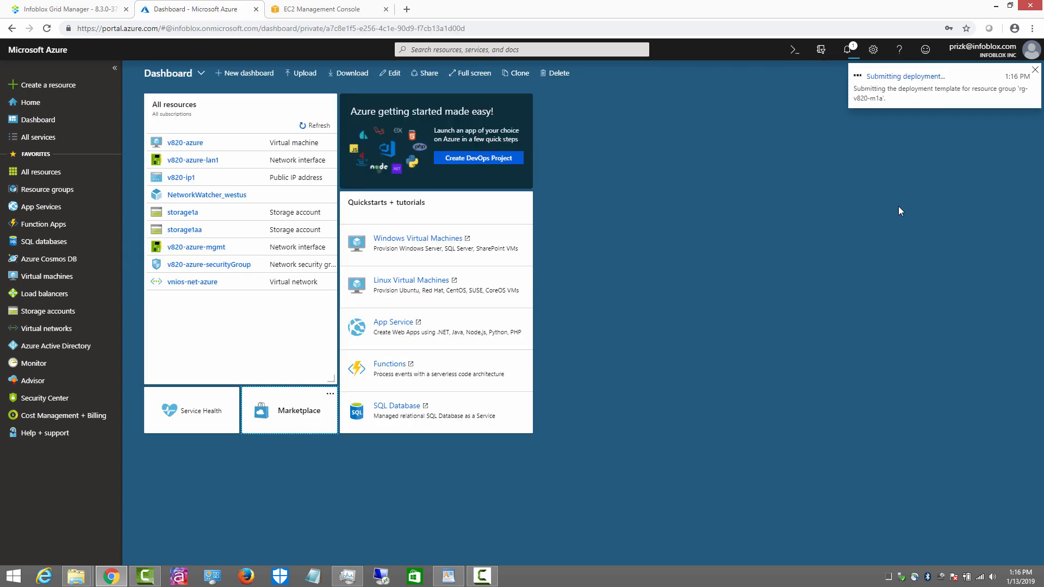
Step: Follow the submitted Azure deployment's progress, refreshing it twice, then go to the EC2 console
click(882, 78)
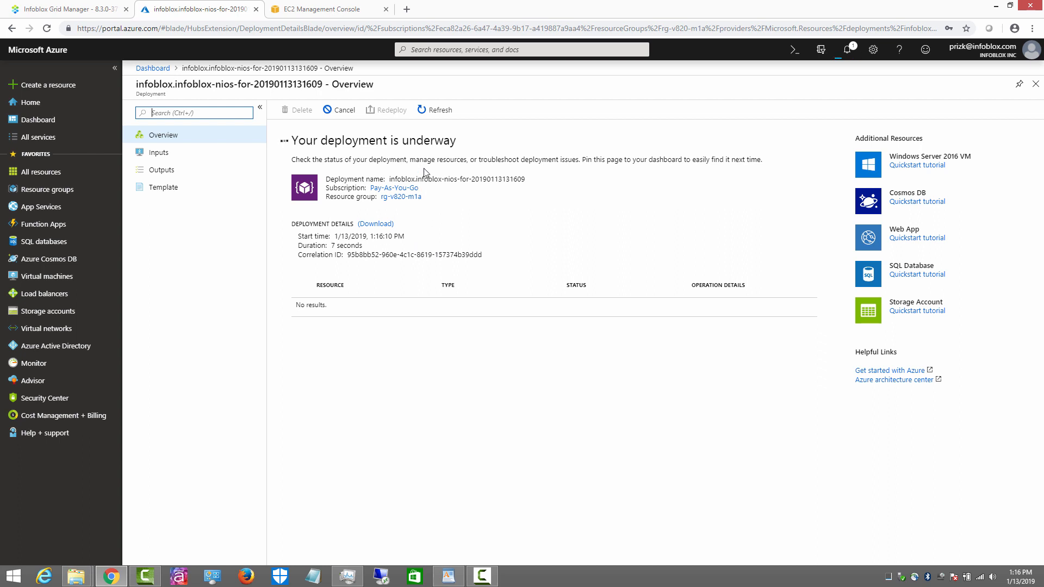
click(435, 110)
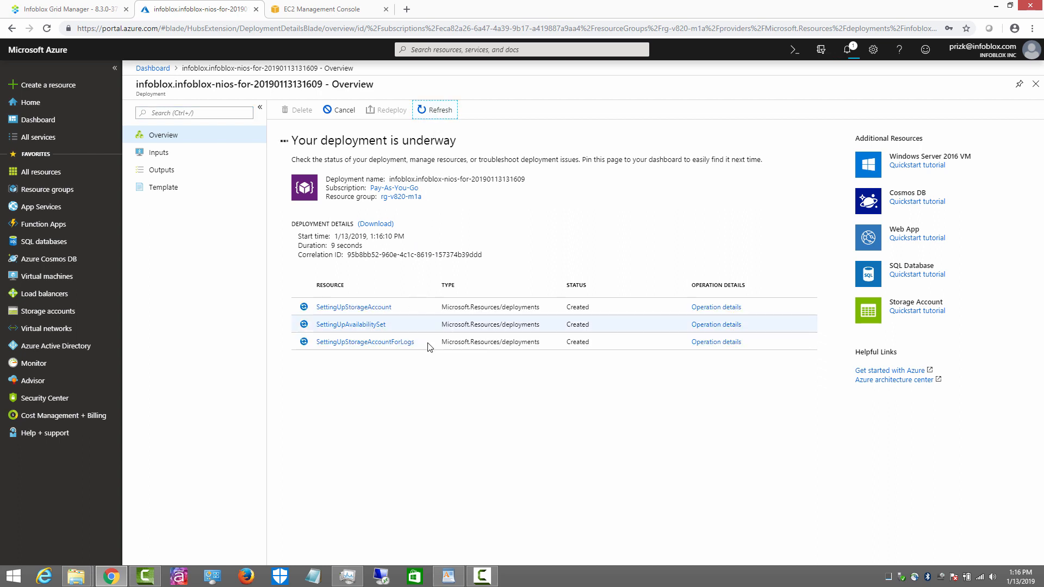
click(435, 110)
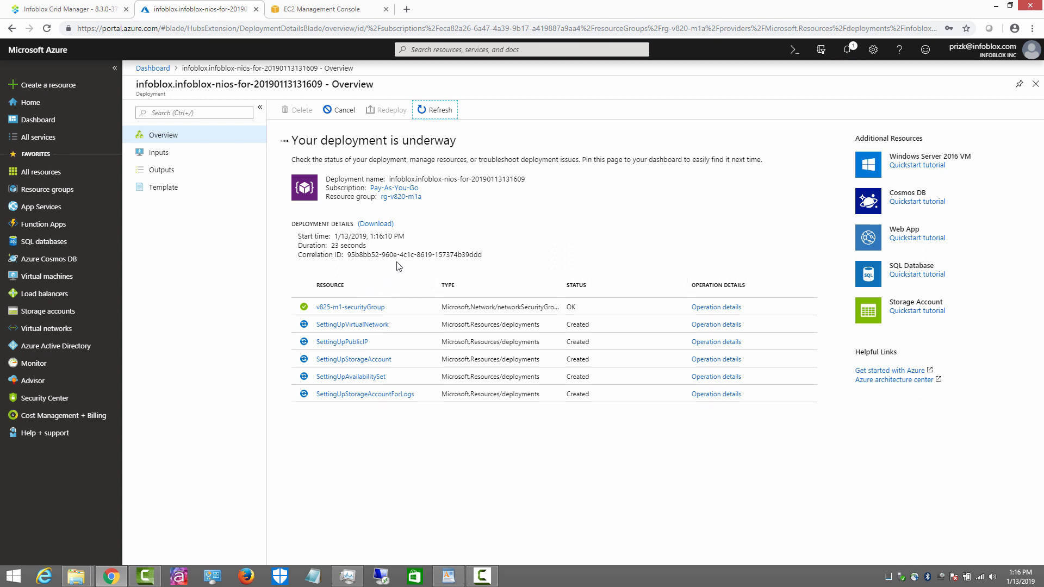
click(319, 13)
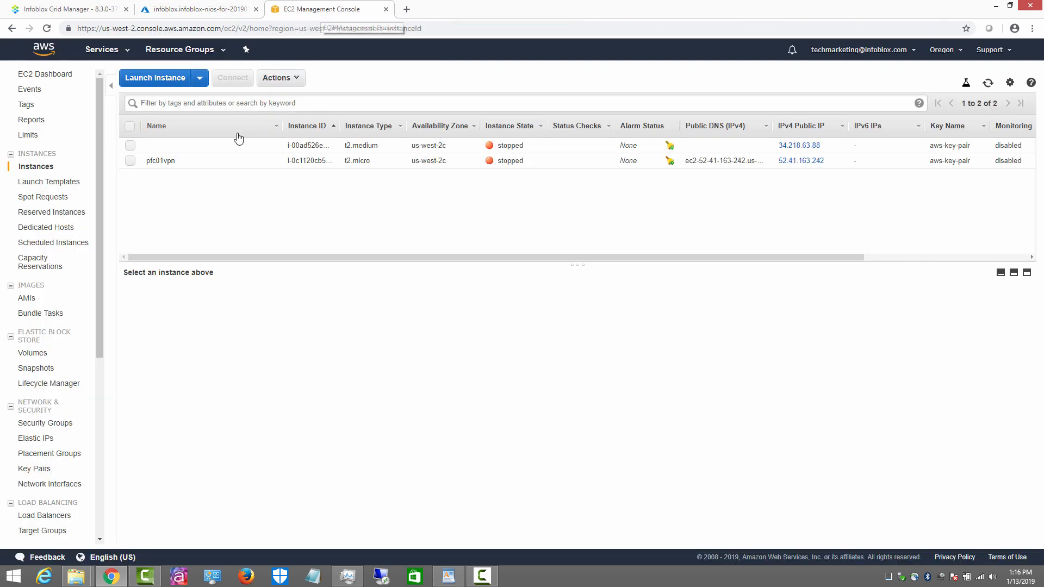
Step: Start a new EC2 instance launch and search the community AMIs for 'infoblox'
click(172, 81)
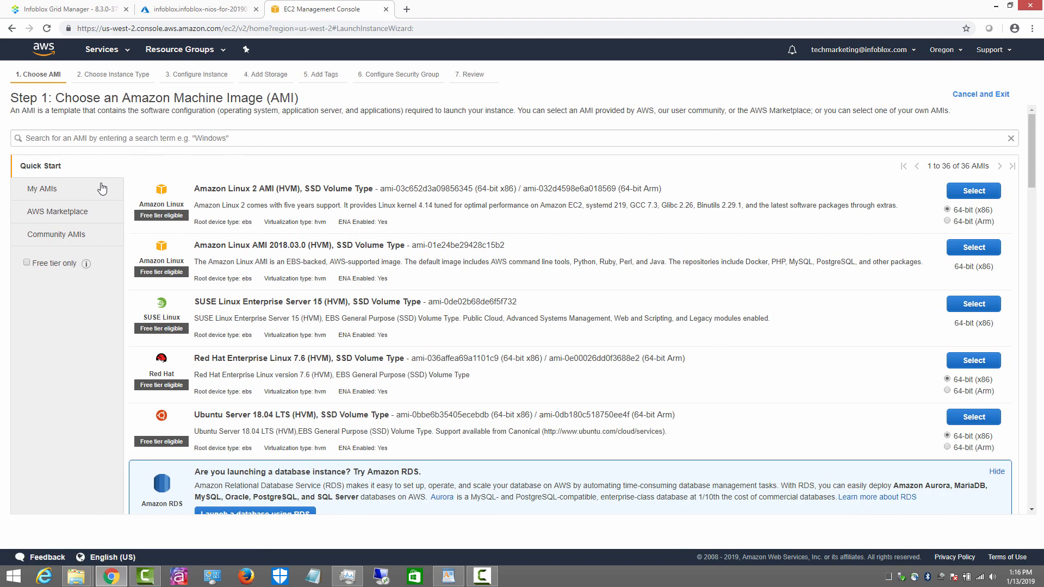
click(78, 240)
click(145, 141)
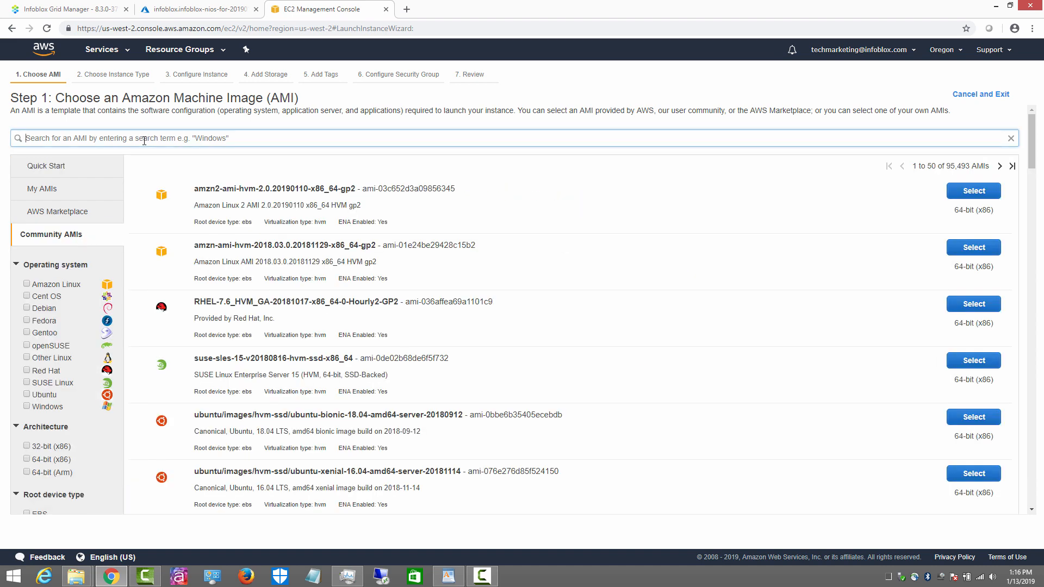
text(infoblox)
key(Return)
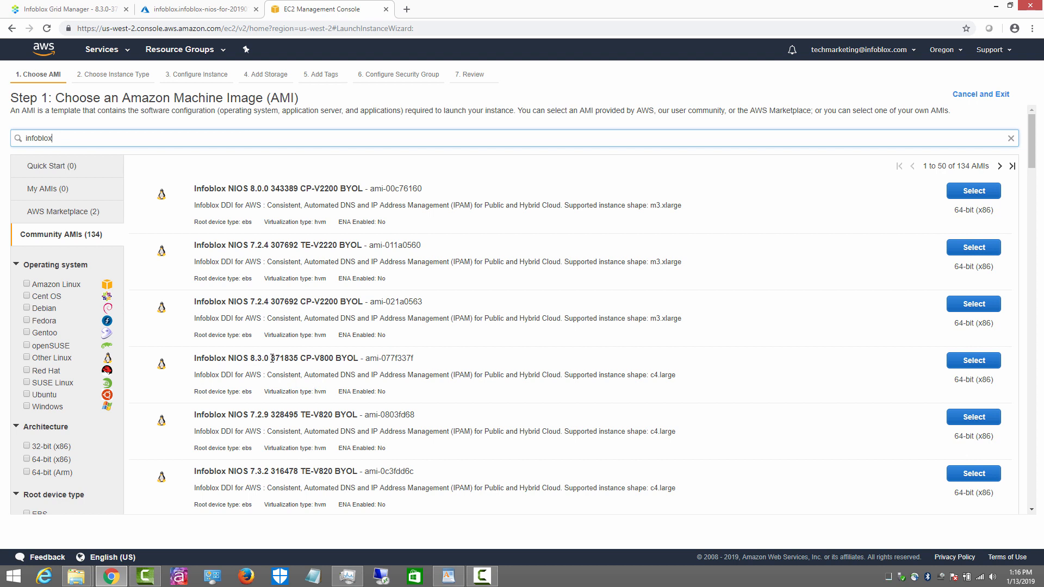
Step: Narrow the community AMI search to NIOS 8.3.0 build 371835
drag(271, 358, 293, 360)
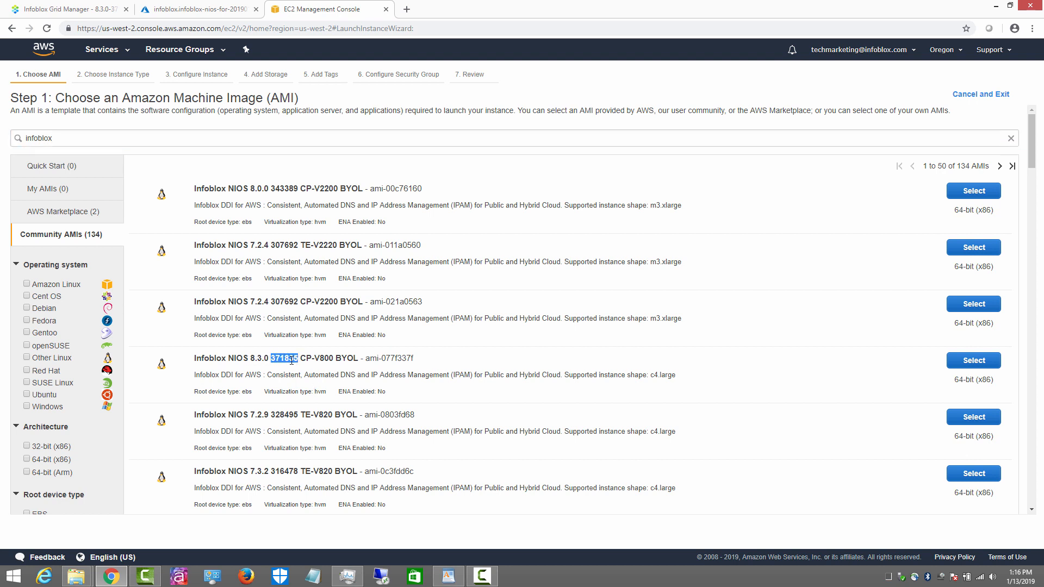
right_click(289, 360)
click(305, 365)
click(118, 138)
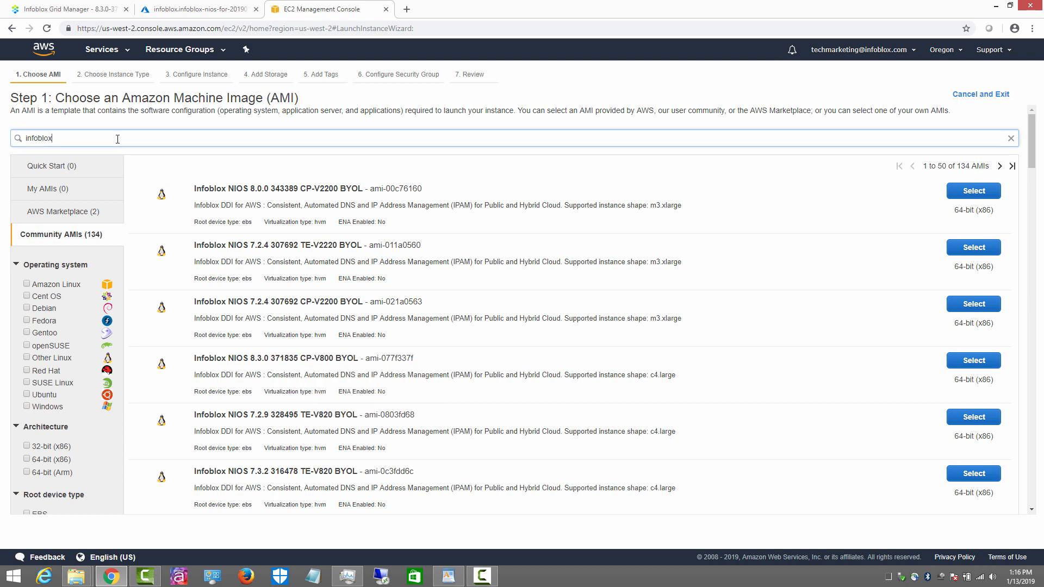
drag(76, 137, 3, 132)
key(ctrl+v)
key(Return)
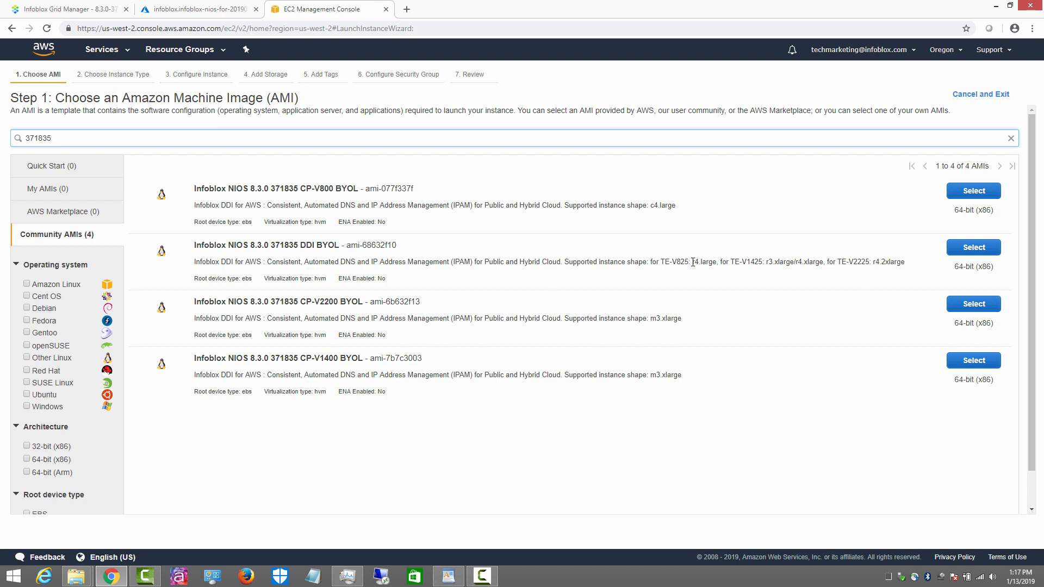
Step: Copy the r4.large instance shape and select the Infoblox NIOS 8.3.0 DDI BYOL image
drag(693, 262, 696, 262)
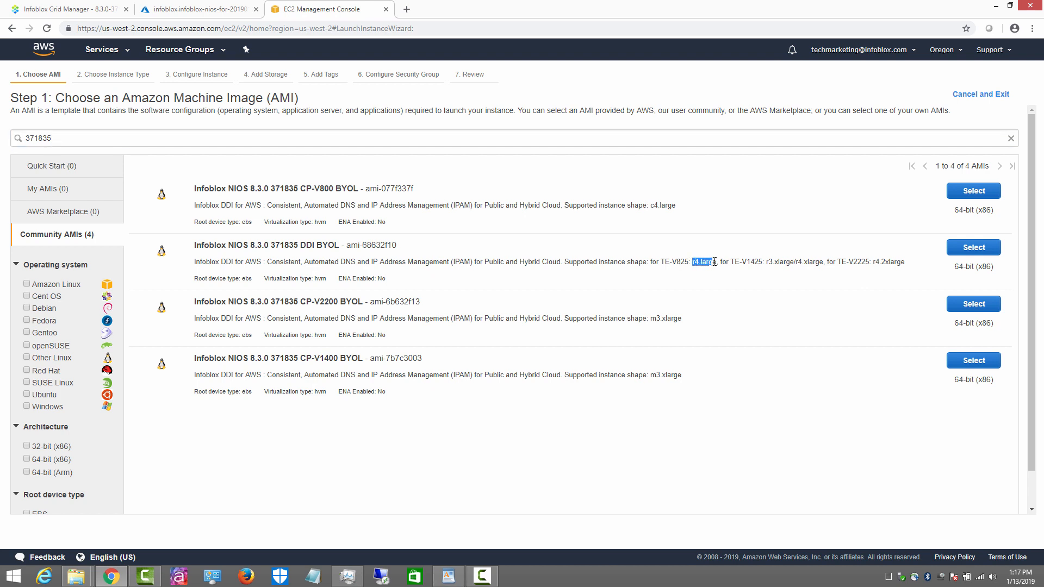
right_click(710, 262)
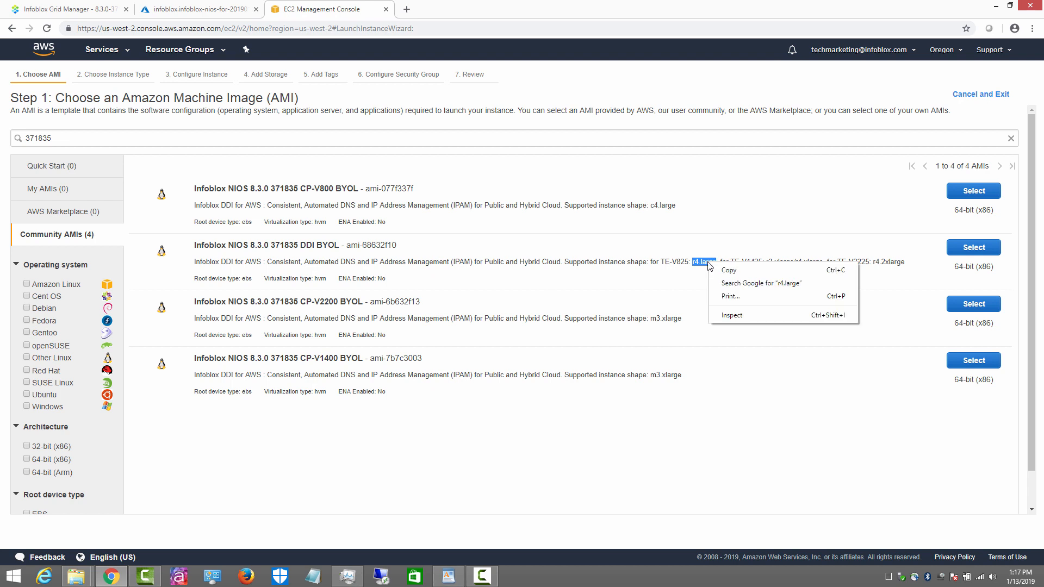
click(729, 271)
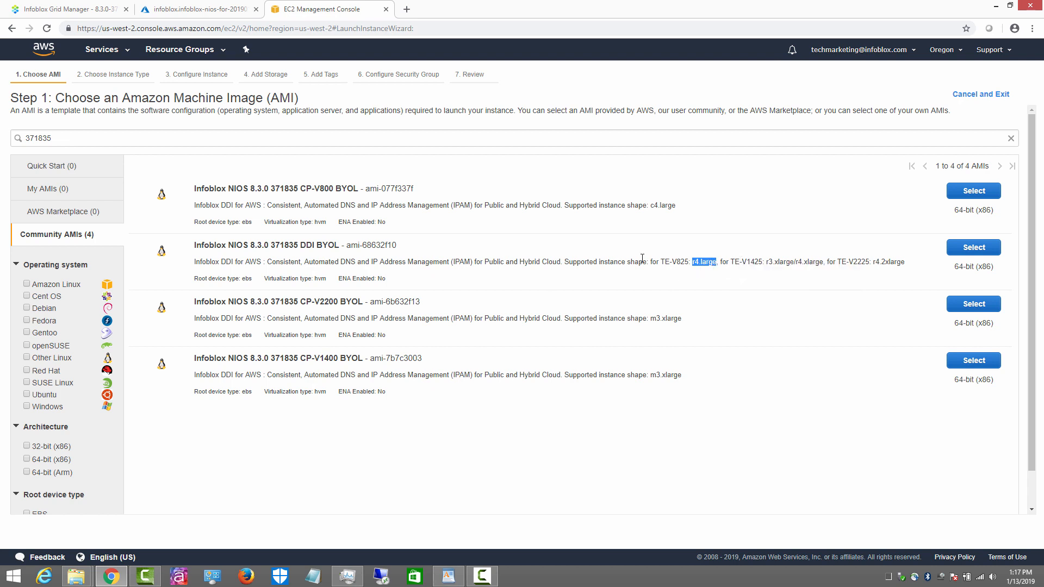
click(964, 249)
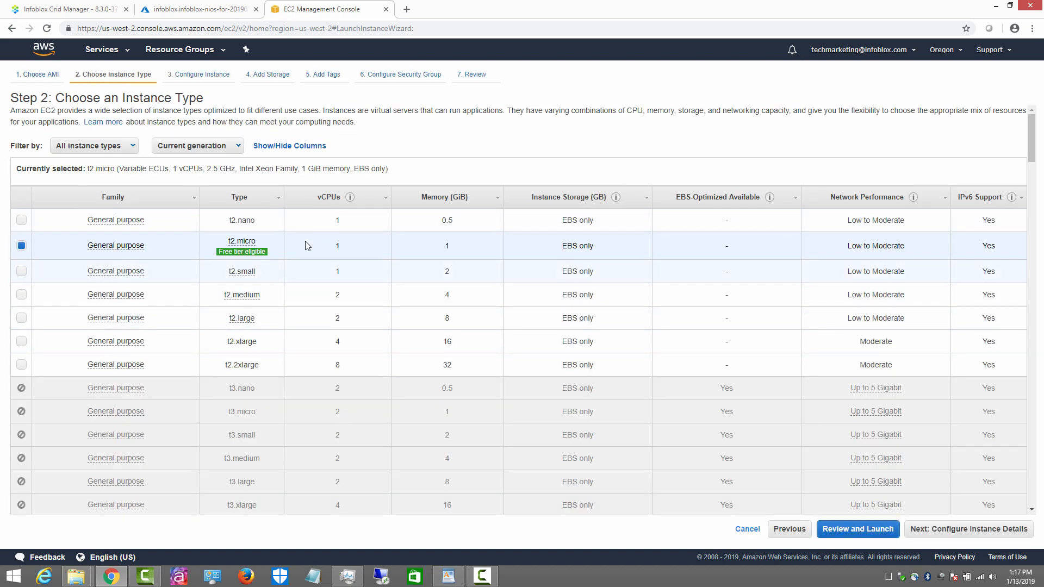
Step: Choose the r4.large instance type
mouse_move(246, 242)
key(ctrl+f)
text(r4.large)
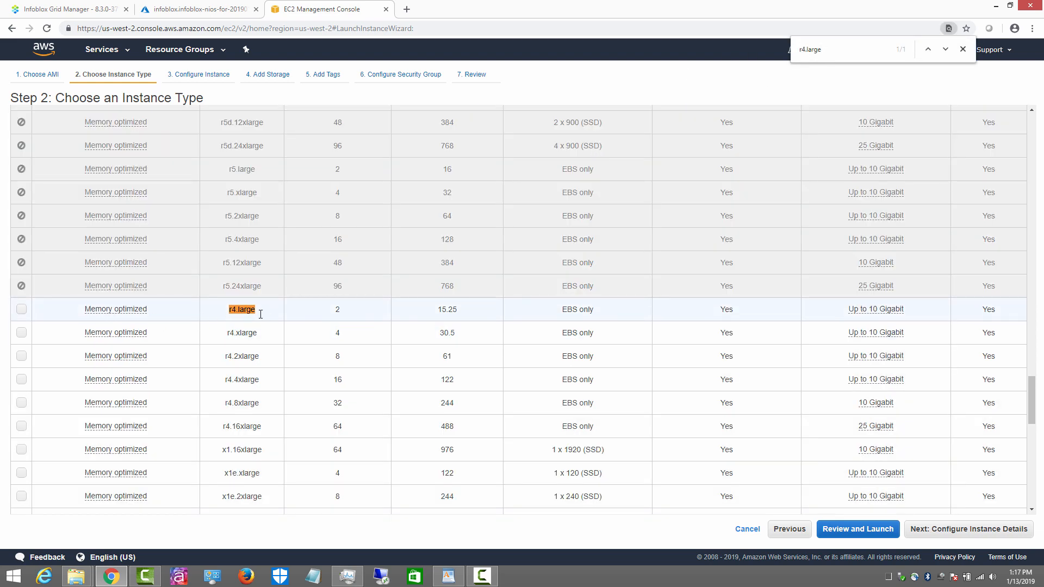
click(25, 311)
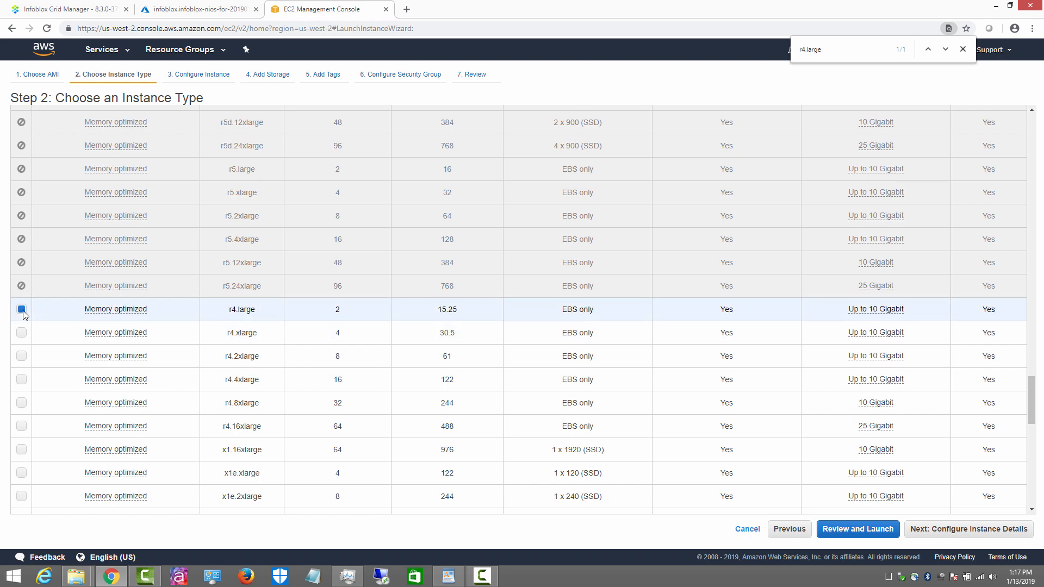
click(970, 532)
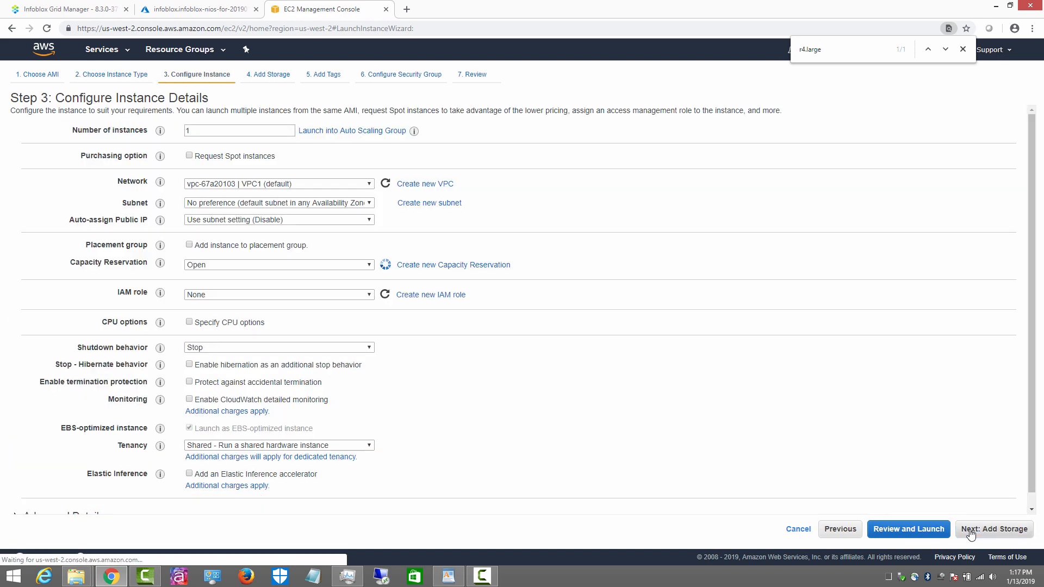
Step: Use subnet-12a76c4a, disable auto-assign public IP, and add a second interface eth1
click(255, 204)
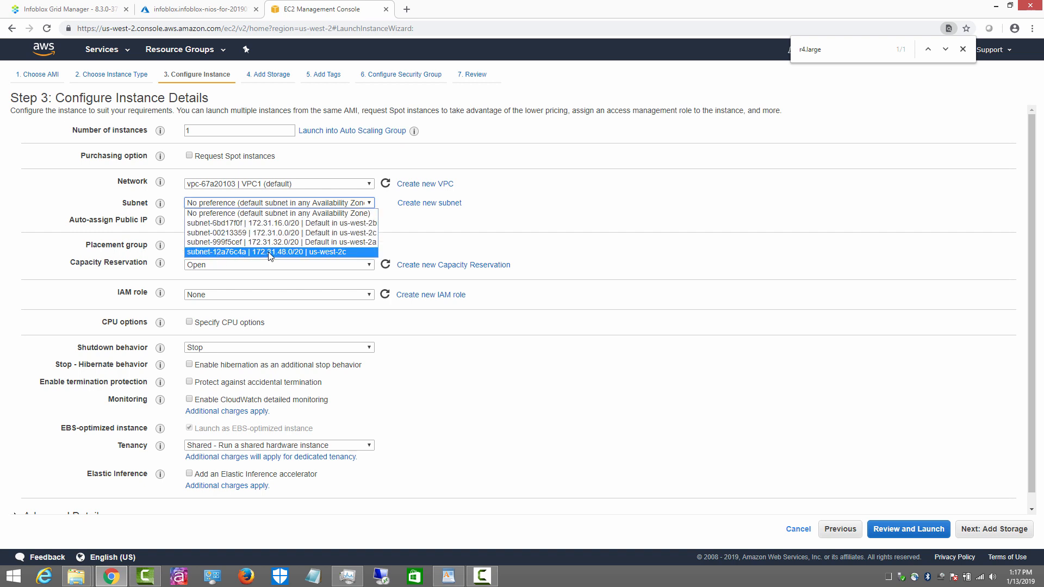
click(221, 252)
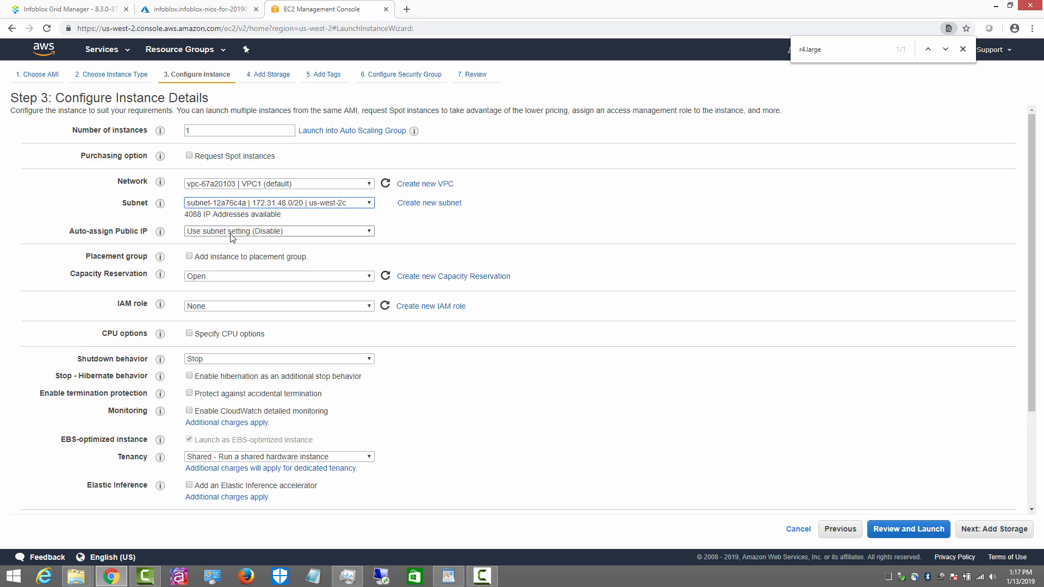
click(230, 232)
click(206, 261)
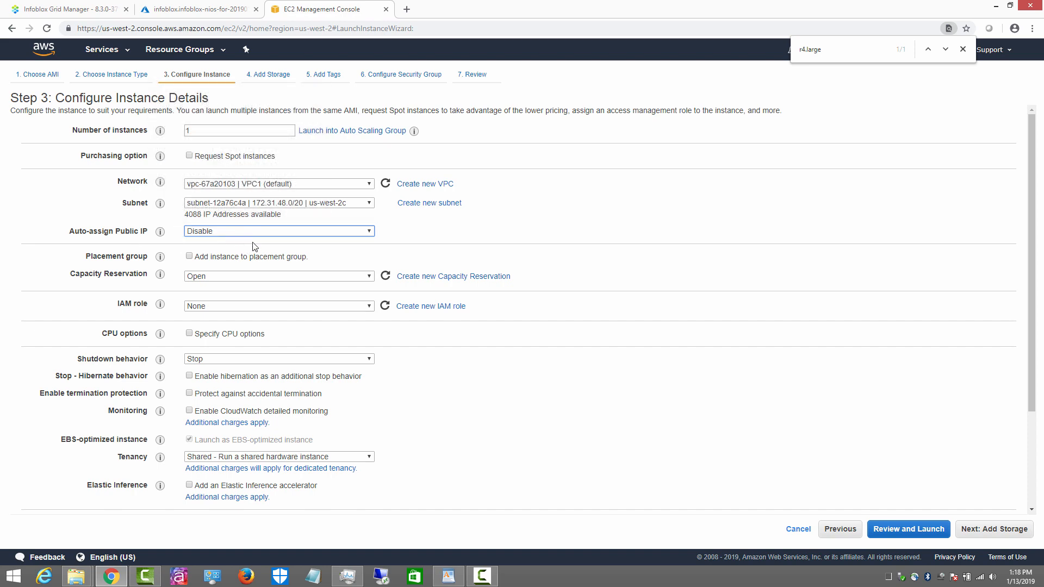
scroll(552, 378, down, 3)
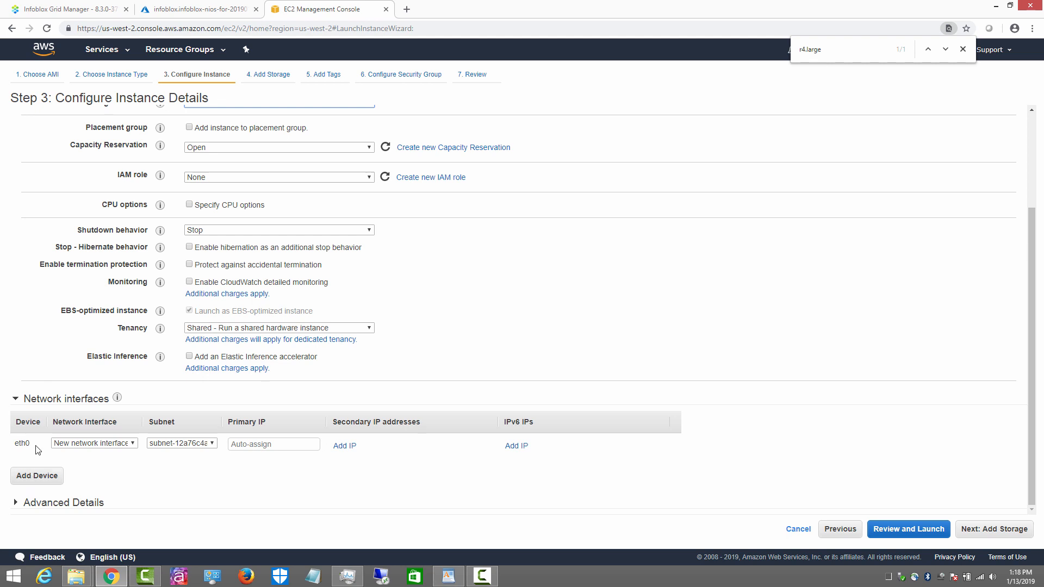
click(40, 474)
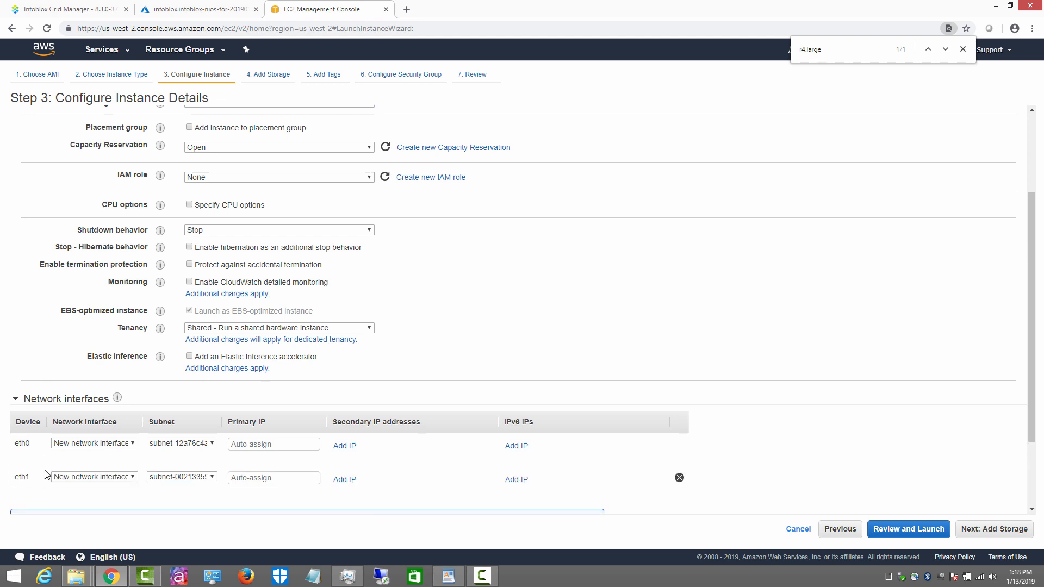
scroll(642, 476, down, 2)
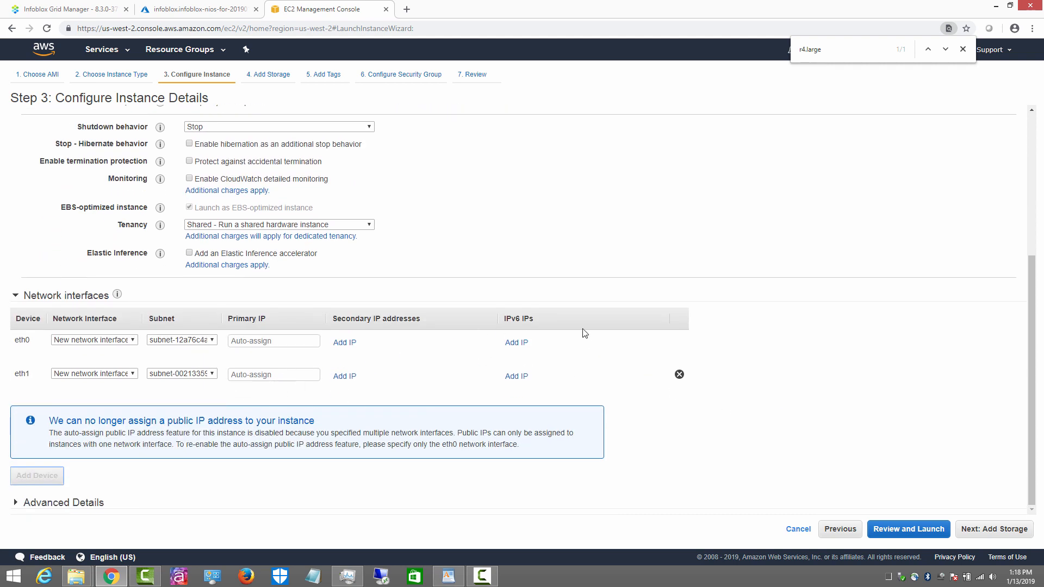
click(993, 528)
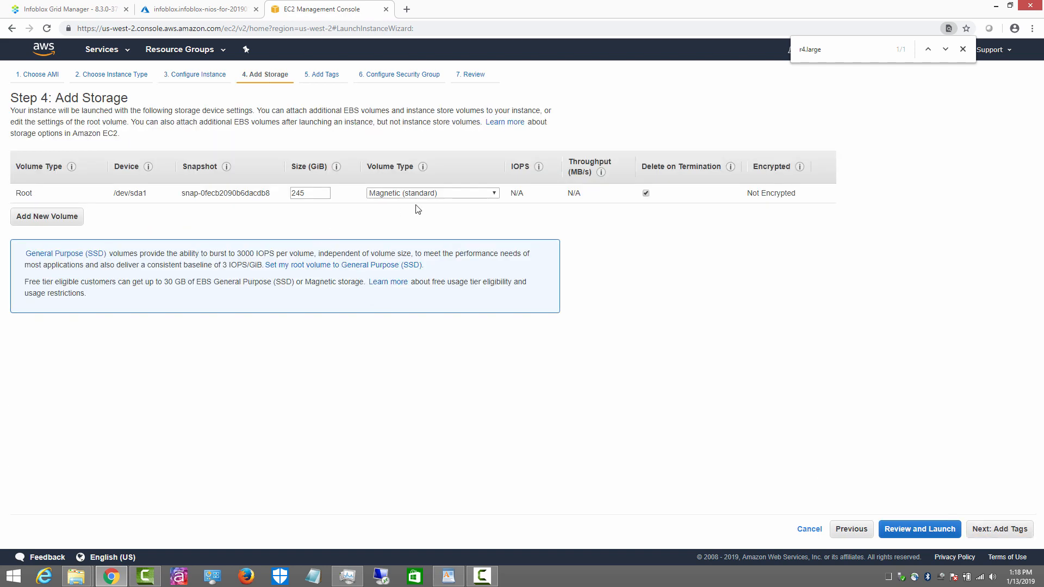
Step: Skip tags and assign the existing NIOS security group to the instance
click(994, 534)
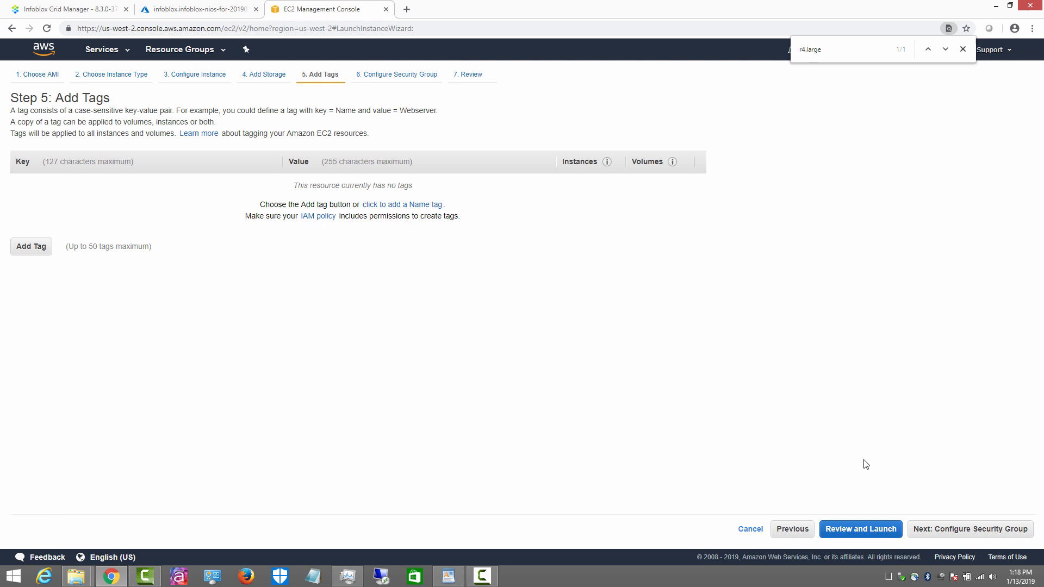
click(958, 530)
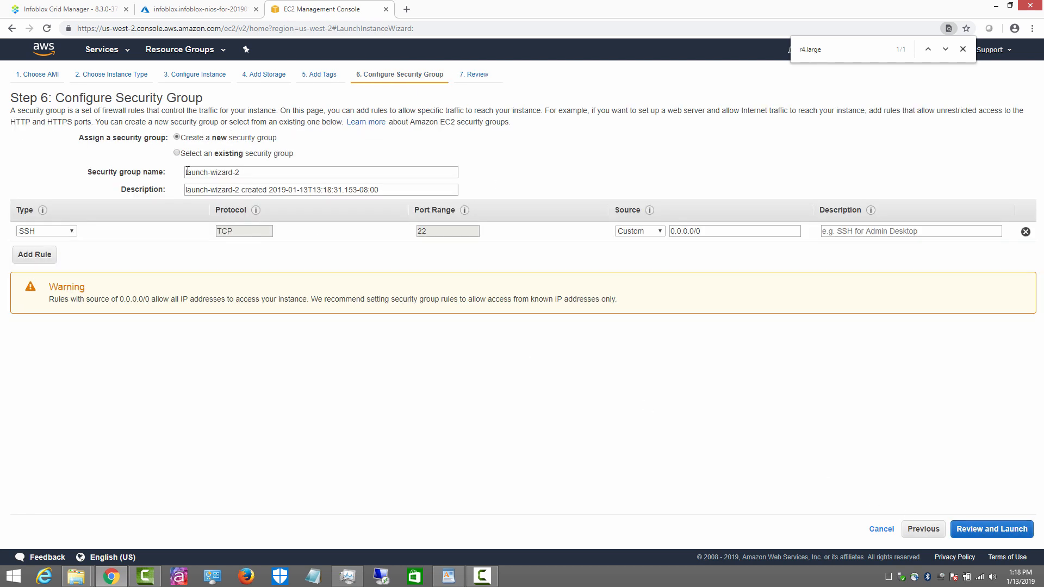
click(177, 154)
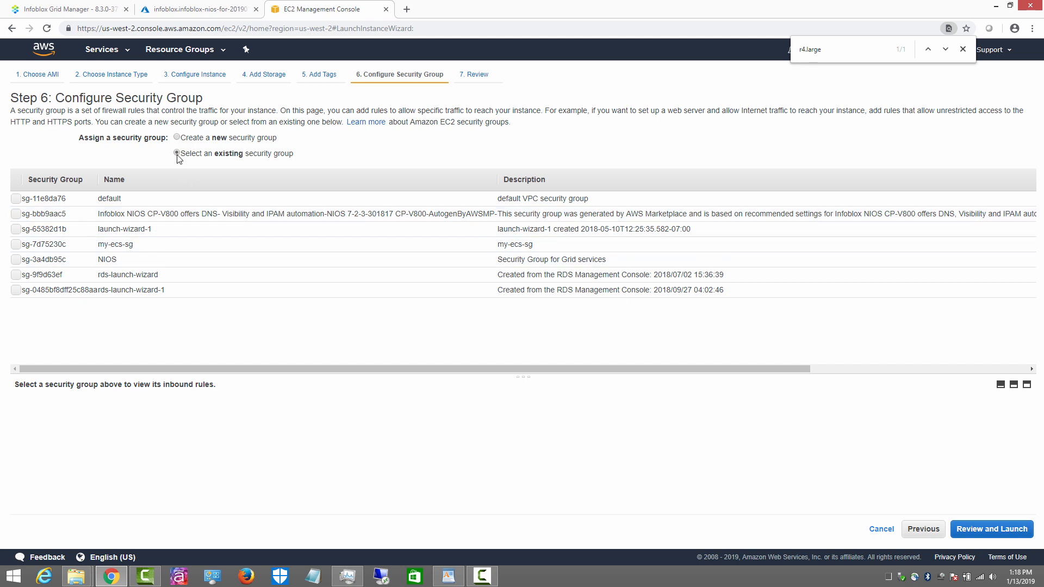
click(16, 262)
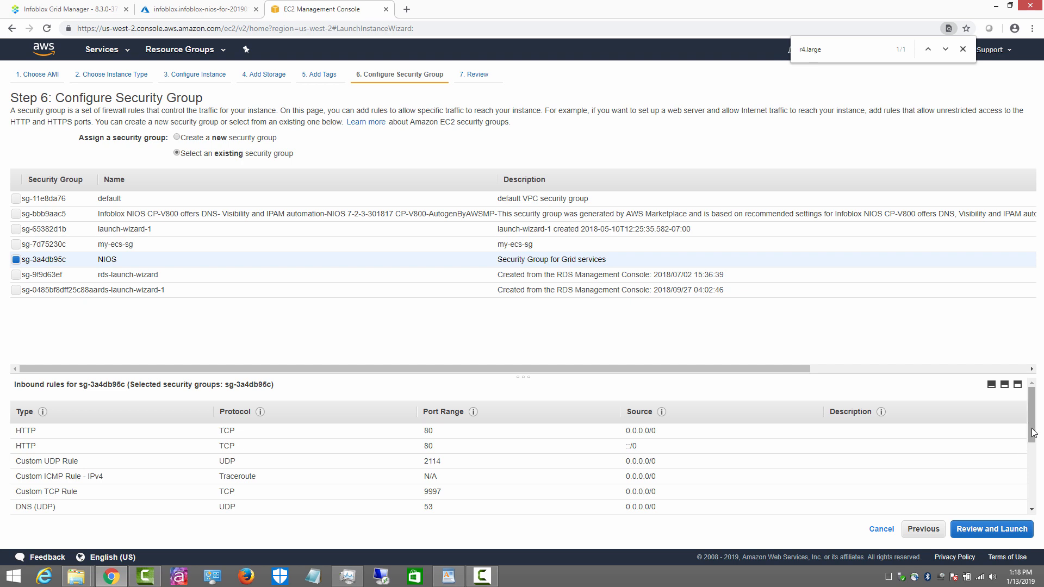
Step: Proceed to launch review, keeping a Magnetic boot volume
drag(1032, 442, 1040, 408)
click(992, 528)
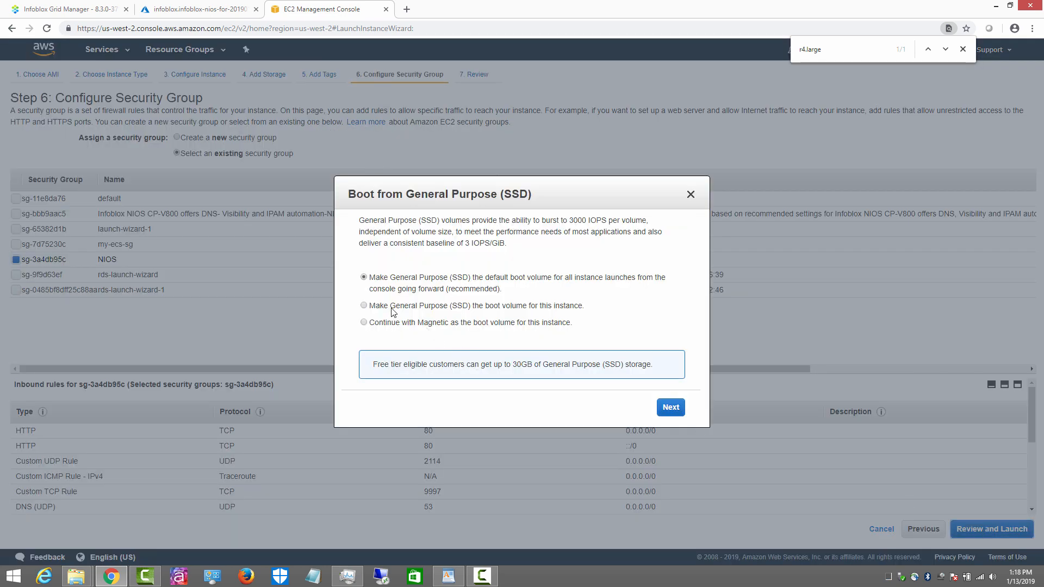
click(365, 323)
click(673, 409)
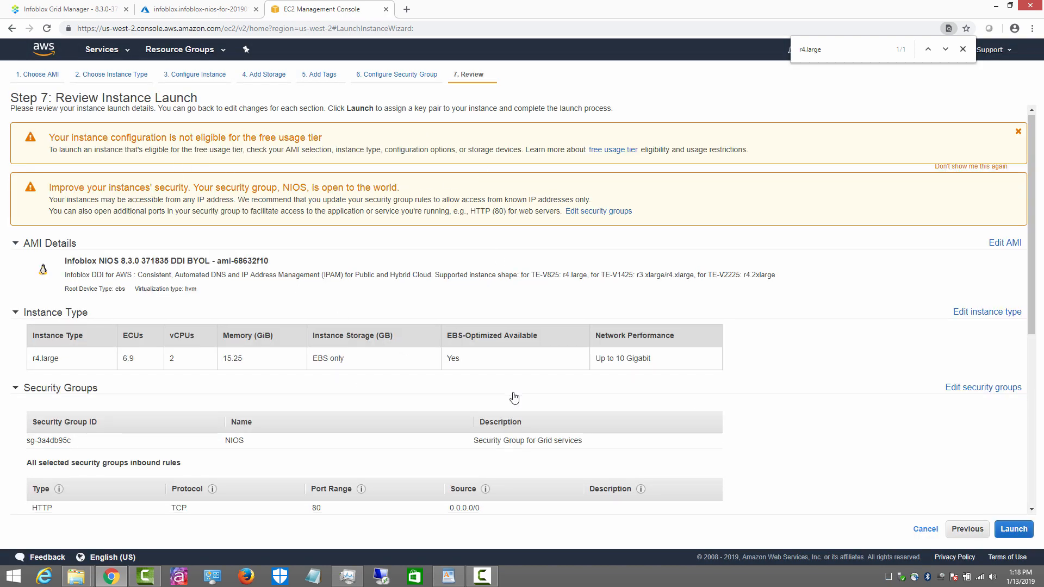
scroll(509, 394, down, 6)
scroll(508, 394, up, 6)
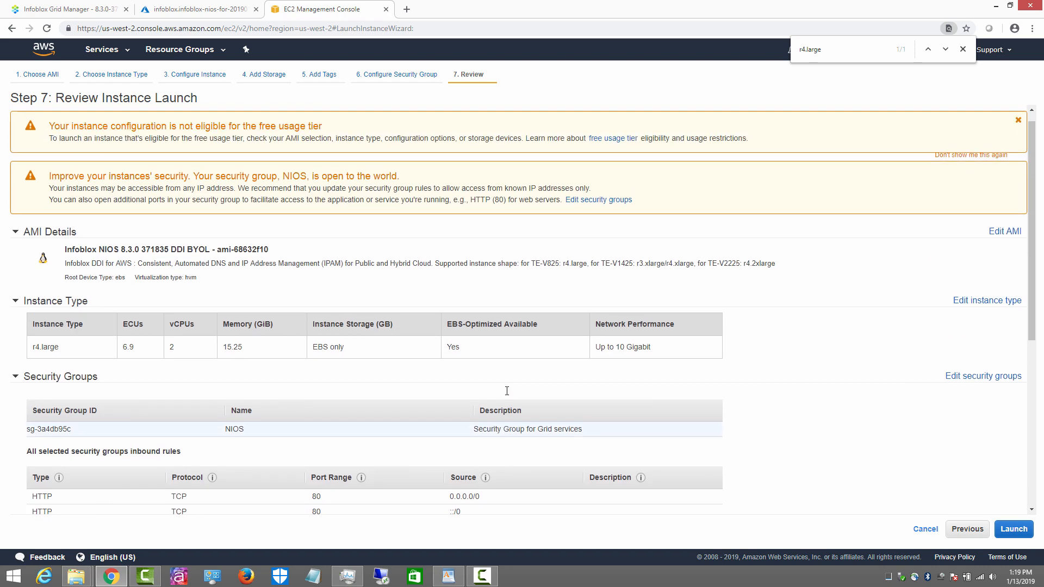
Step: Launch the r4.large instance with key pair aws-key-pair and view the instances list
click(1010, 532)
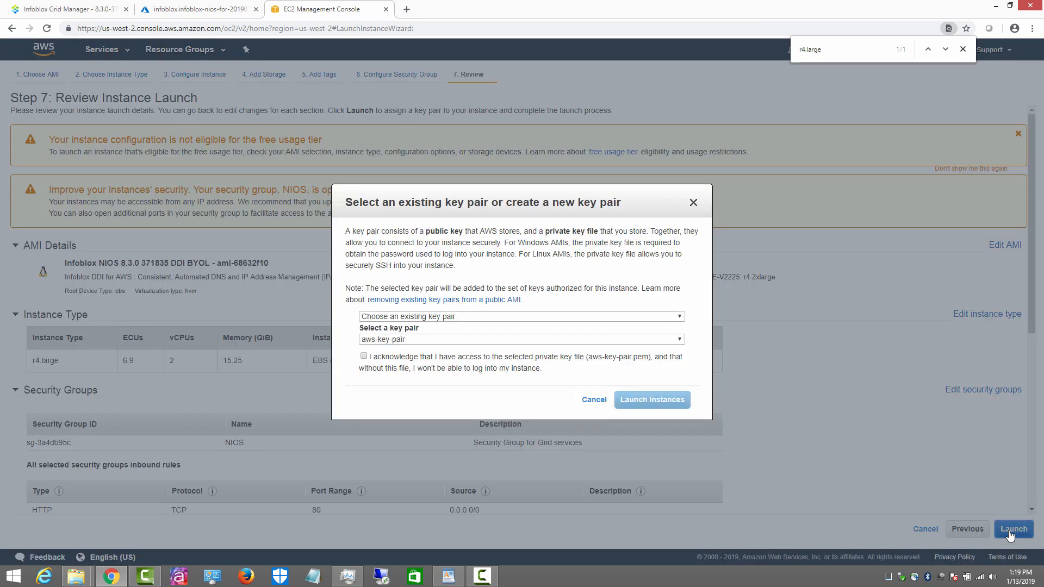
click(365, 357)
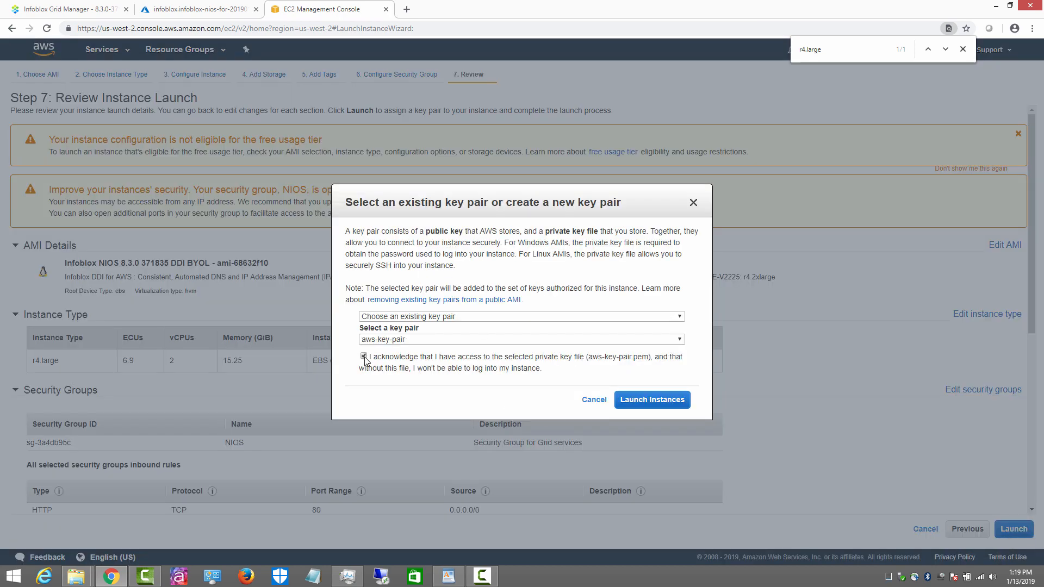
click(670, 404)
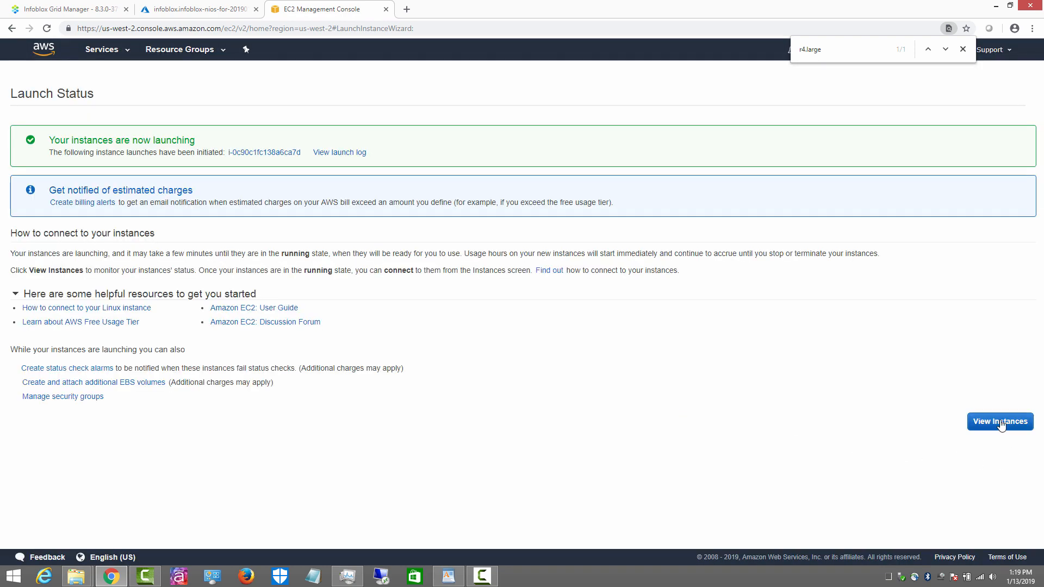
click(1002, 425)
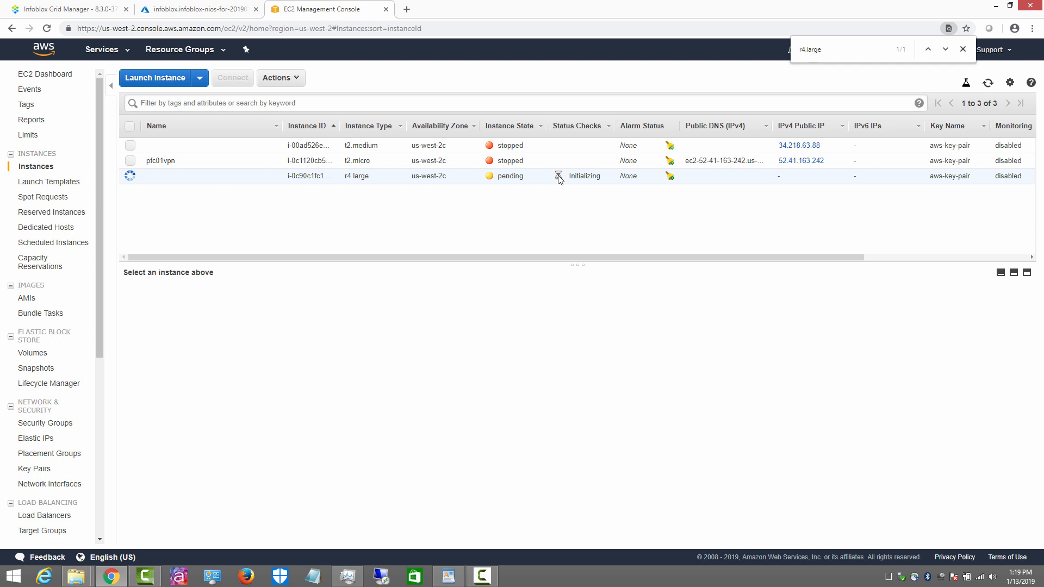
Step: Open the new instance's eth1 interface page, eni-0ab15be48859b04aa
click(319, 176)
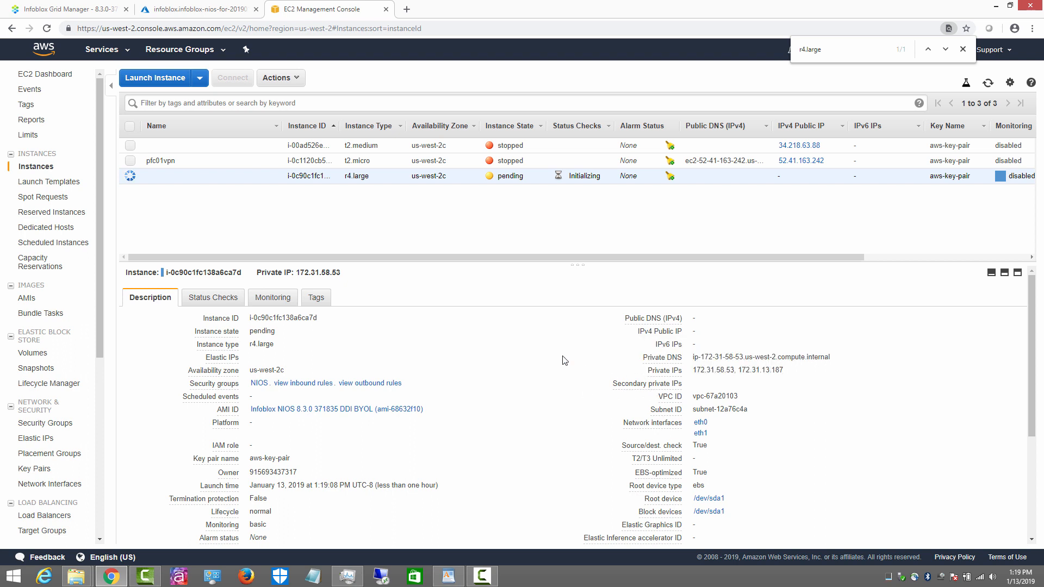
click(700, 435)
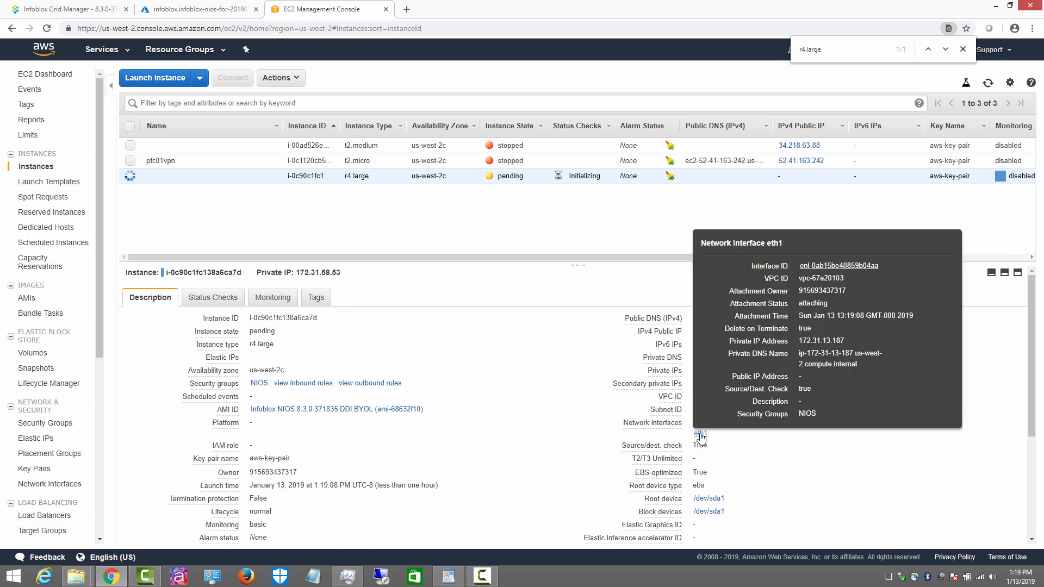
click(825, 269)
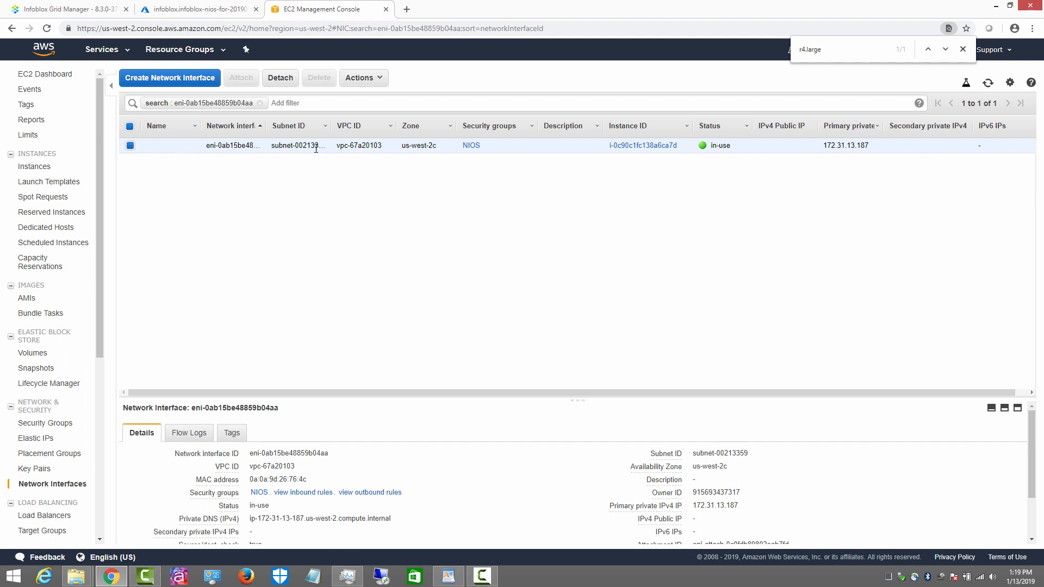
Step: Associate Elastic IP 54.68.228.139 with eth1, then return to the running instances list
click(383, 79)
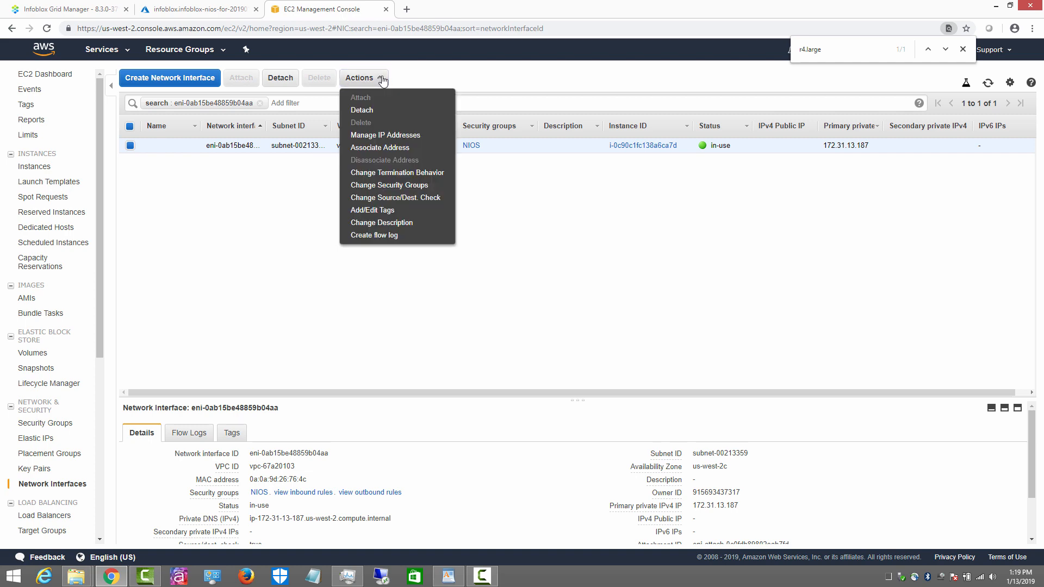
click(394, 150)
click(504, 286)
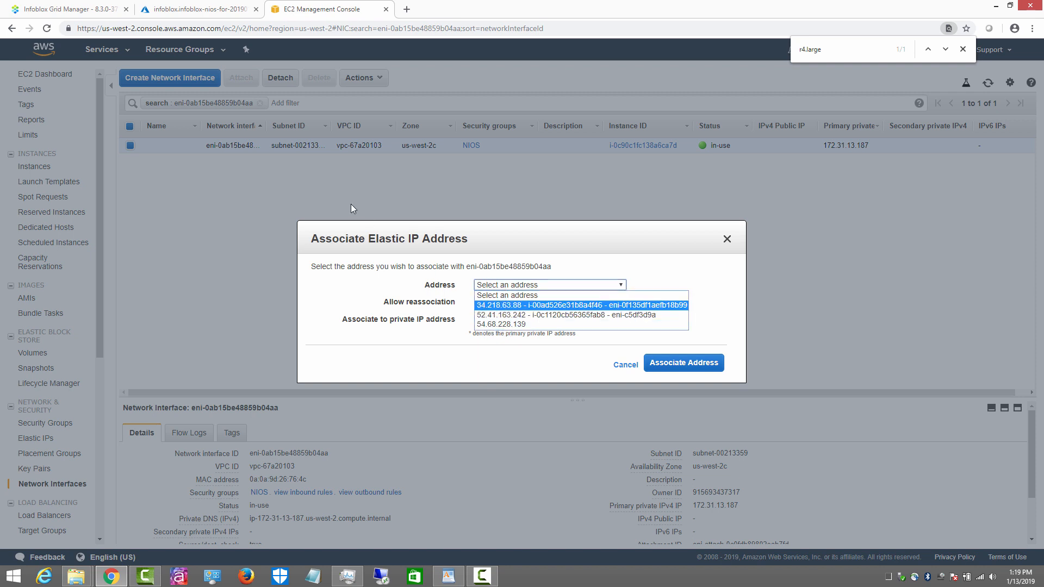
click(520, 325)
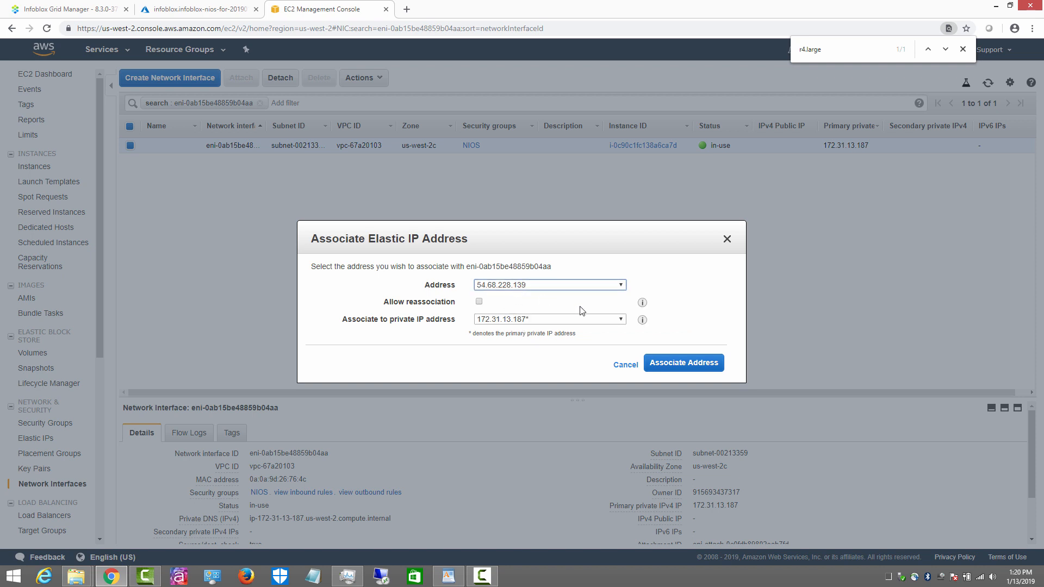
click(681, 364)
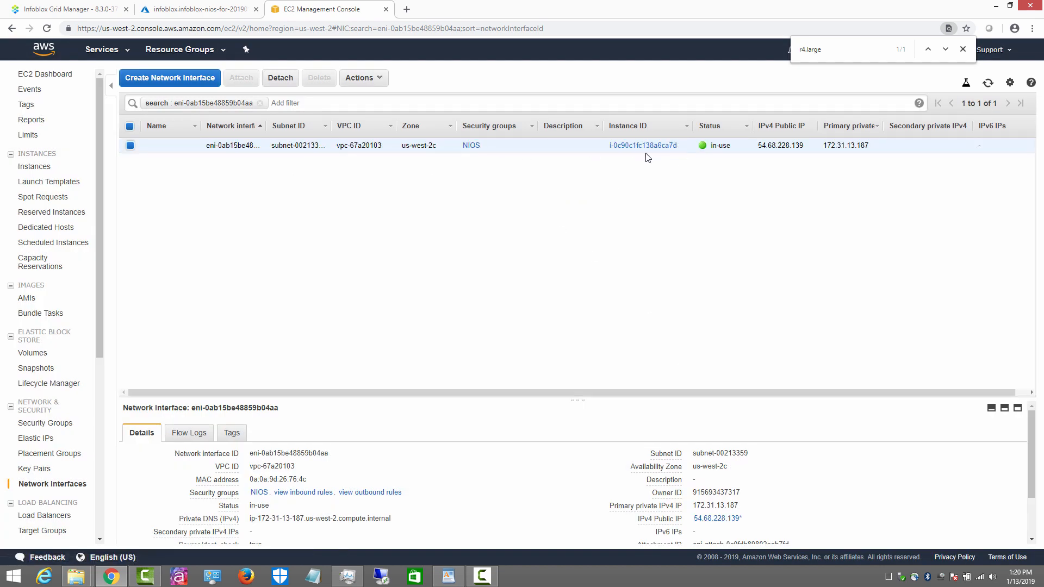
click(47, 74)
click(190, 115)
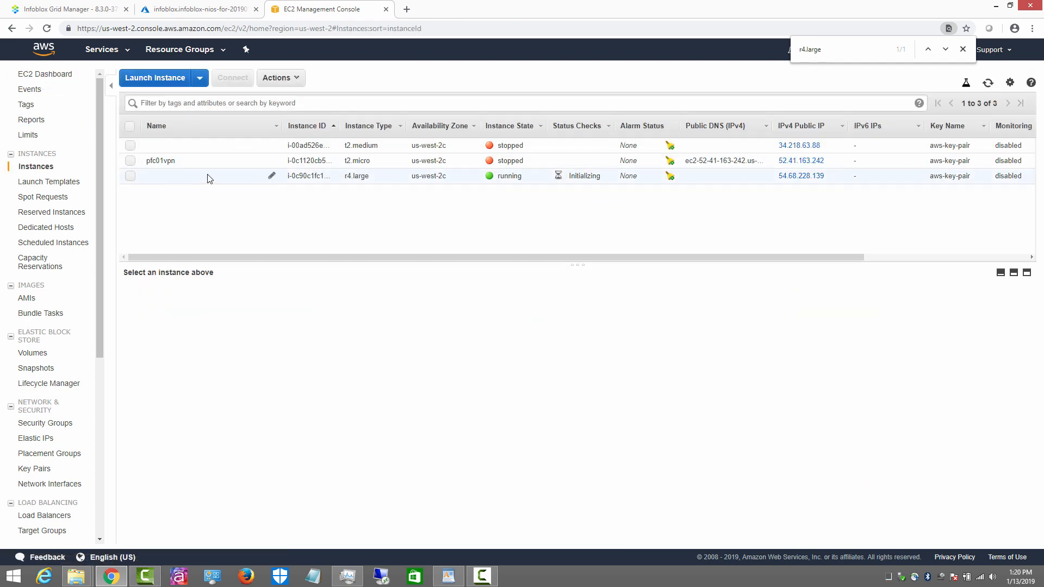
Step: Confirm the r4.large instance shows public IP 54.68.228.139, then return to the Azure deployment
click(134, 177)
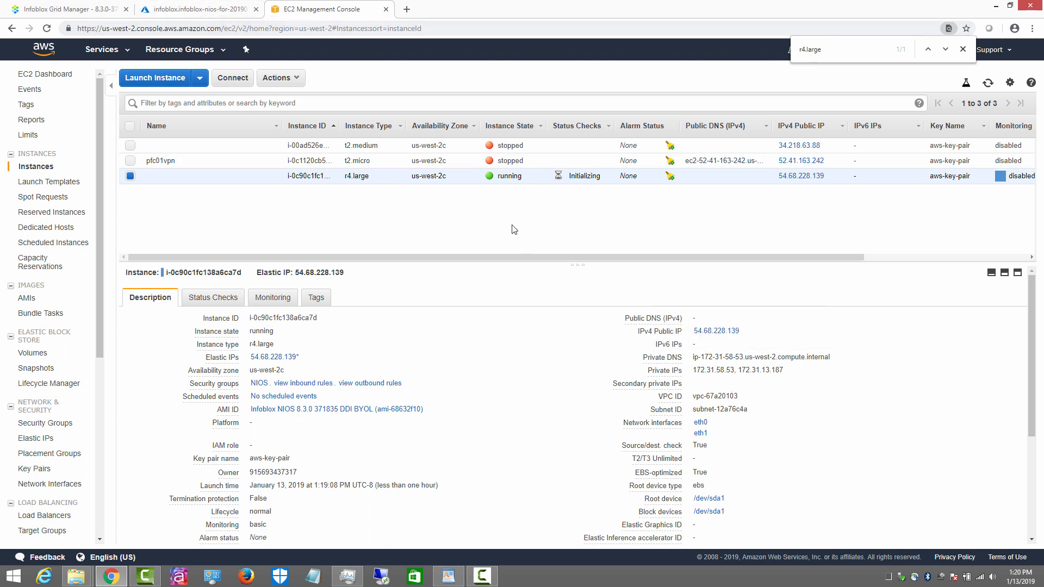
click(205, 10)
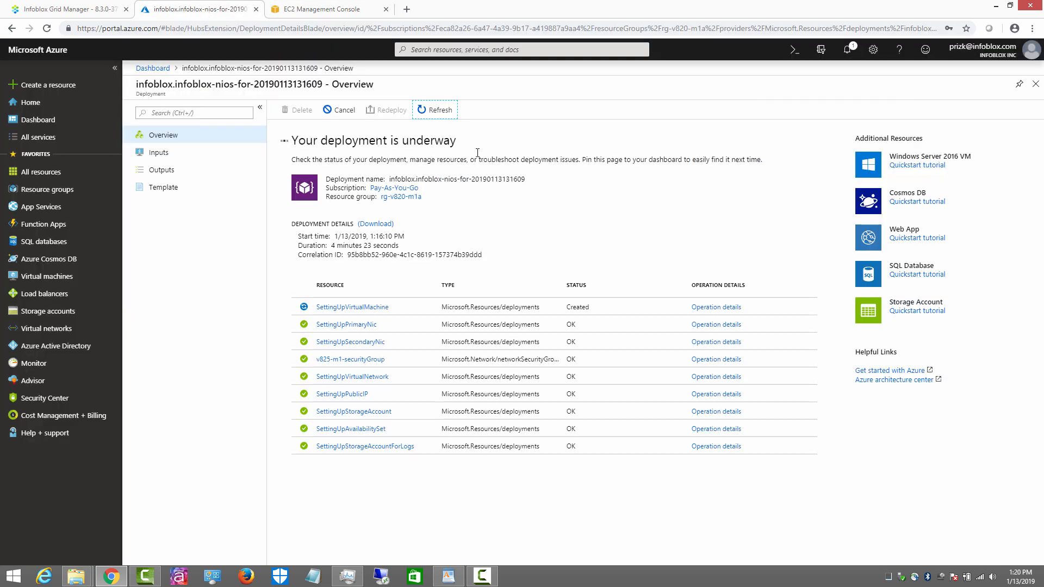
Step: Refresh the deployment and open v825-m1's Networking page showing public IP 13.91.20.187
click(435, 110)
click(68, 277)
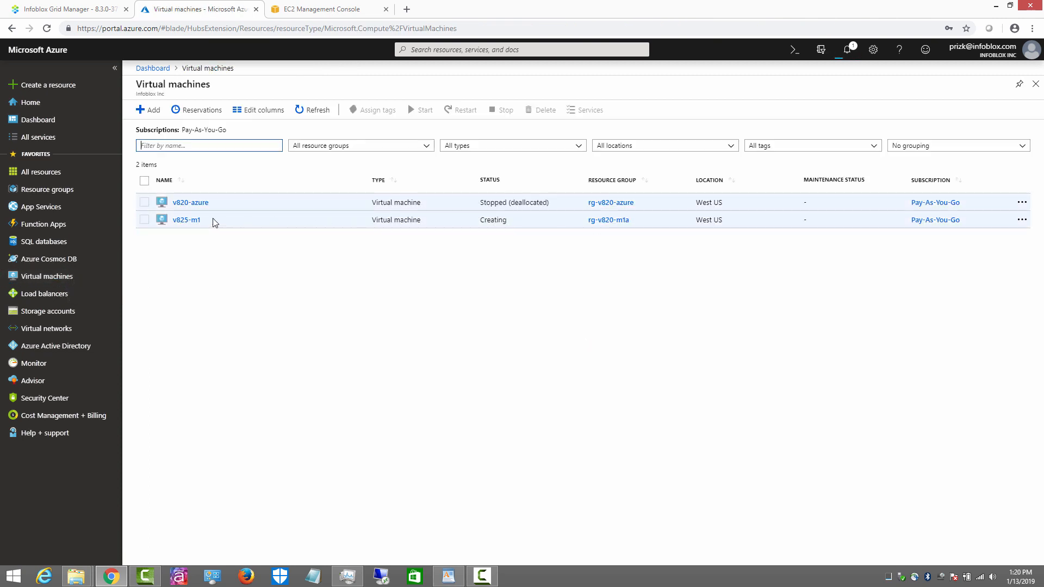
click(185, 222)
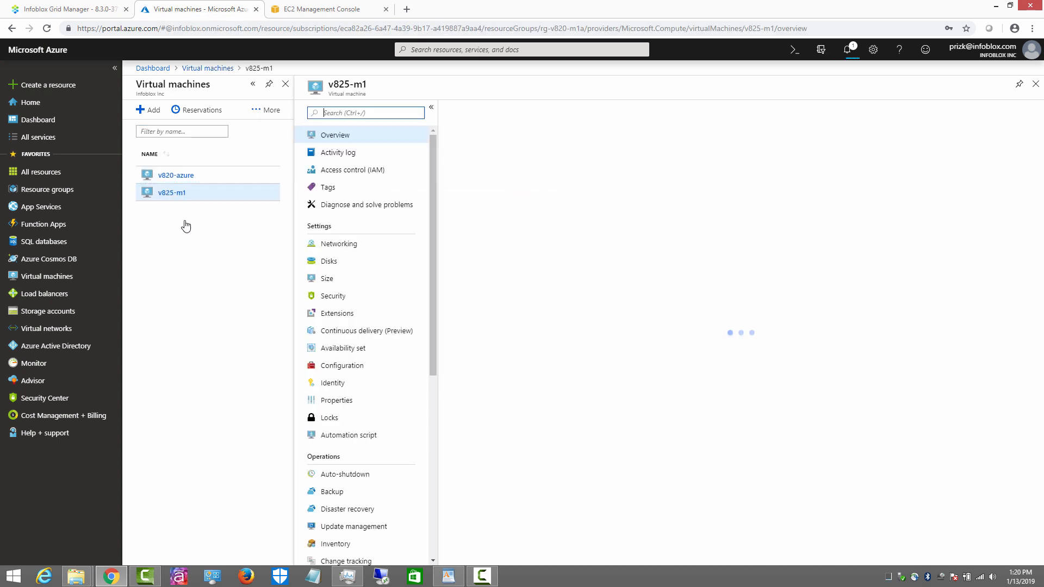
click(350, 248)
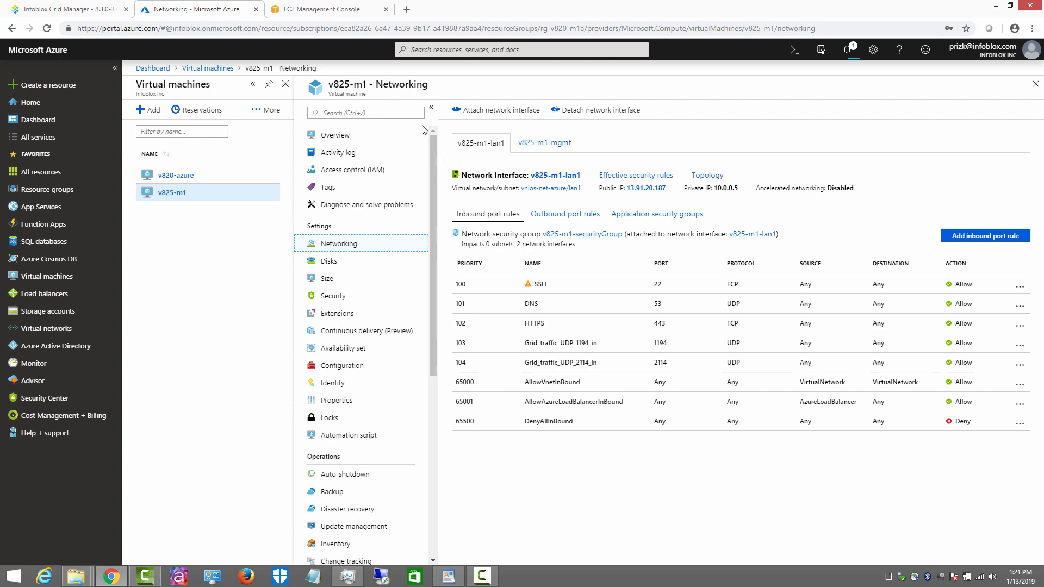
Step: Compare the EC2 and Azure members' public IPs, then return to Infoblox Grid Manager
click(341, 14)
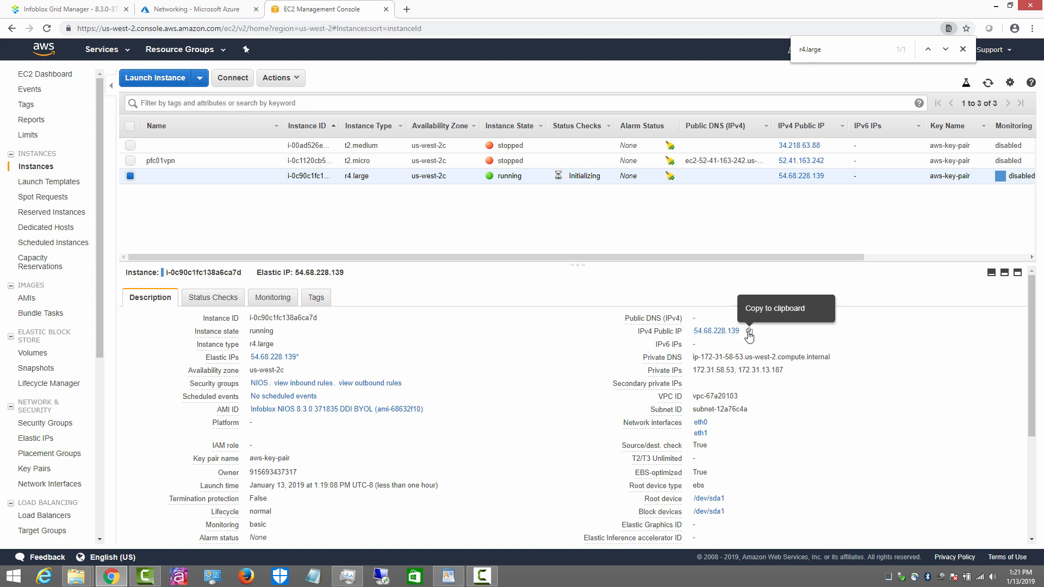
click(184, 9)
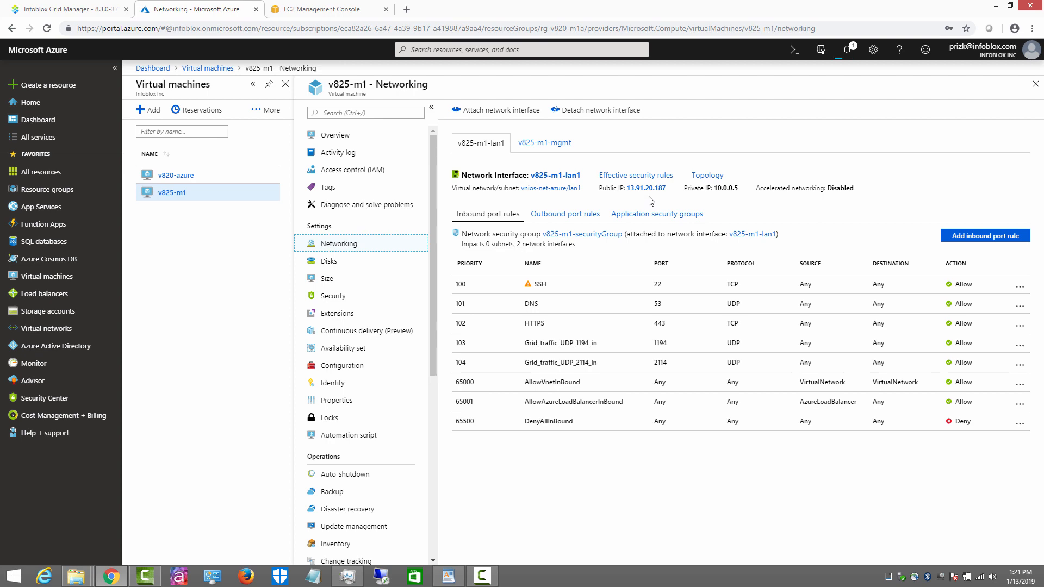
click(305, 9)
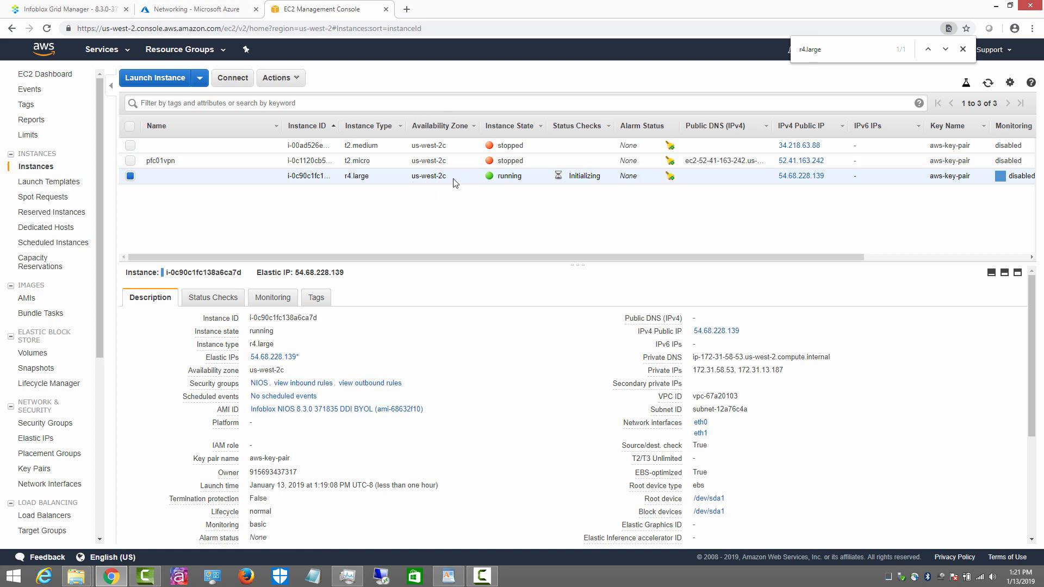
click(211, 10)
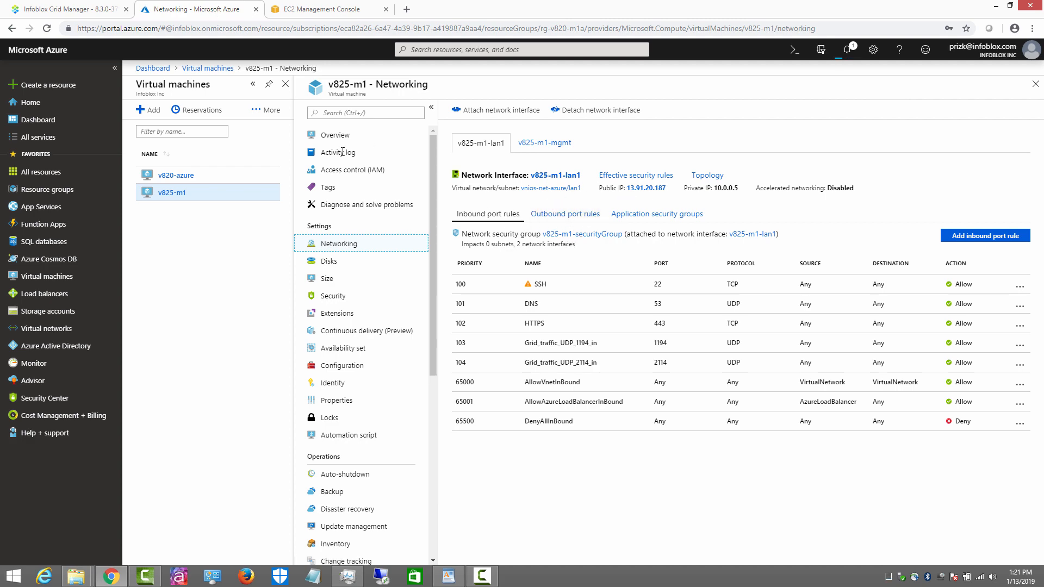
click(61, 11)
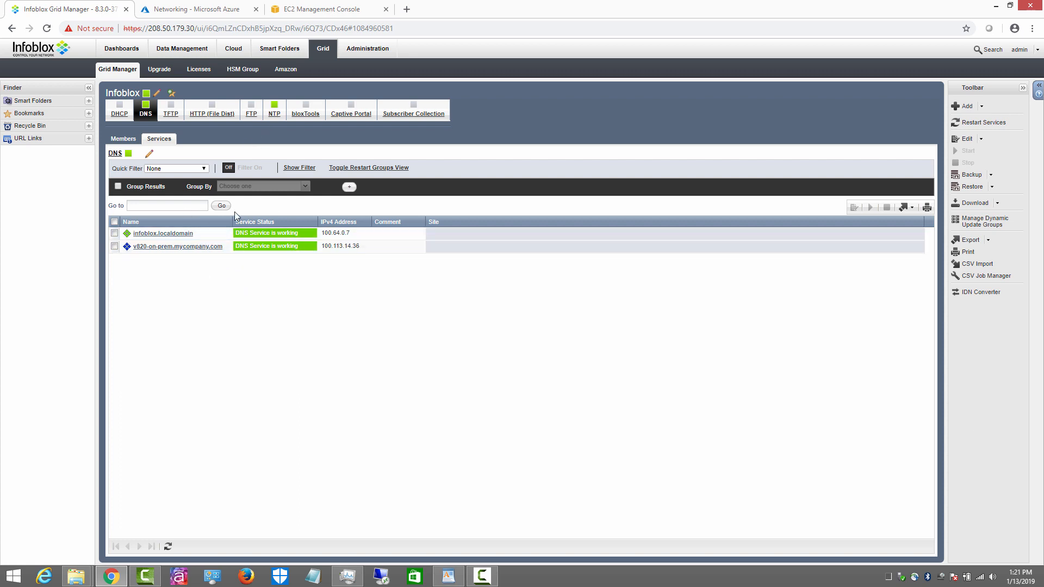
Step: Check the Azure VM's private IP 10.0.0.5 on its Networking page
click(121, 139)
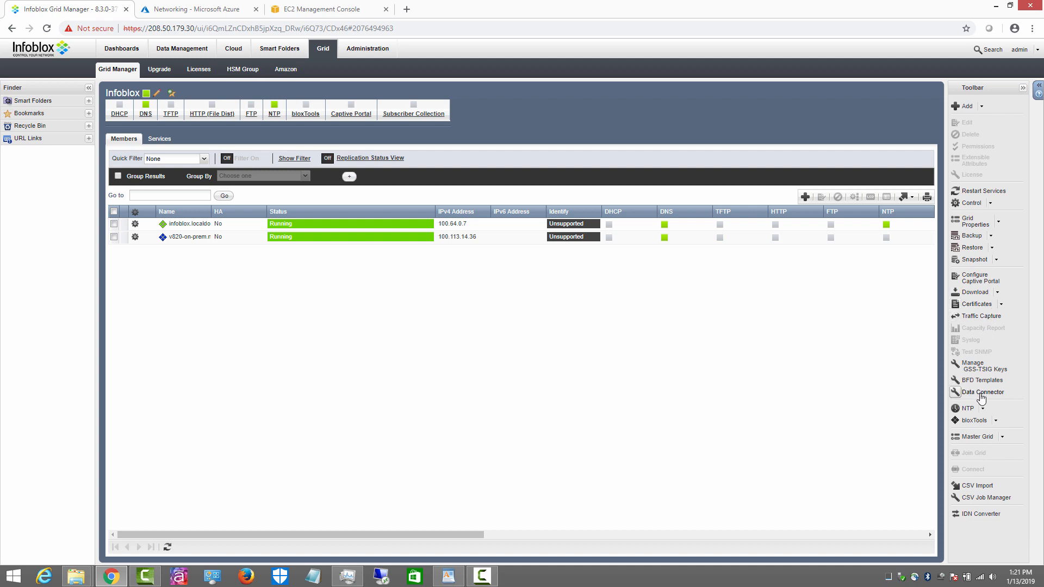
click(189, 10)
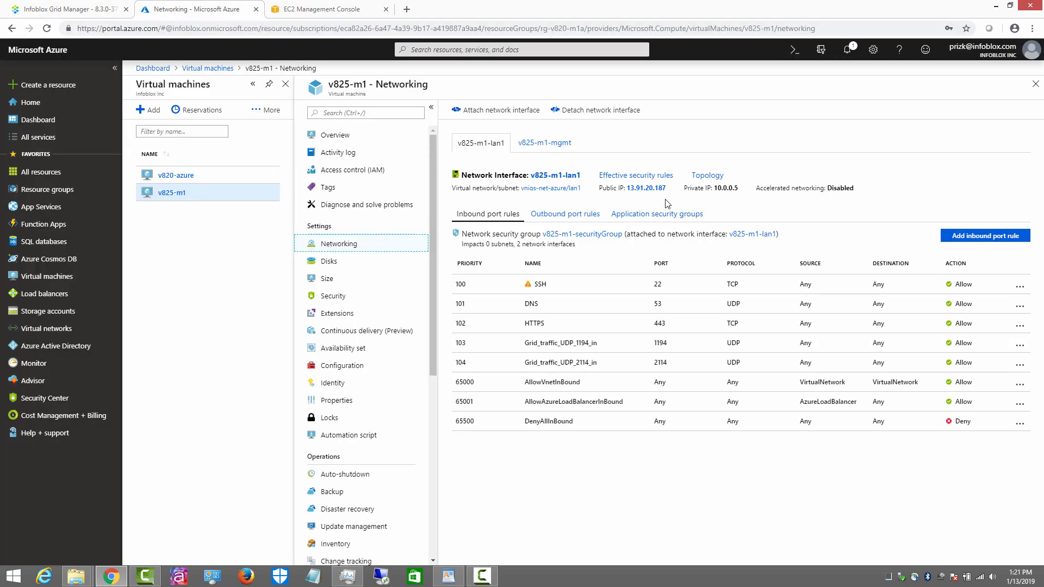
click(86, 9)
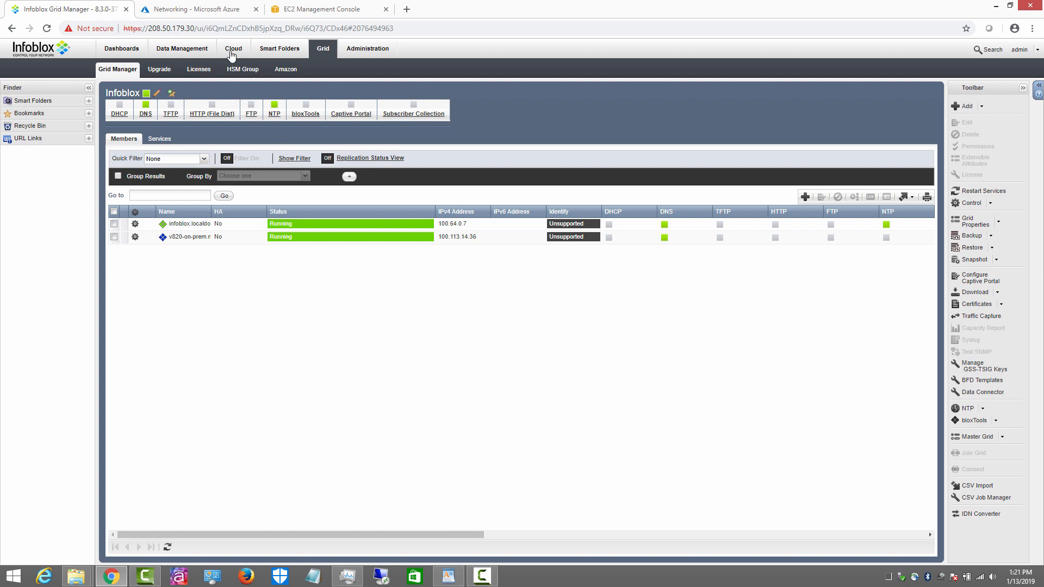
click(194, 9)
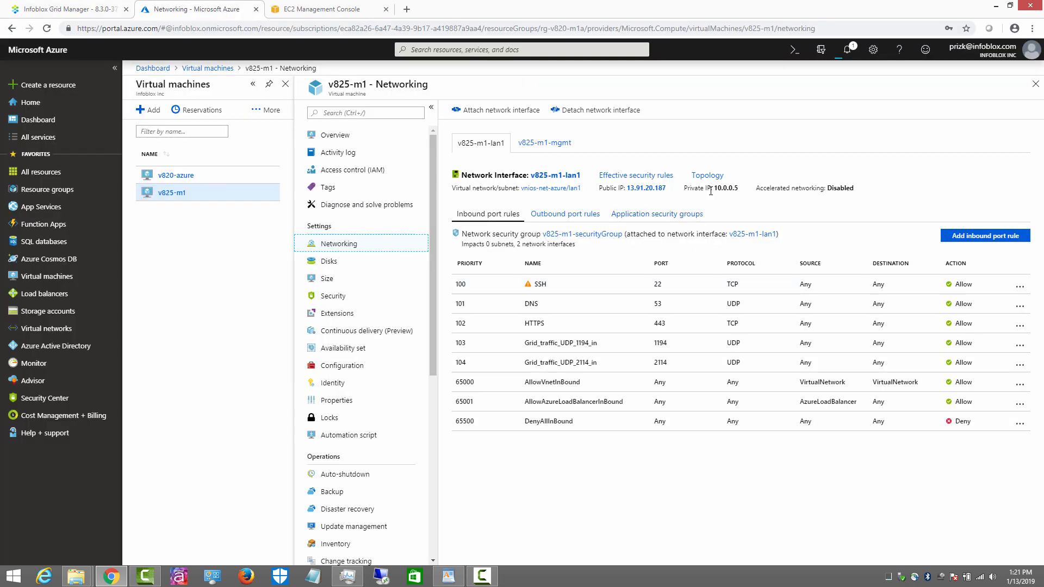
drag(714, 189, 739, 187)
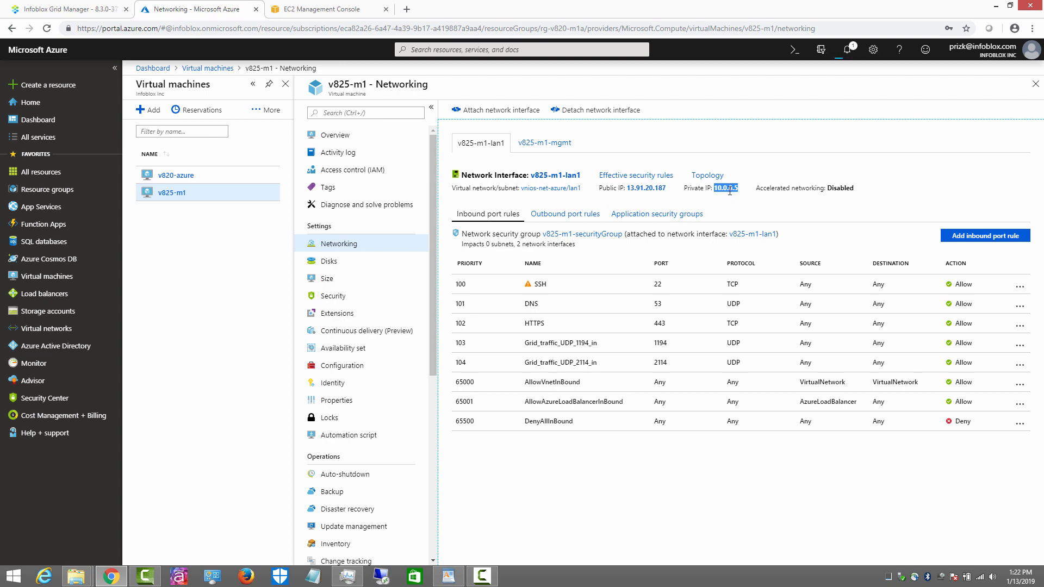
Step: Select the first grid member and open the Grid Properties editor
click(106, 10)
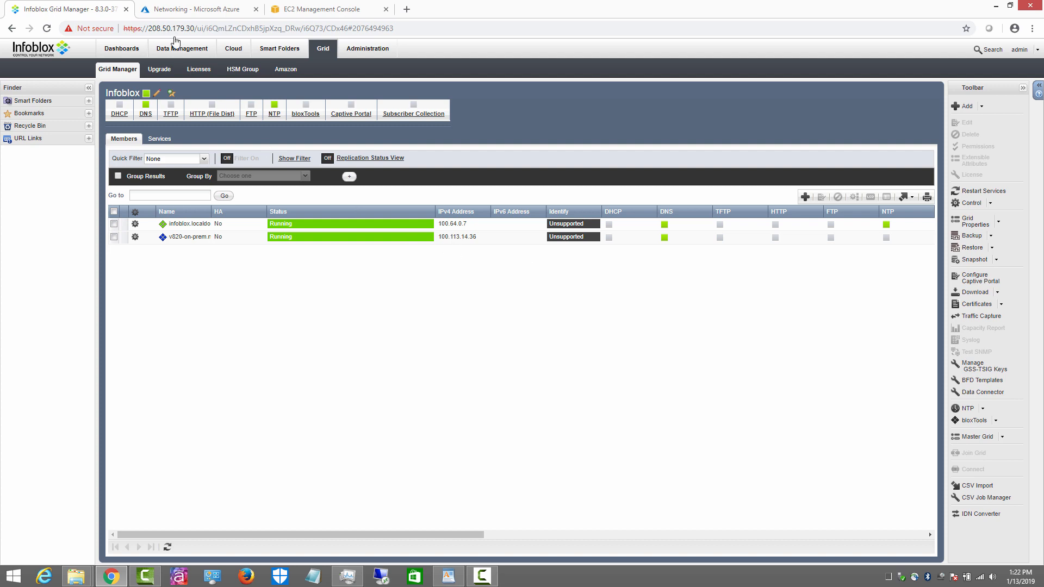
click(193, 9)
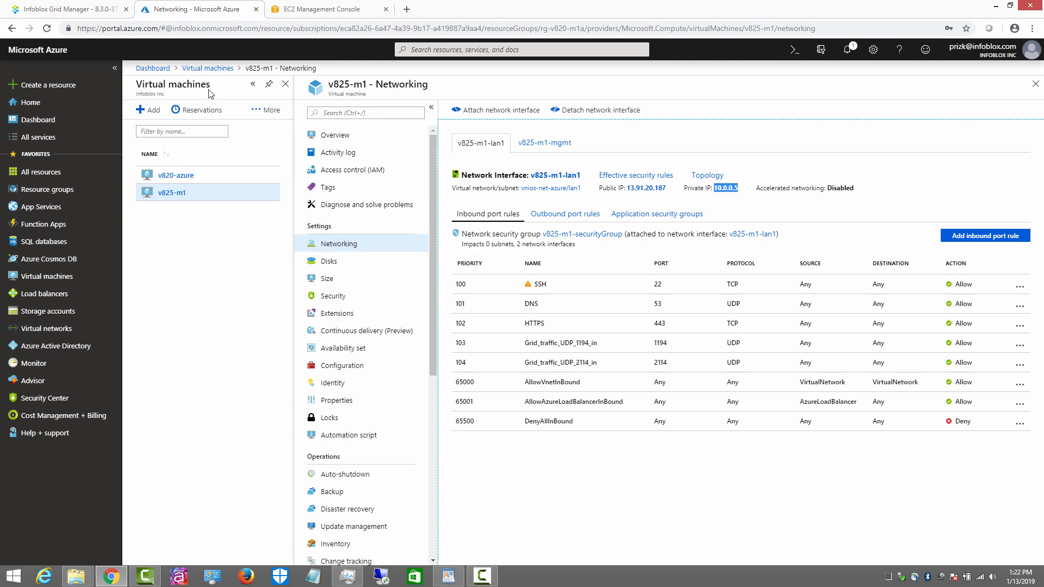
click(86, 9)
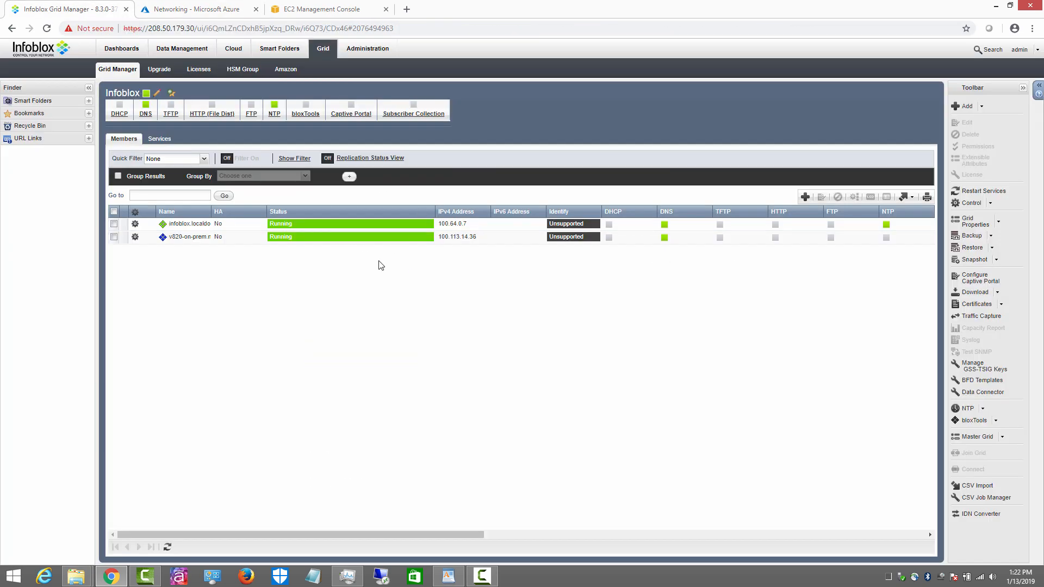
click(134, 225)
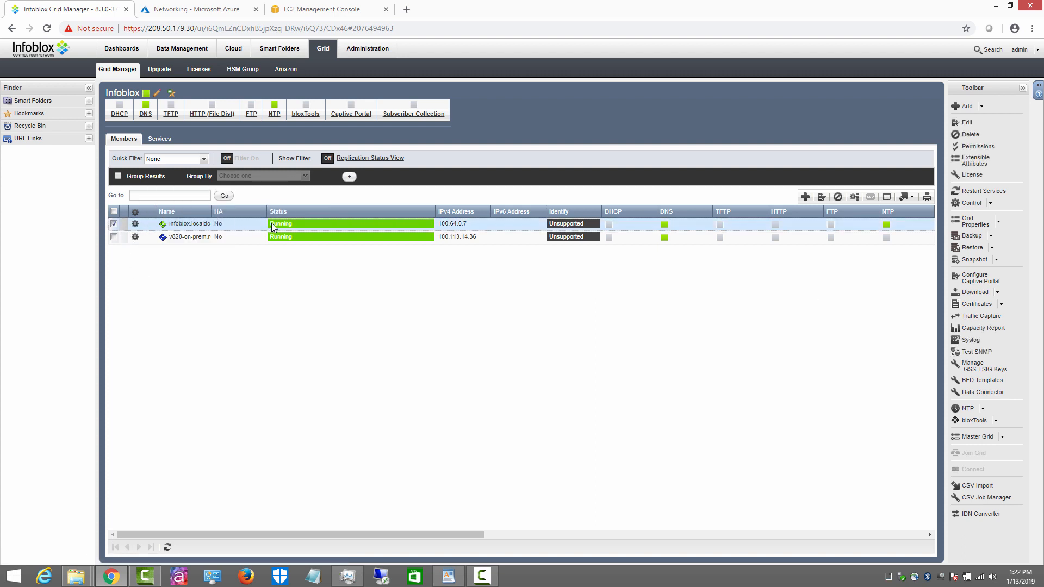
click(968, 223)
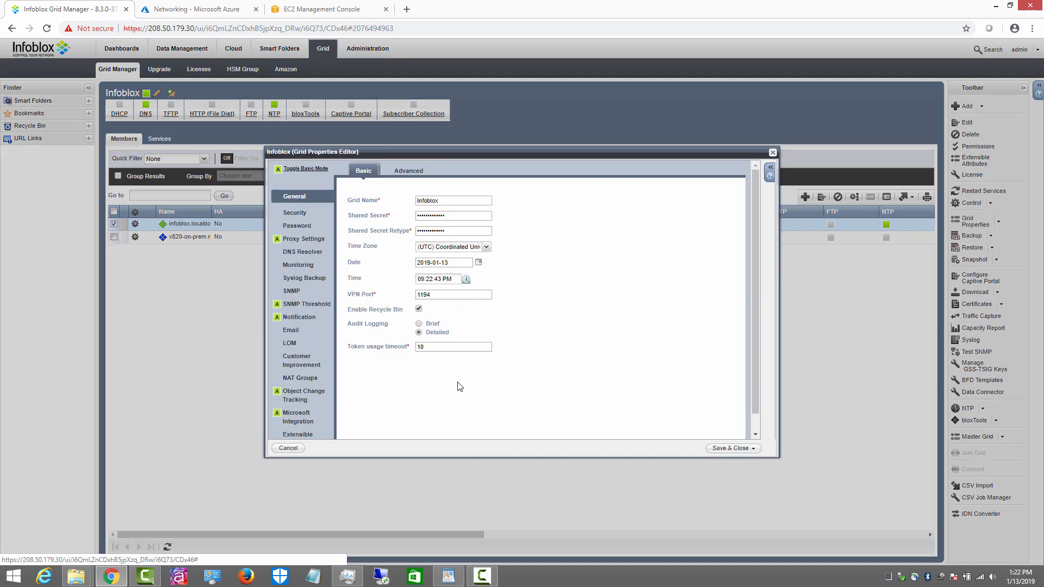
Step: Add a test NAT group row named 'xyz' under Grid Properties NAT Groups
click(303, 375)
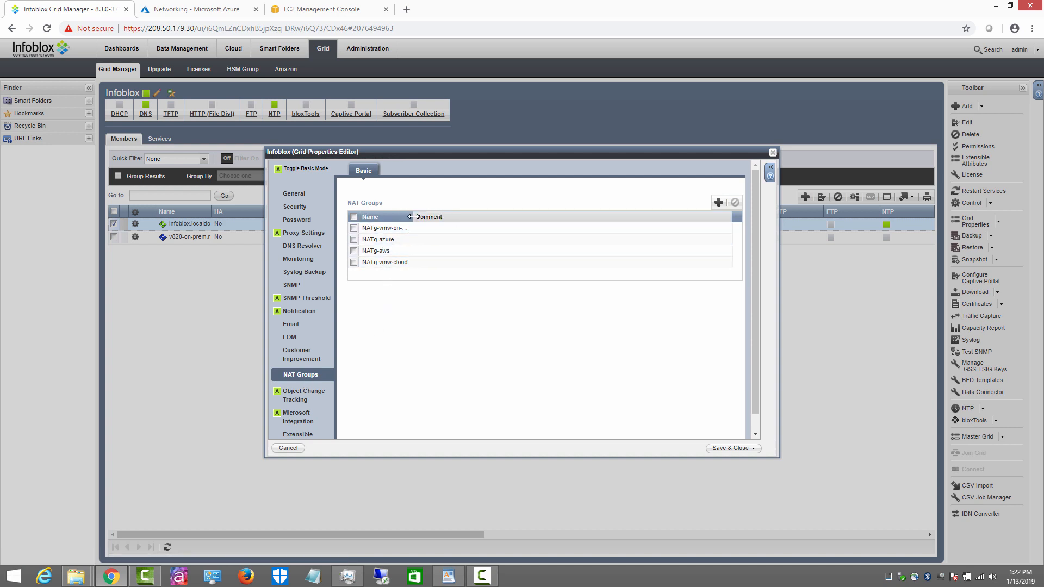
drag(413, 217, 437, 217)
click(718, 204)
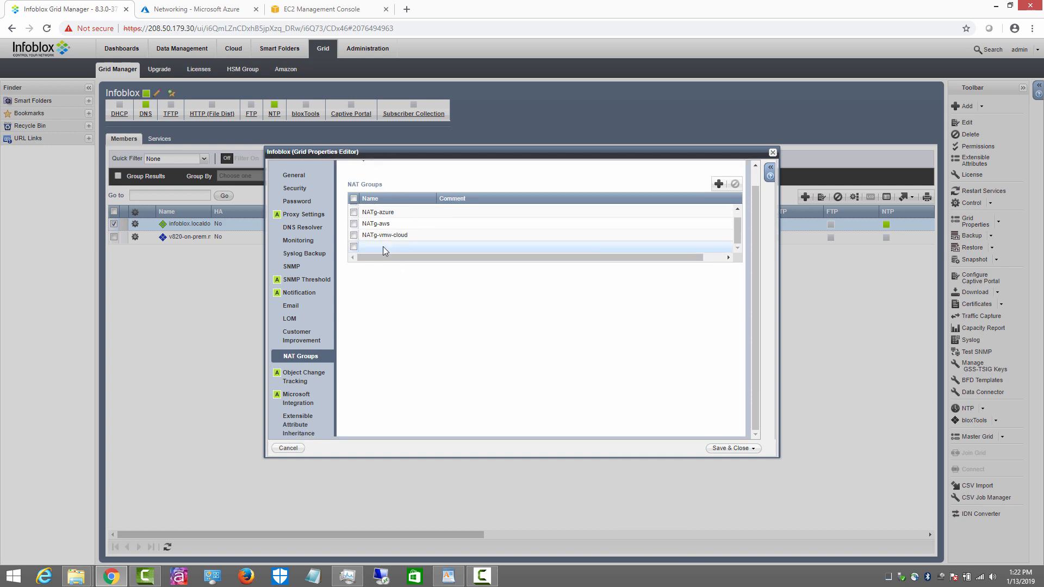
click(383, 246)
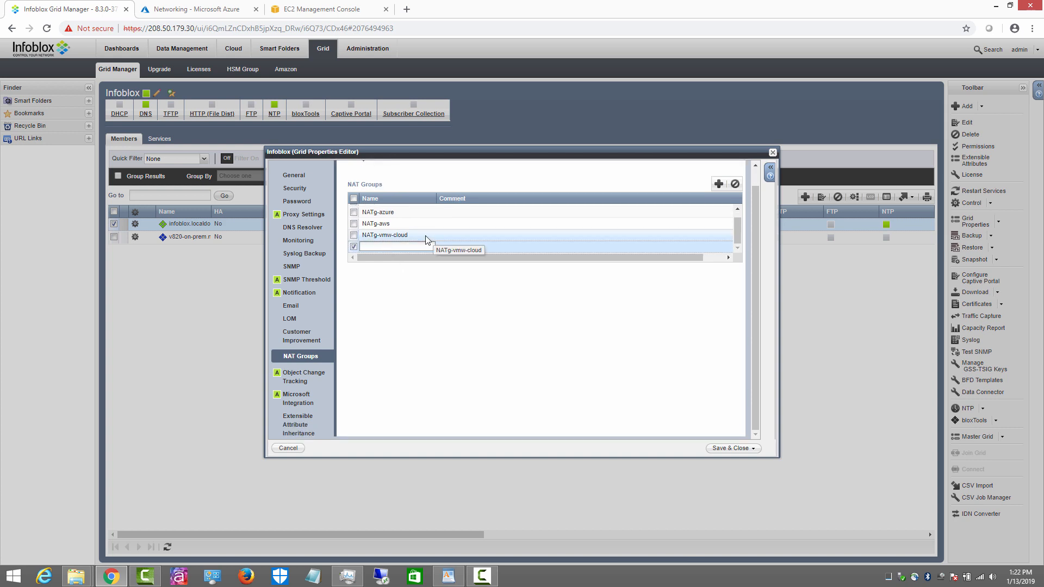
text(xyz)
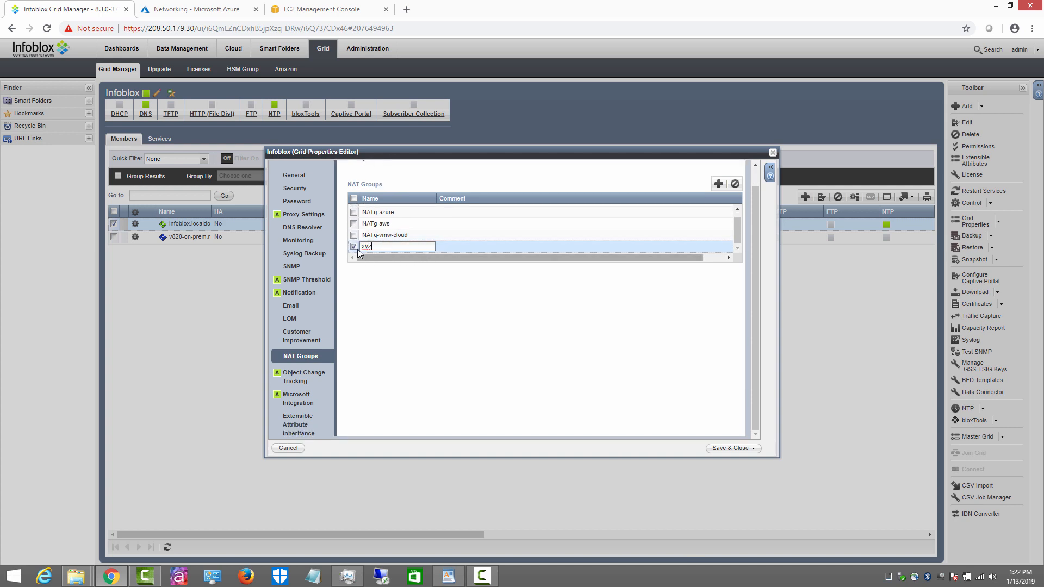
key(Return)
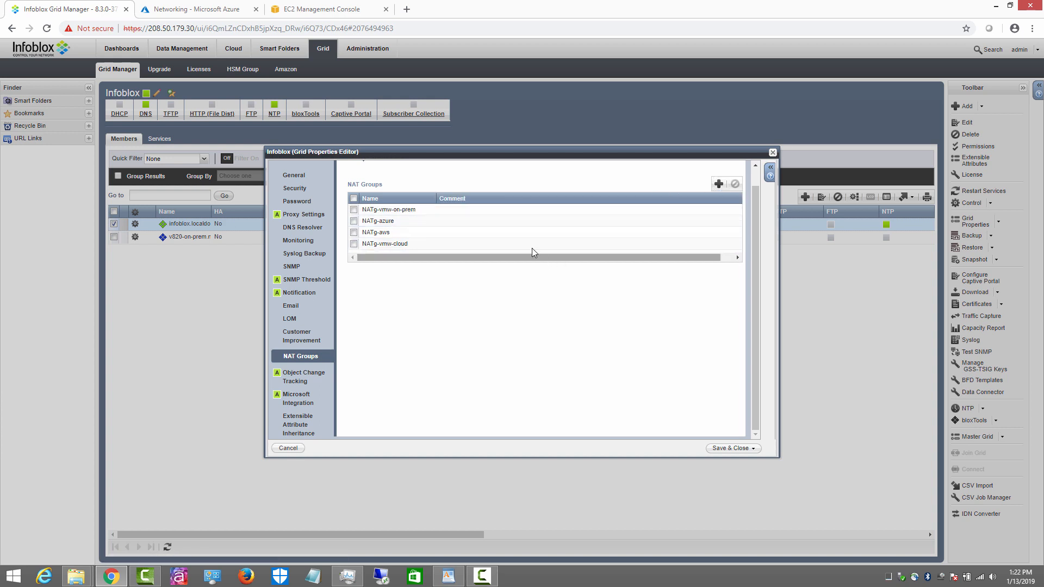
Step: Cancel Grid Properties without saving and deselect the first member row
scroll(462, 231, up, 1)
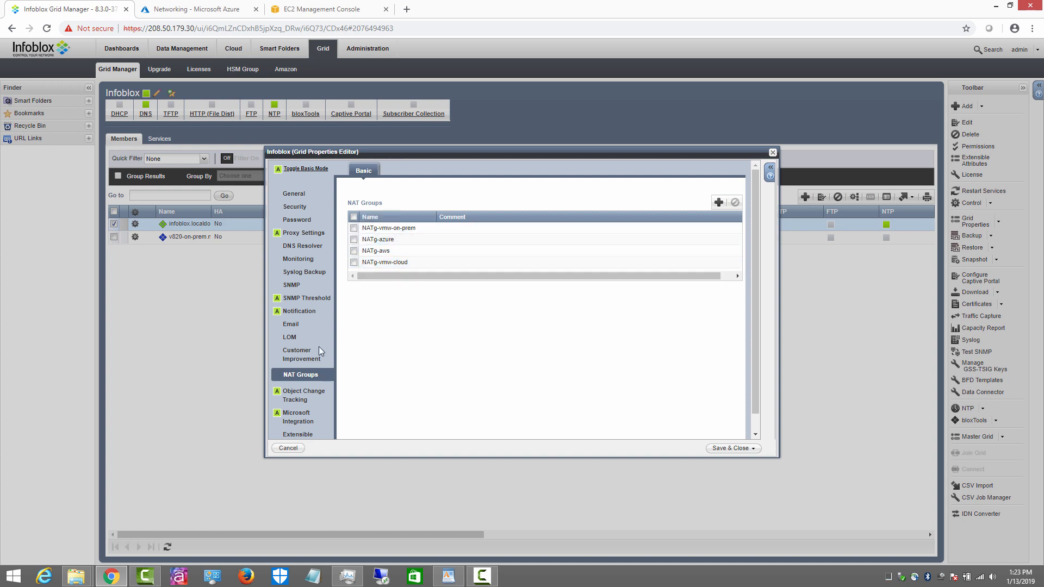
click(297, 452)
click(640, 335)
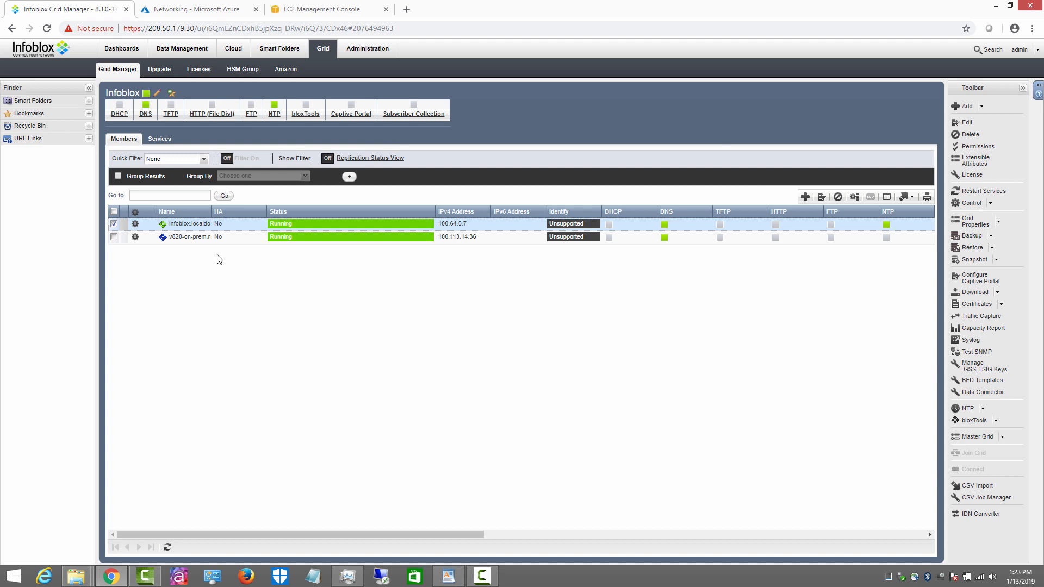
click(114, 224)
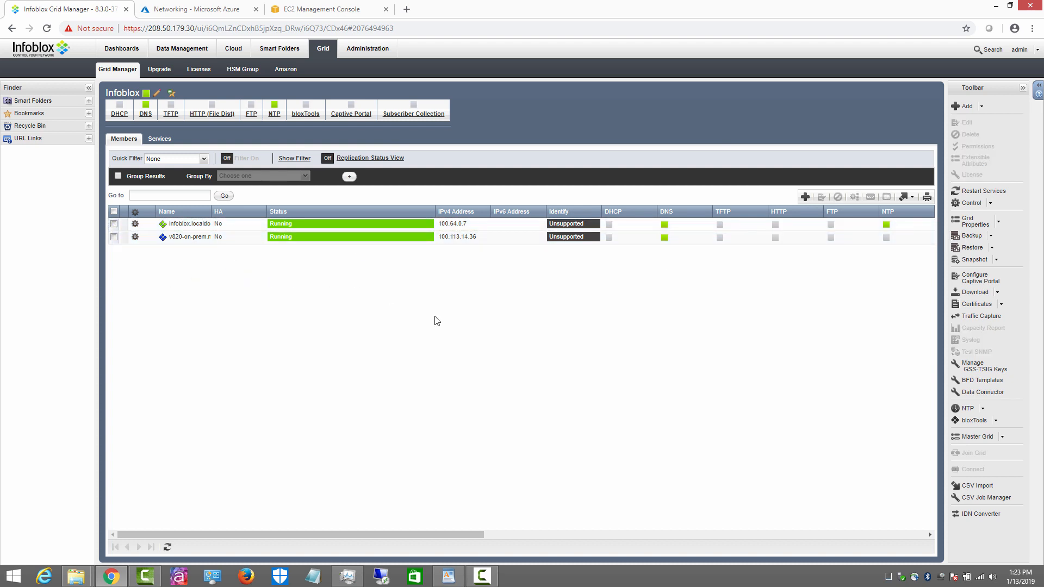
Step: Start a new Virtual NIOS grid member named azurem1.mycompany.com
click(805, 197)
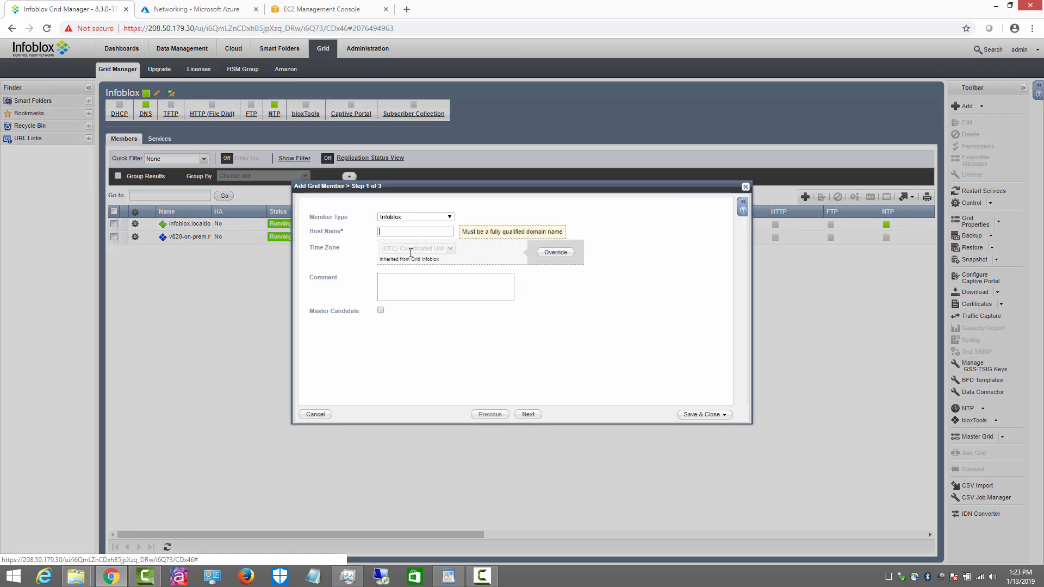
click(450, 218)
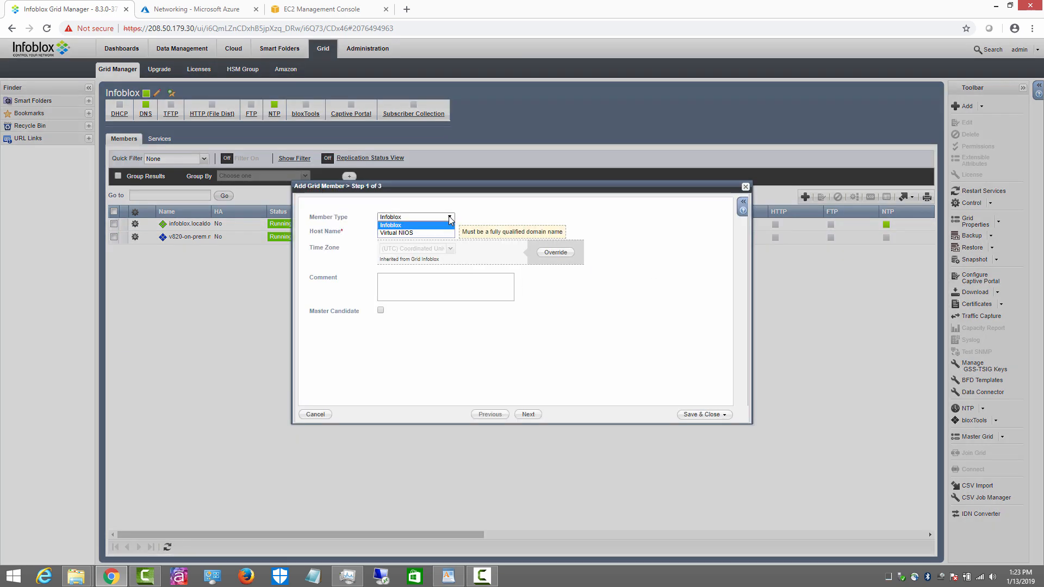
click(400, 234)
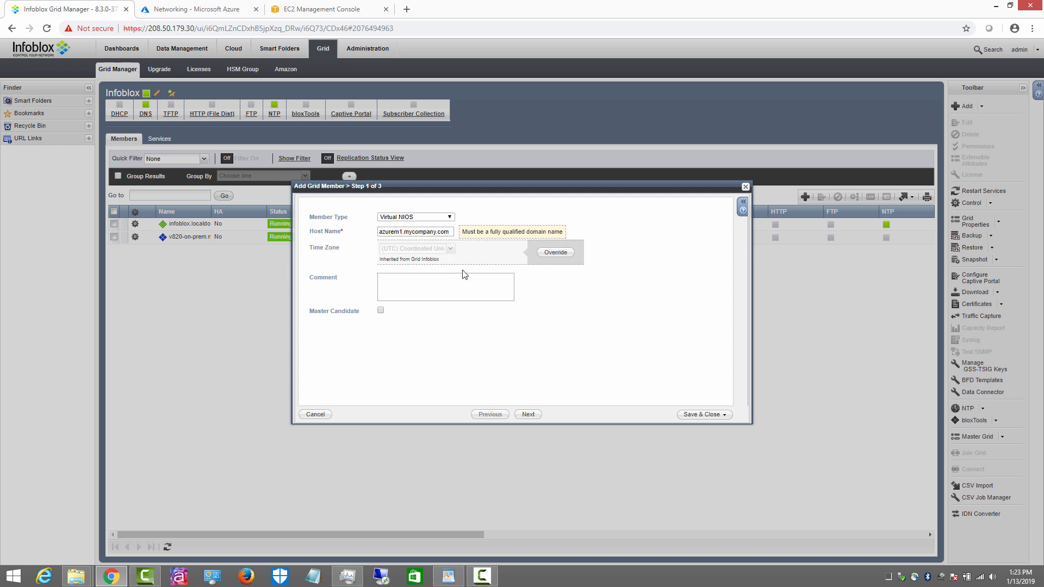
click(529, 415)
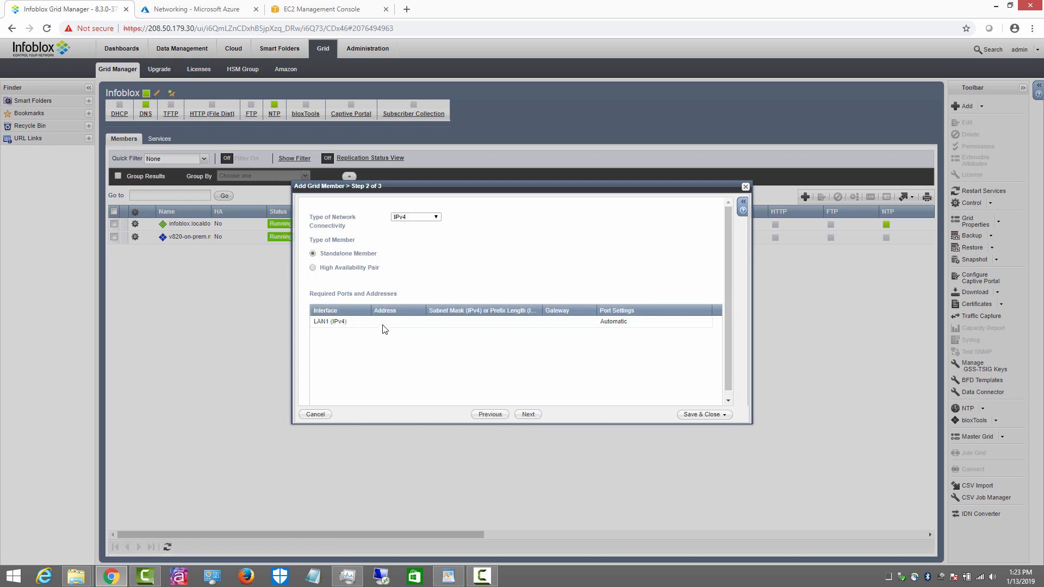
Step: Set the LAN1 address to Azure private IP 10.0.0.5 with mask 255.255.255.0
click(385, 322)
click(193, 9)
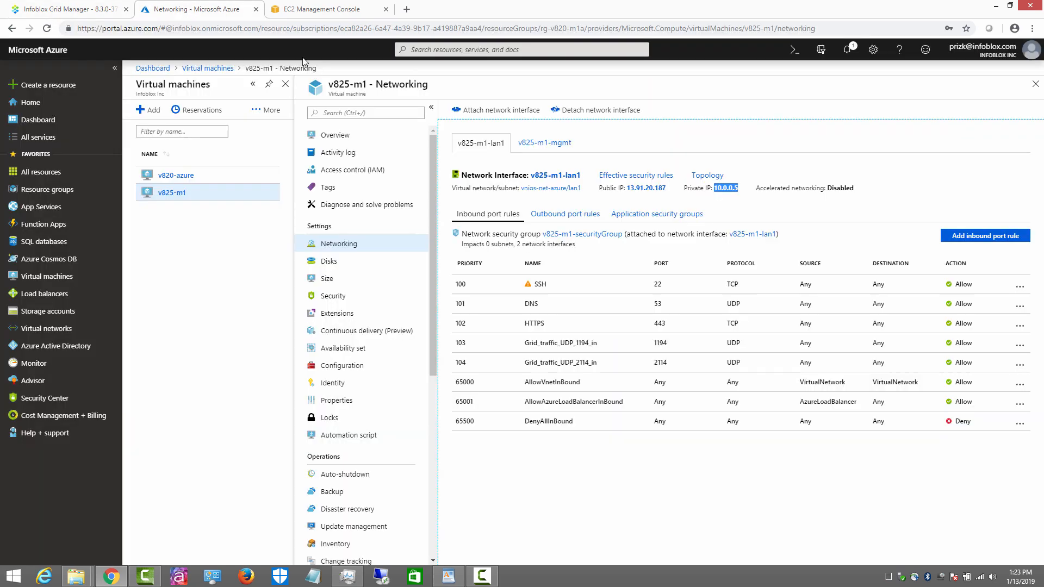
right_click(725, 189)
click(741, 196)
click(70, 10)
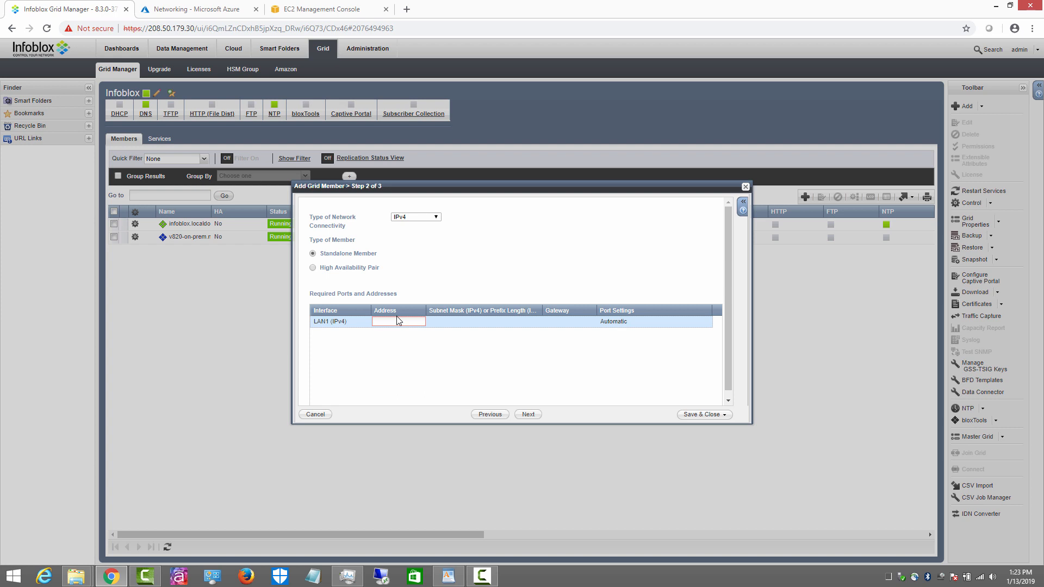
text(10.0.0.5)
click(455, 323)
click(455, 322)
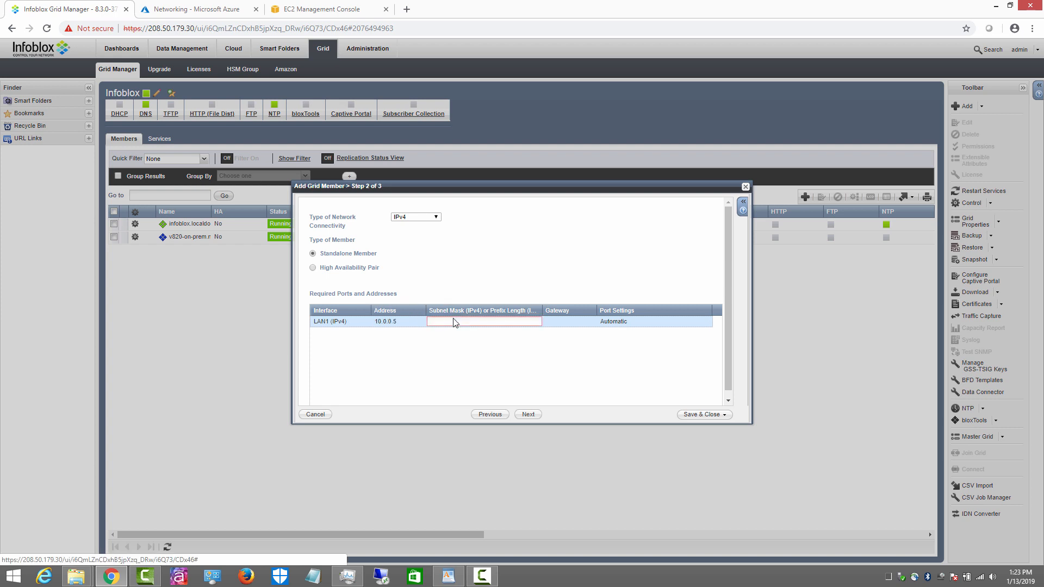
text(255.255.255.0)
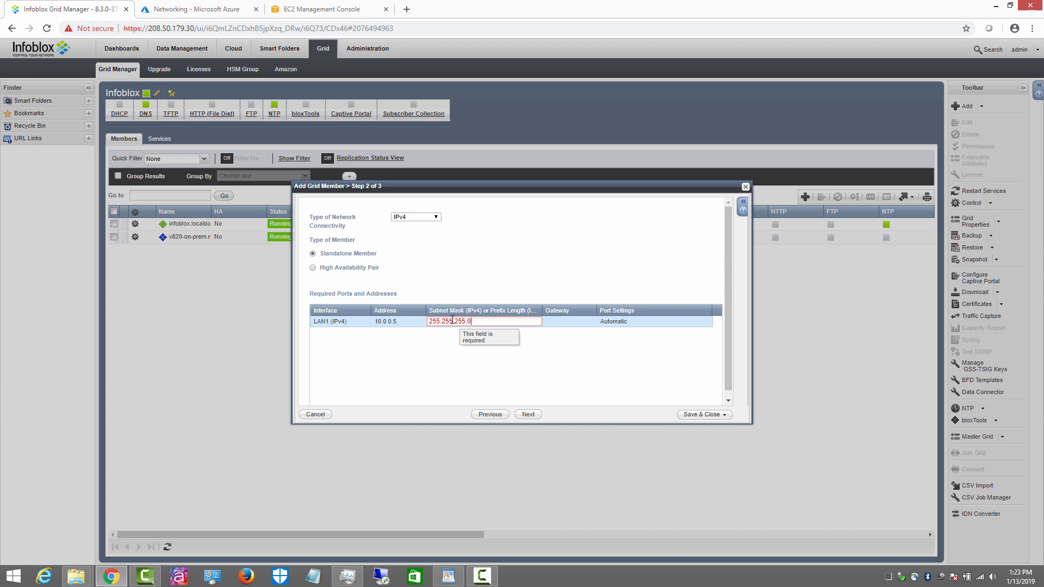
click(364, 344)
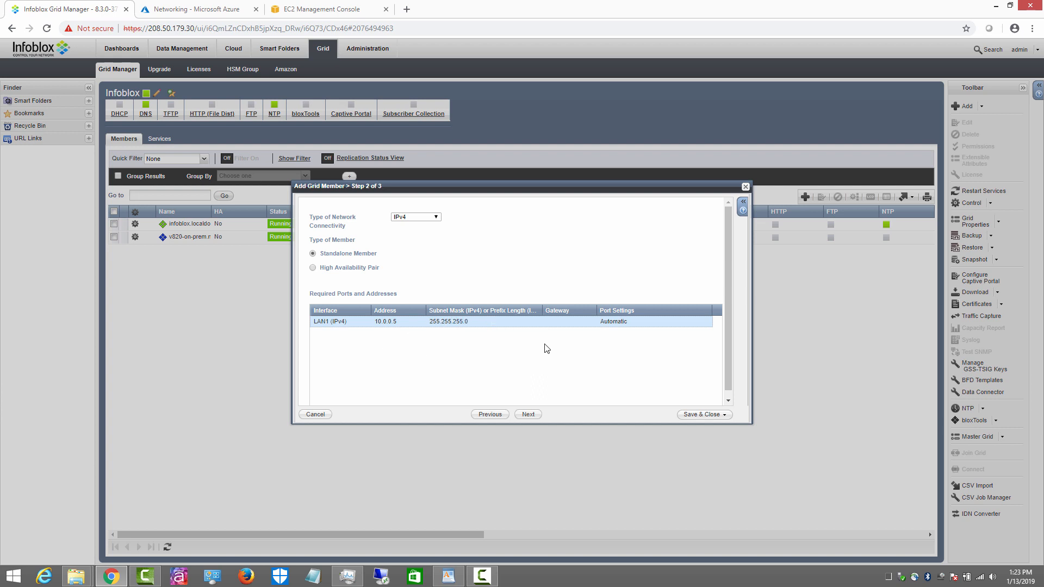
Step: Set the LAN1 gateway to 10.0.0.1 and save the azurem1 member
double_click(557, 325)
key(ctrl+v)
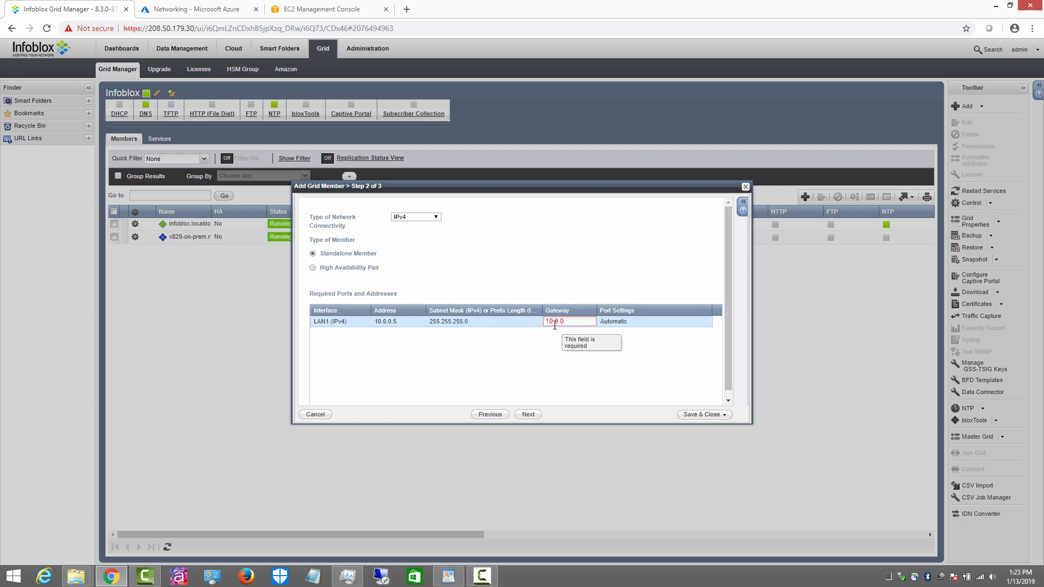
click(580, 355)
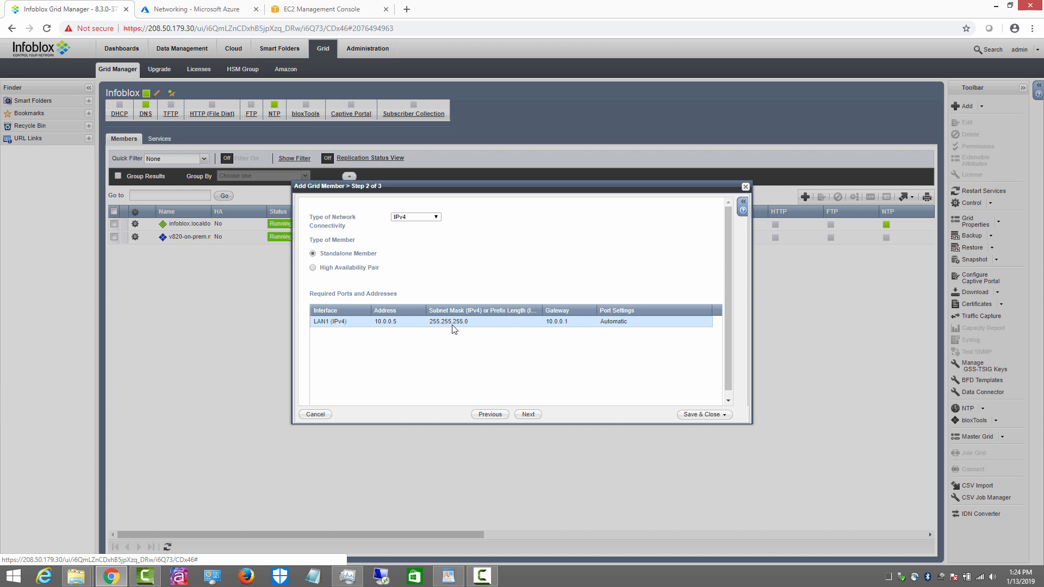
click(526, 414)
click(702, 416)
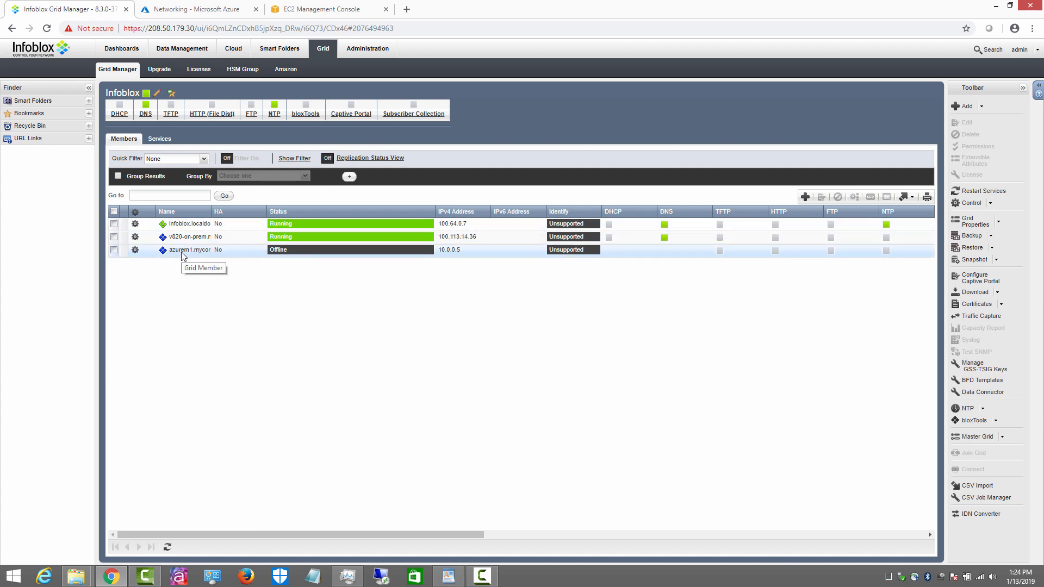
Step: Enable NAT on azurem1 and assign it to group NATg-azure
click(136, 251)
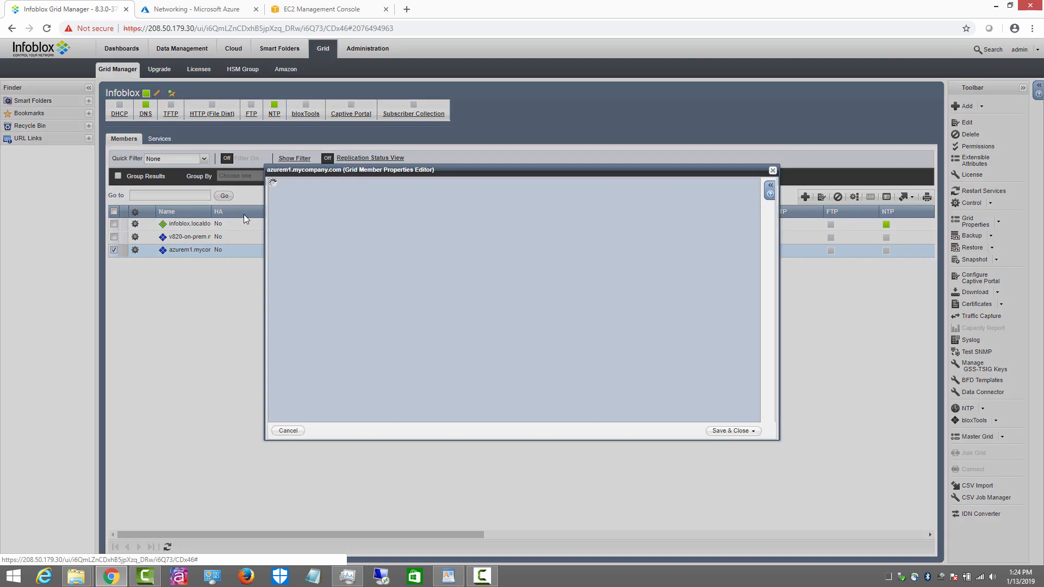
click(297, 246)
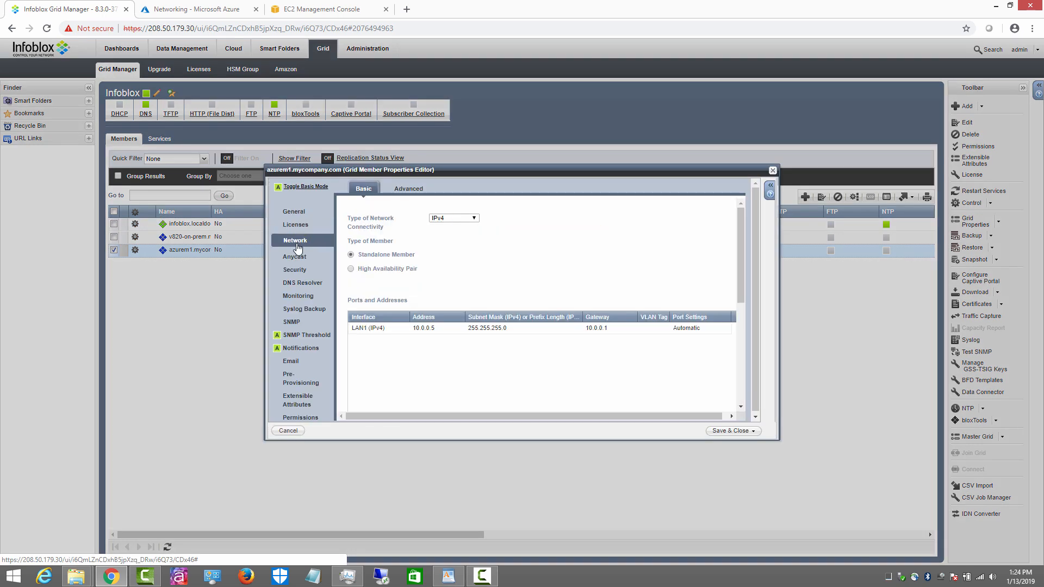
click(405, 191)
scroll(375, 320, down, 3)
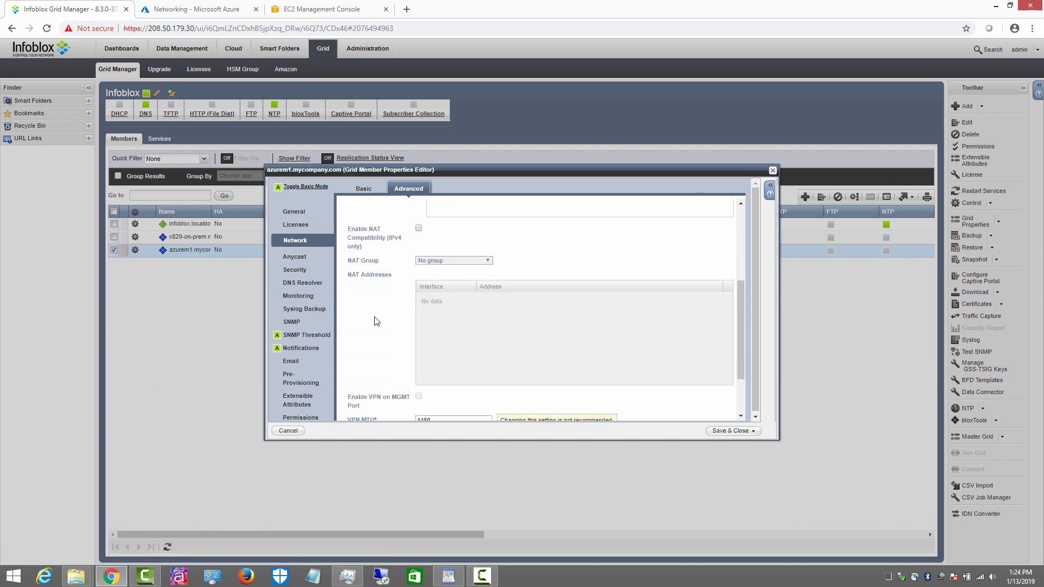
scroll(402, 305, up, 1)
click(418, 283)
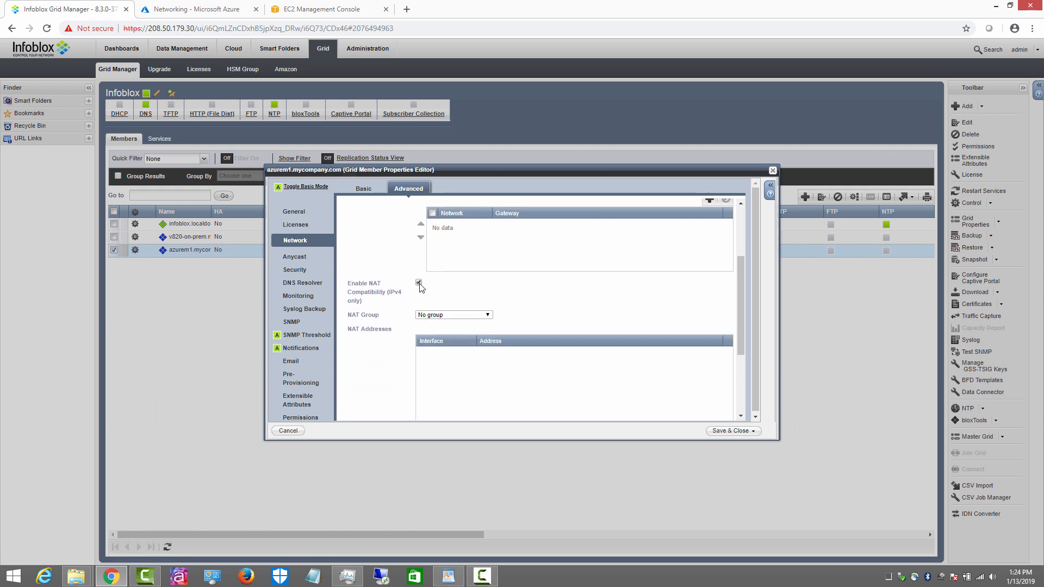
click(445, 315)
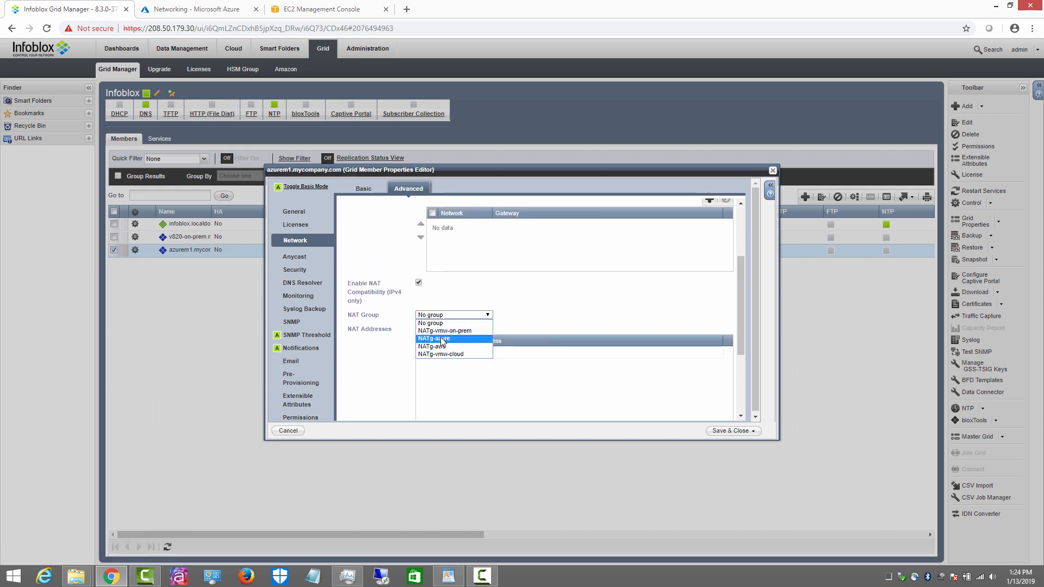
click(442, 338)
Step: Set azurem1's LAN1 NAT address to Azure public IP 13.91.20.187 and save
click(488, 351)
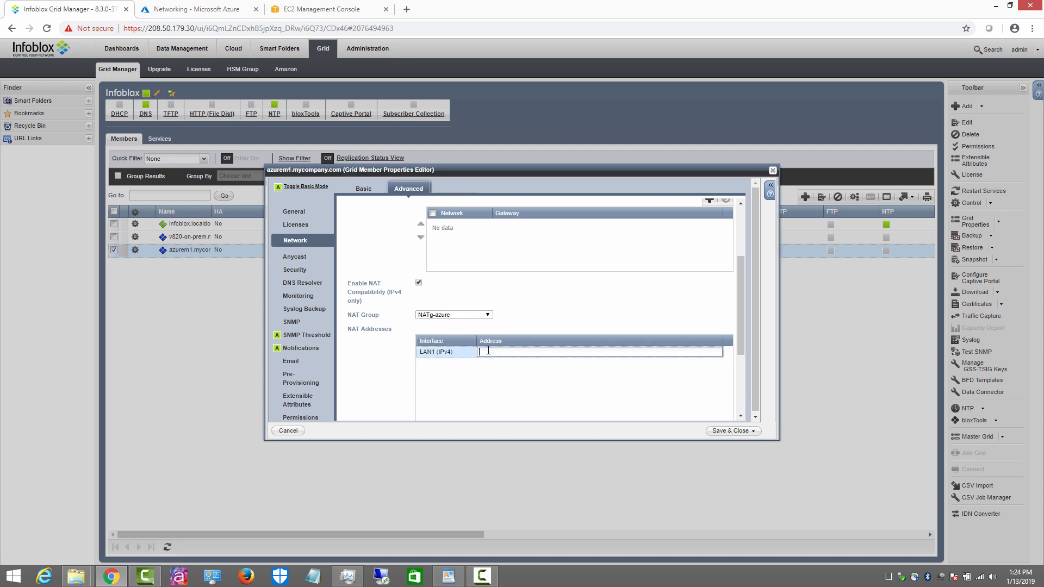
click(201, 11)
drag(669, 187, 625, 185)
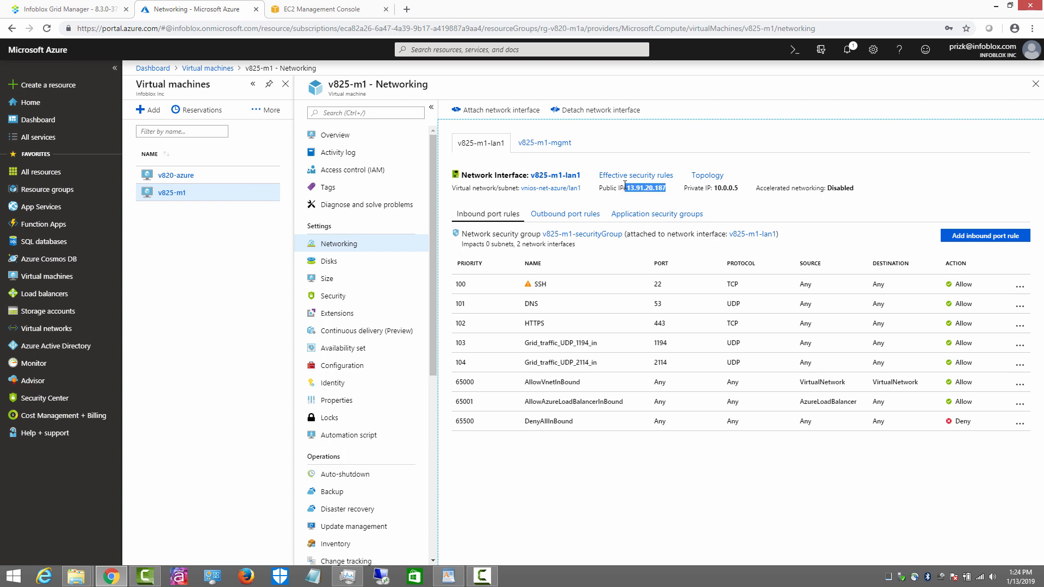
click(671, 192)
drag(669, 188, 626, 187)
right_click(634, 185)
click(655, 274)
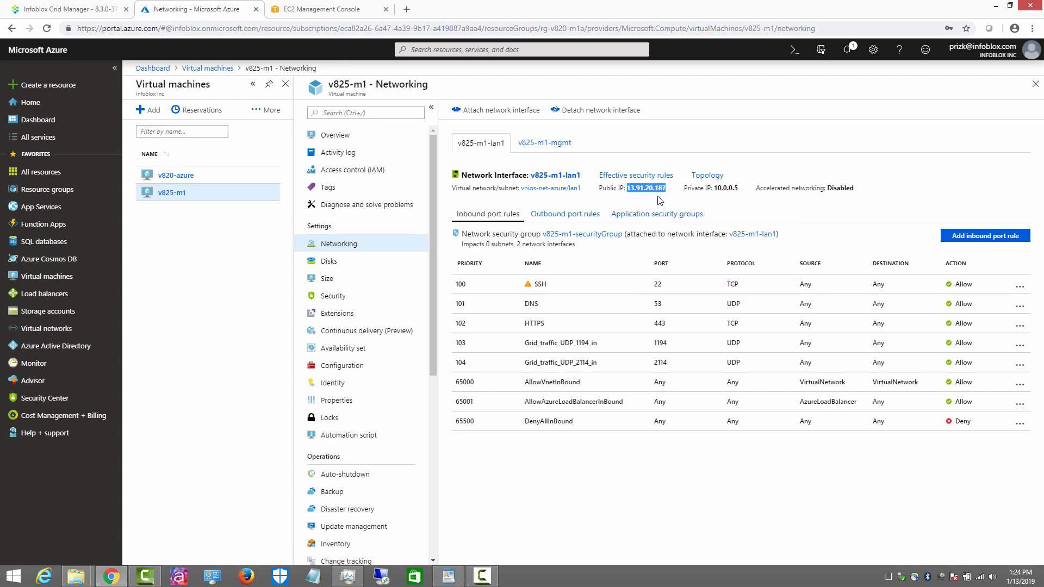
click(86, 11)
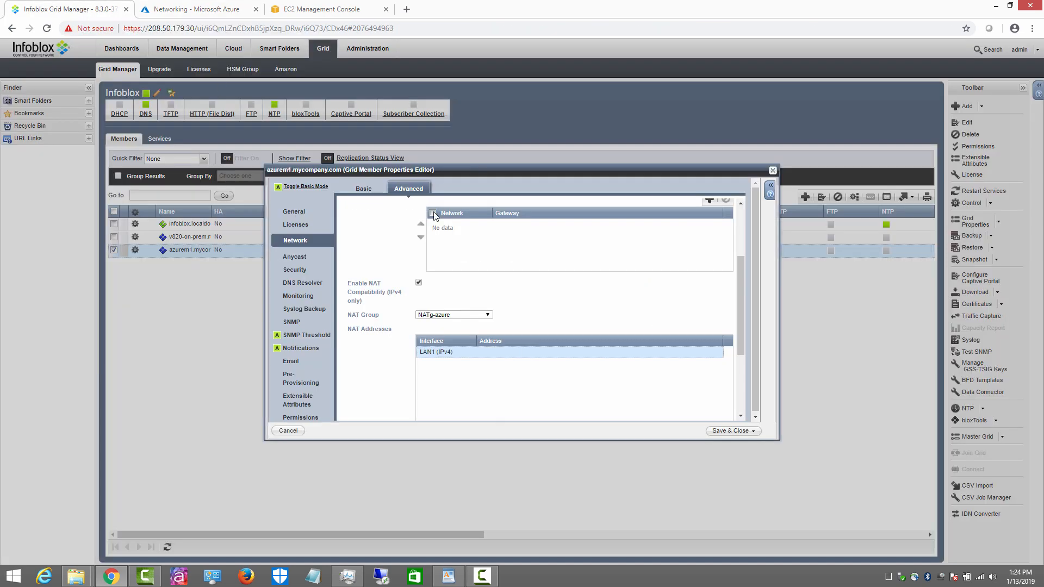
click(506, 352)
key(ctrl+v)
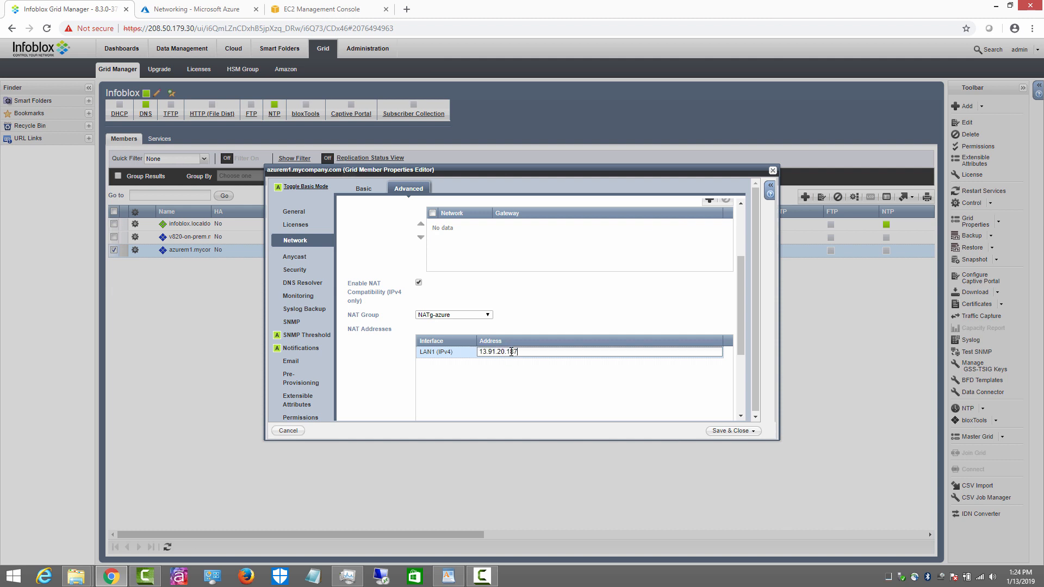
click(520, 389)
click(735, 431)
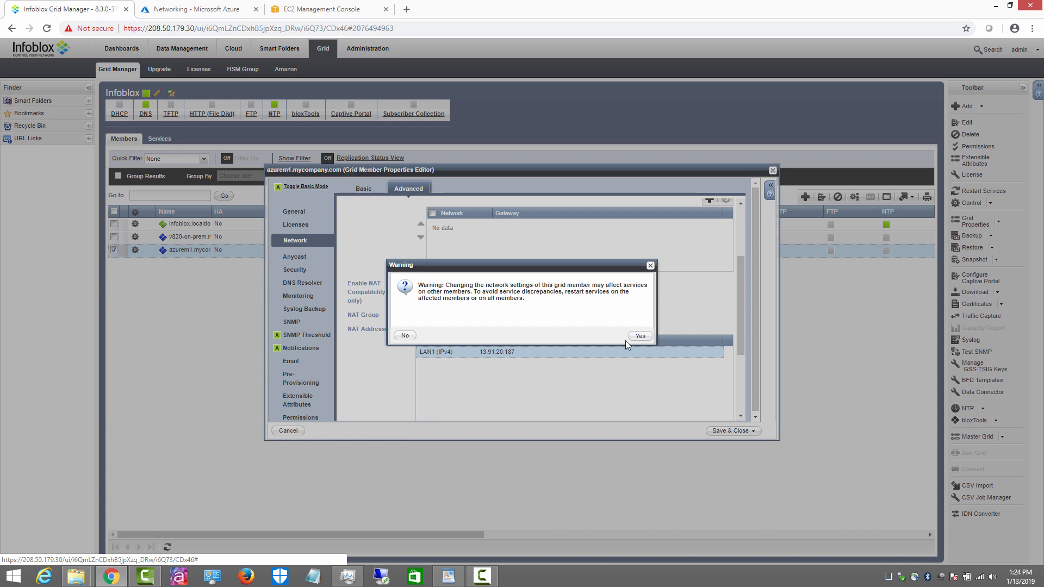
click(641, 336)
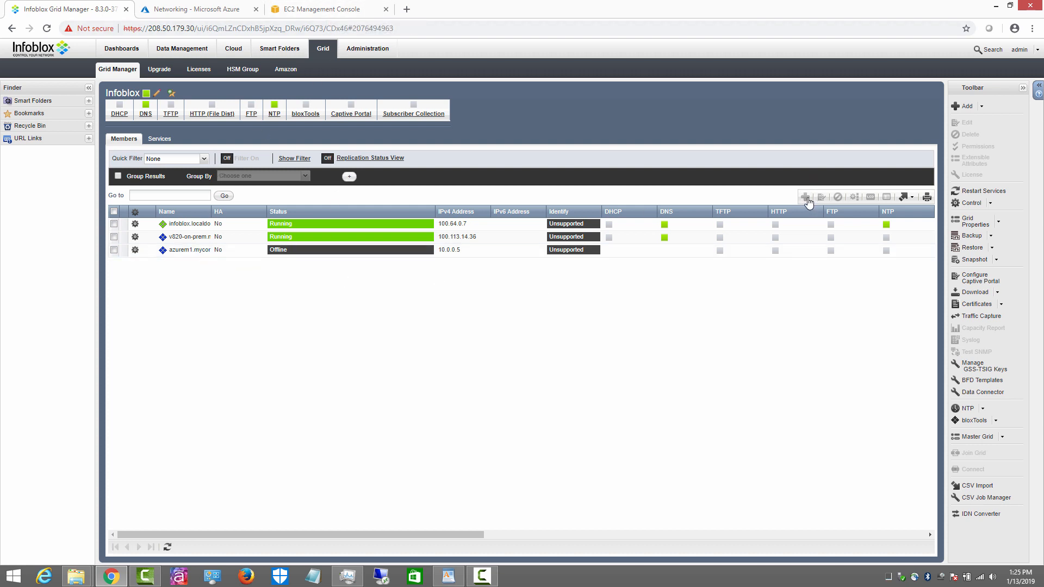
Step: Start a new Virtual NIOS grid member named awsm1.mycompany.com
click(806, 197)
click(433, 220)
click(403, 233)
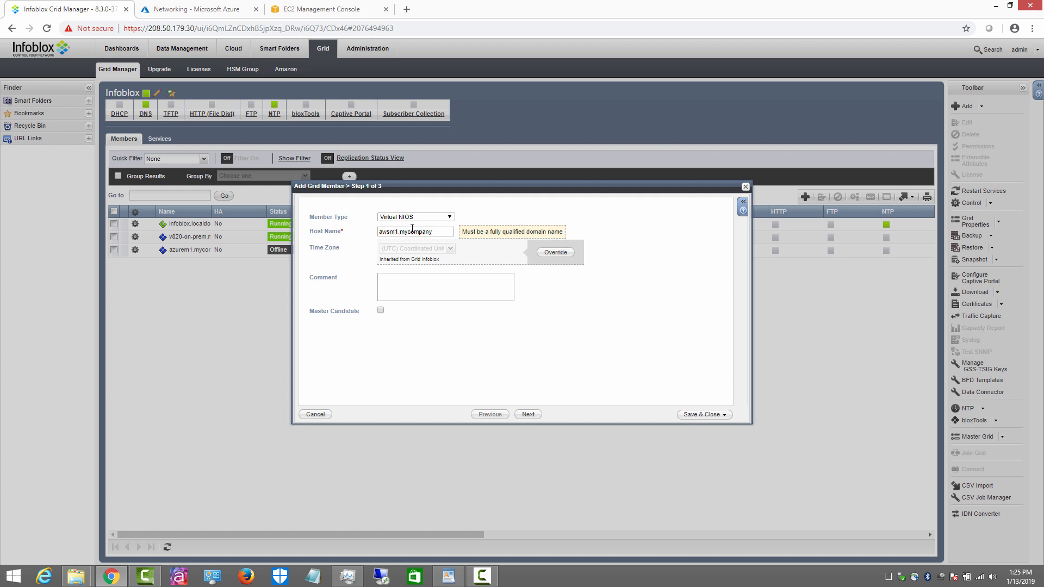
text(.com)
click(528, 415)
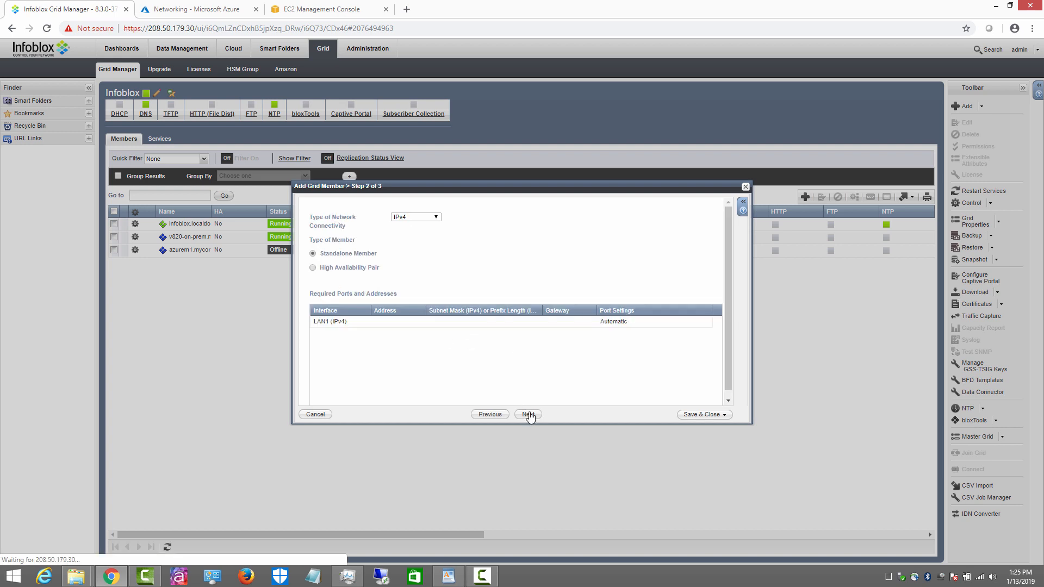
Step: Set the LAN1 address to the EC2 private IP 172.31.13.187
click(391, 323)
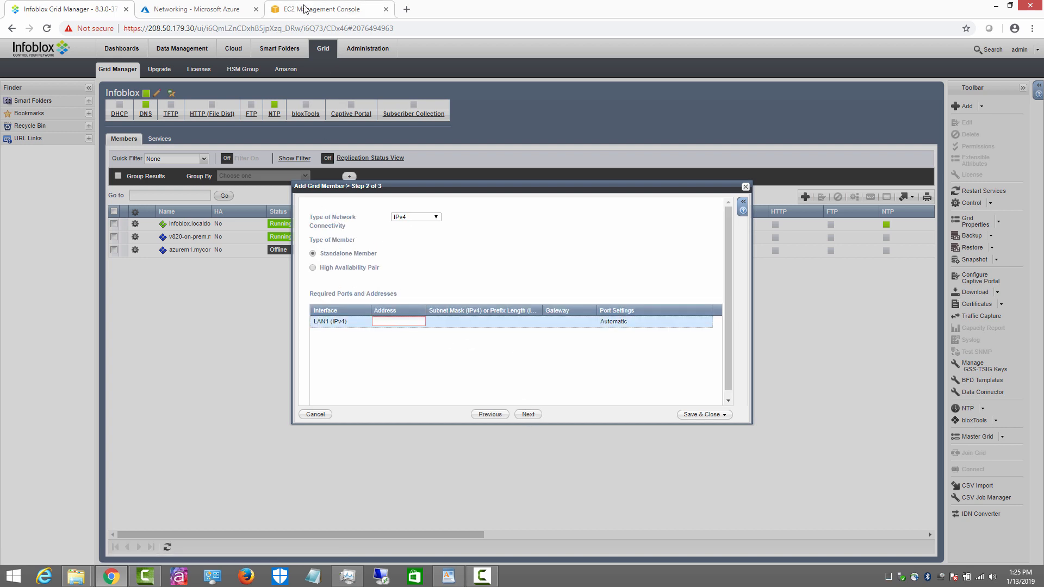
click(308, 10)
mouse_move(705, 435)
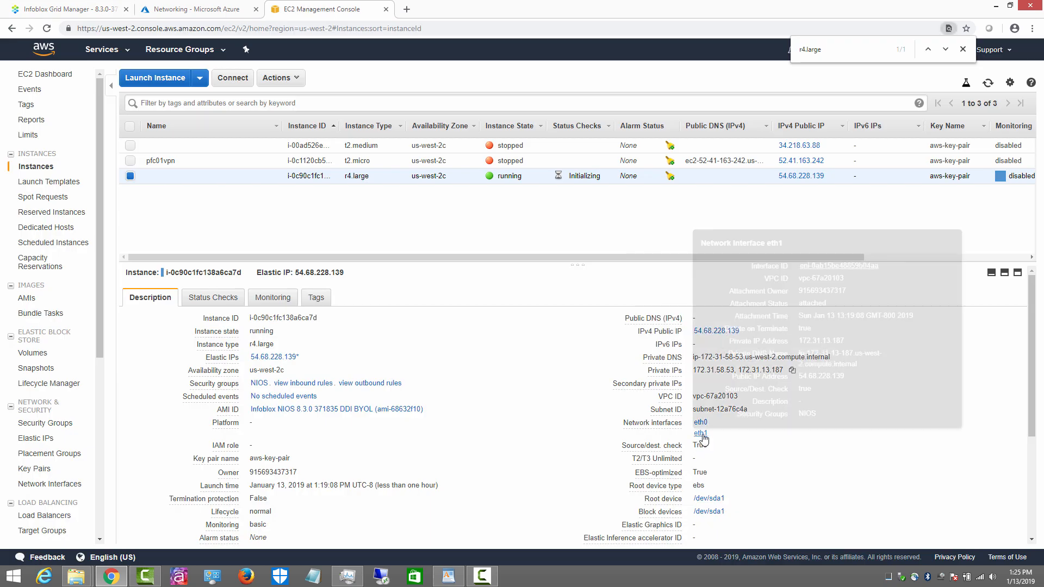
drag(846, 341, 800, 341)
click(853, 341)
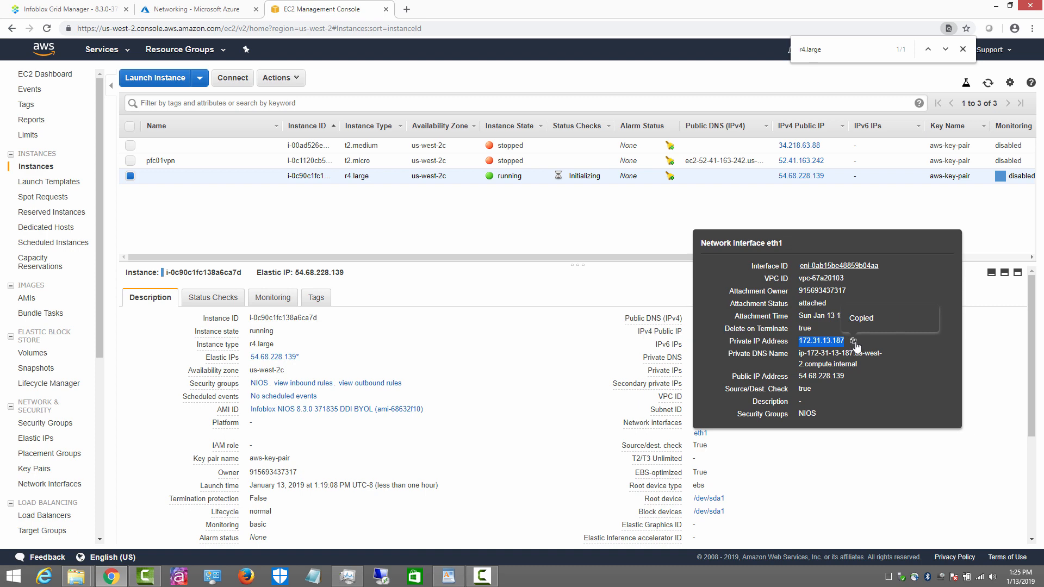
click(65, 9)
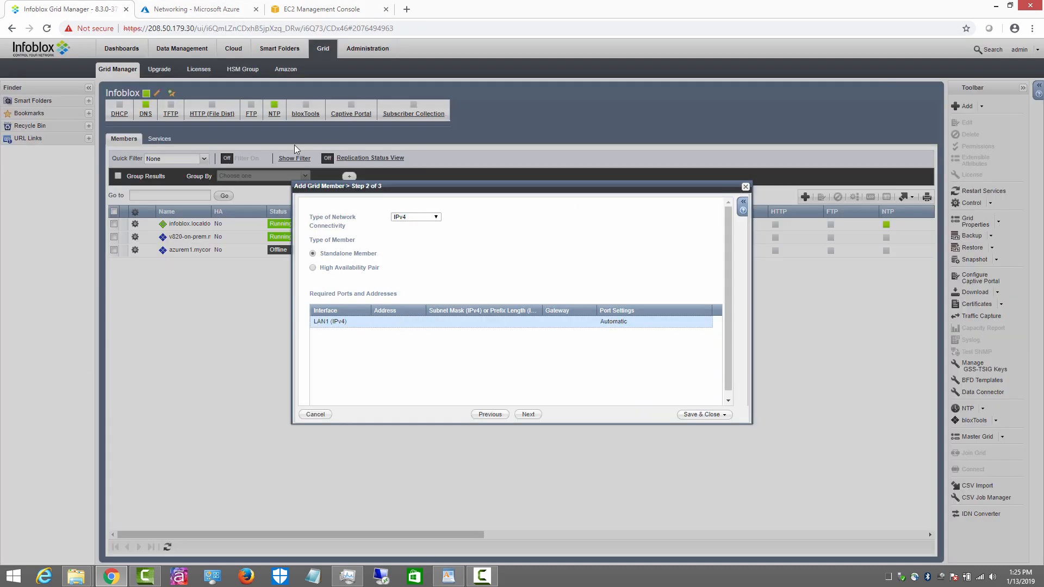
click(413, 322)
key(ctrl+v)
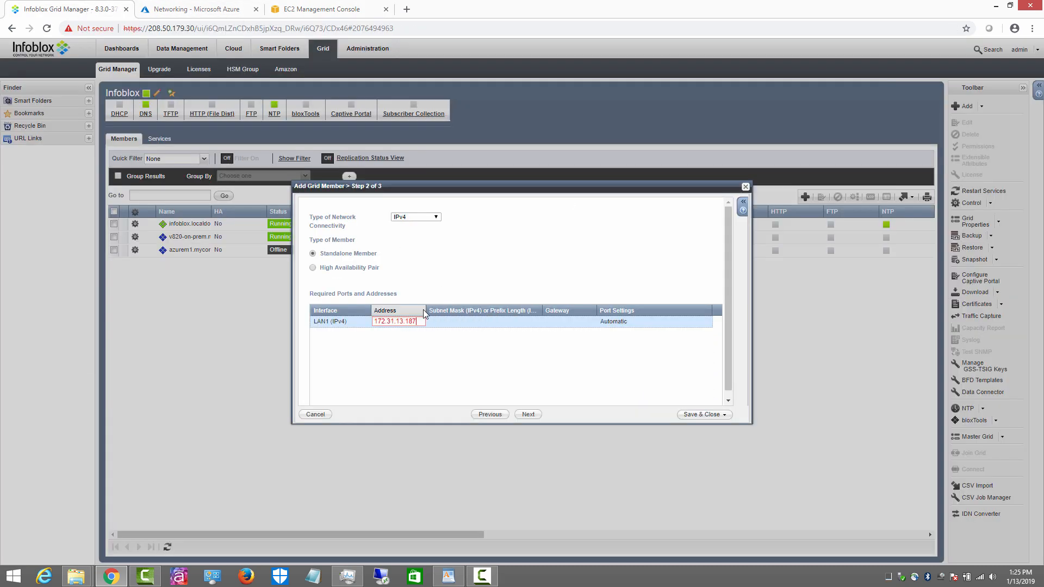
click(463, 321)
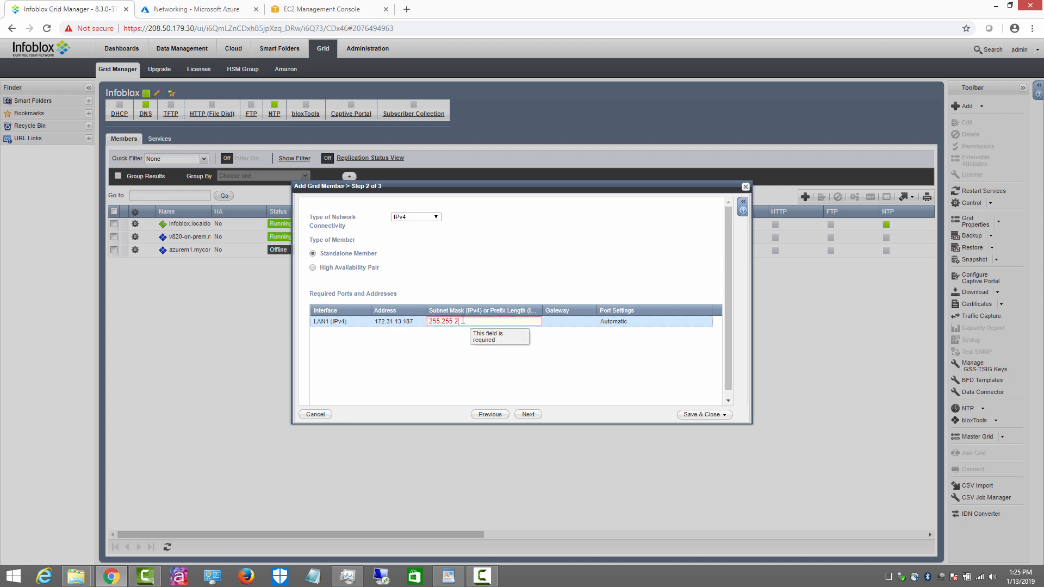
Step: Set mask 255.255.255.0 and gateway 172.31.13.1, then save awsm1
text(255.255.255.0)
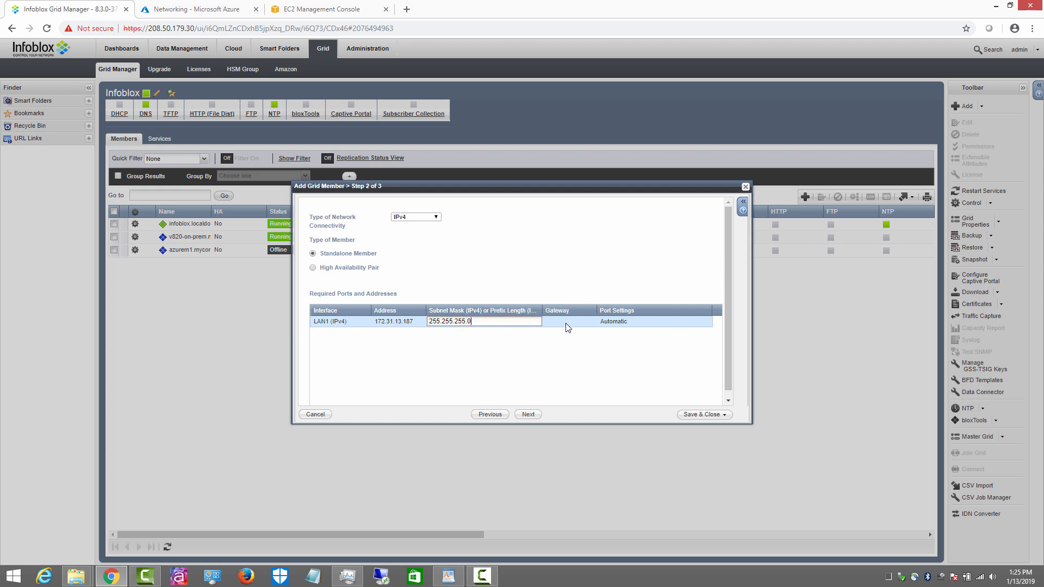
click(568, 323)
key(ctrl+v)
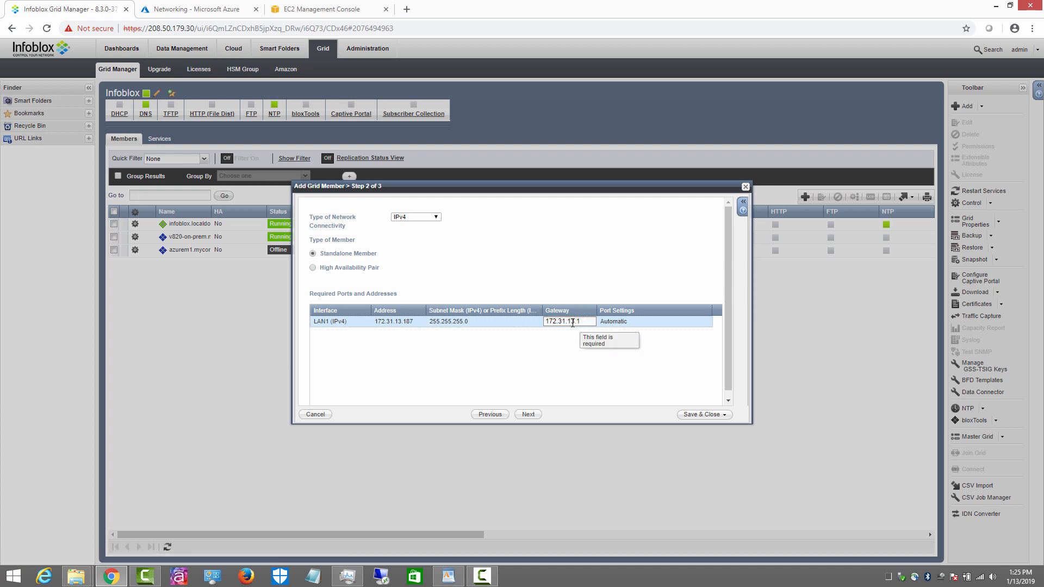
click(509, 364)
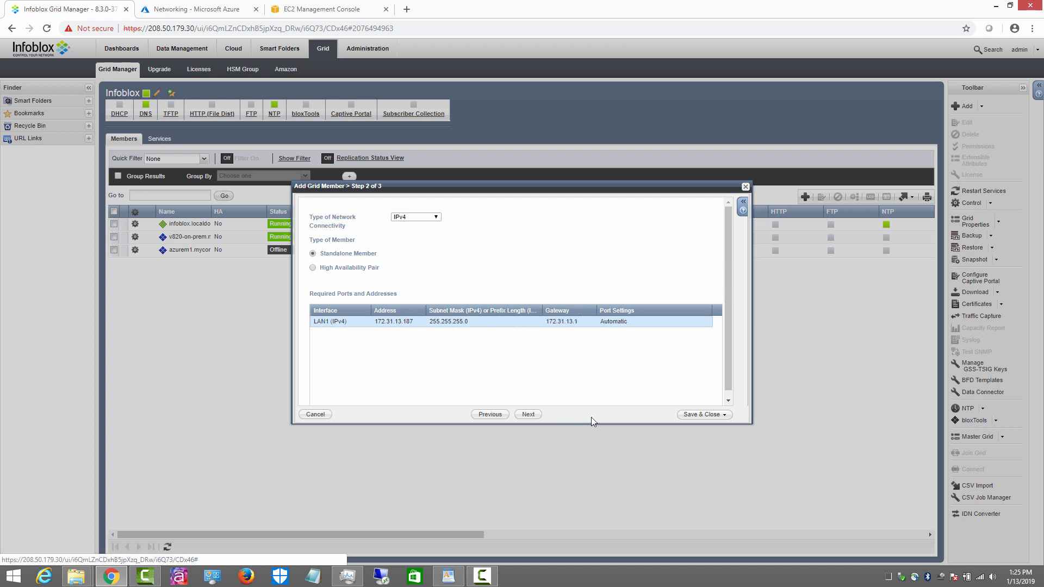
click(701, 415)
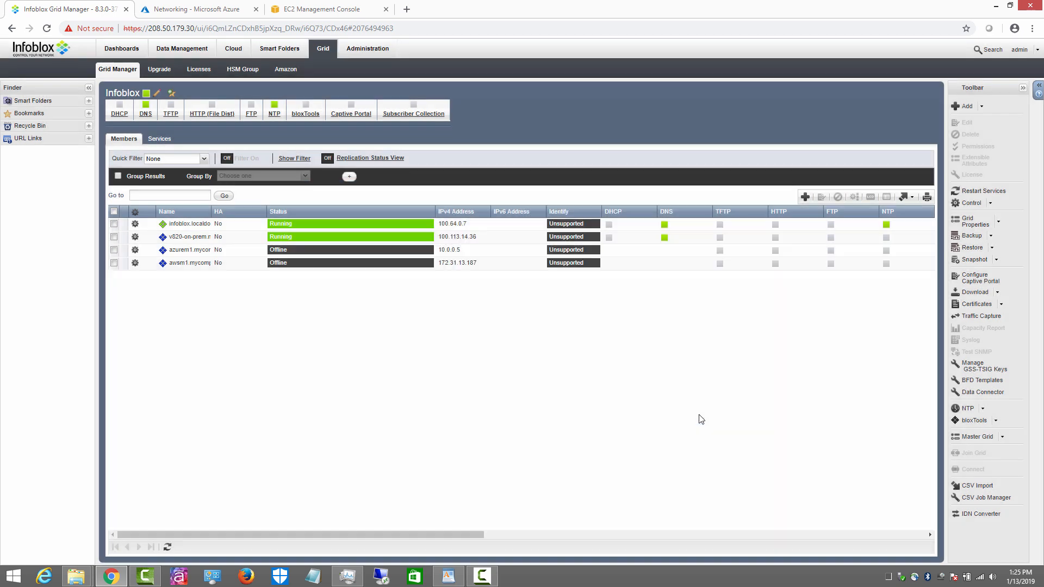
Step: Enable NAT on awsm1 and assign it to group NATg-aws
click(135, 263)
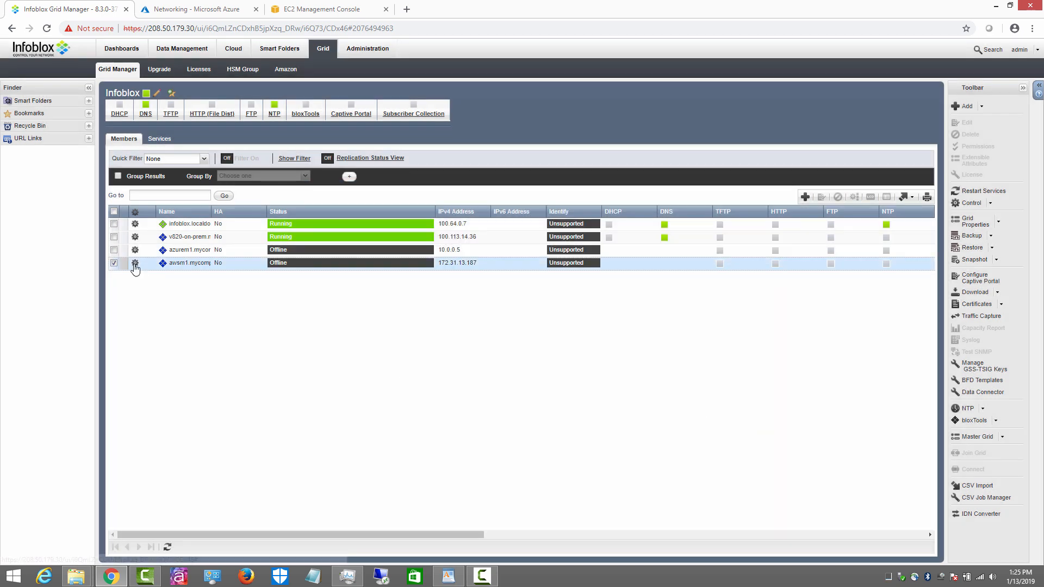
click(168, 235)
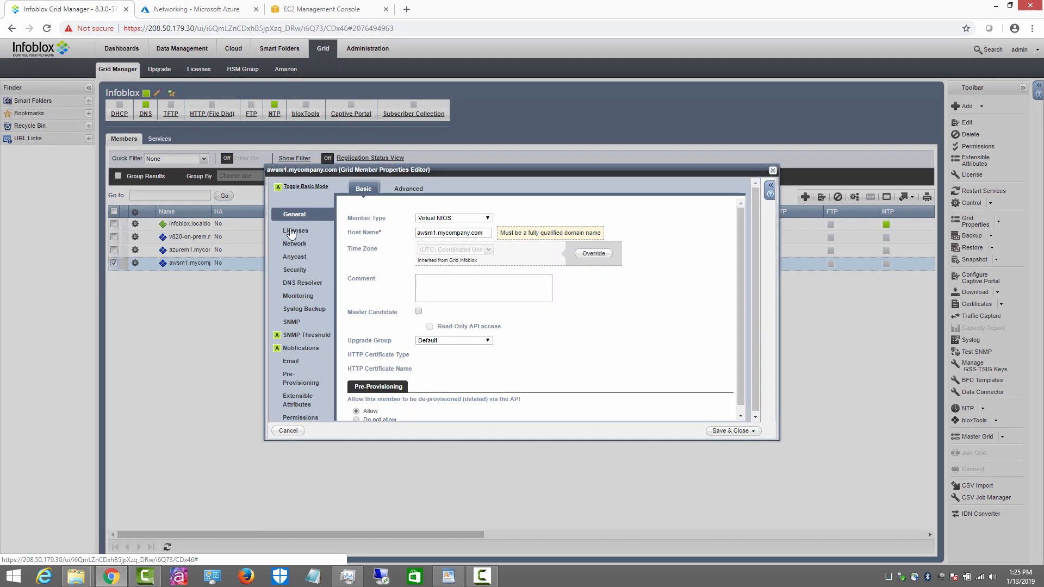
click(290, 243)
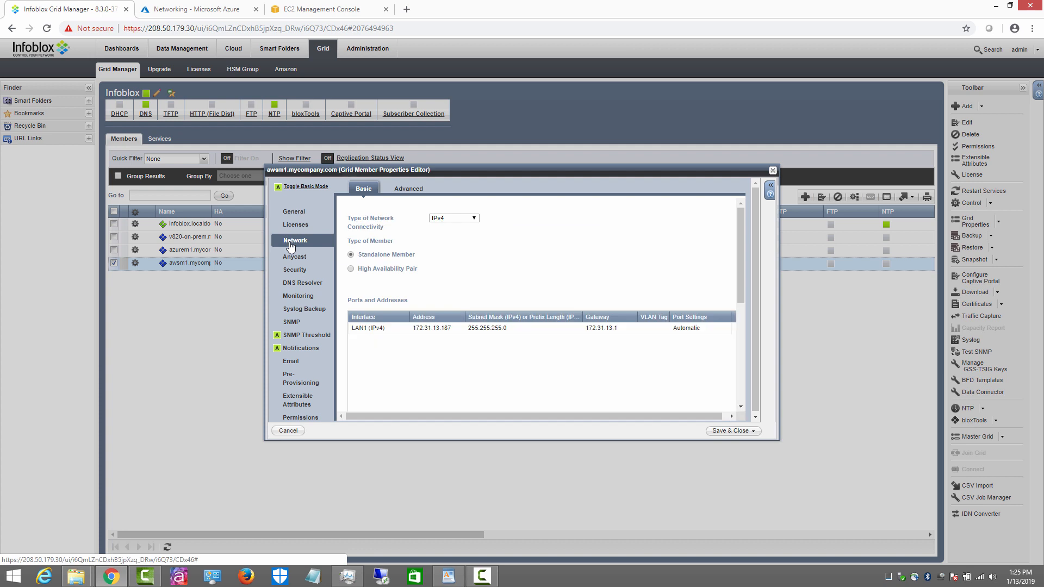
click(407, 196)
scroll(428, 311, down, 3)
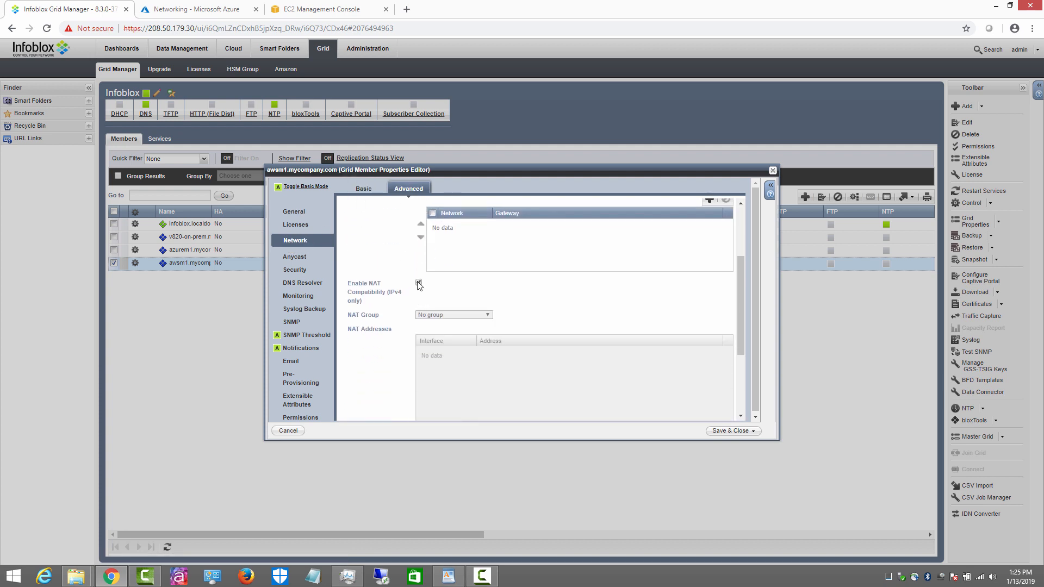
click(441, 316)
click(442, 346)
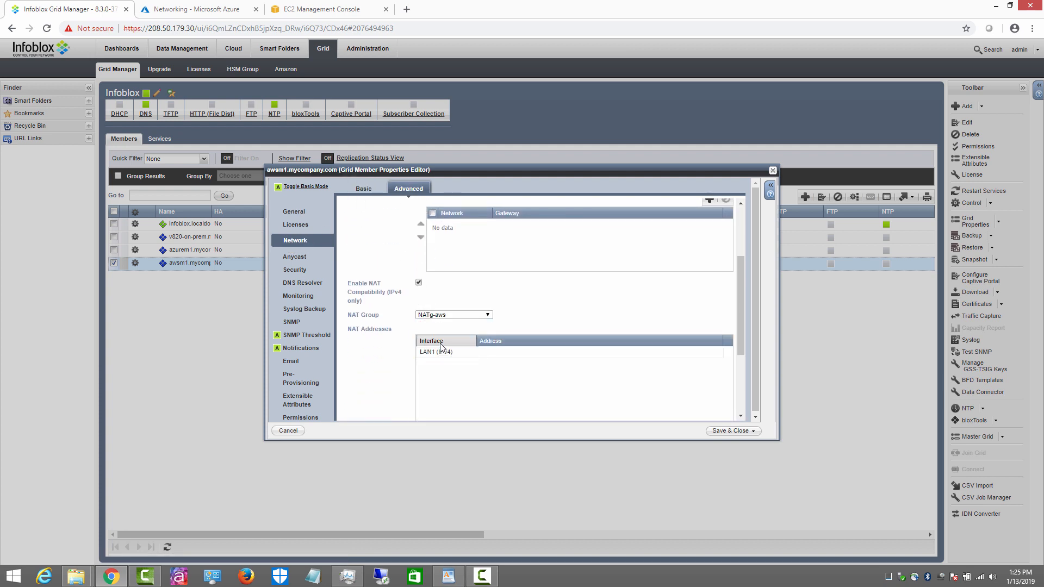
Step: Set awsm1's LAN1 NAT address to EC2 public IP 54.68.228.139 and save
click(484, 351)
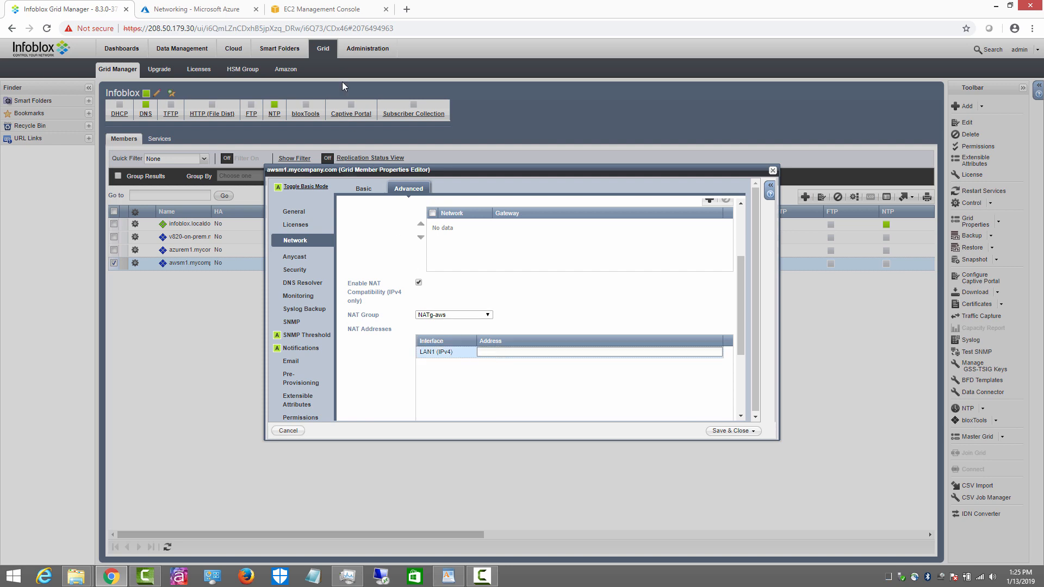
click(322, 9)
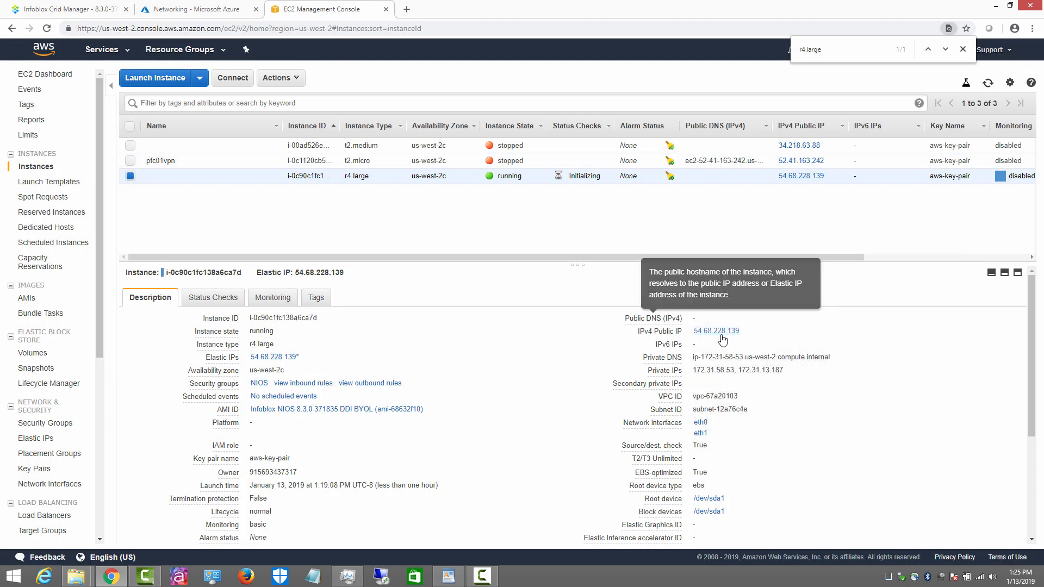
click(749, 331)
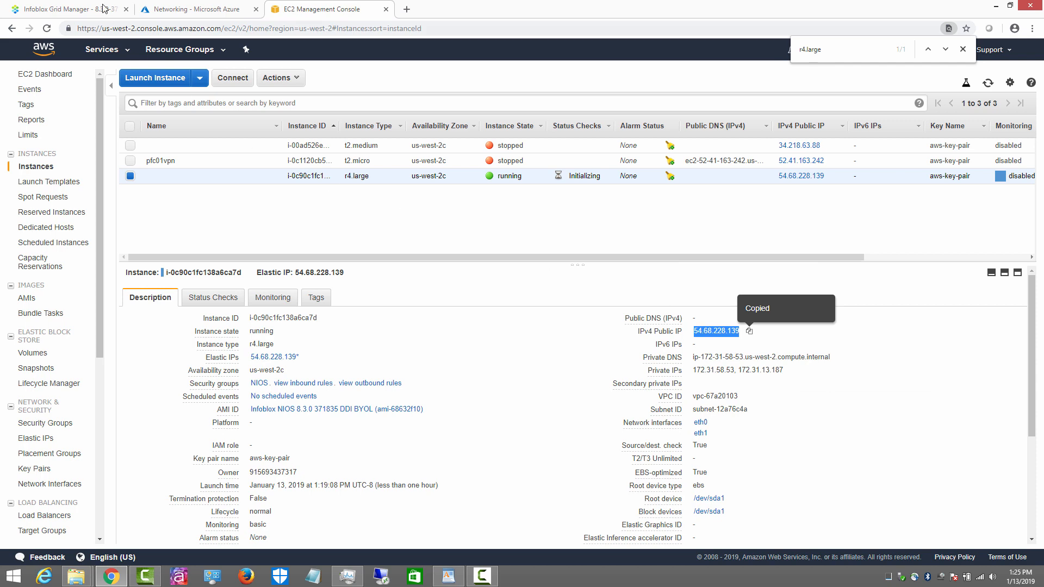
click(81, 10)
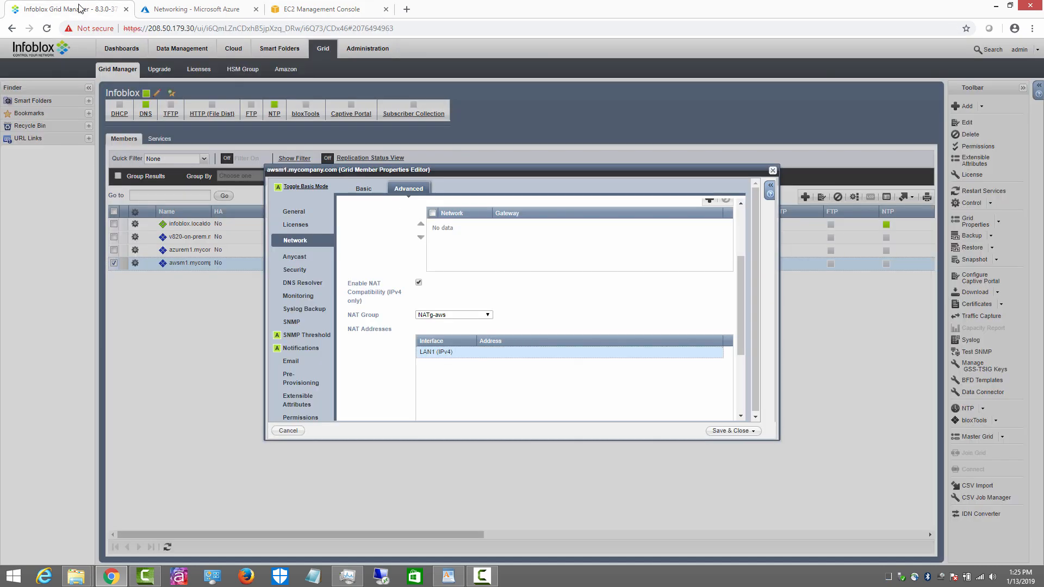
click(489, 352)
key(ctrl+v)
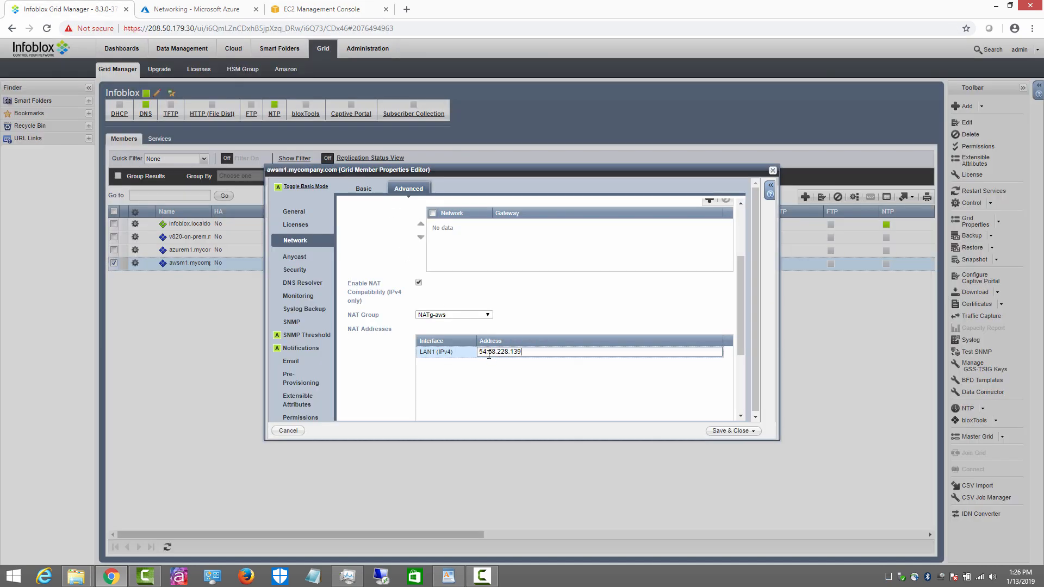
click(508, 390)
click(729, 431)
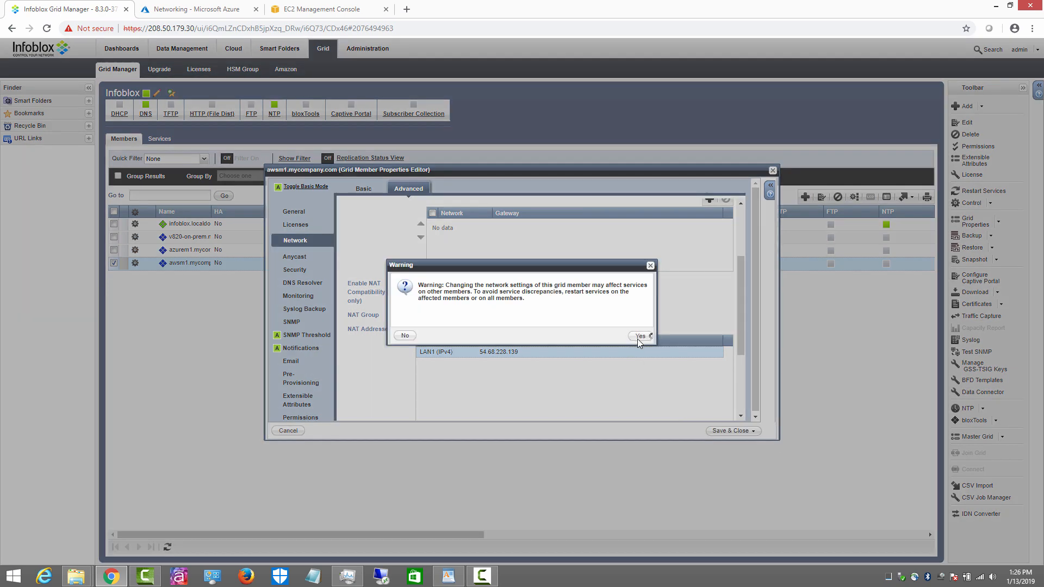
click(640, 336)
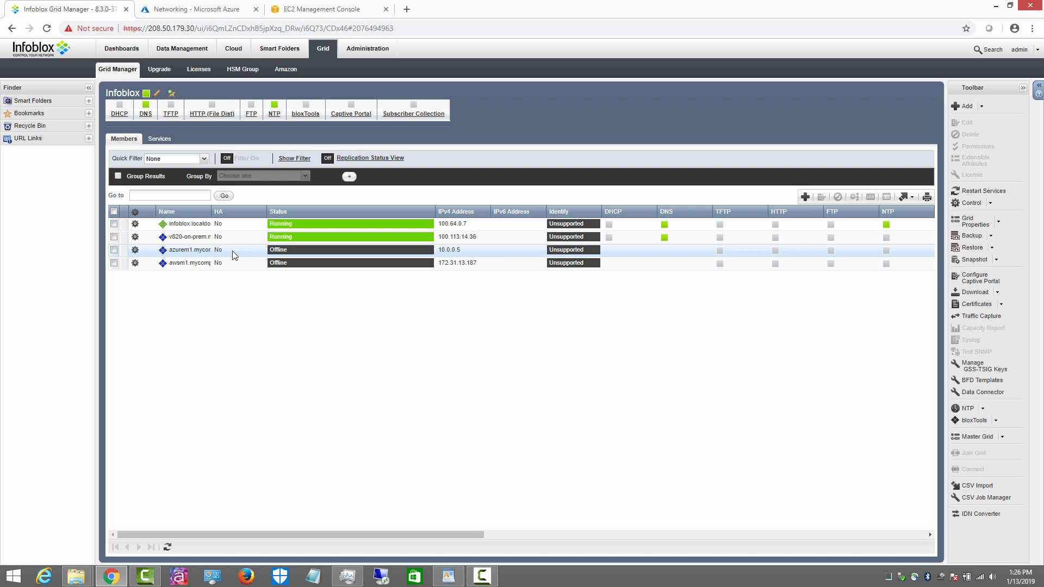
Step: Open the v825-m1 virtual machine in Azure and launch its Serial console
click(190, 10)
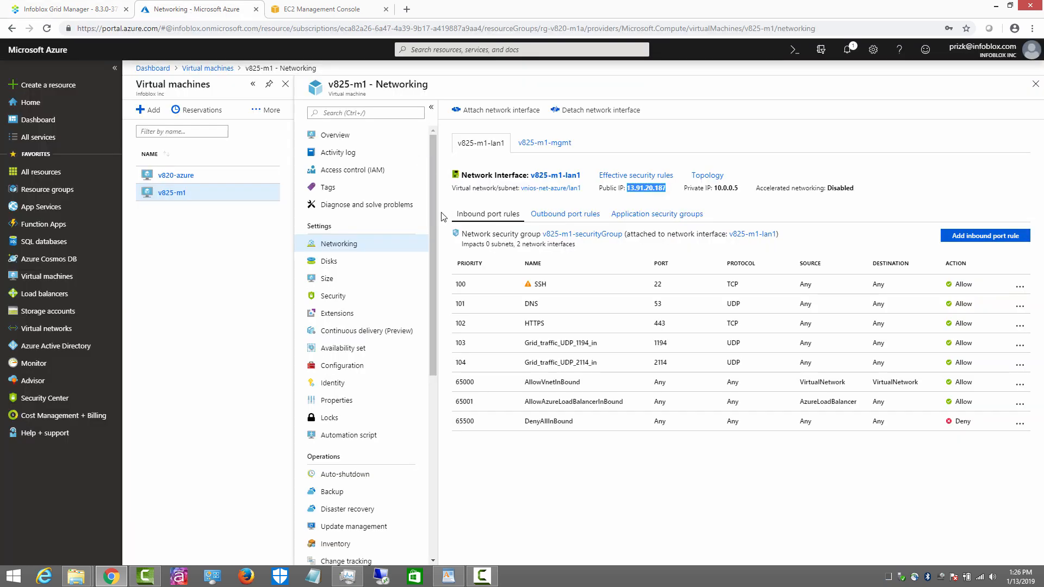
click(39, 281)
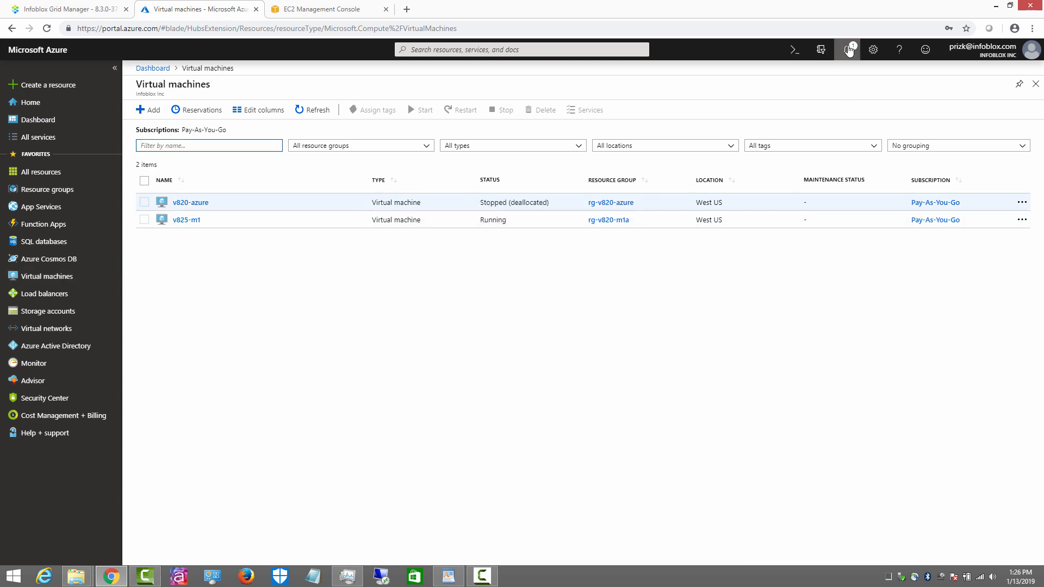
click(847, 49)
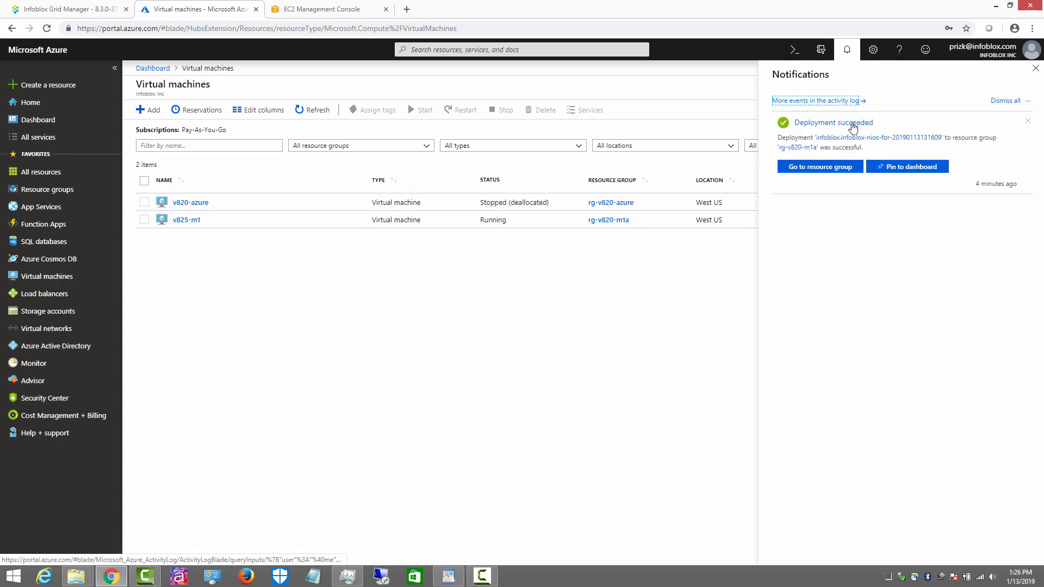
click(840, 124)
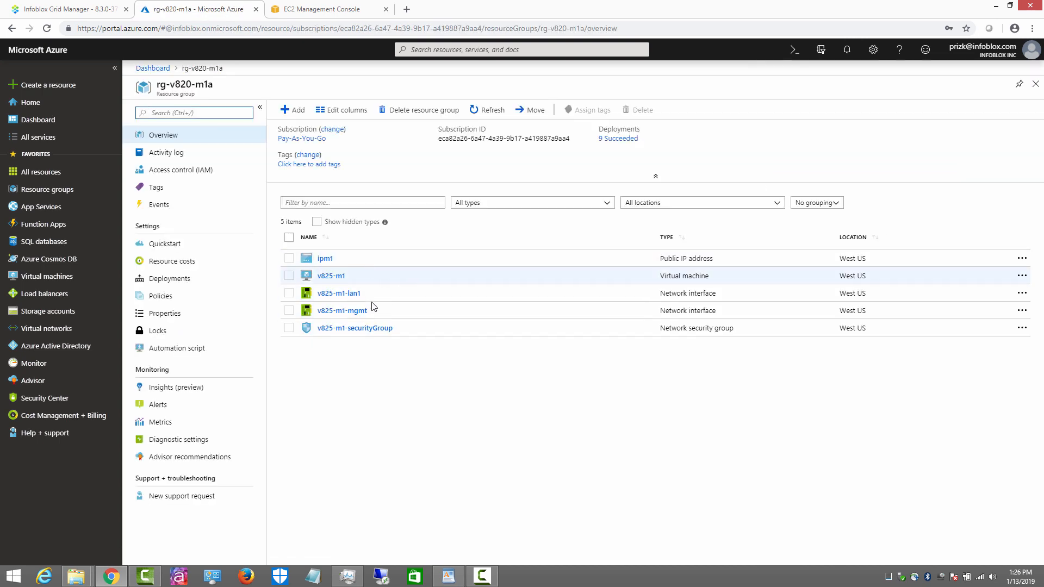
click(35, 278)
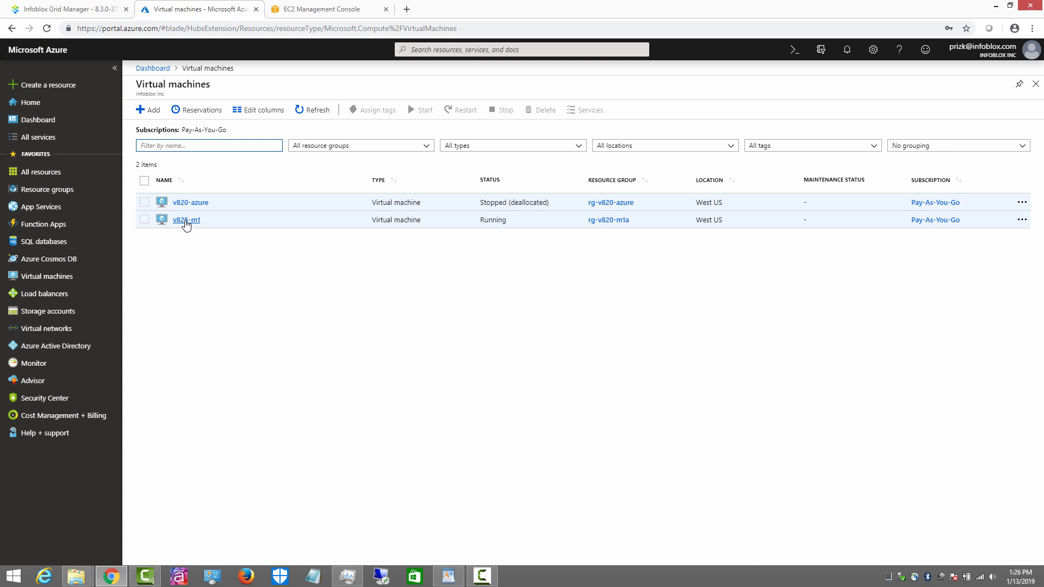
click(185, 220)
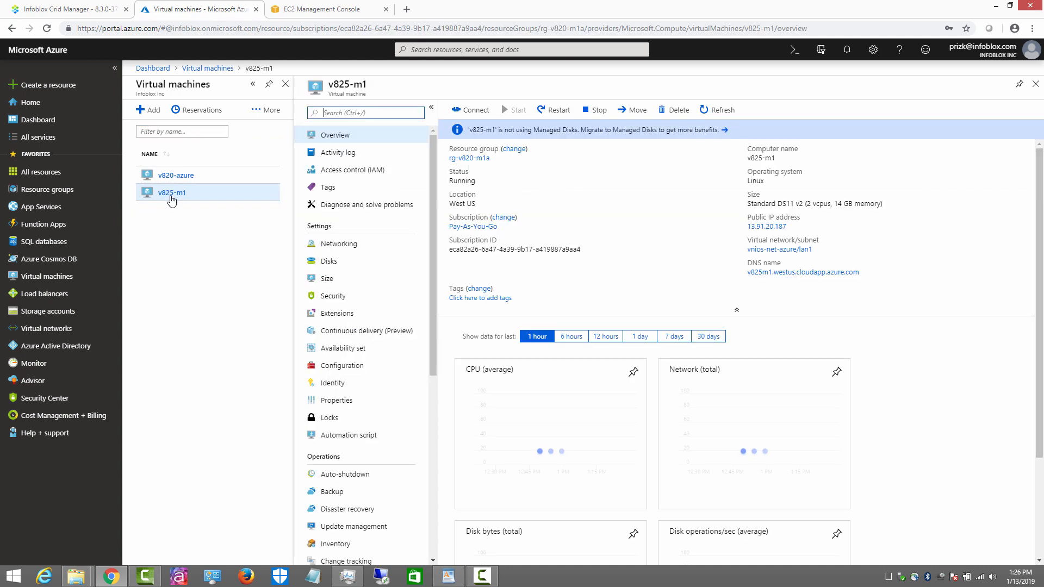
scroll(370, 435, down, 6)
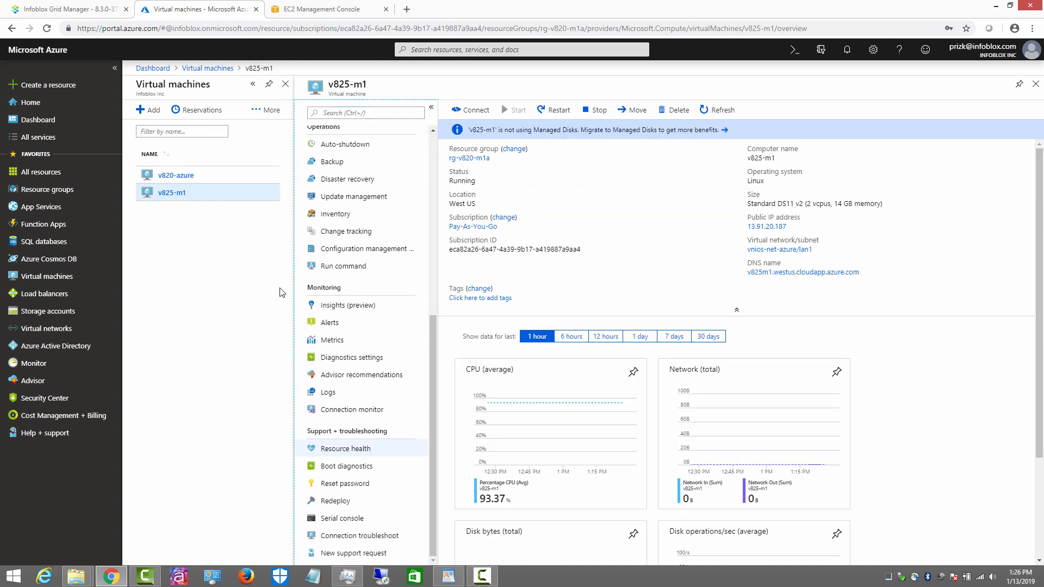
click(343, 519)
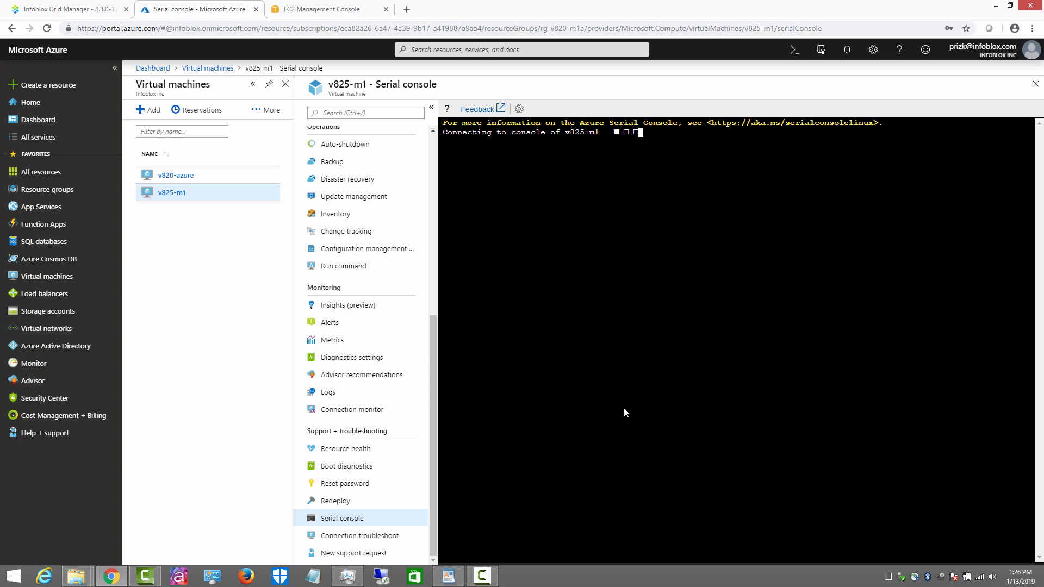
Step: Check the NIOS instance in the EC2 console, then return to the Azure serial console
click(308, 11)
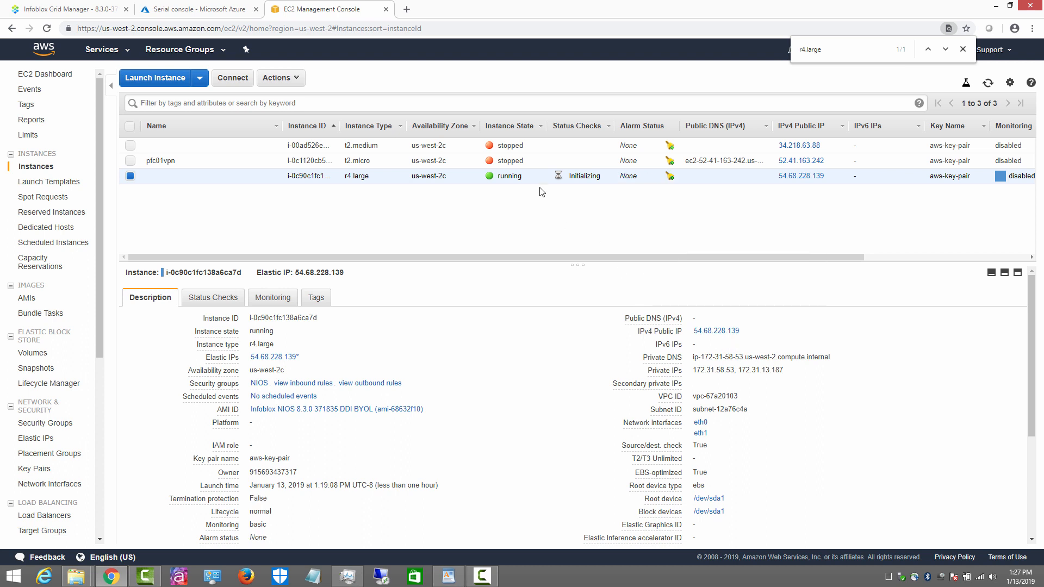
click(196, 9)
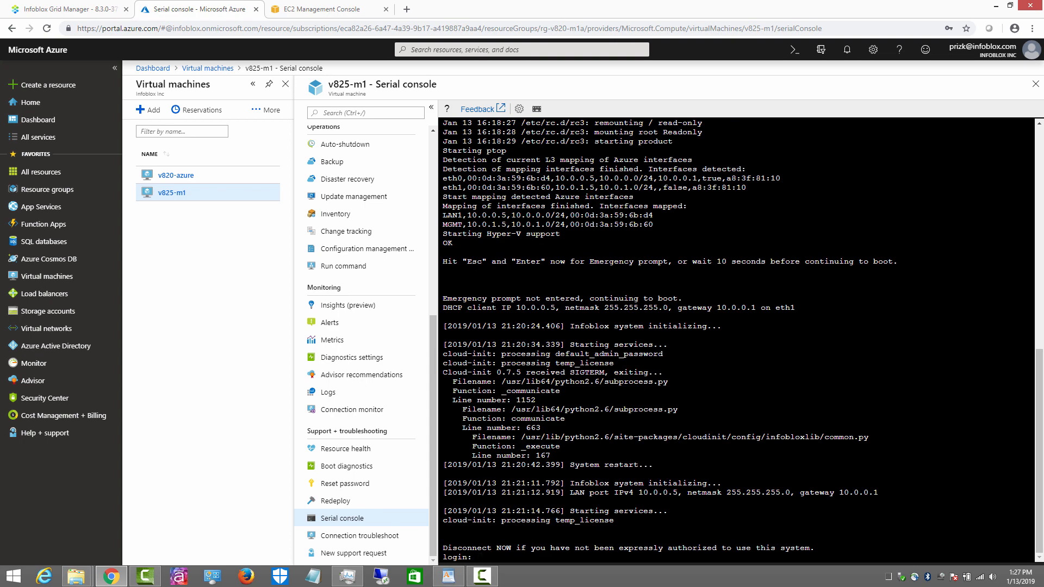
Step: Log in to the NIOS console and run show network
text(admin)
key(Return)
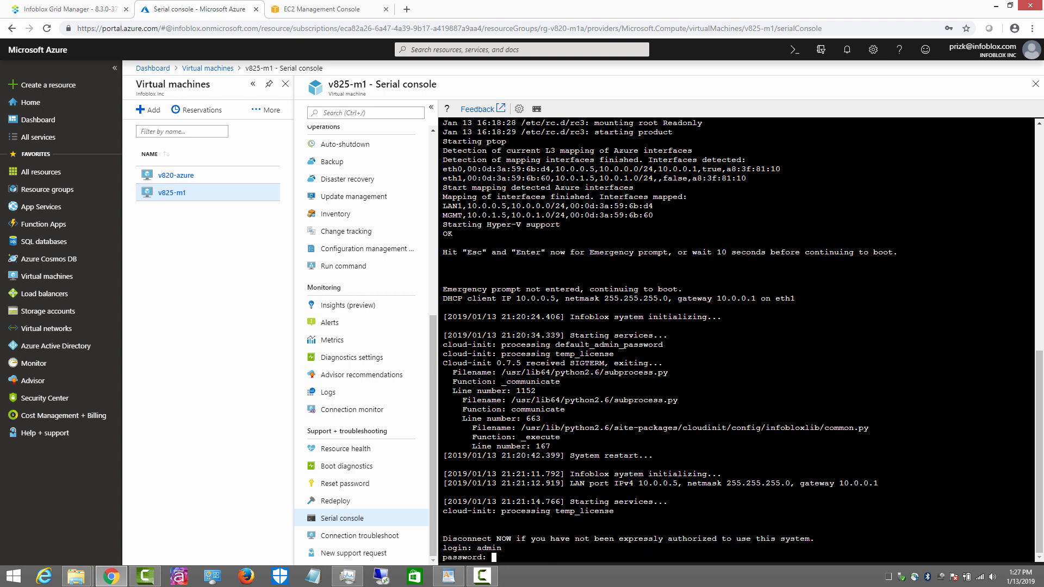
key(Return)
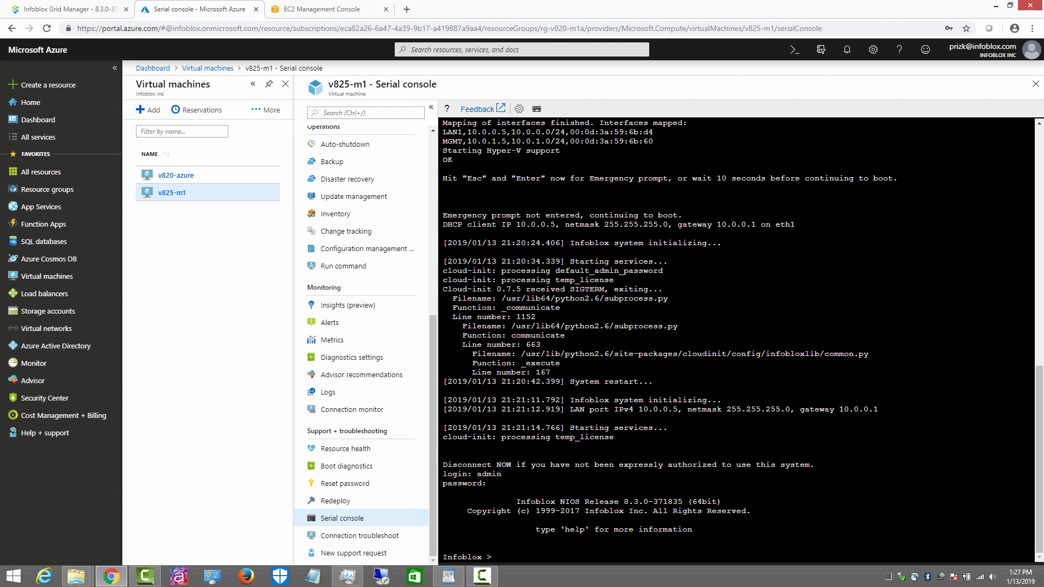
text(show network)
key(Return)
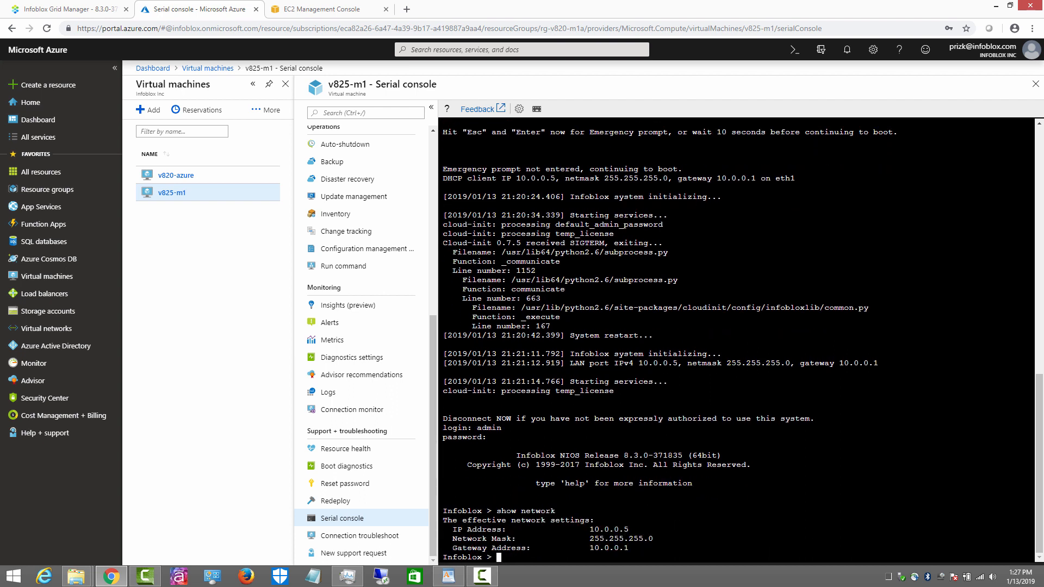
text(ping 8.8.8.8)
key(Return)
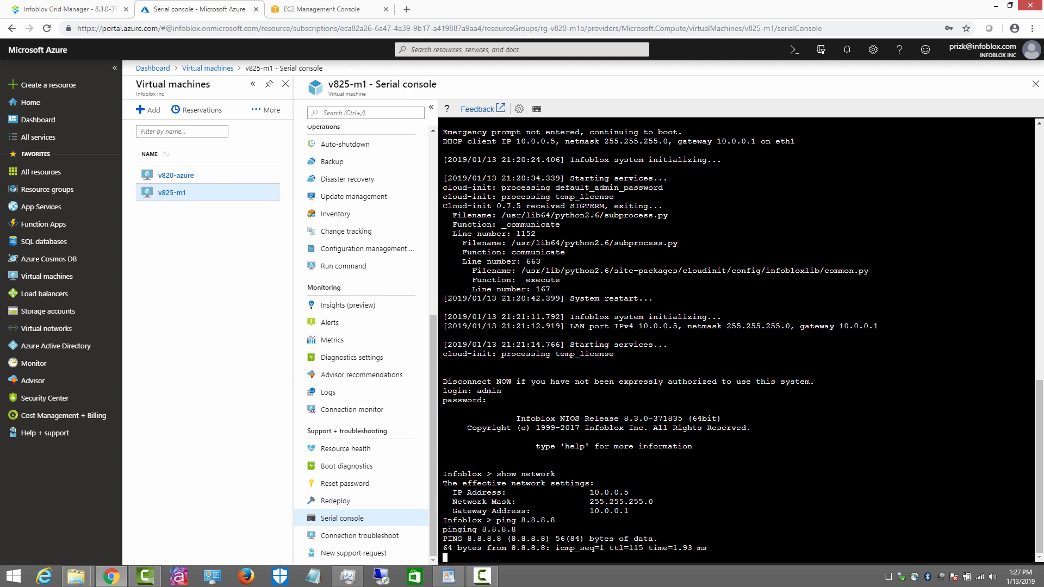
key(ctrl+c)
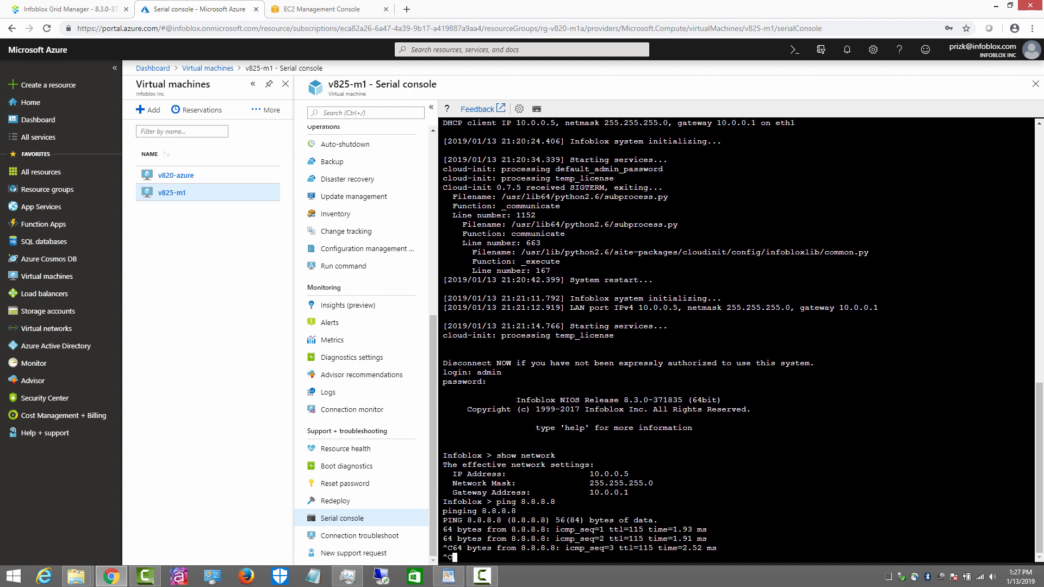
key(Return)
key(Return)
text(p)
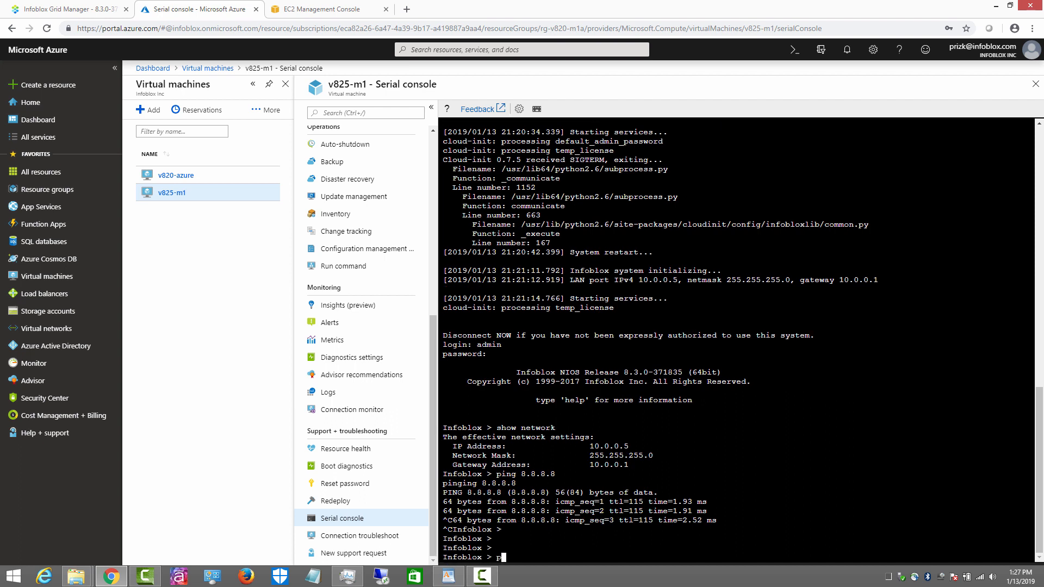
text(ing www.yahoo.com)
key(Return)
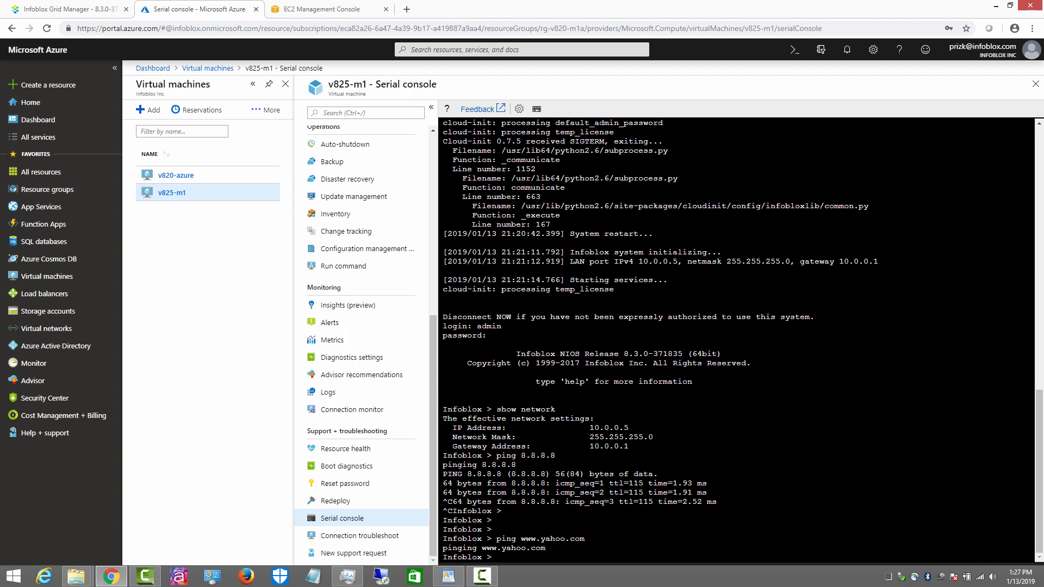
Step: Run show license to list the installed licences
text(show net)
key(BackSpace)
key(BackSpace)
key(BackSpace)
text(license)
key(Return)
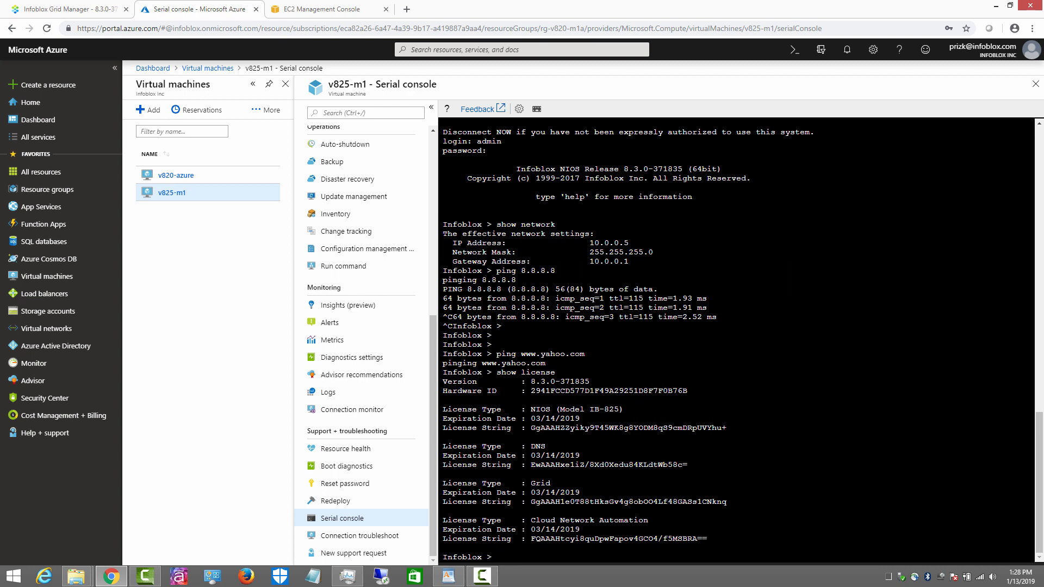
scroll(343, 262, up, 6)
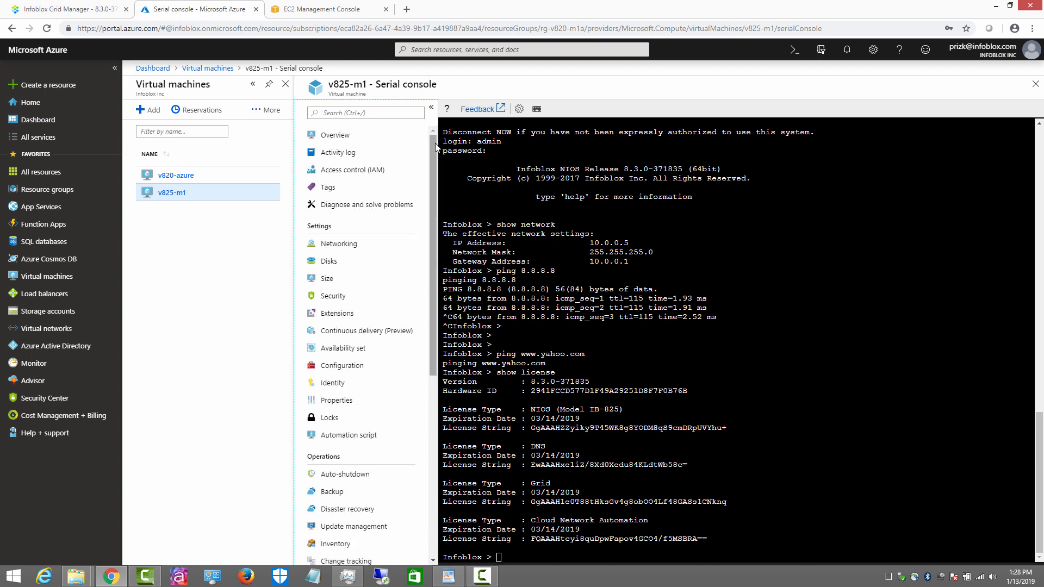
Step: Copy v825-m1's public IP 13.91.20.187 from its Networking page
click(339, 244)
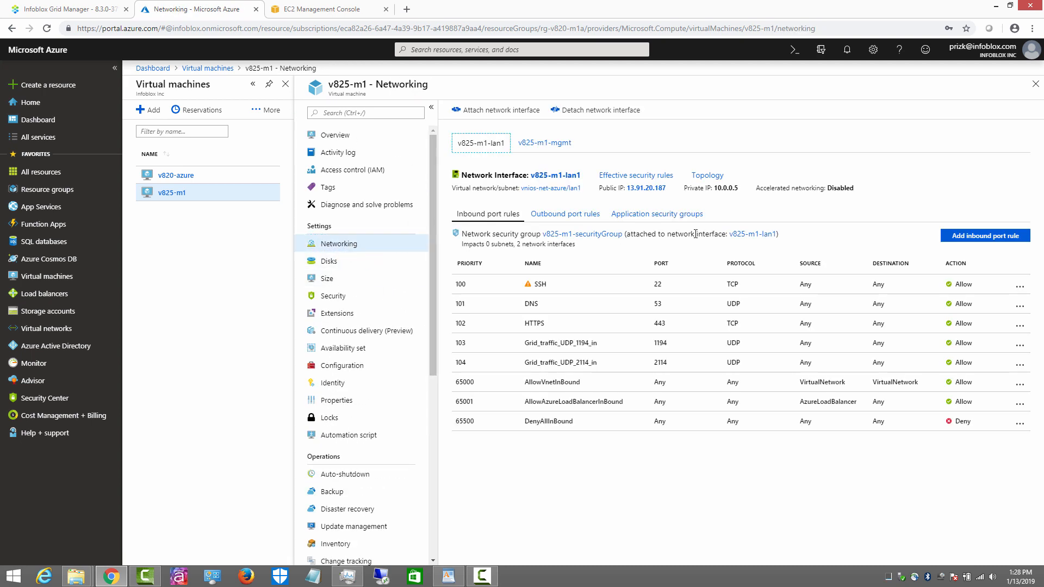
drag(665, 189, 627, 188)
right_click(637, 189)
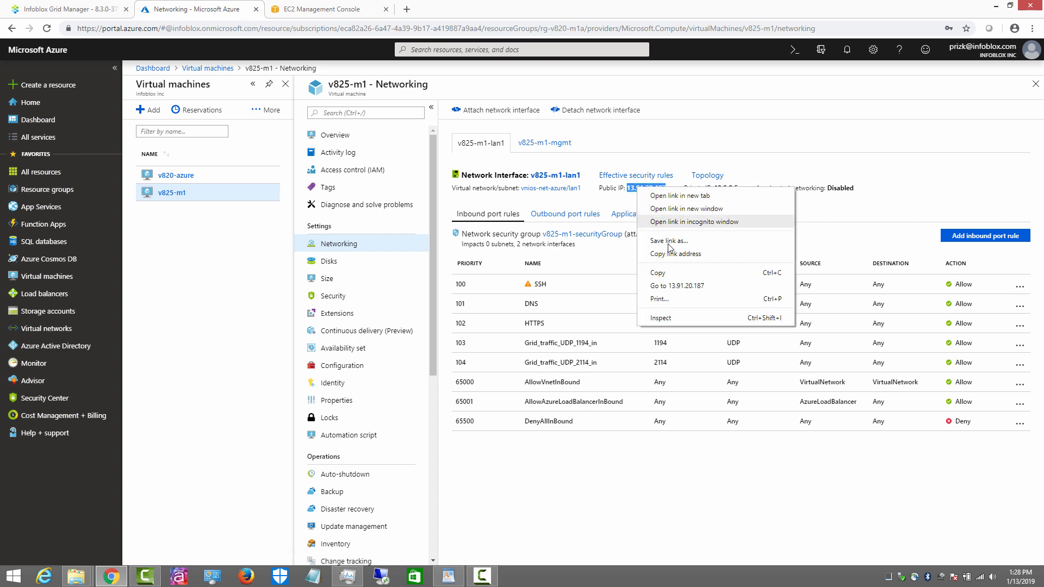
click(672, 276)
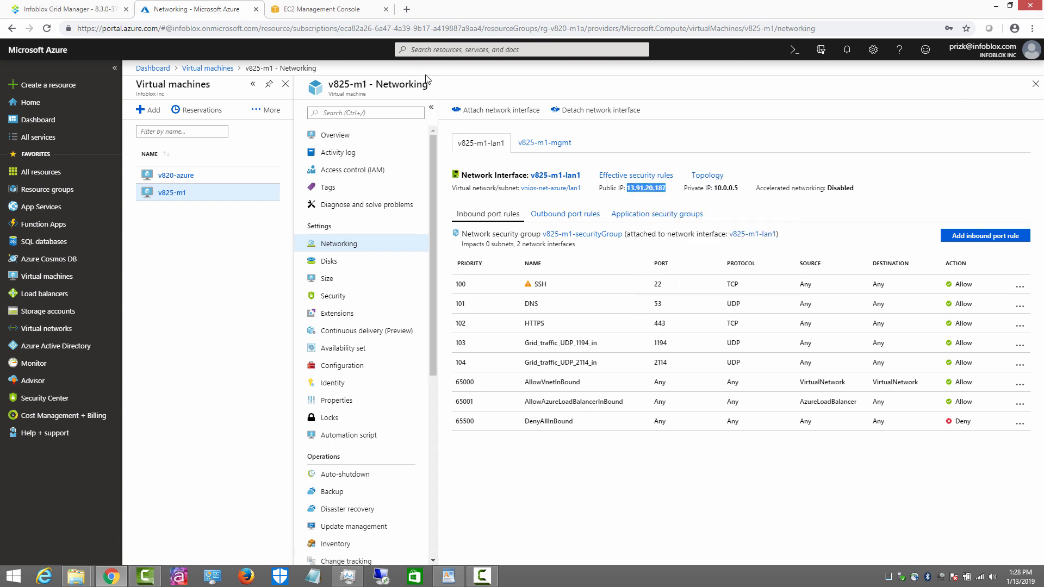
click(407, 9)
text(j)
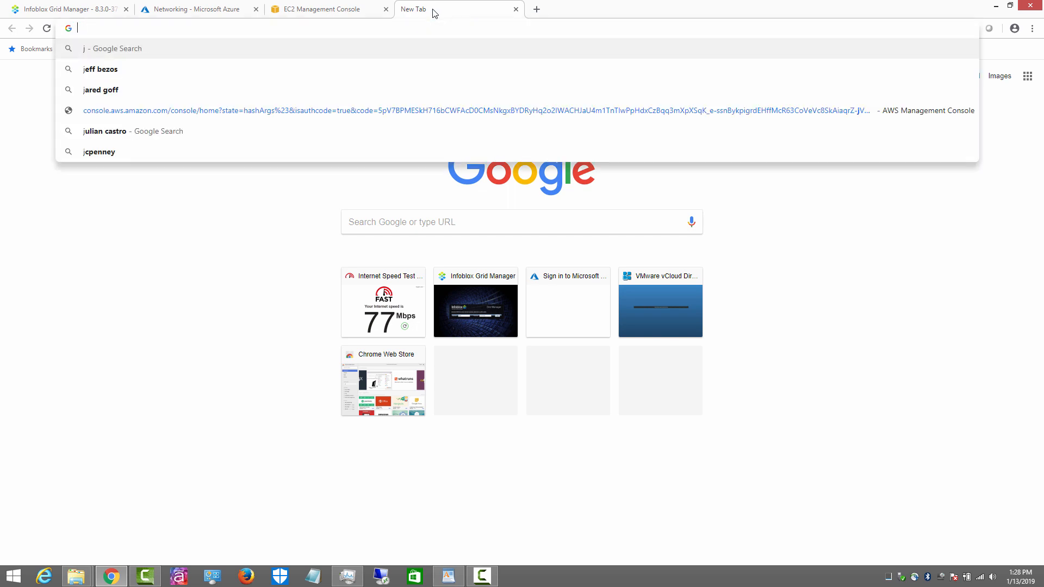
key(BackSpace)
text(https:/)
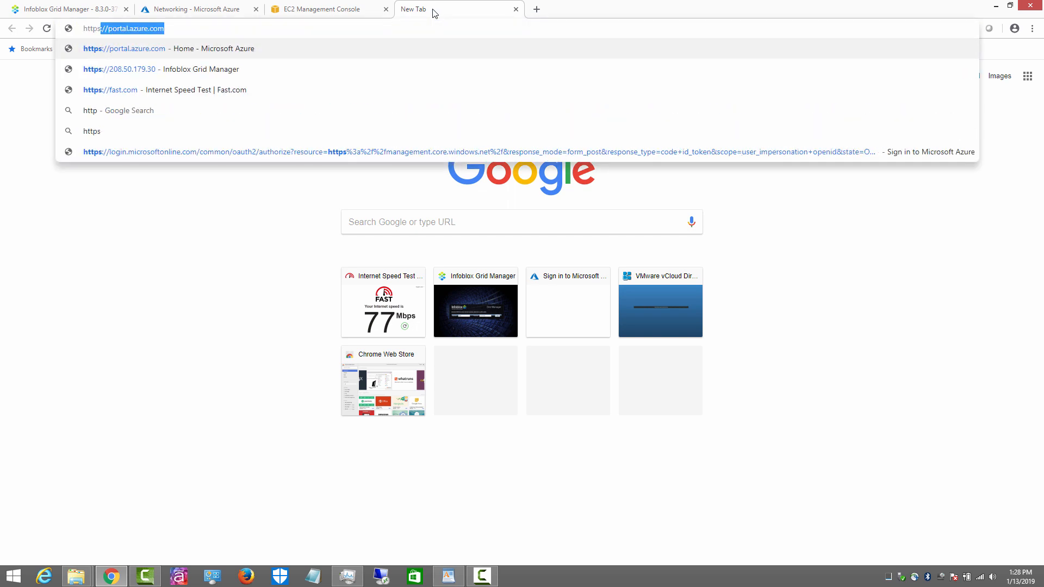
text(/)
key(ctrl+v)
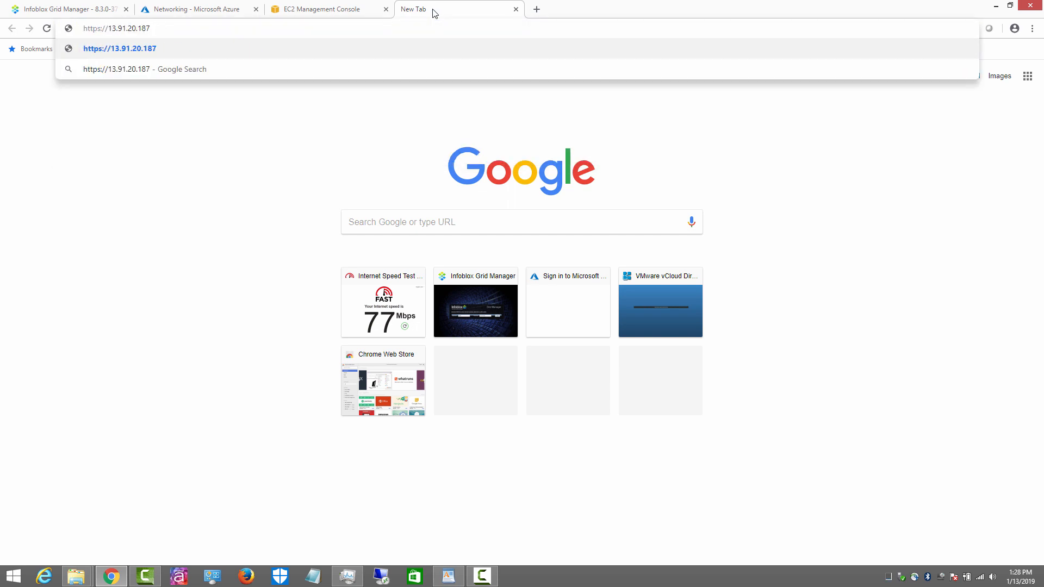
key(Return)
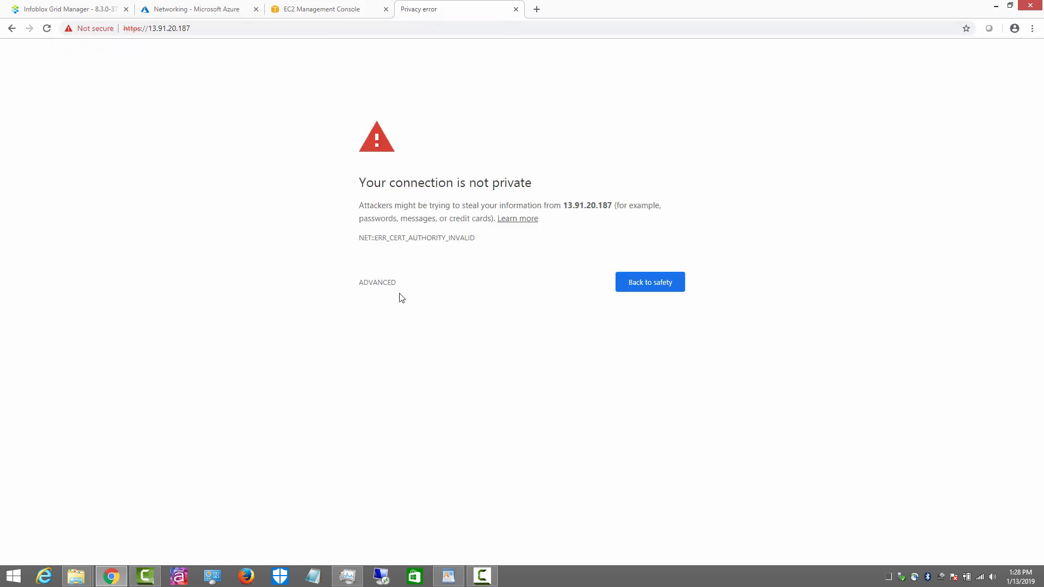
click(395, 285)
click(422, 365)
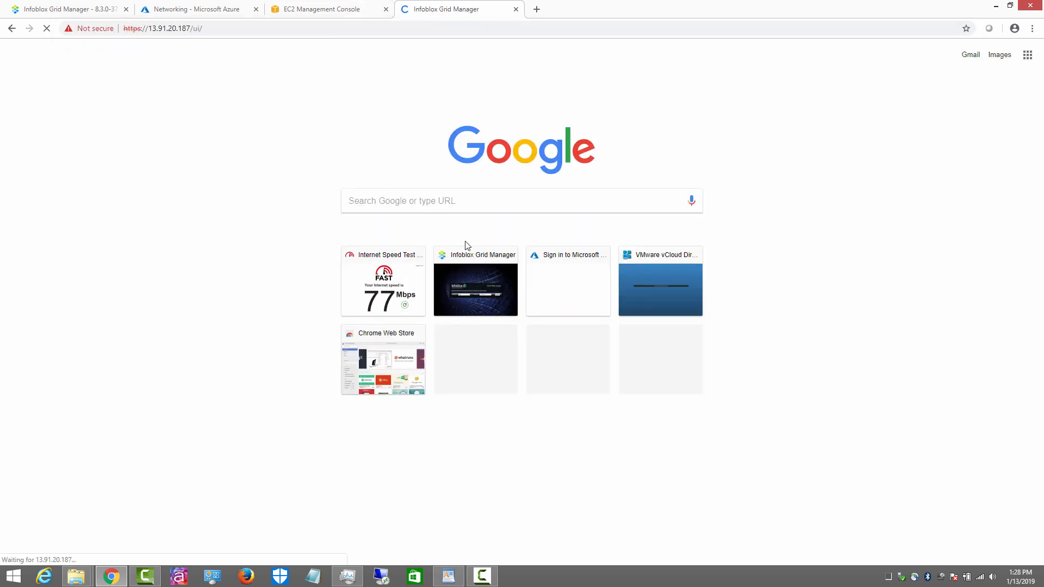
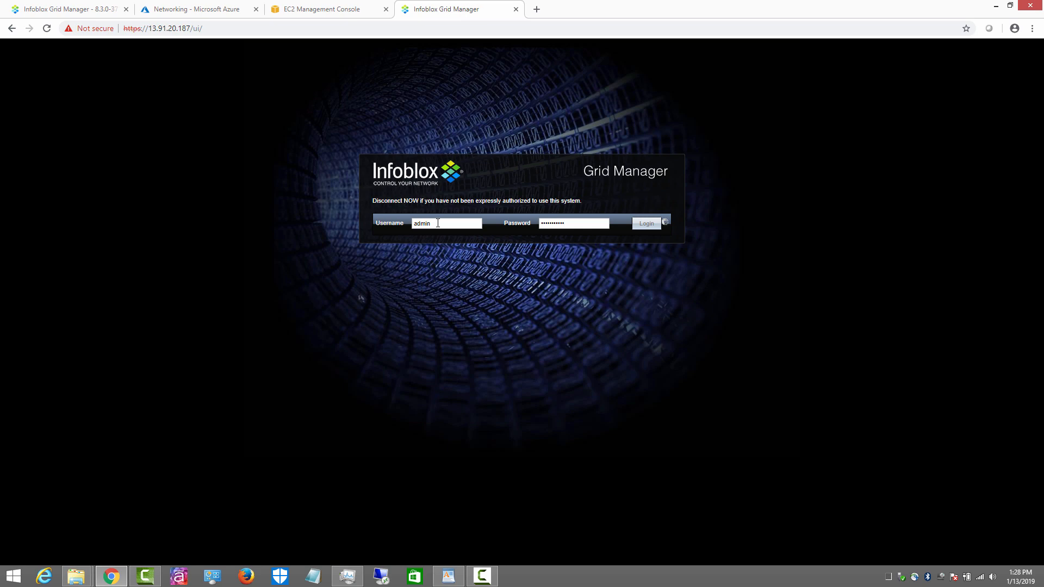
Step: Log in to Grid Manager, accept the licence agreement and close the Grid Setup Wizard
key(Return)
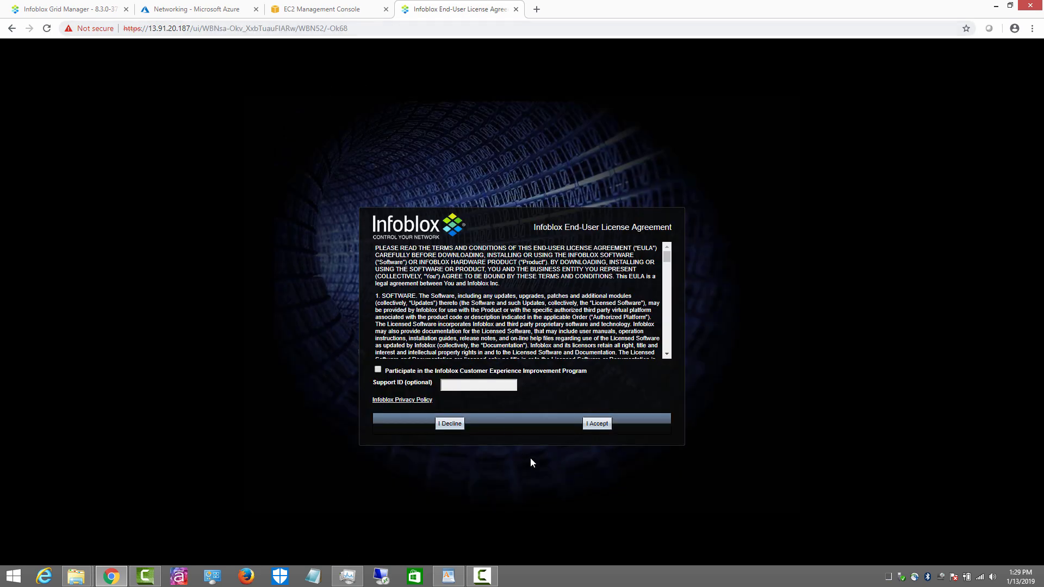
click(597, 425)
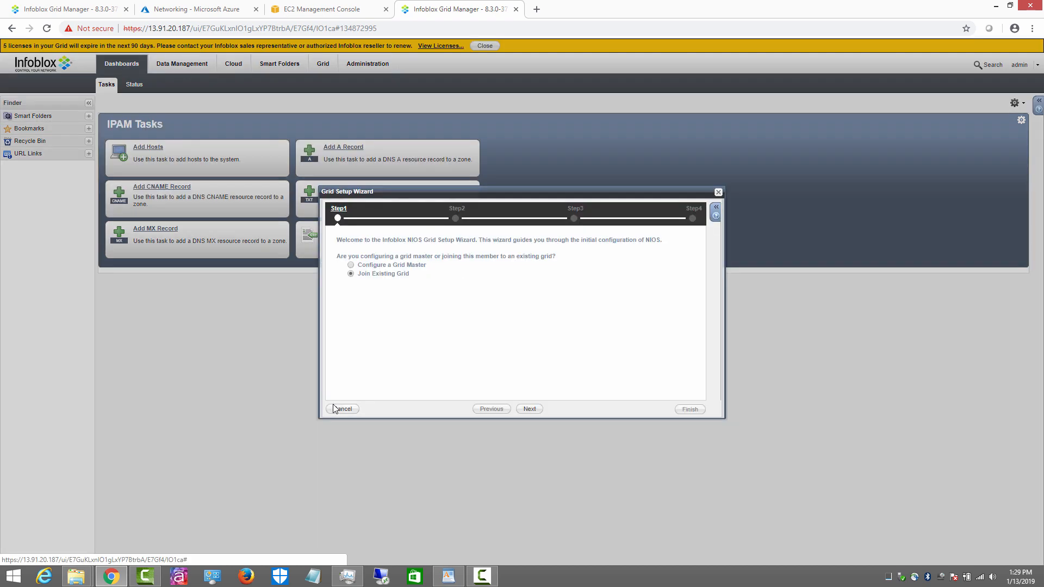
click(336, 408)
Step: Show the Grid members list and scroll across to confirm the Azure member at 10.0.0.5 is Running
click(323, 64)
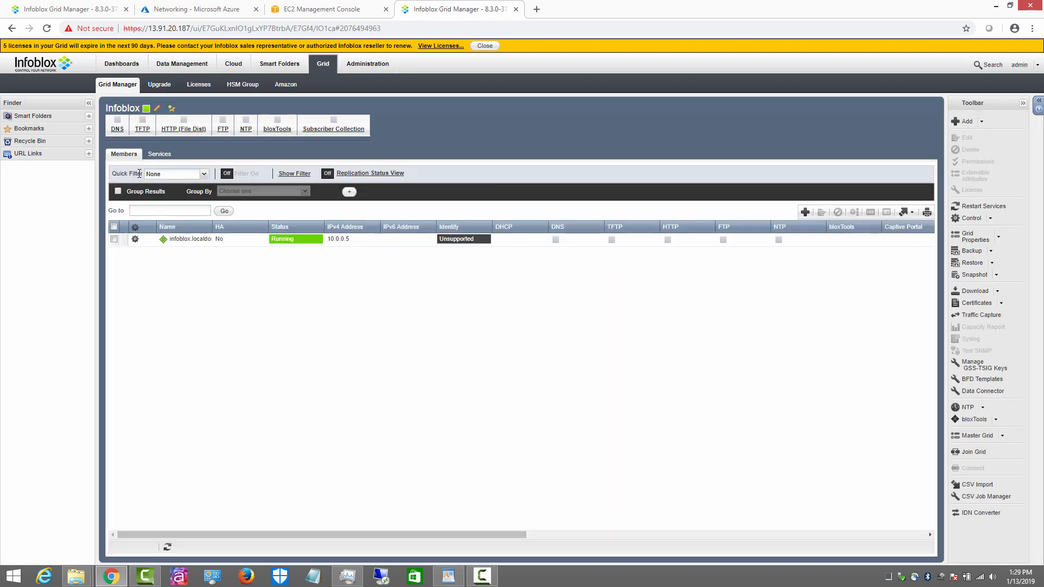
drag(317, 535, 758, 542)
click(809, 240)
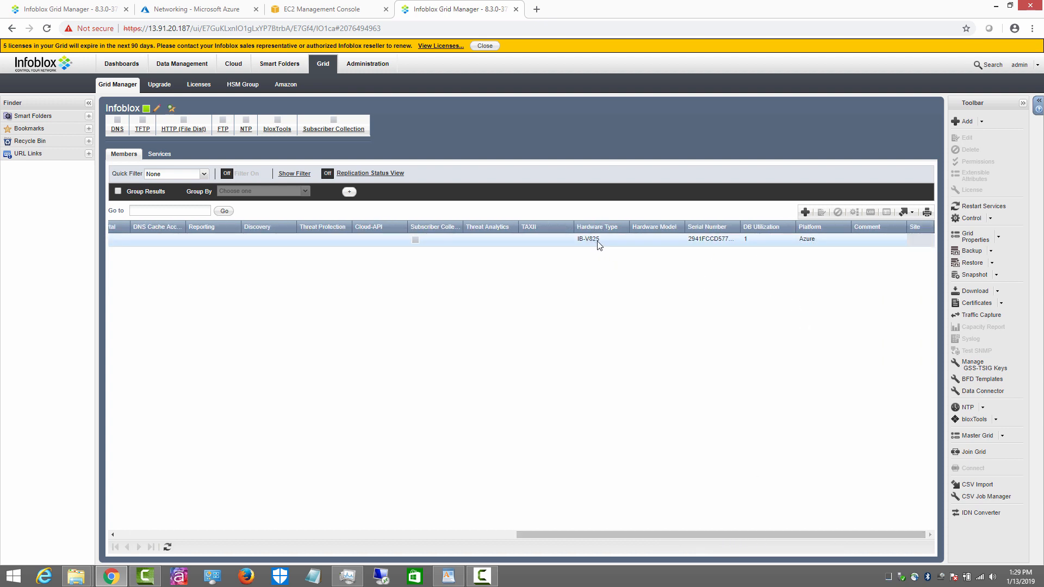
drag(606, 533, 144, 536)
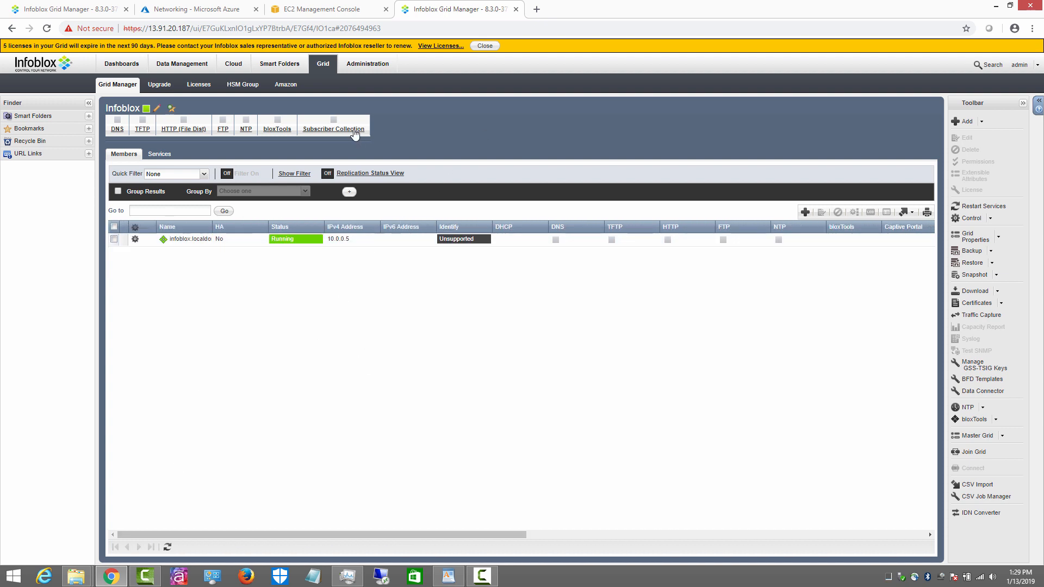
Step: Copy the EC2 instance's public IP 54.68.228.139 from the AWS instances list
click(313, 13)
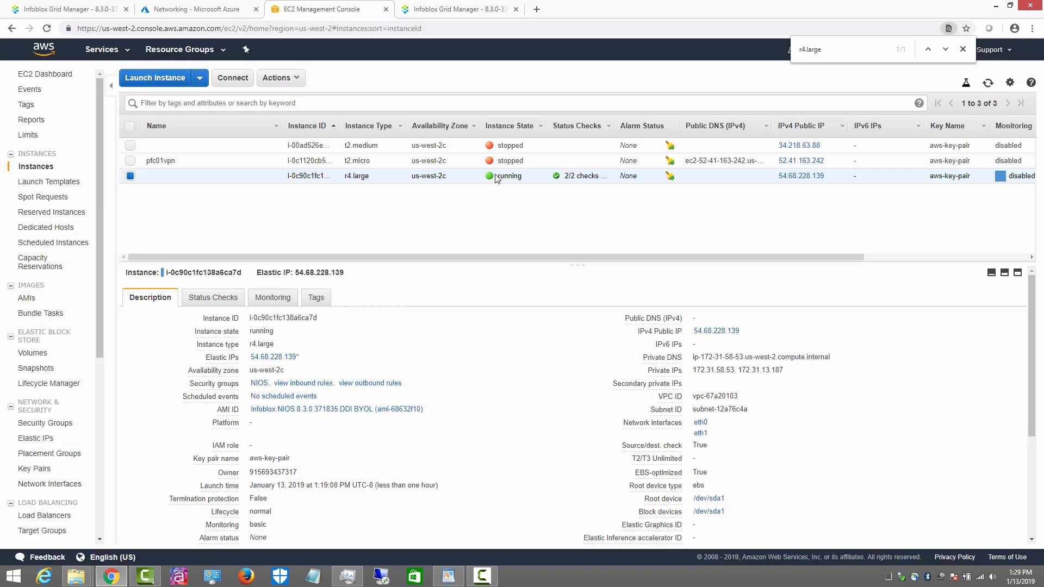
click(750, 331)
click(537, 9)
text(http[)
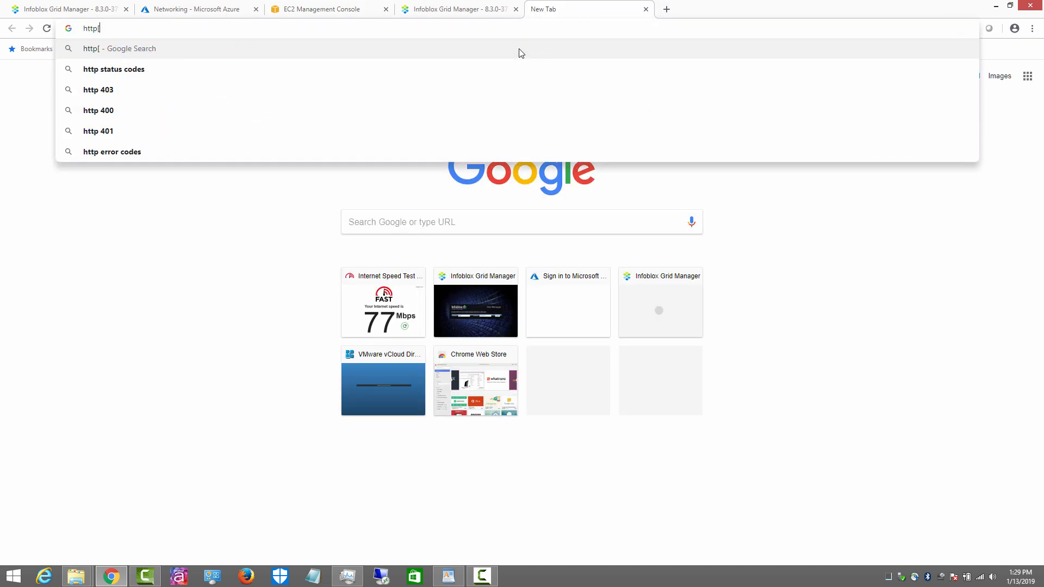
key(BackSpace)
key(BackSpace)
key(BackSpace)
key(BackSpace)
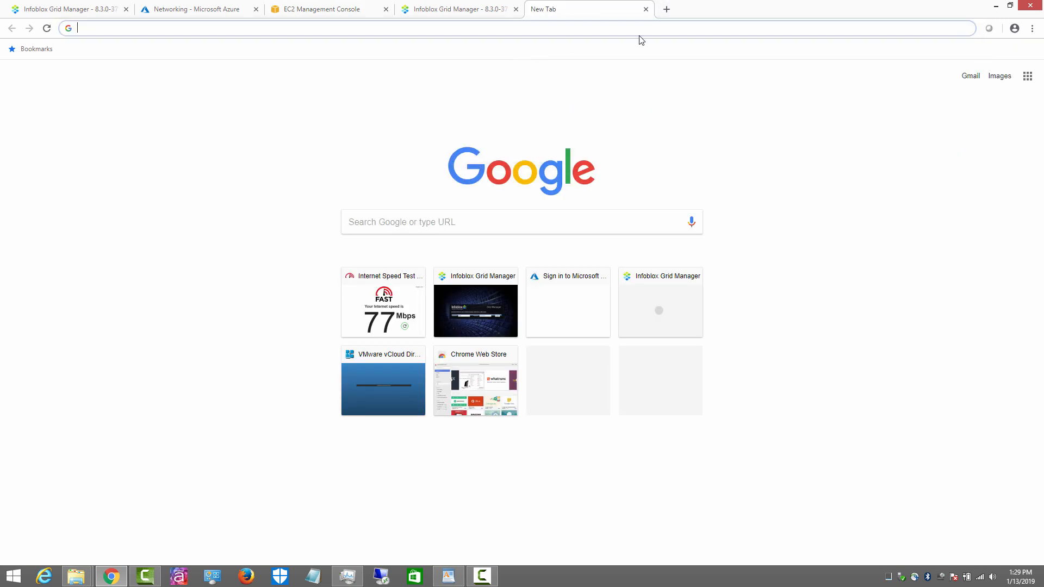
click(471, 14)
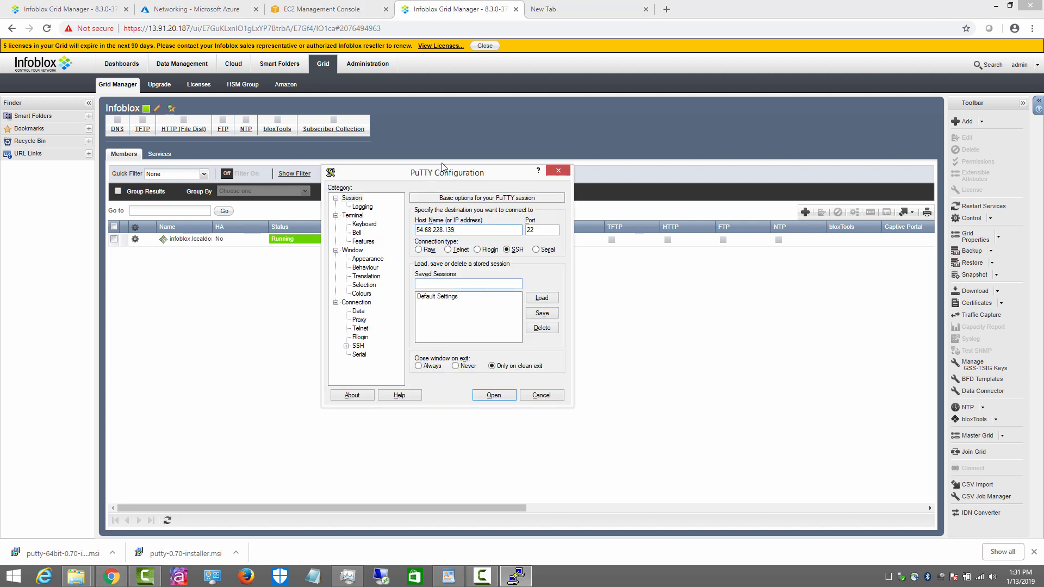
Step: Open the SSH session to 54.68.228.139, trust the host key and log in
drag(445, 175, 421, 172)
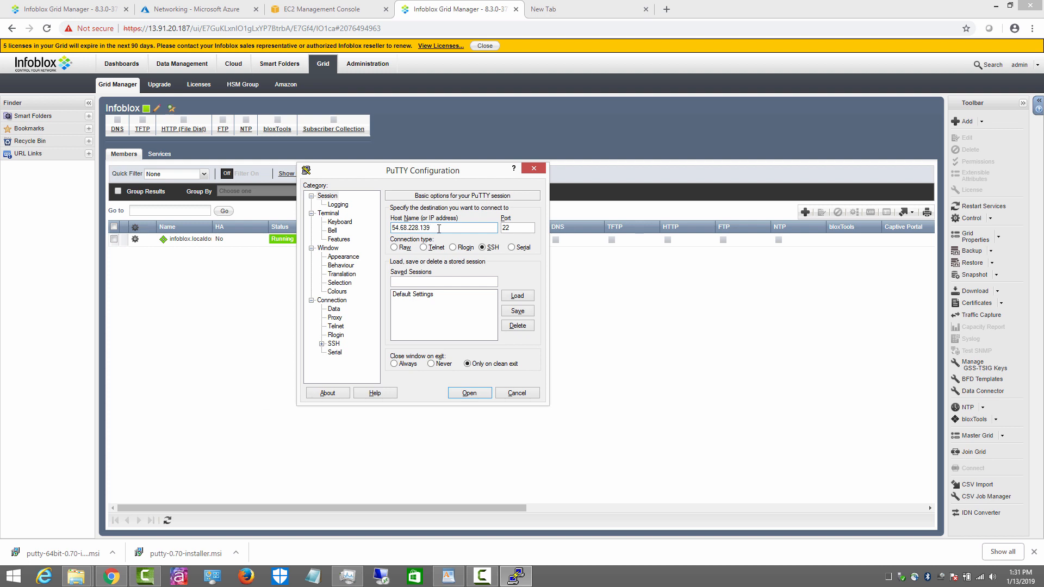
click(469, 393)
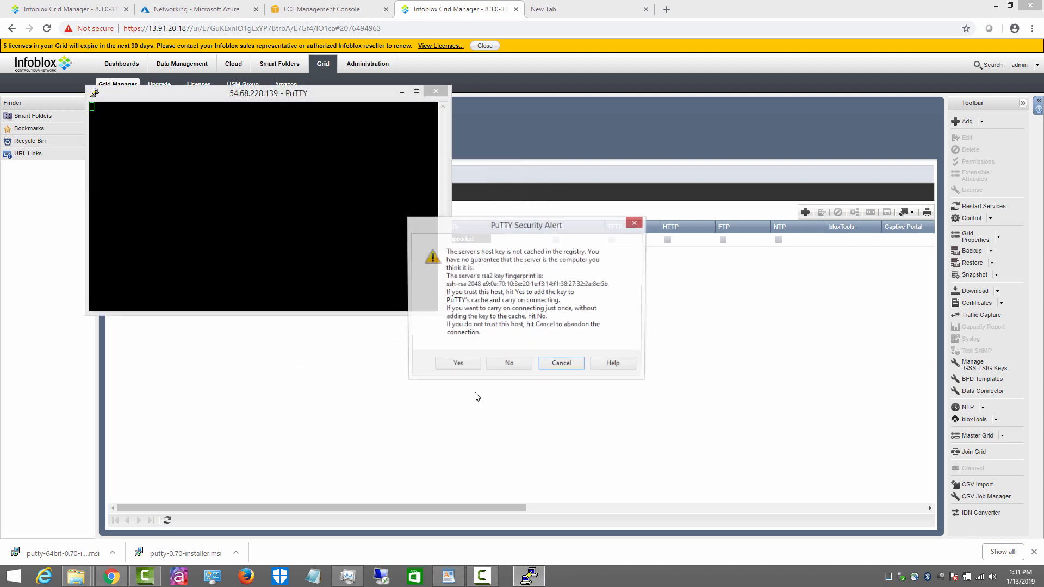
click(463, 363)
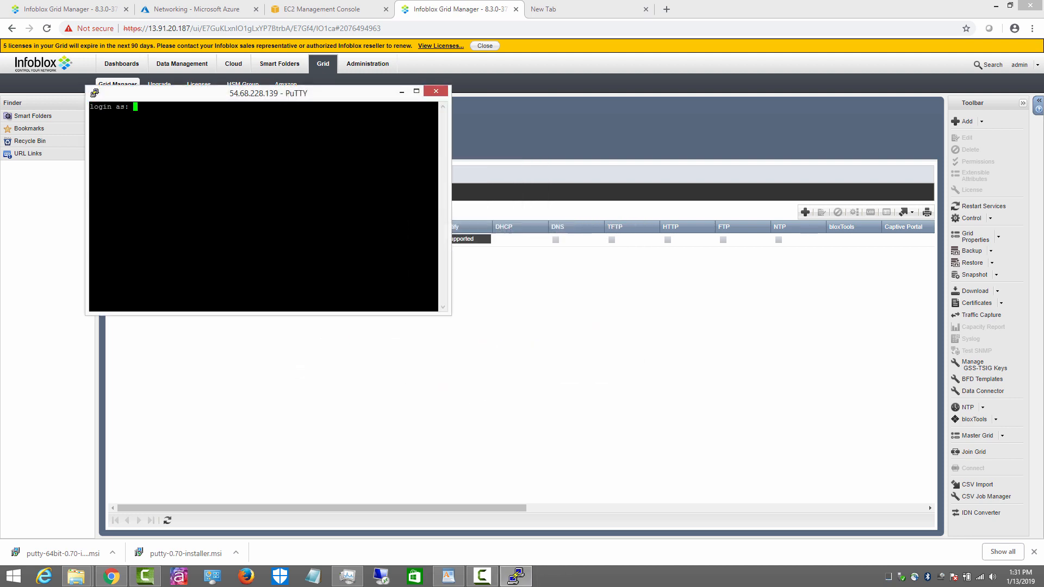
text(admin)
key(Return)
key(Return)
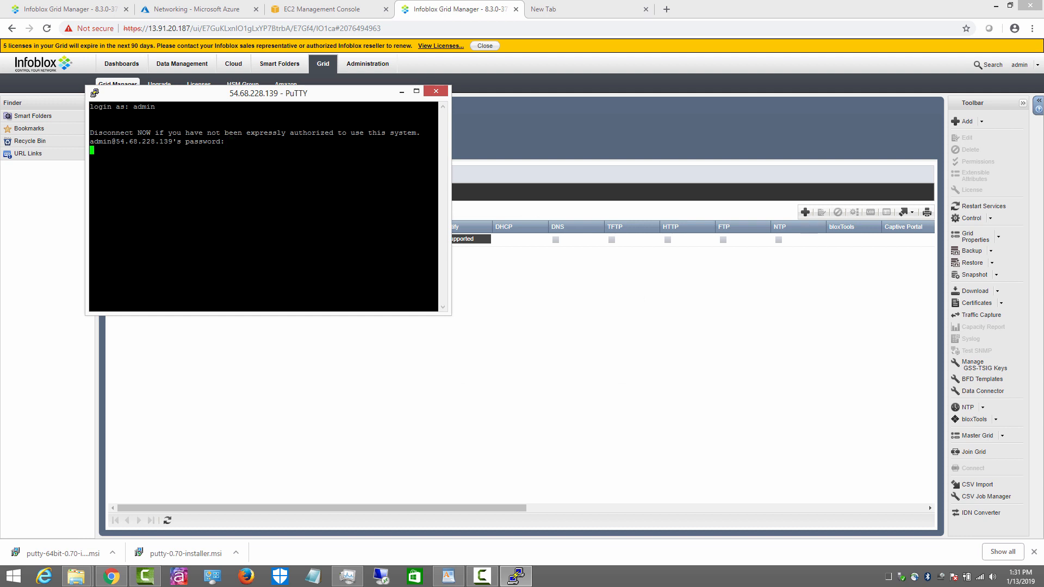
key(Return)
Step: Run show network, then ping 8.8.8.8 and stop it
text(show)
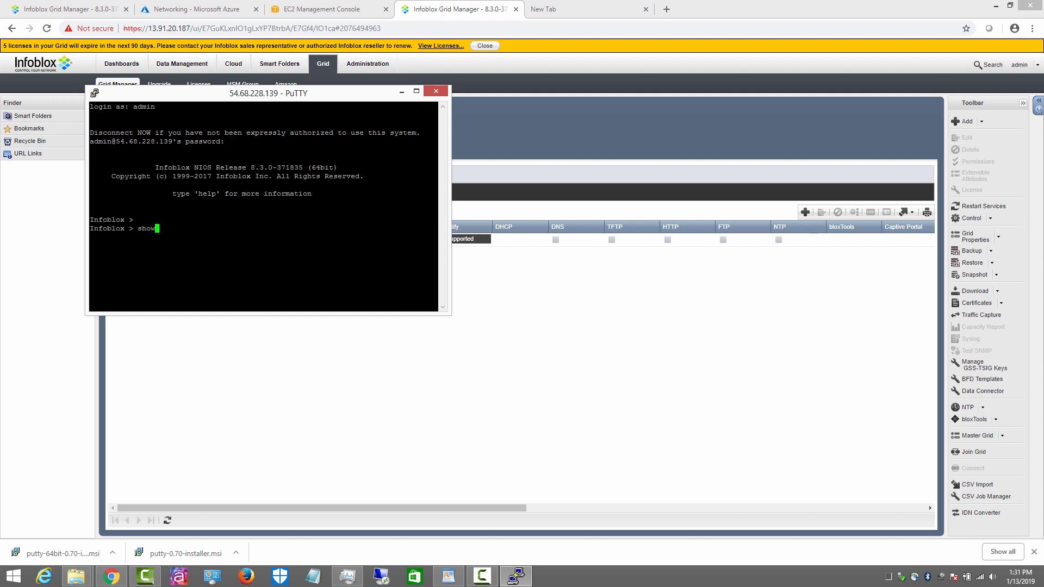
text( network)
key(Return)
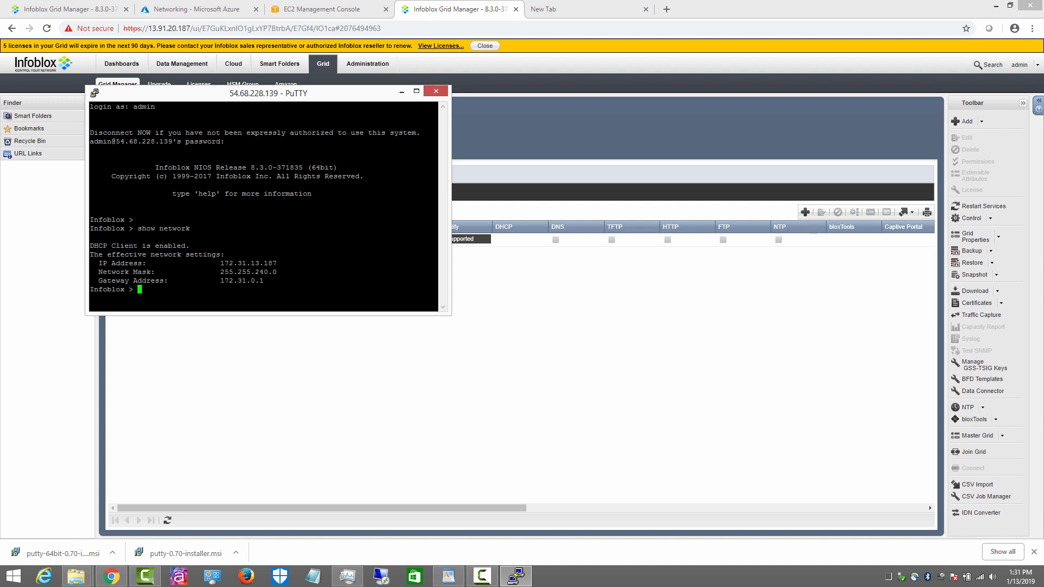
text(ping 8.8.8.8)
key(Return)
key(ctrl+c)
key(ctrl+c)
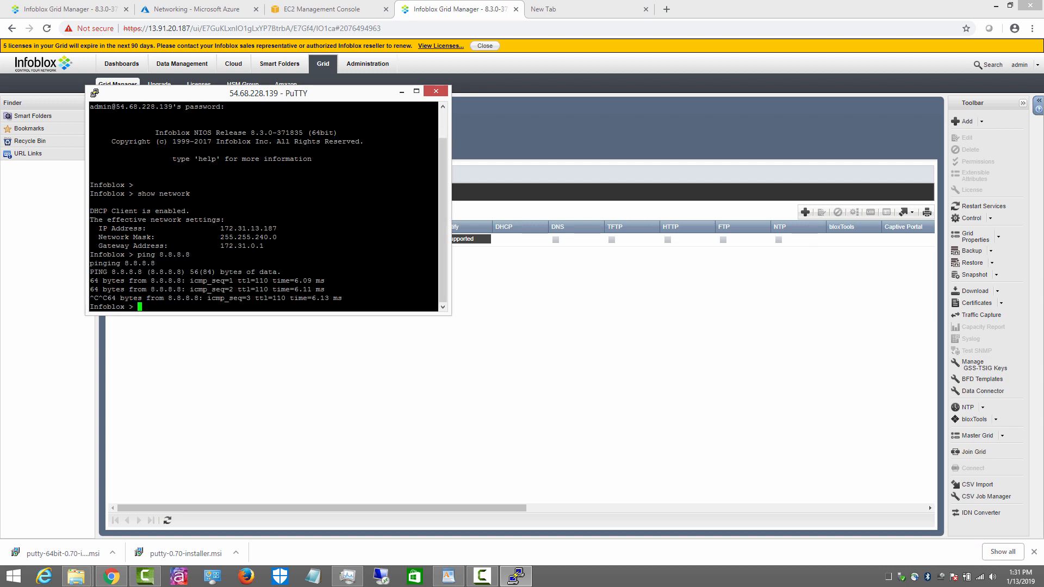
key(Return)
key(Return)
Step: Run show license and enter the set temp_license command
text(sho)
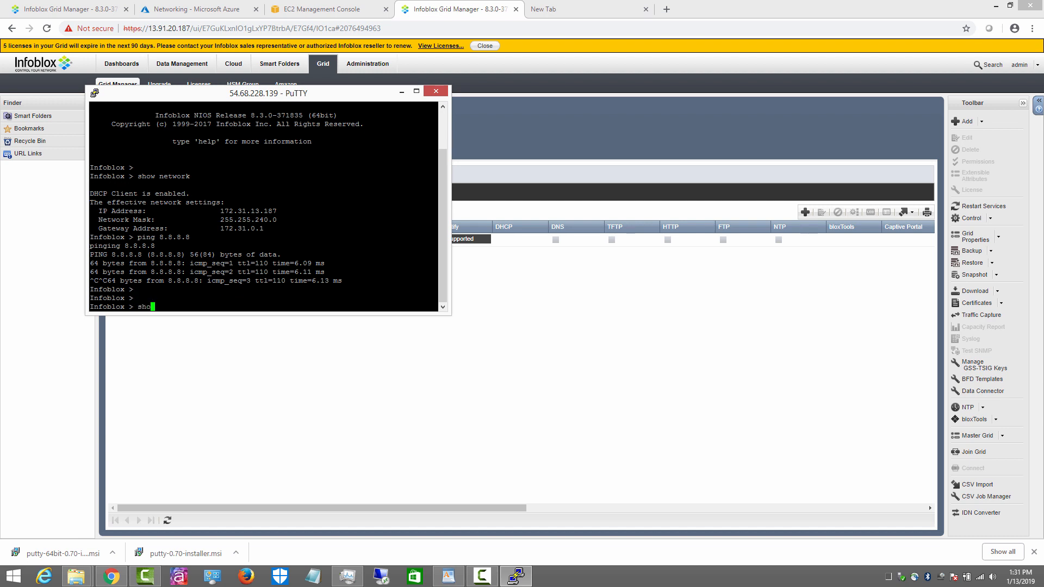
text(w license)
key(Return)
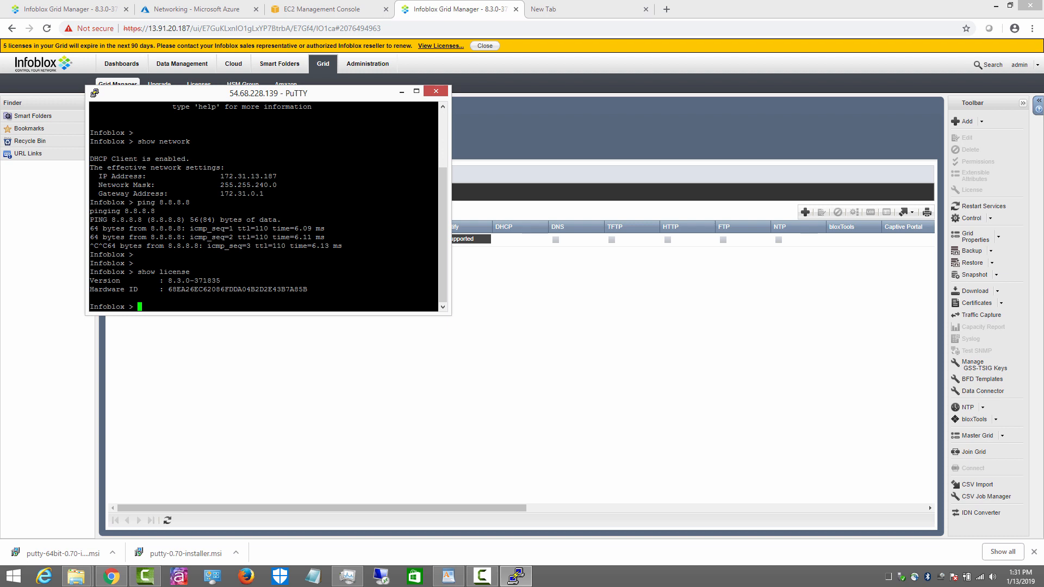
text(set temp_license)
Step: Install temporary licence option 2, DNSone with Grid, confirming the UI restart
key(Return)
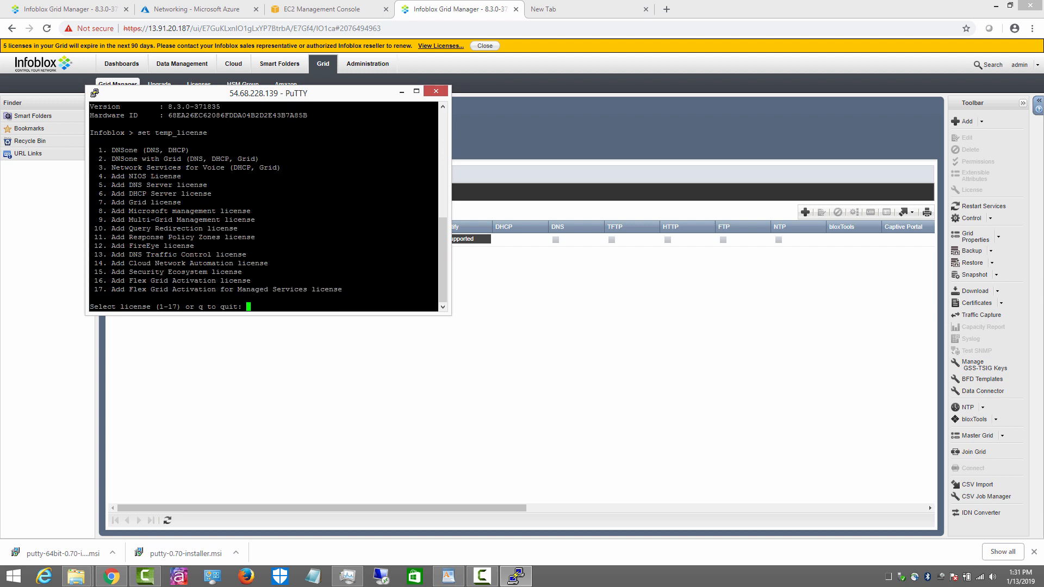
text(2)
key(Return)
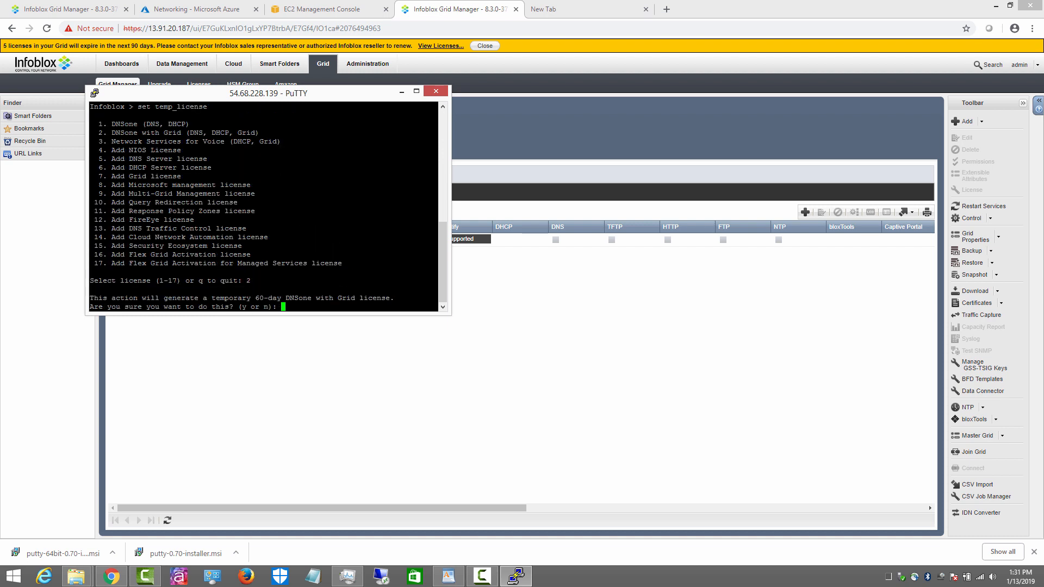
text(y)
key(Return)
text(y)
key(Return)
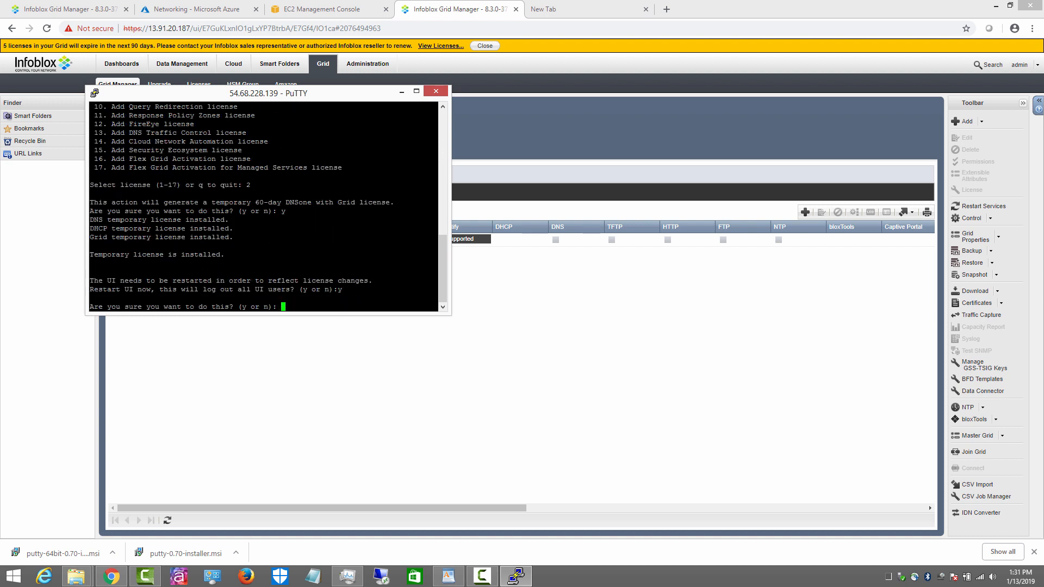
text(y)
key(Return)
Step: Rerun show license to verify the new licences
key(Up)
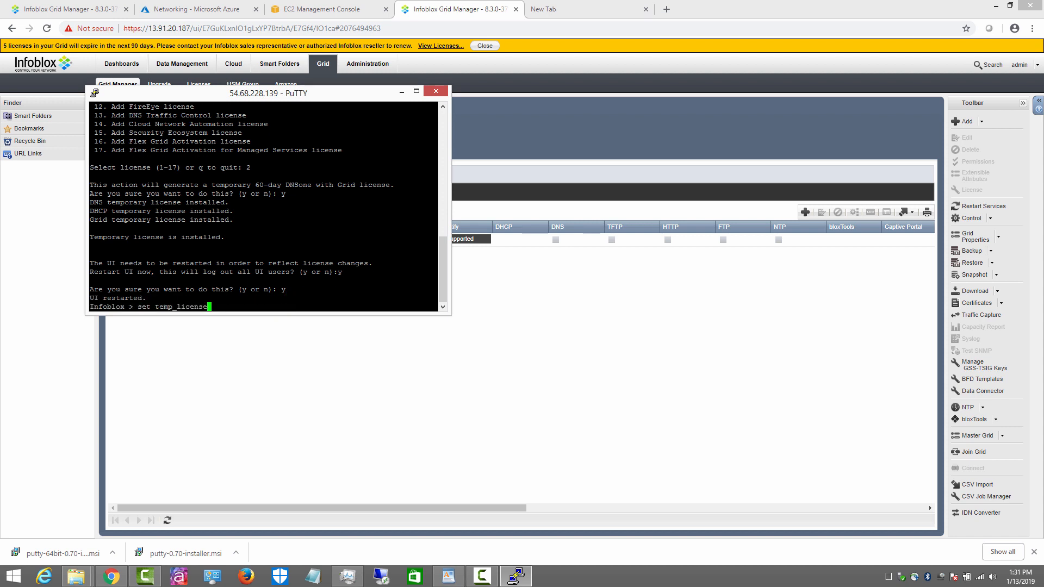
key(Up)
key(Return)
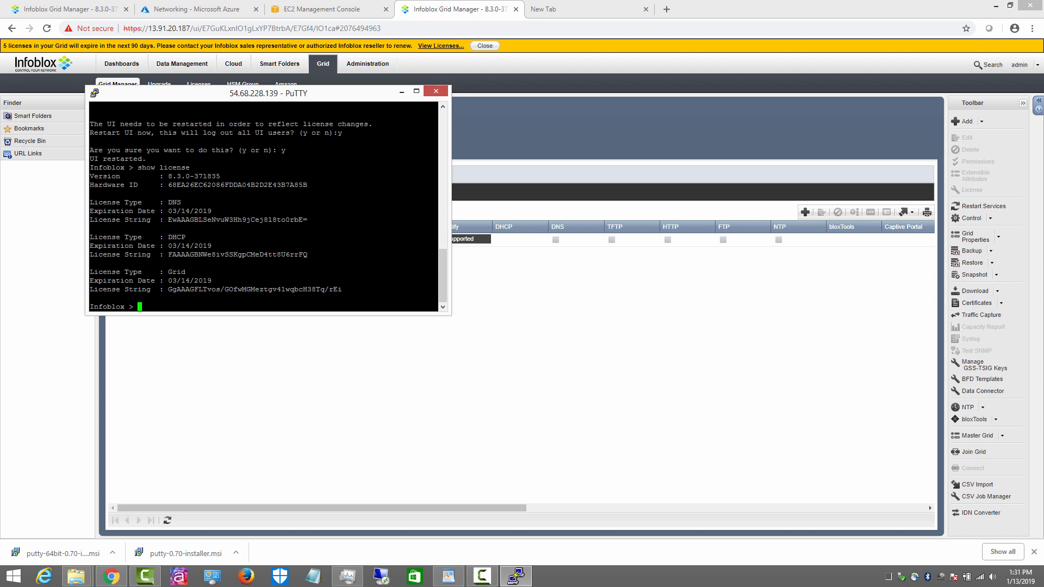
Step: Add a temporary NIOS licence for the IB-V825 model via option 4
text(set temp_license)
key(Return)
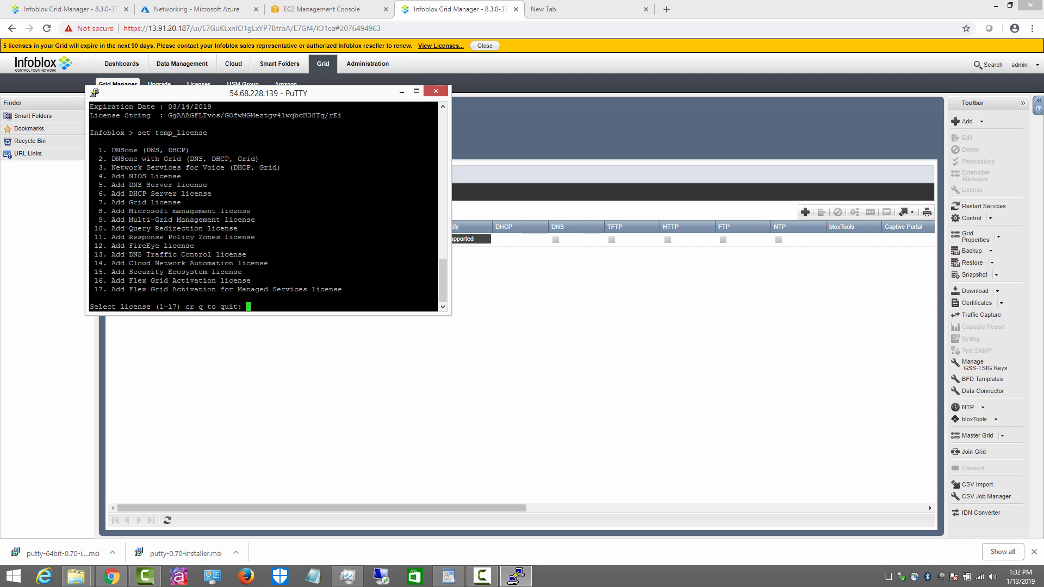
text(4)
key(Return)
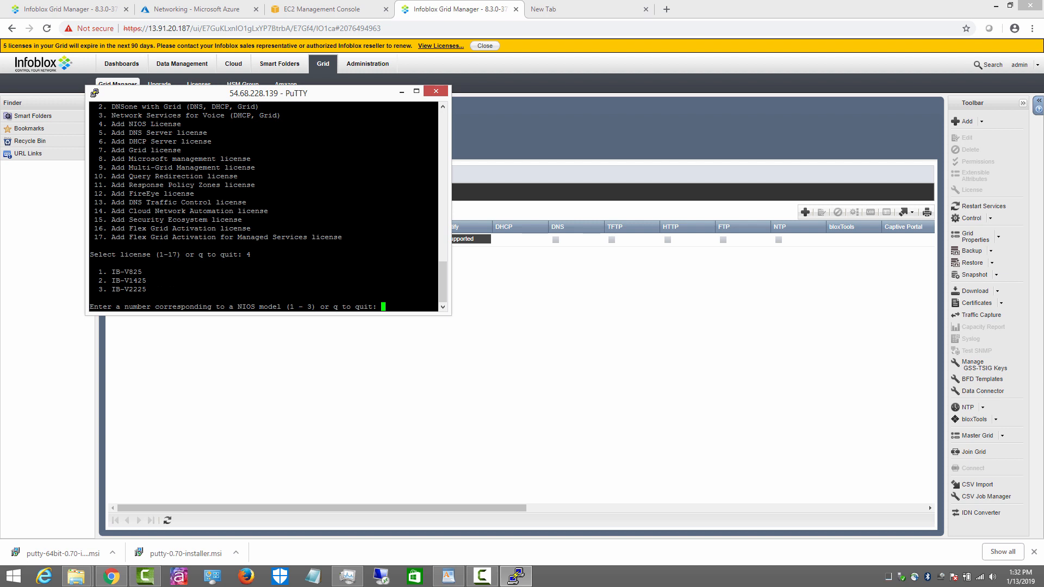
text(1)
key(Return)
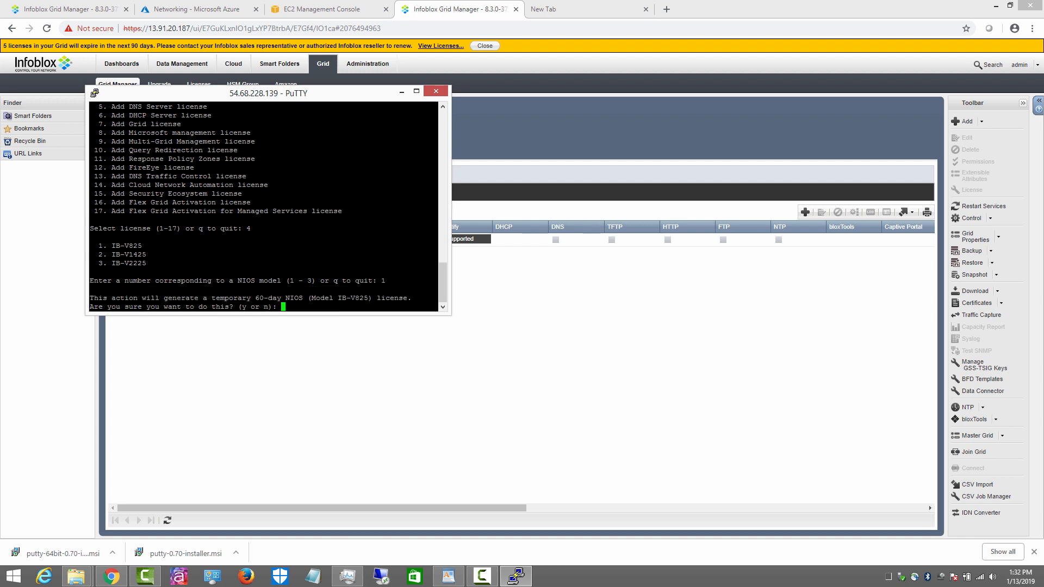
text(y)
key(Return)
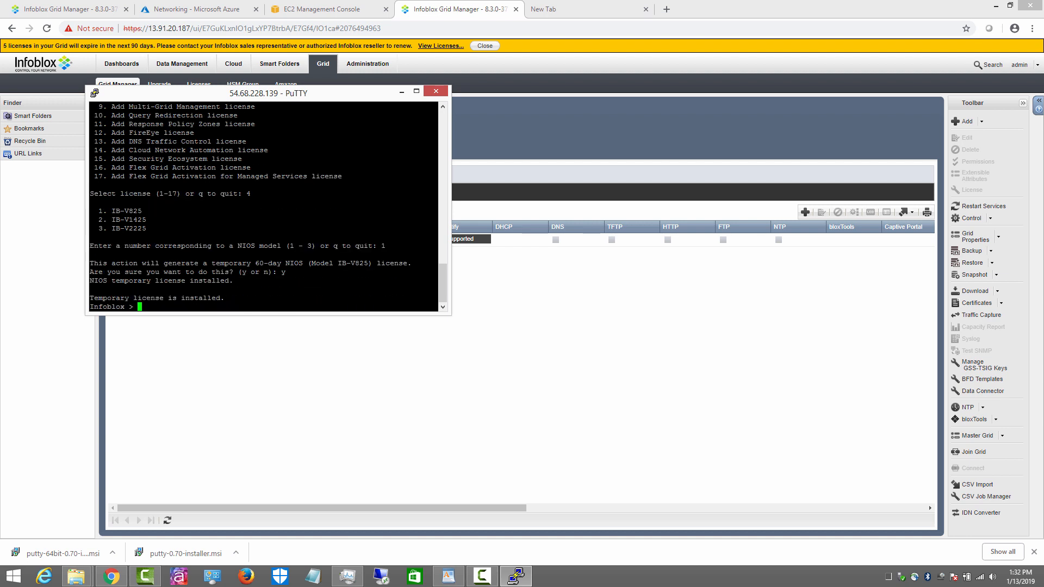
Step: Ping 8.8.8.8 twice to check connectivity
text(ping 8.8.8.8)
key(Return)
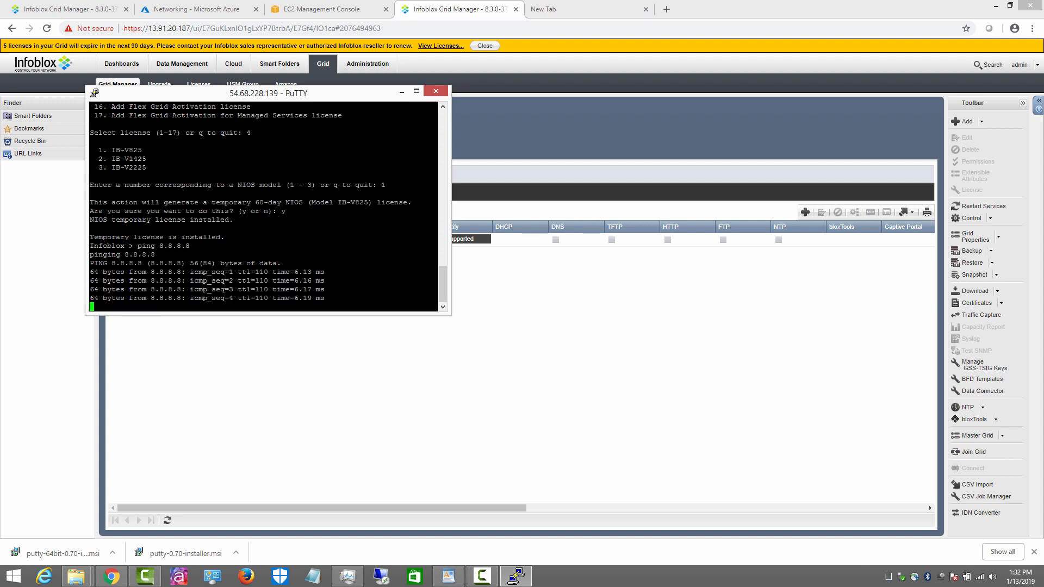
key(Up)
key(Return)
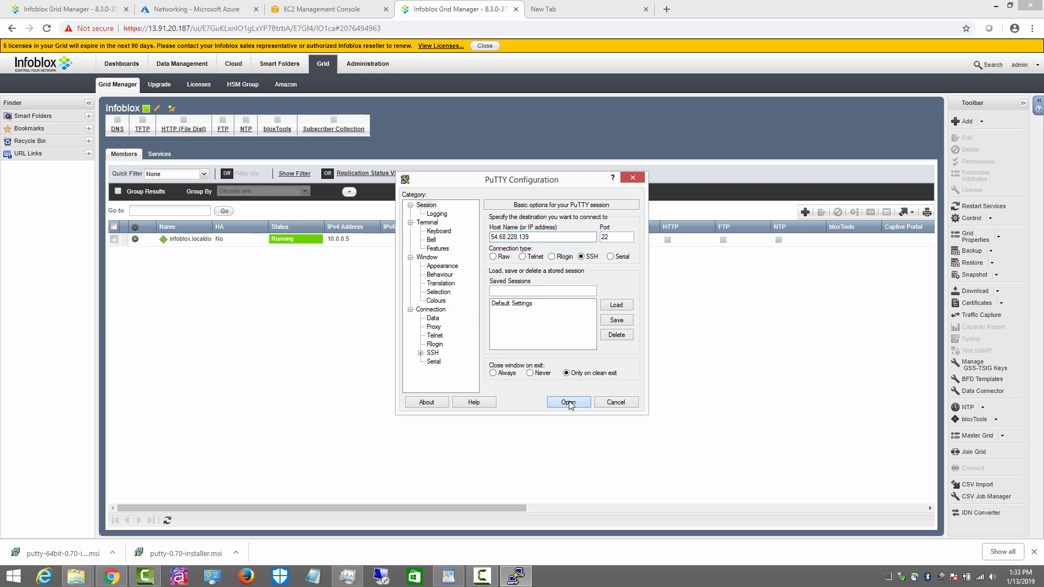
Step: Reconnect via SSH to 54.68.228.139, log in and list the licences expiring 03/14/2019
click(568, 402)
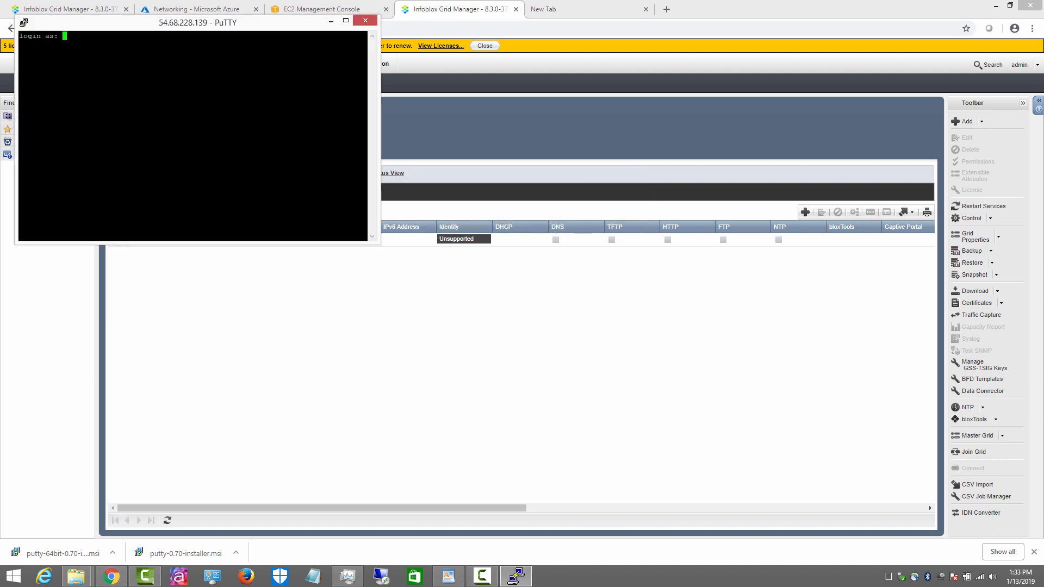
text(admin)
key(Return)
key(Return)
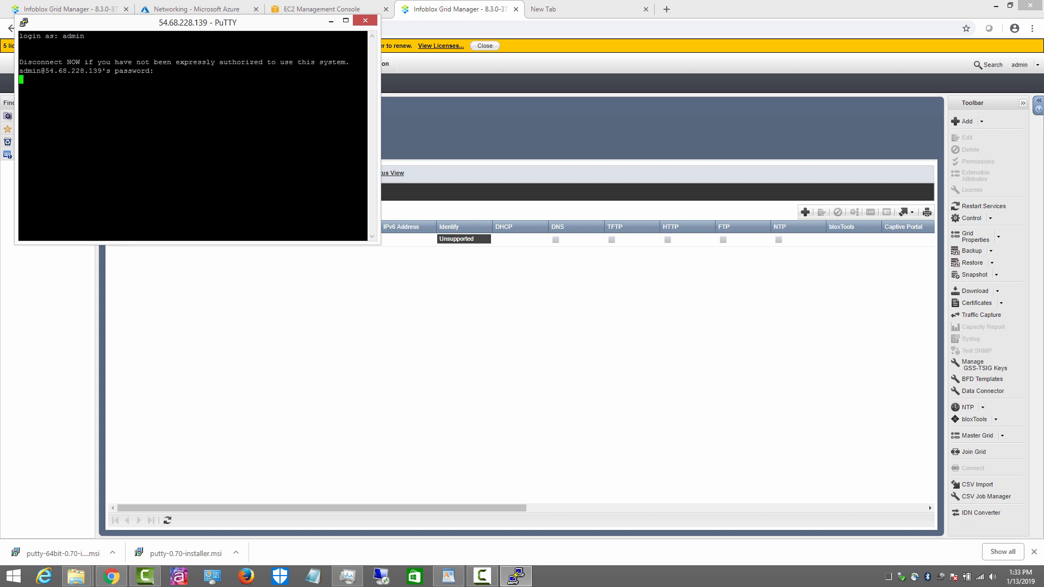
text(show license)
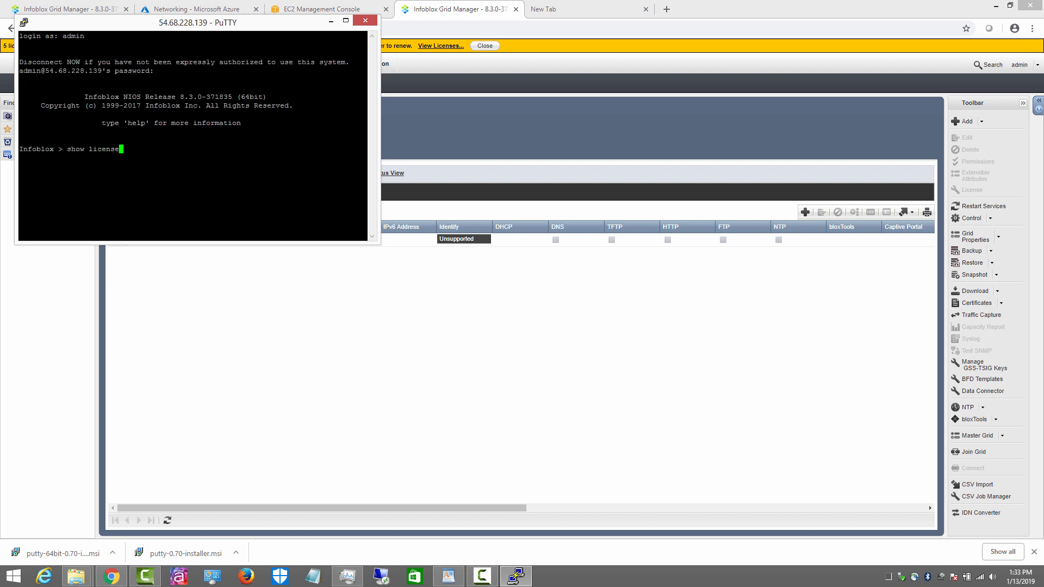
key(Return)
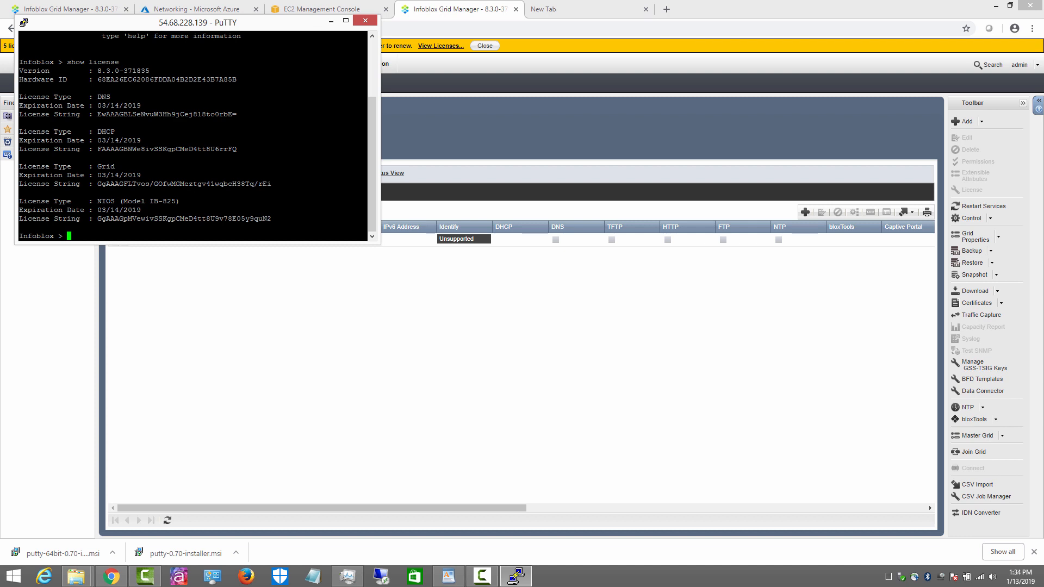
drag(242, 23, 243, 104)
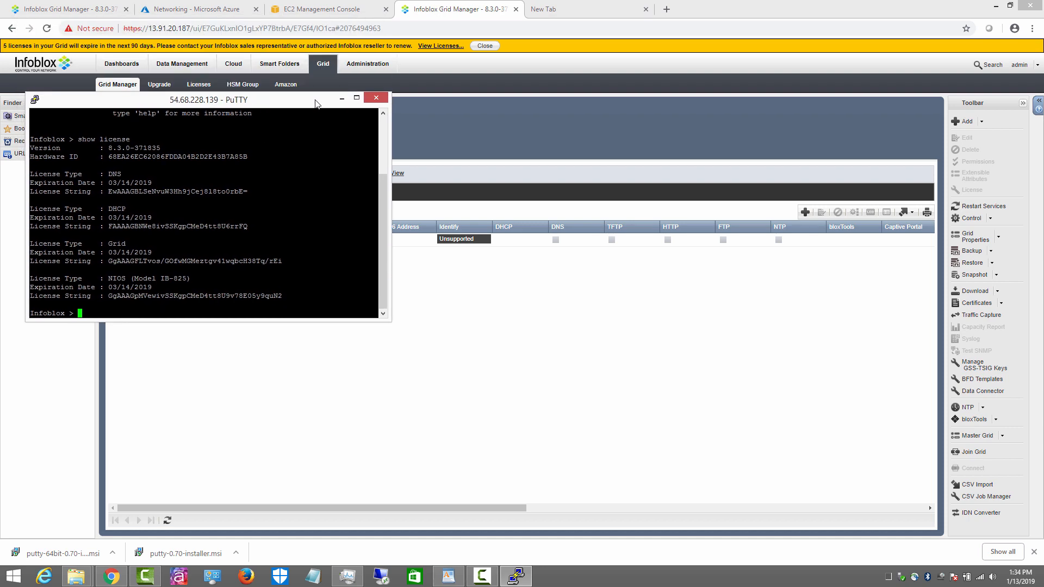
click(579, 10)
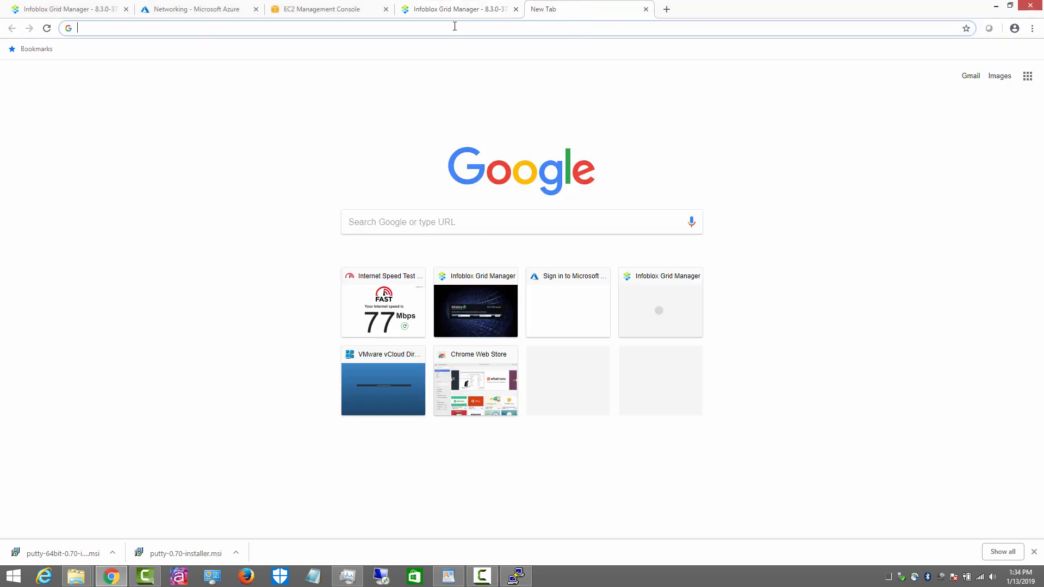
text(https:)
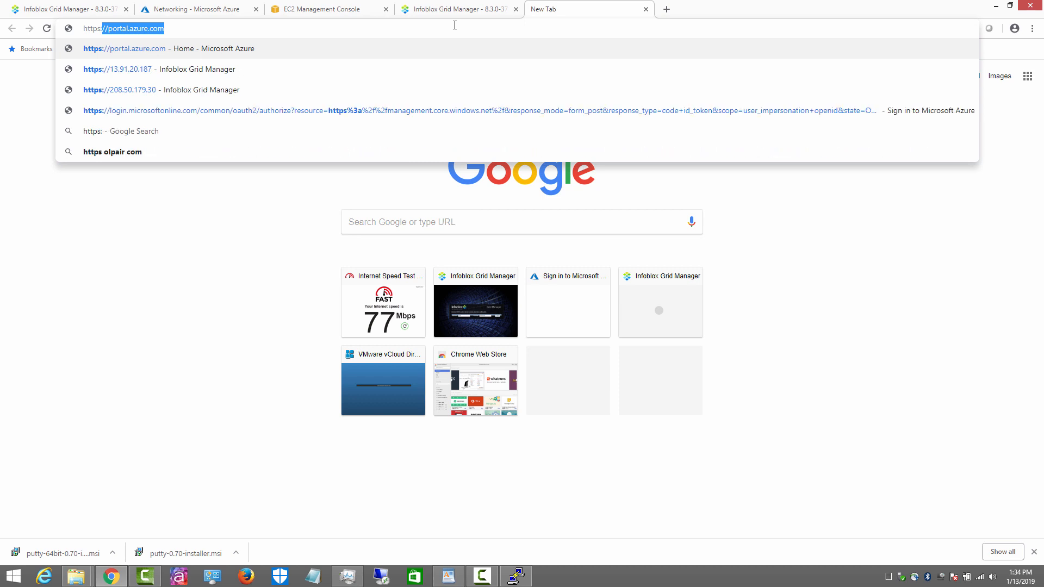
text(//54.68.228.139)
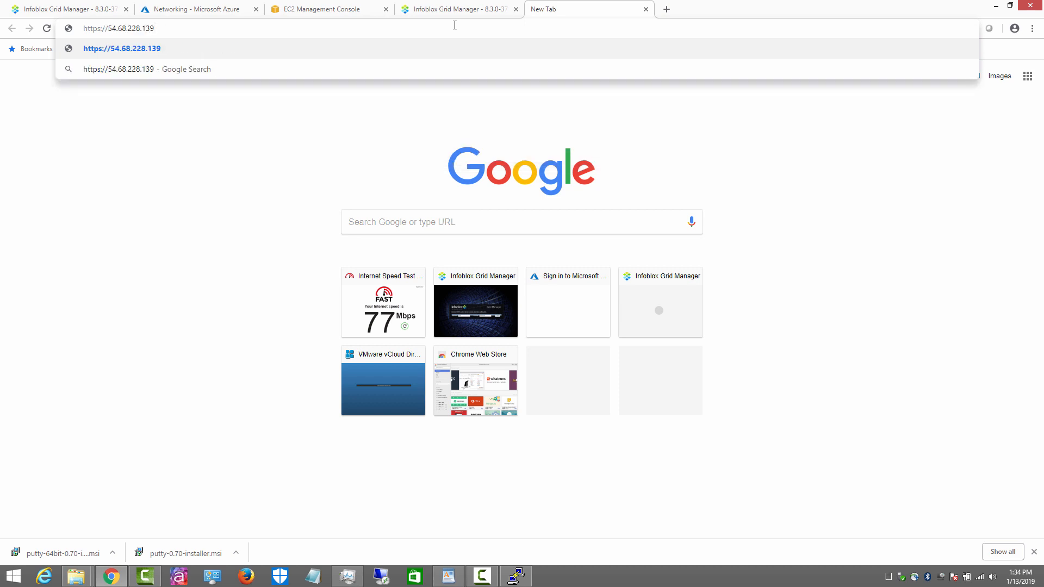
key(Return)
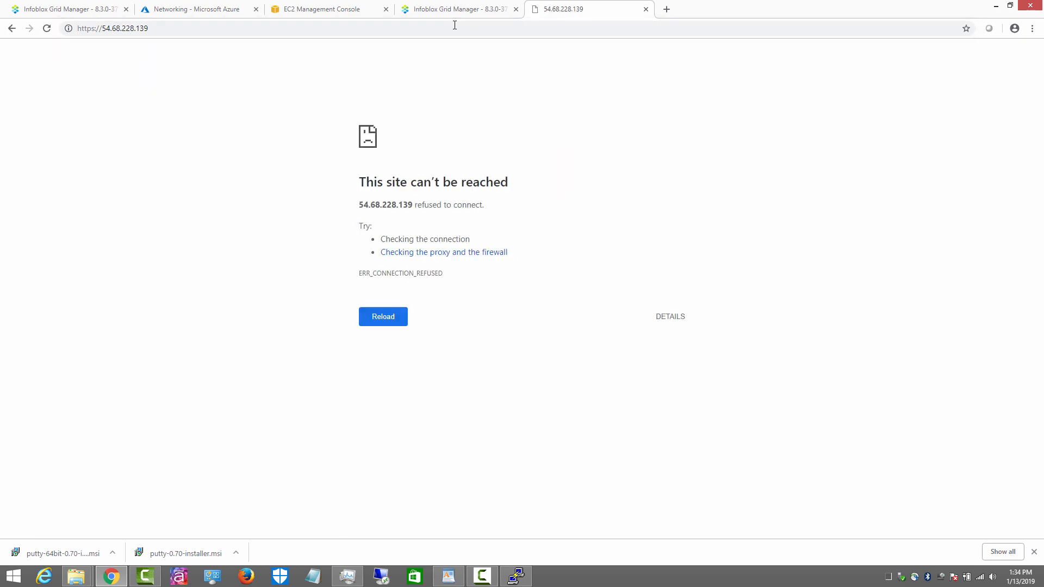
key(F5)
click(375, 308)
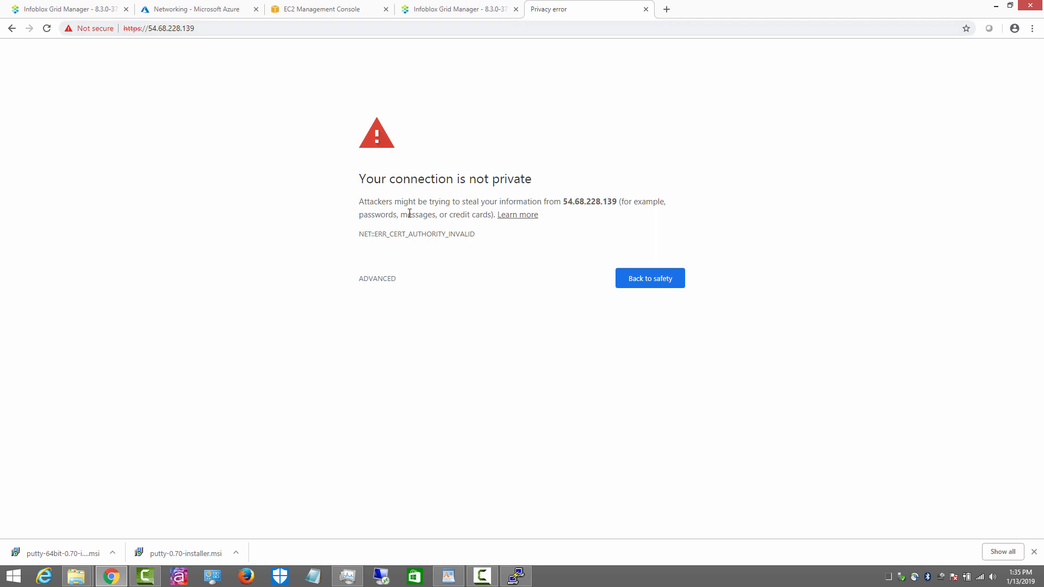
click(381, 279)
click(410, 363)
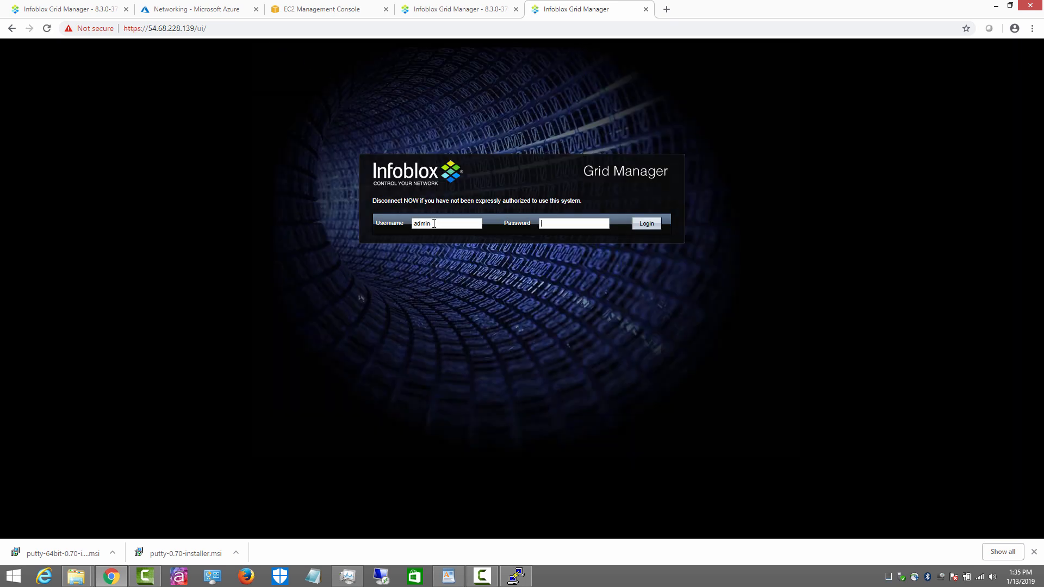
Step: Log in with the admin password and accept the licence agreement
text(••••••••)
key(Return)
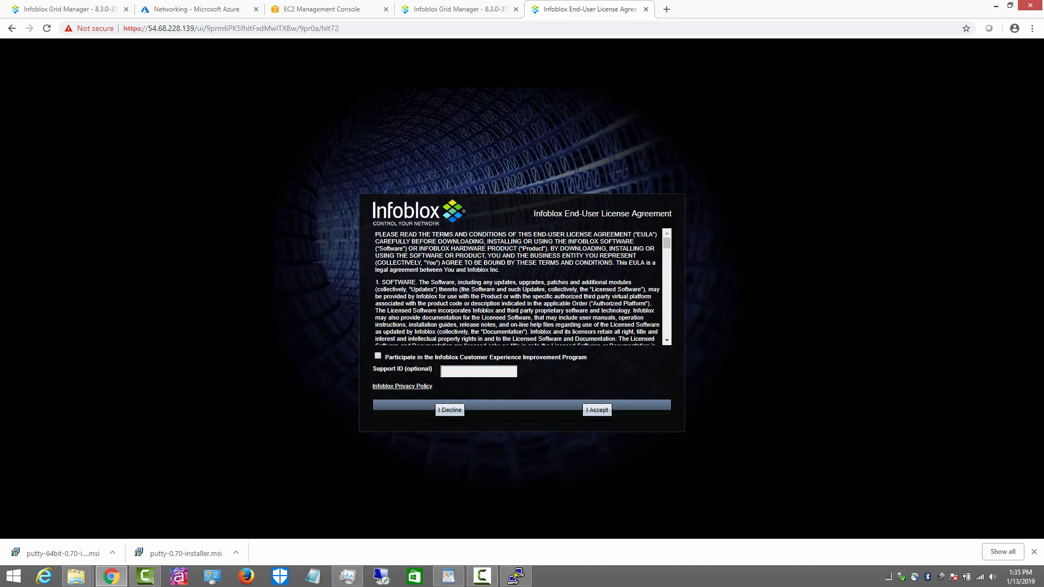
click(597, 411)
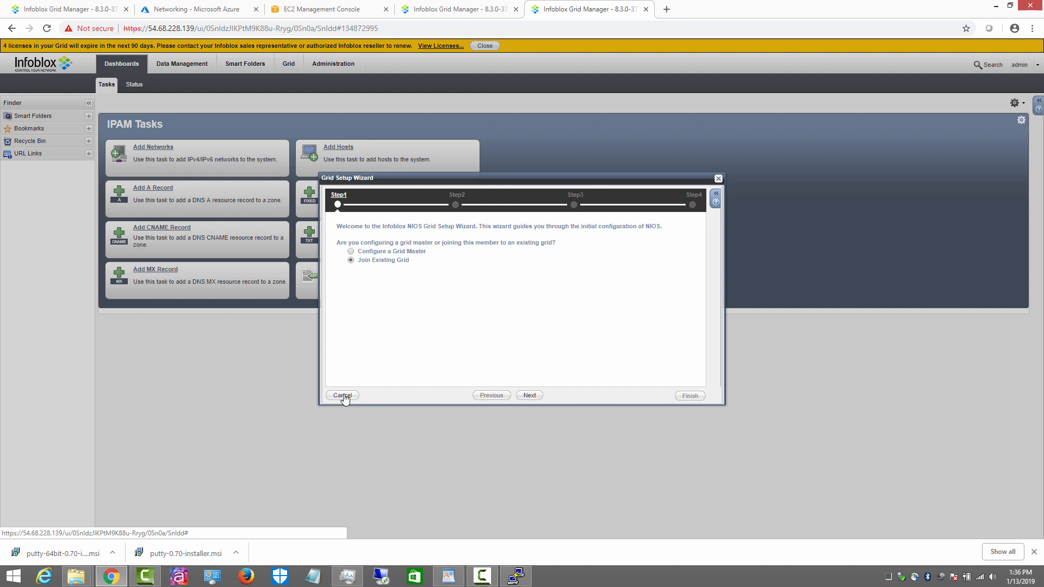
Step: Close the setup wizard and view the new grid's members list showing platform AWS
click(344, 396)
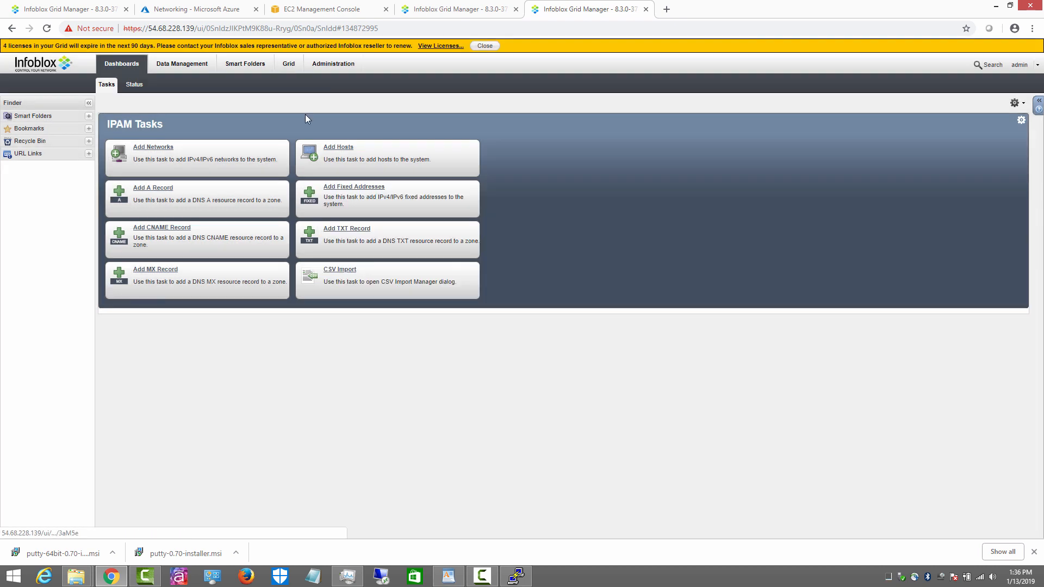
click(290, 67)
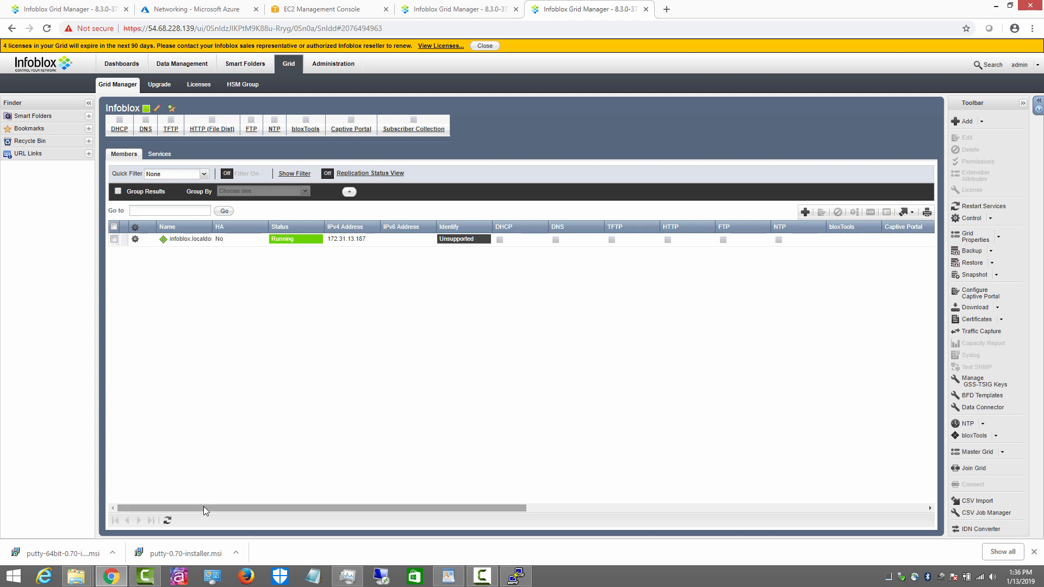
drag(203, 508, 738, 524)
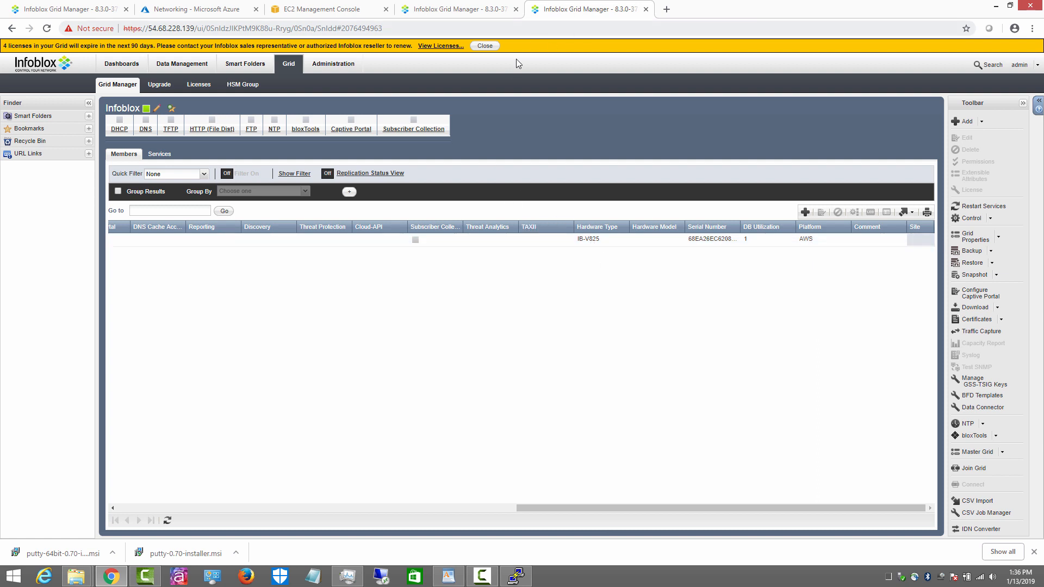
Step: Compare the members tables of the Azure, AWS and four-member grids, then return to Azure networking
click(468, 11)
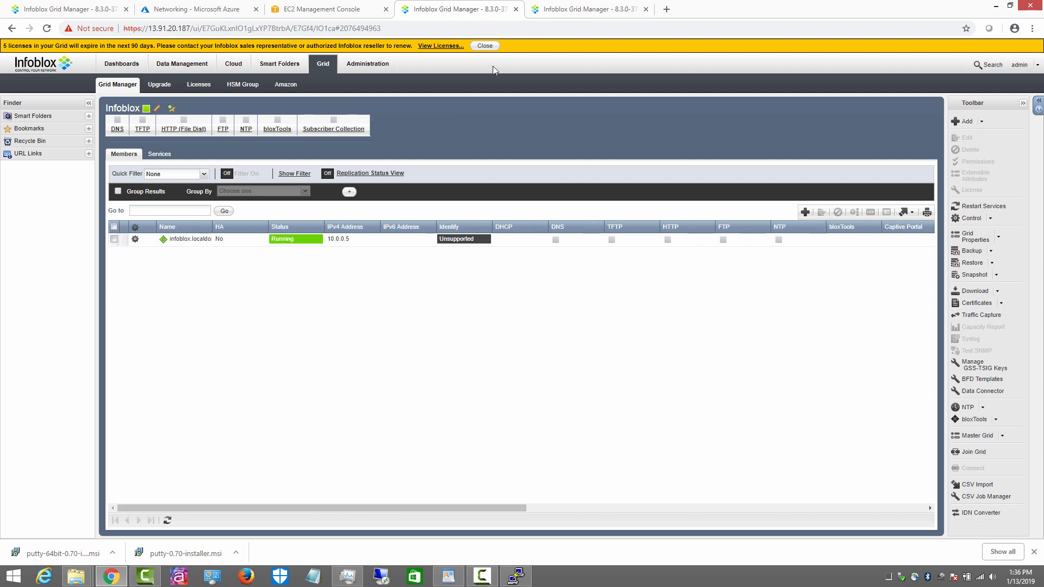
drag(500, 509, 960, 495)
click(921, 505)
click(921, 506)
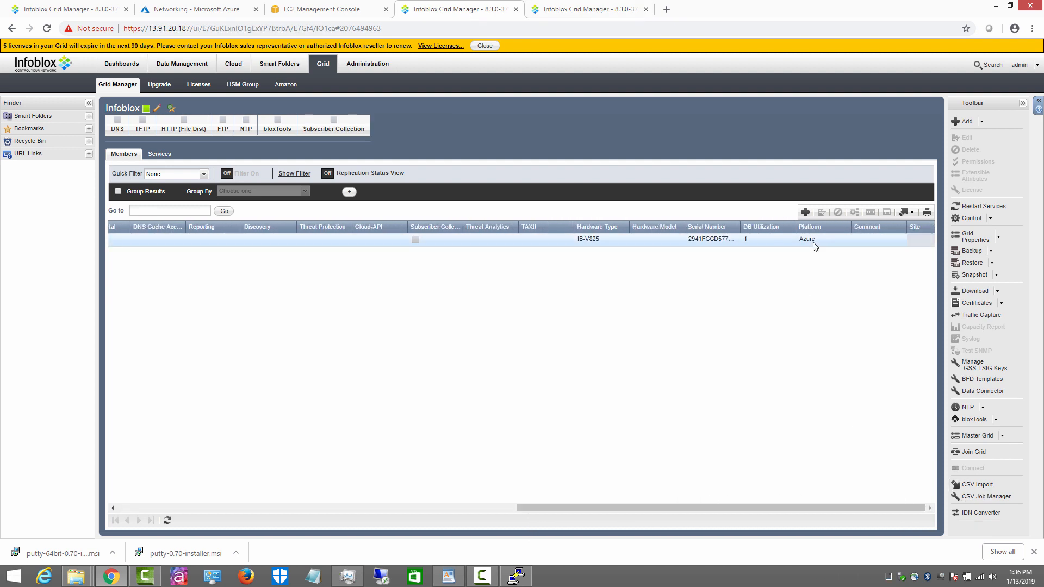
click(571, 13)
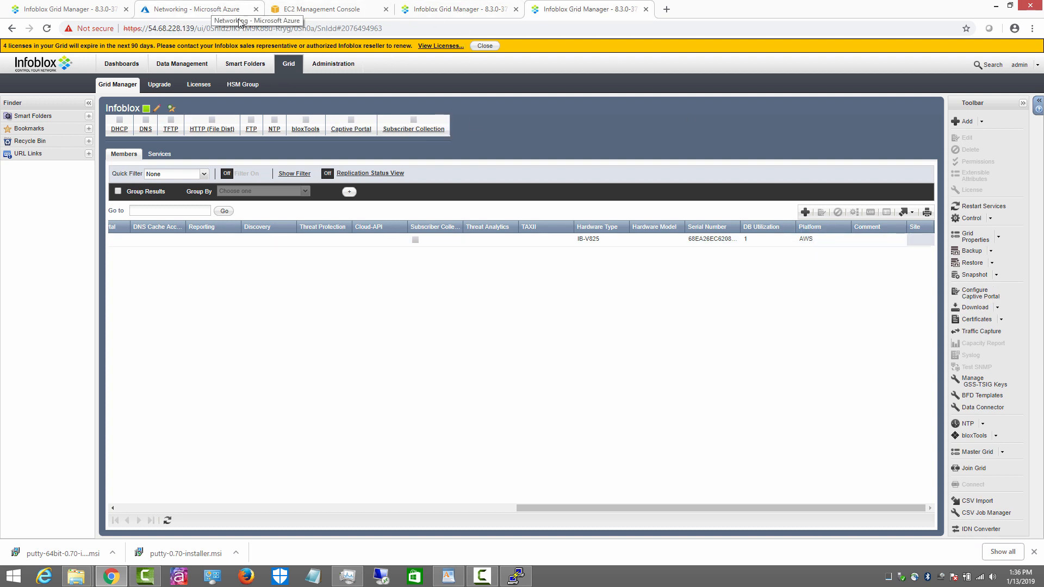
click(72, 10)
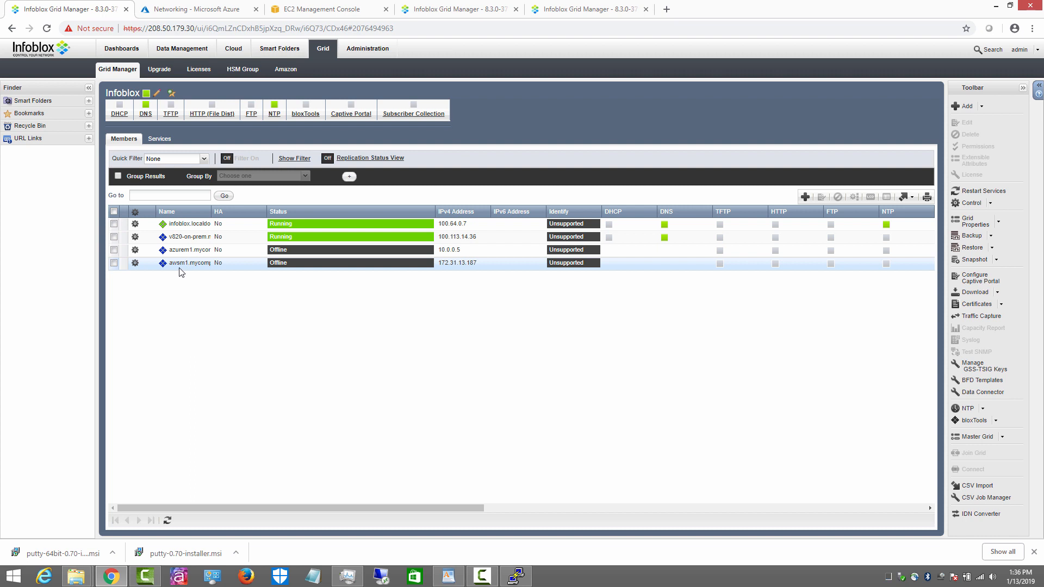
click(457, 10)
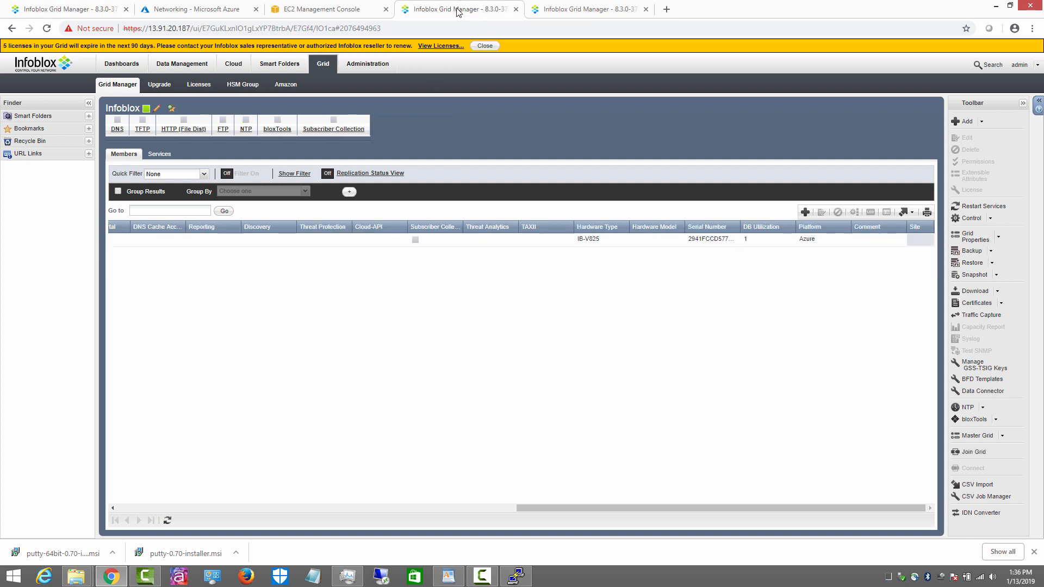
click(567, 11)
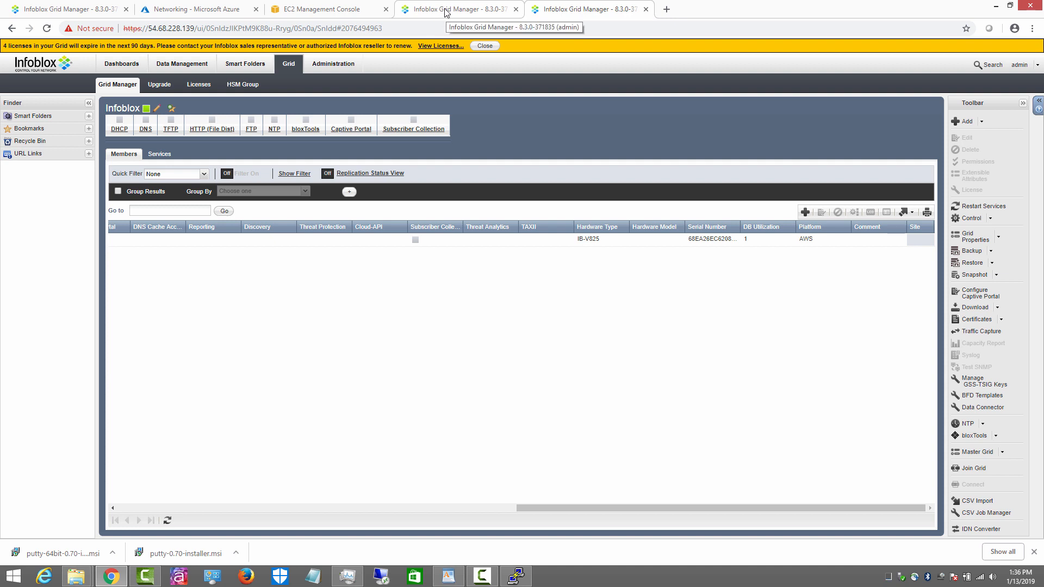
click(84, 10)
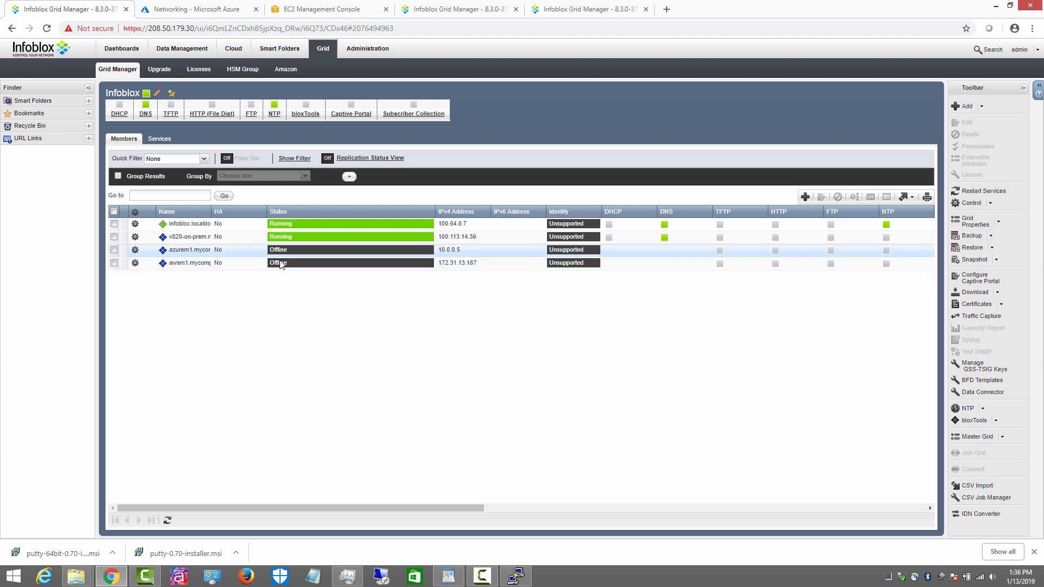
click(216, 12)
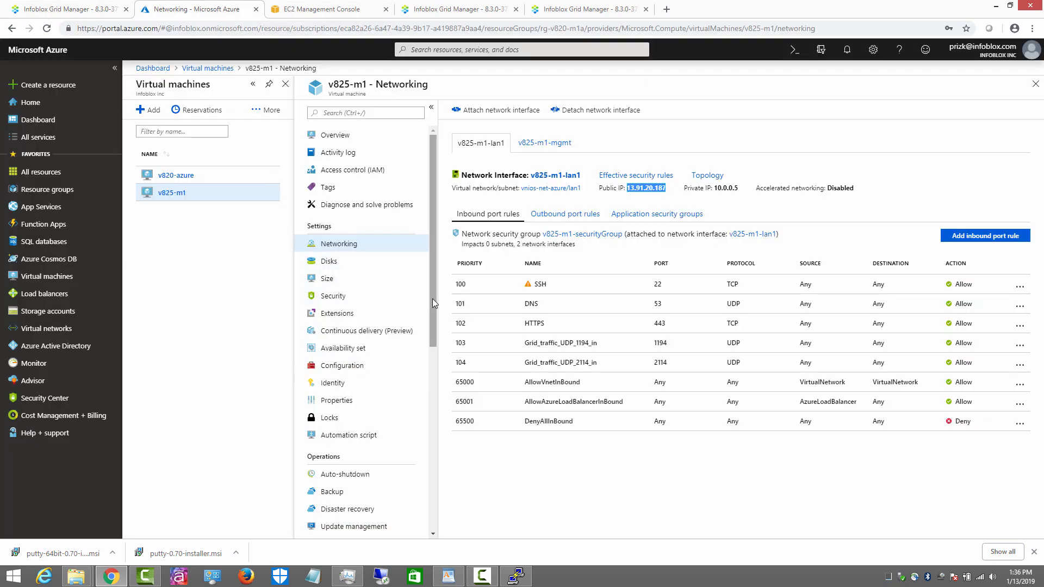
Step: Start set membership in v825-m1's serial console
drag(432, 301, 431, 511)
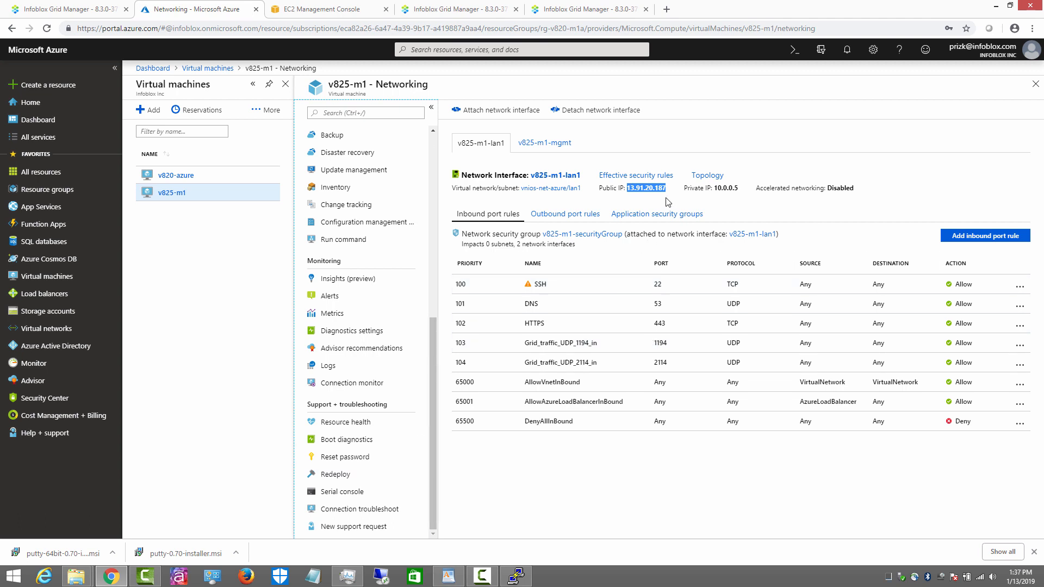
click(344, 491)
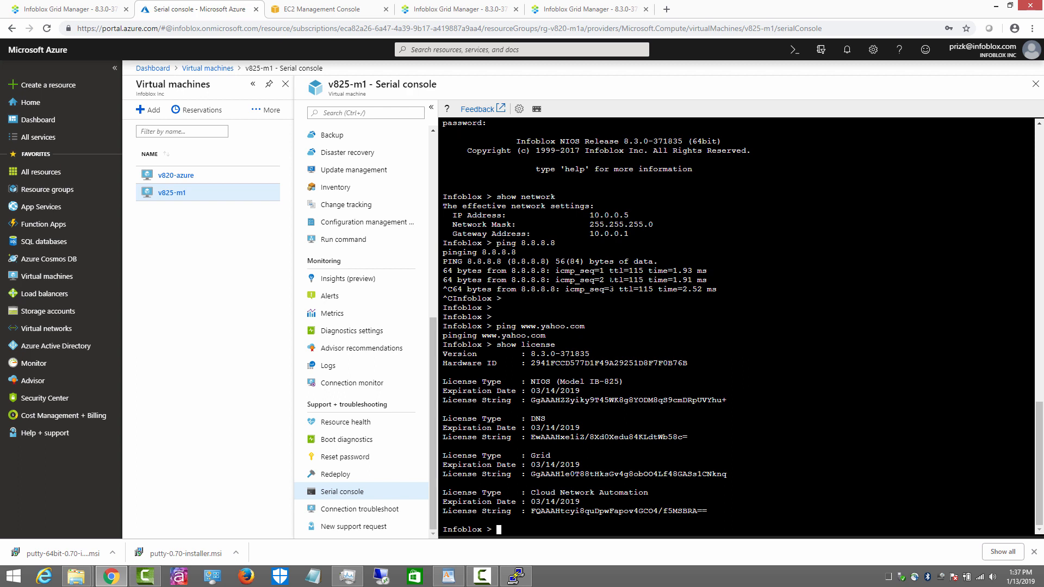
key(Return)
text(set m)
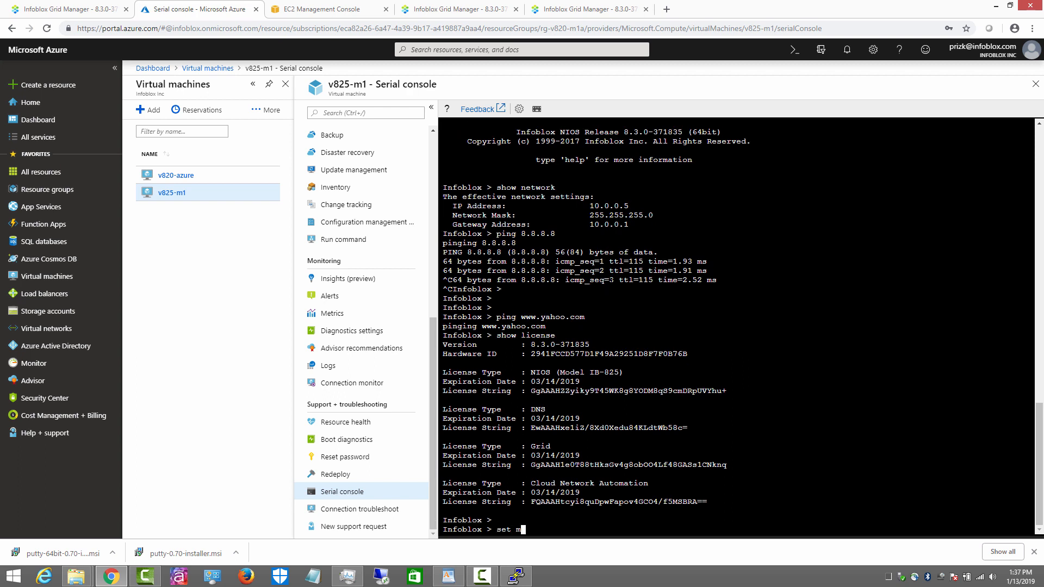
text(embership)
key(Return)
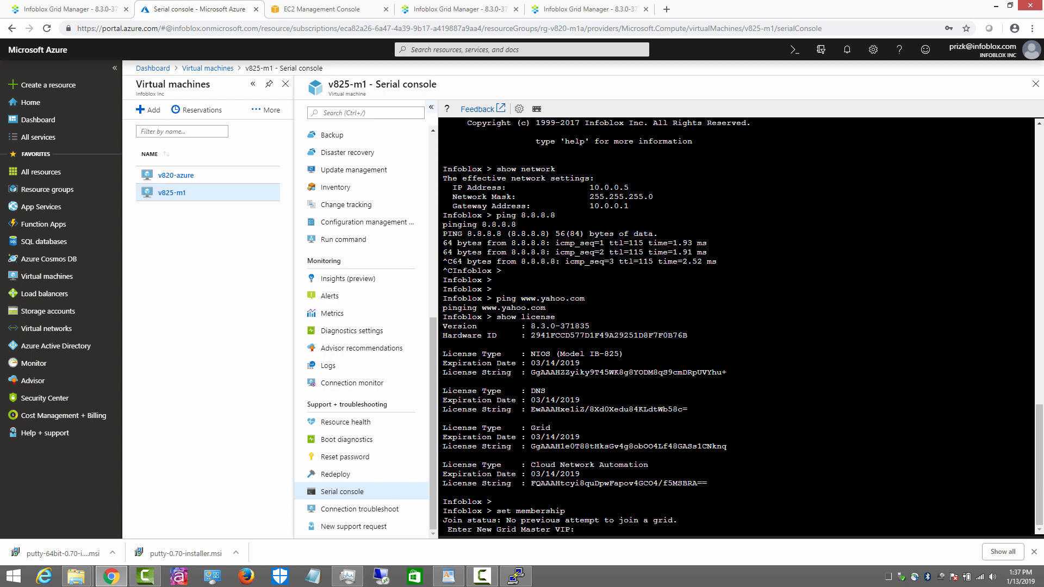
Step: Copy the grid master IP 208.50.179.30 from the four-member grid's address bar
click(81, 10)
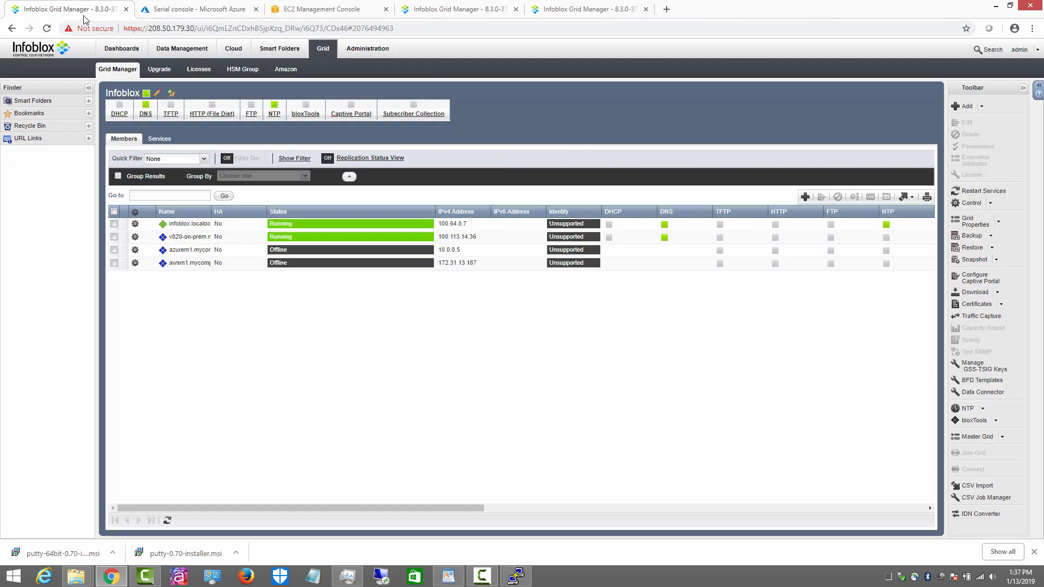
click(150, 28)
click(150, 29)
drag(150, 28, 184, 30)
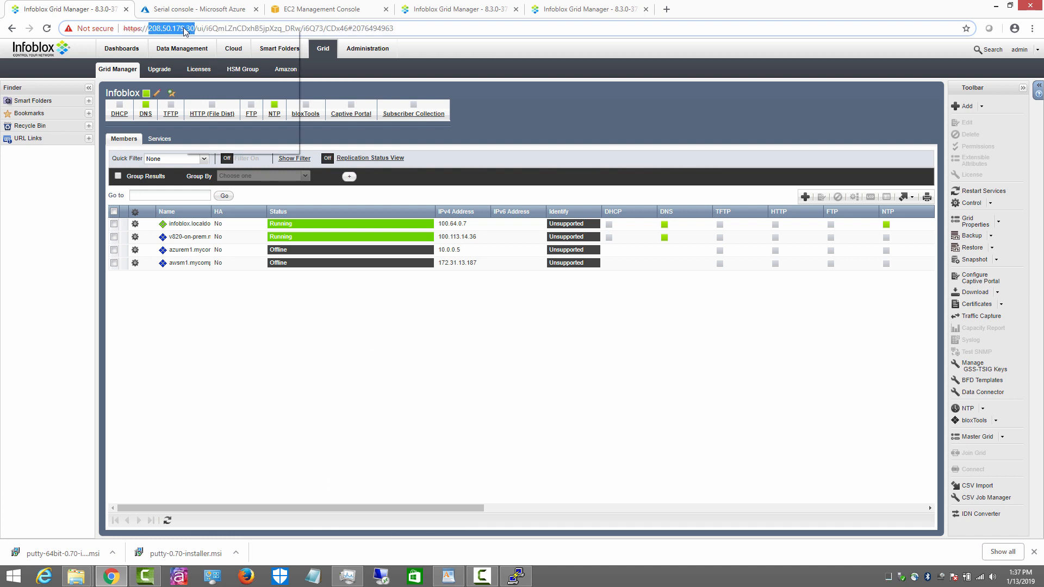
right_click(185, 31)
click(211, 67)
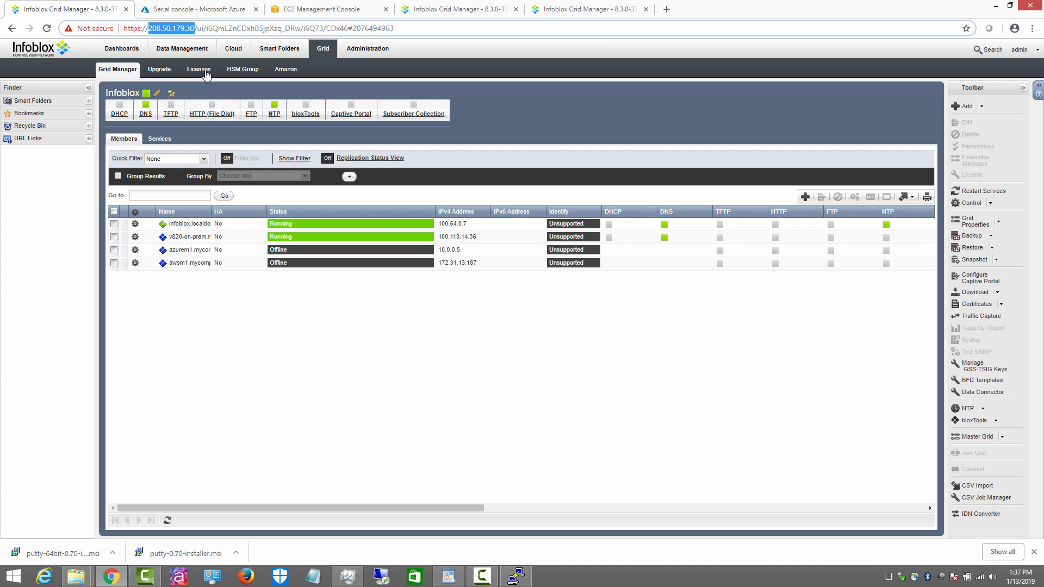
mouse_move(182, 30)
mouse_down()
mouse_move(185, 15)
mouse_move(195, 22)
mouse_move(179, 33)
mouse_up()
Step: Paste 208.50.179.30 as the grid master VIP in the serial console
click(313, 11)
click(449, 12)
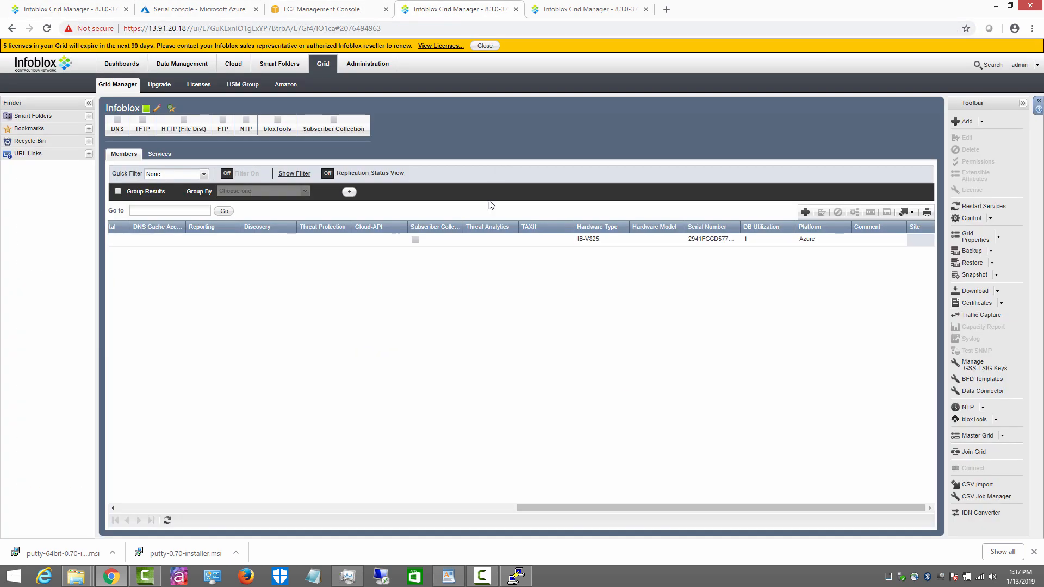
click(197, 11)
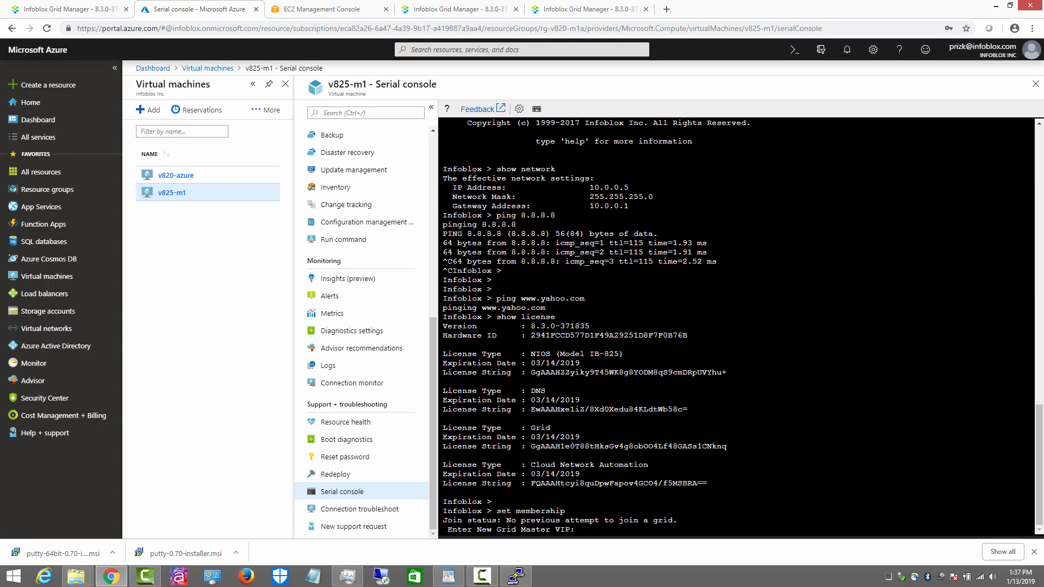
right_click(565, 460)
click(596, 374)
key(Return)
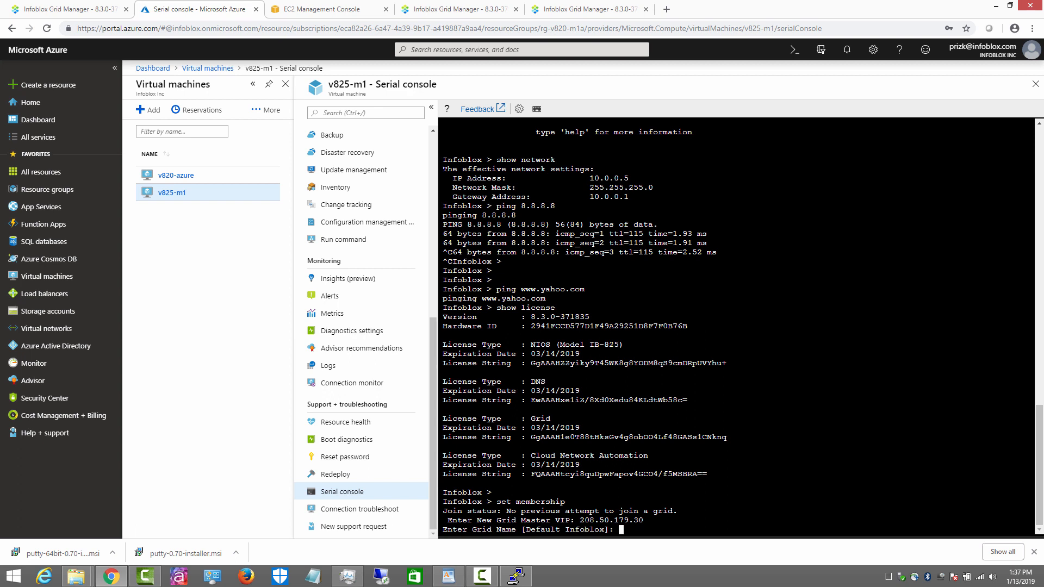
Step: Keep the default grid name, enter the shared secret and confirm joining the grid
key(Return)
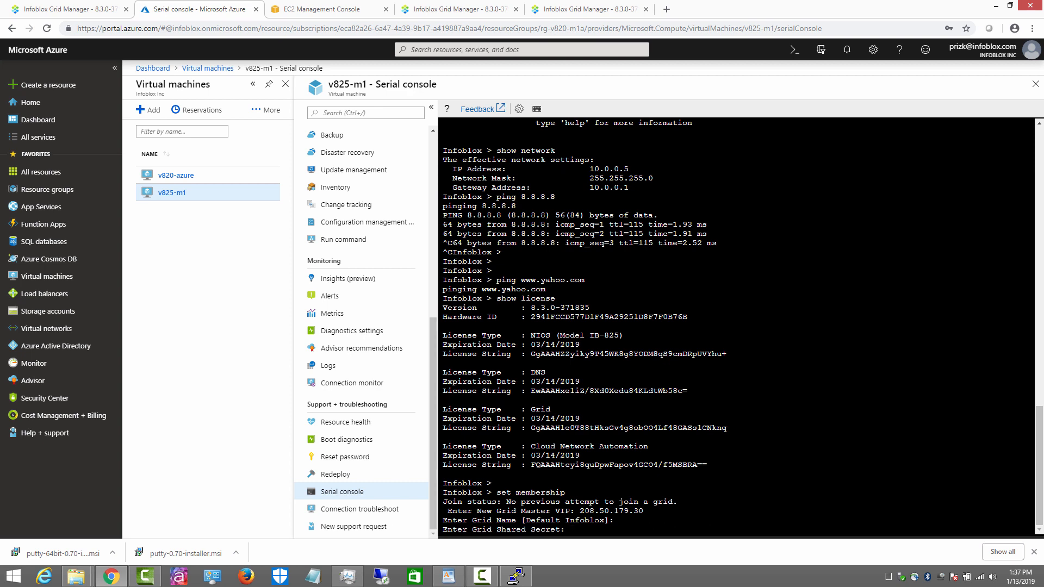
text(test)
key(Return)
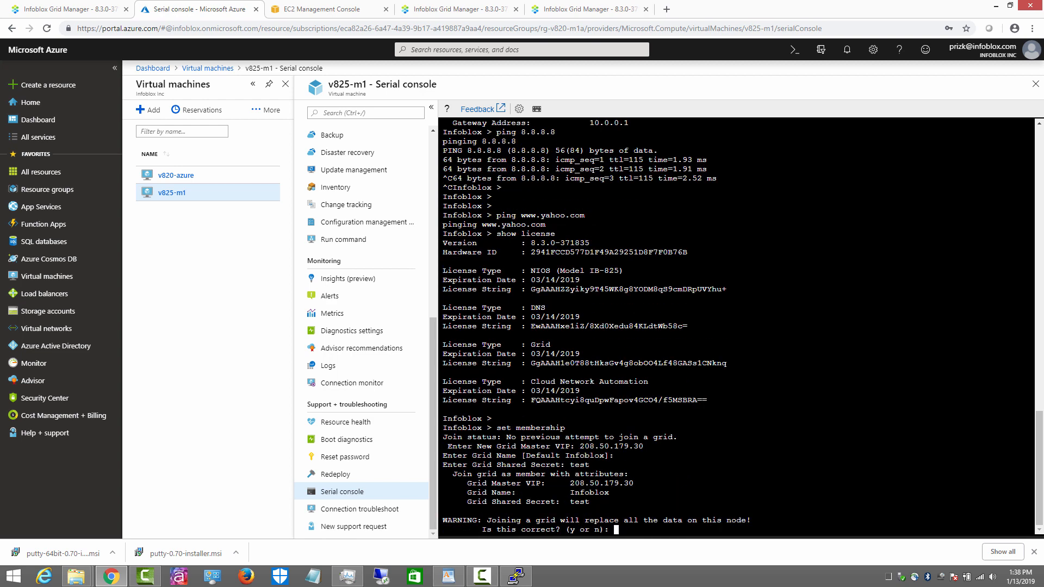
text(y)
key(Return)
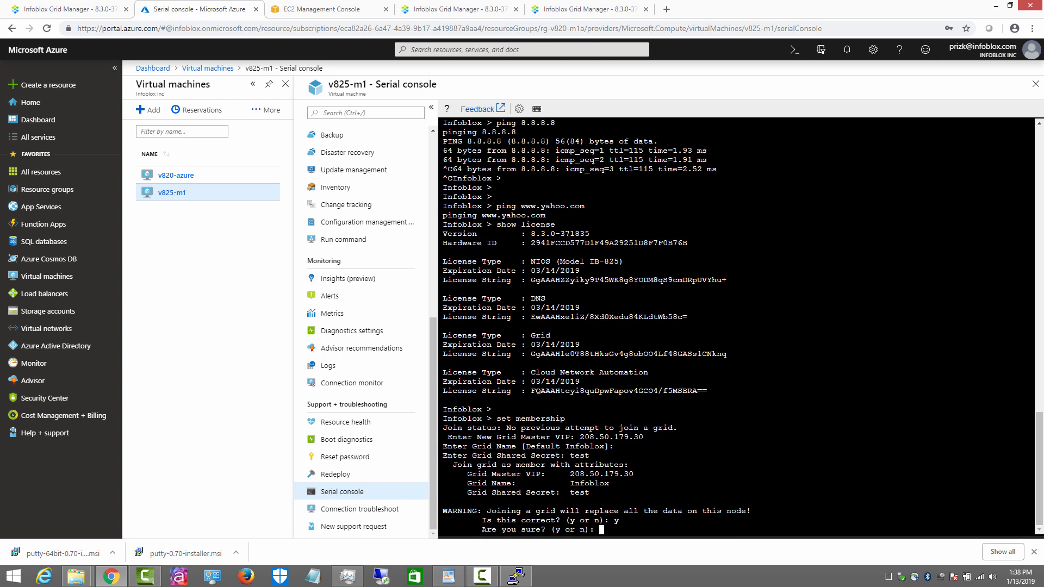
text(y)
key(Return)
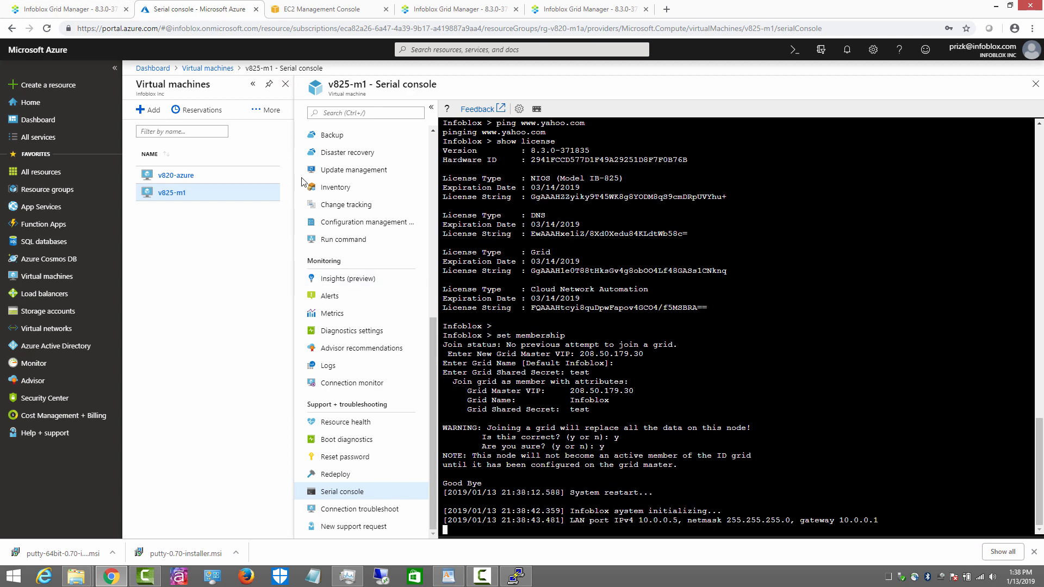
Step: Refresh the members list and check the console until azurem1 shows Offline while restarting
click(66, 10)
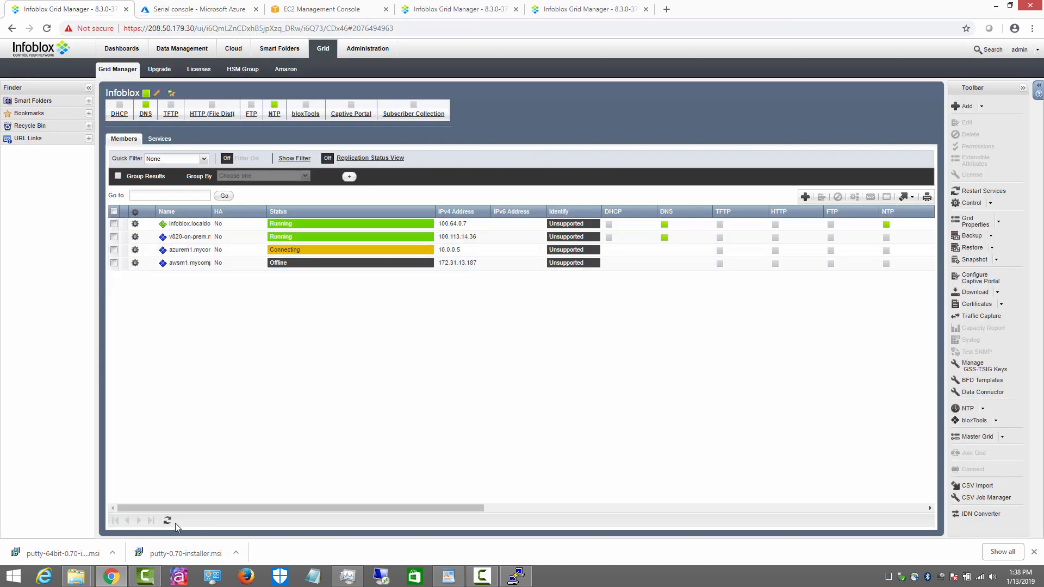
click(167, 522)
click(167, 522)
click(214, 9)
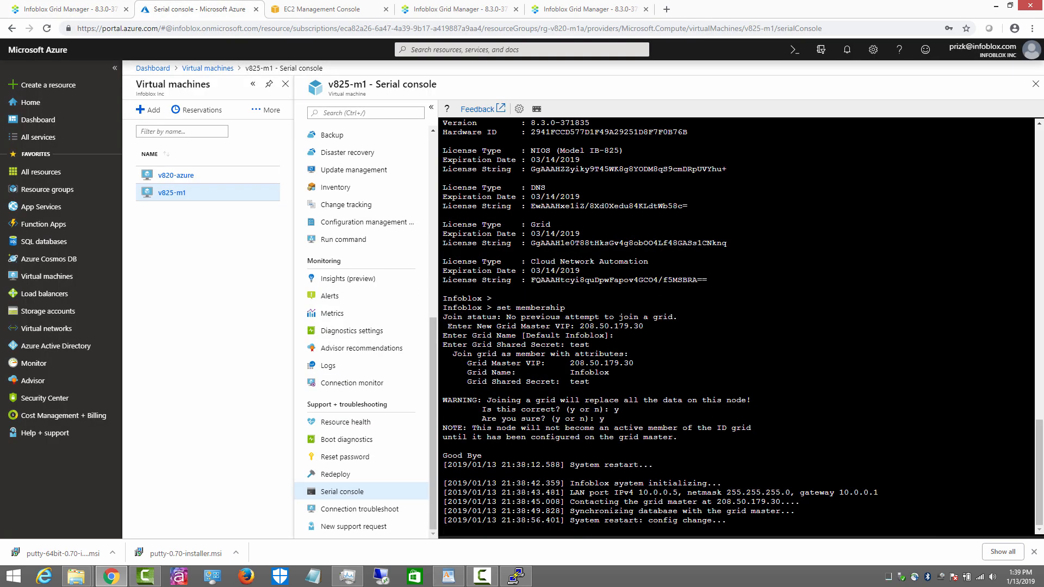
click(73, 9)
click(166, 523)
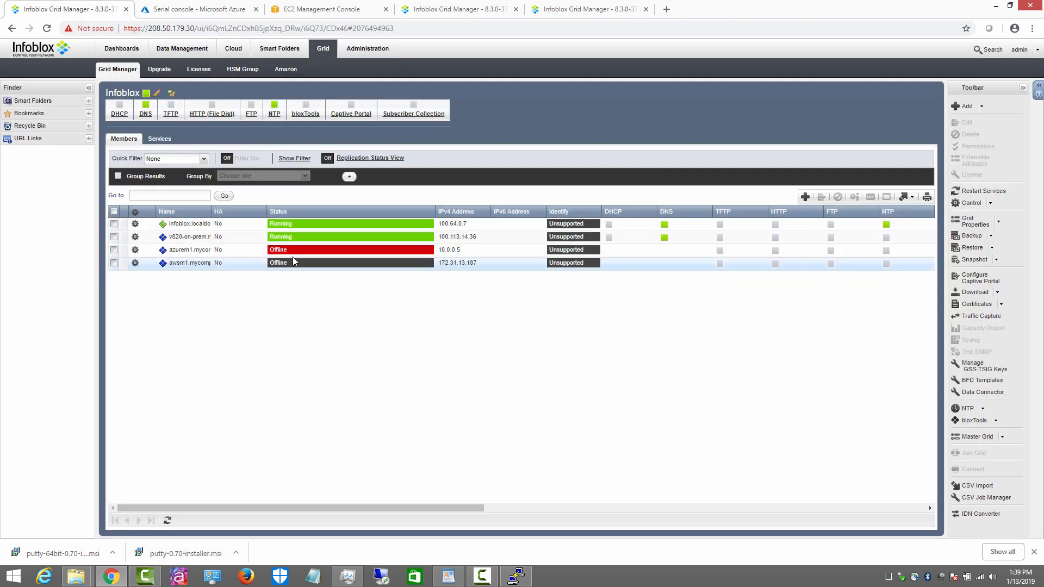
Step: Refresh members until azurem1 shows Running, then view DNS Services showing its DNS Offline
click(186, 11)
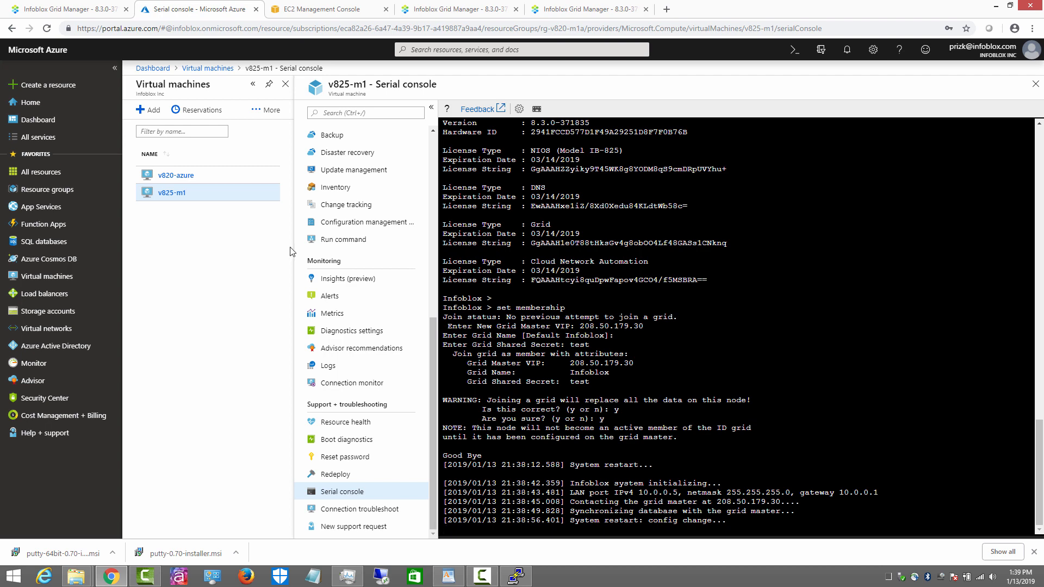
click(78, 10)
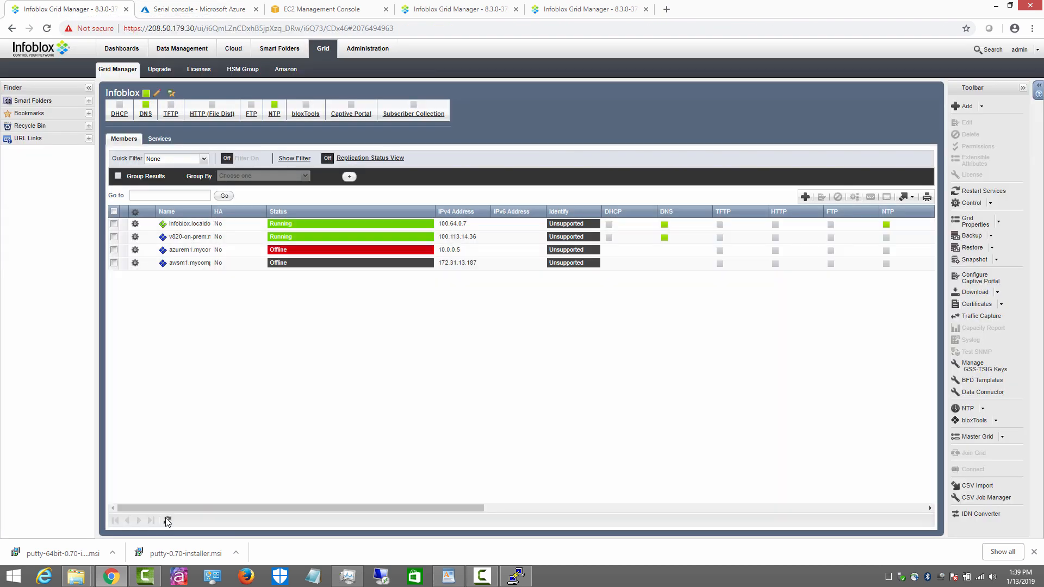
click(194, 10)
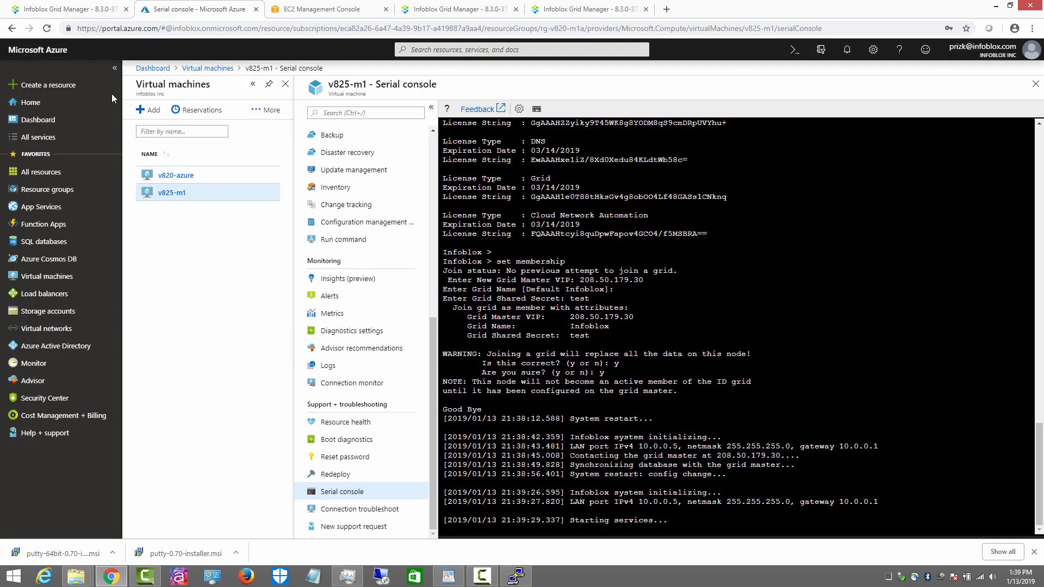
click(68, 9)
click(168, 522)
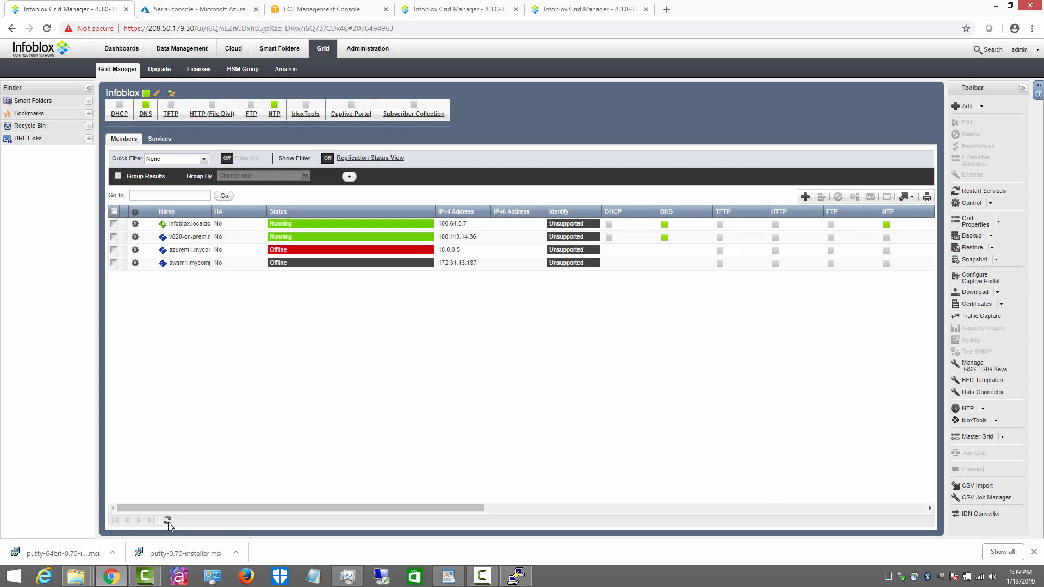
click(168, 522)
click(191, 9)
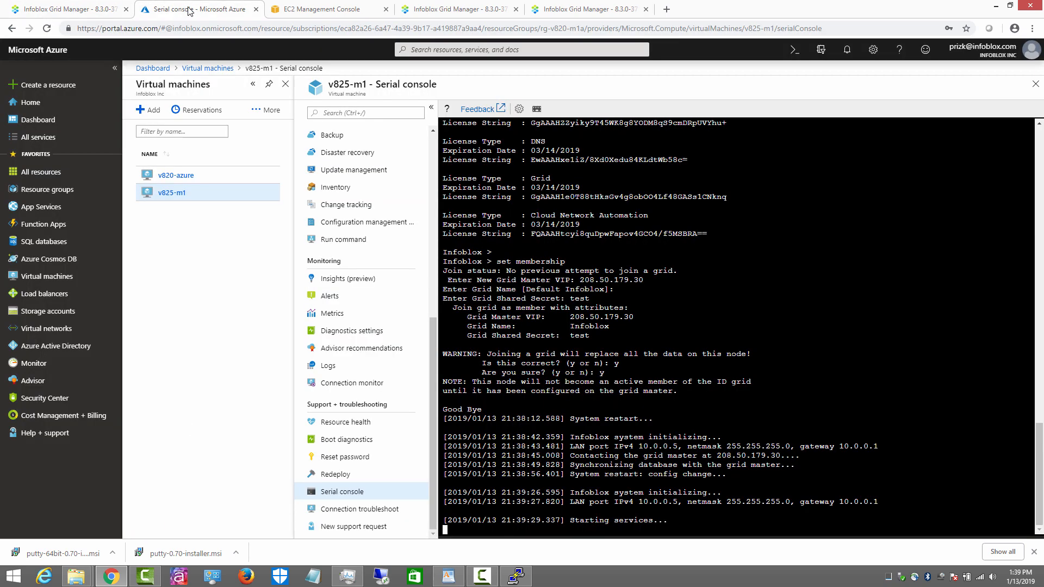
click(65, 8)
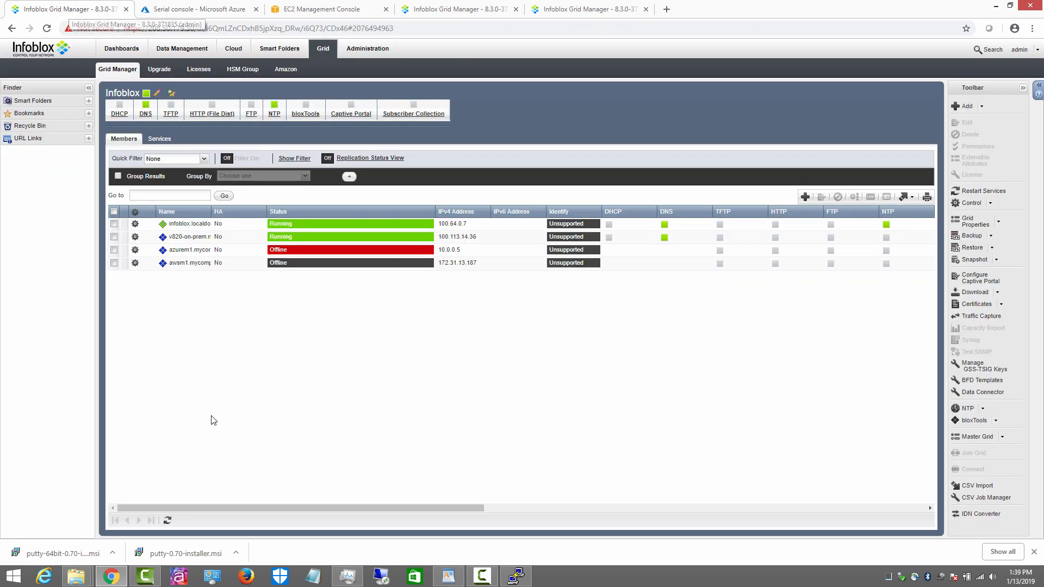
click(167, 521)
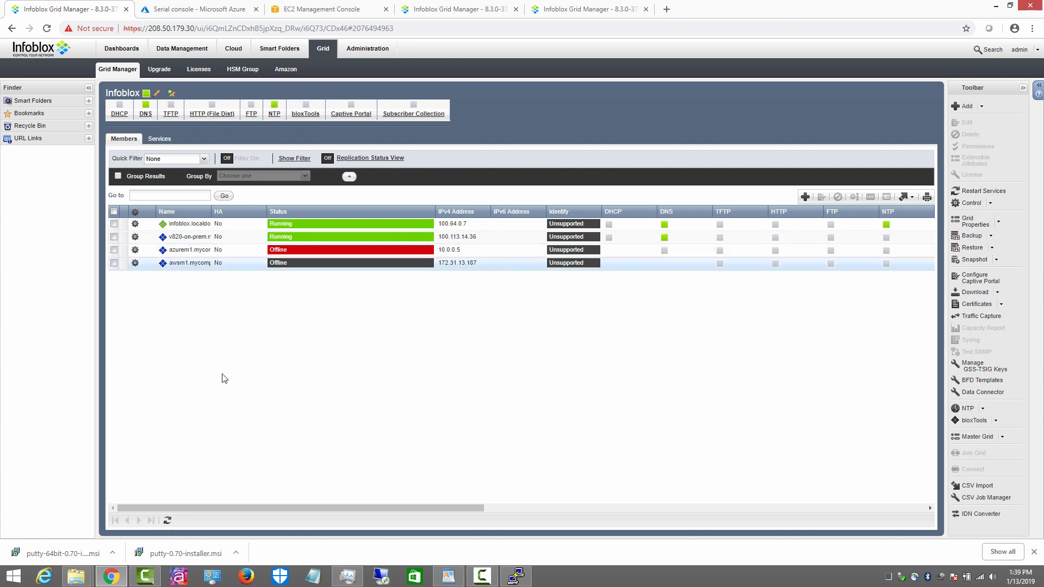
click(168, 520)
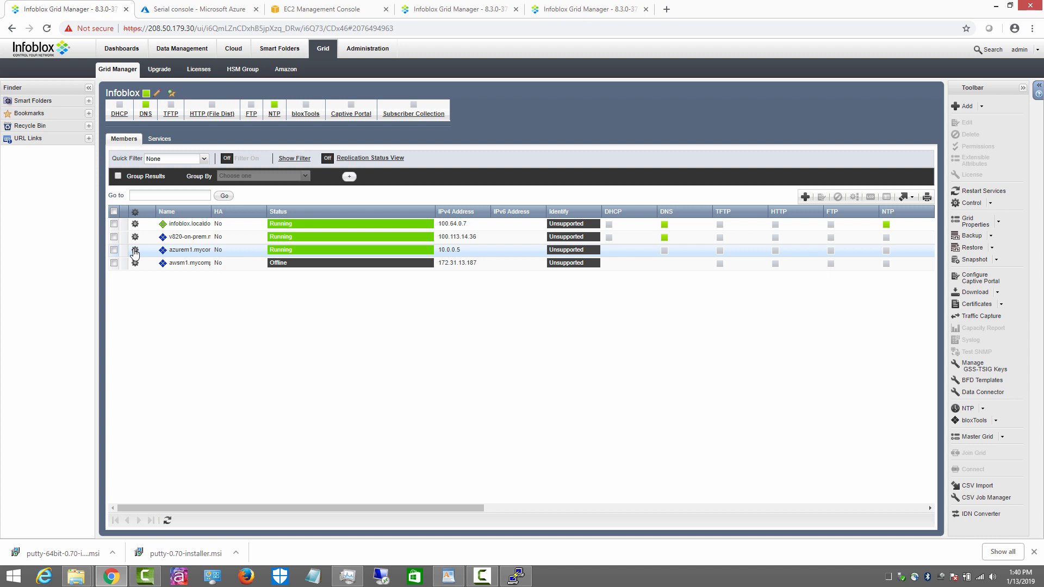
click(155, 139)
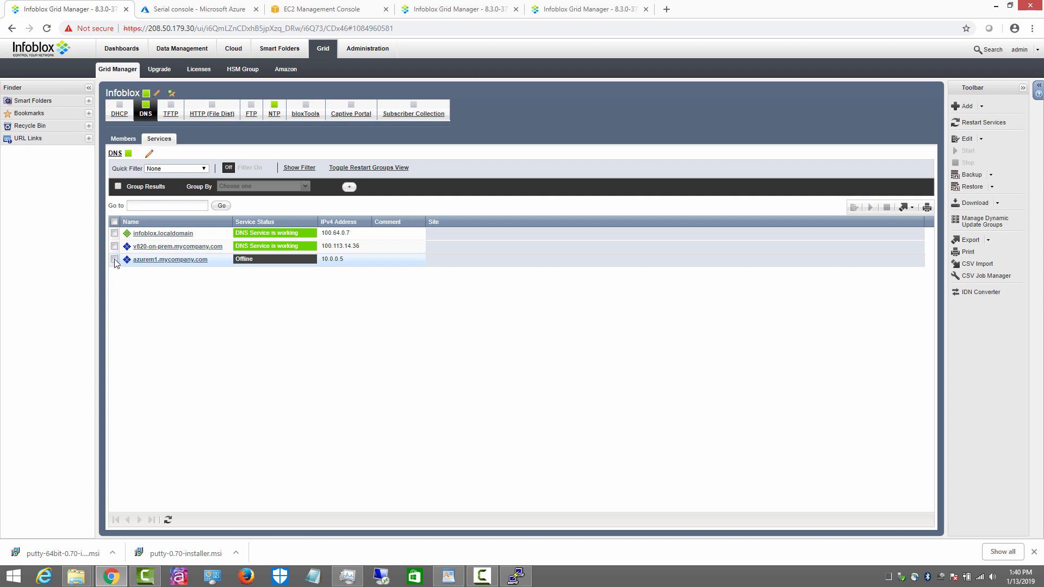
Step: Start and confirm the DNS service on azurem1.mycompany.com, then dismiss the status notice
click(114, 260)
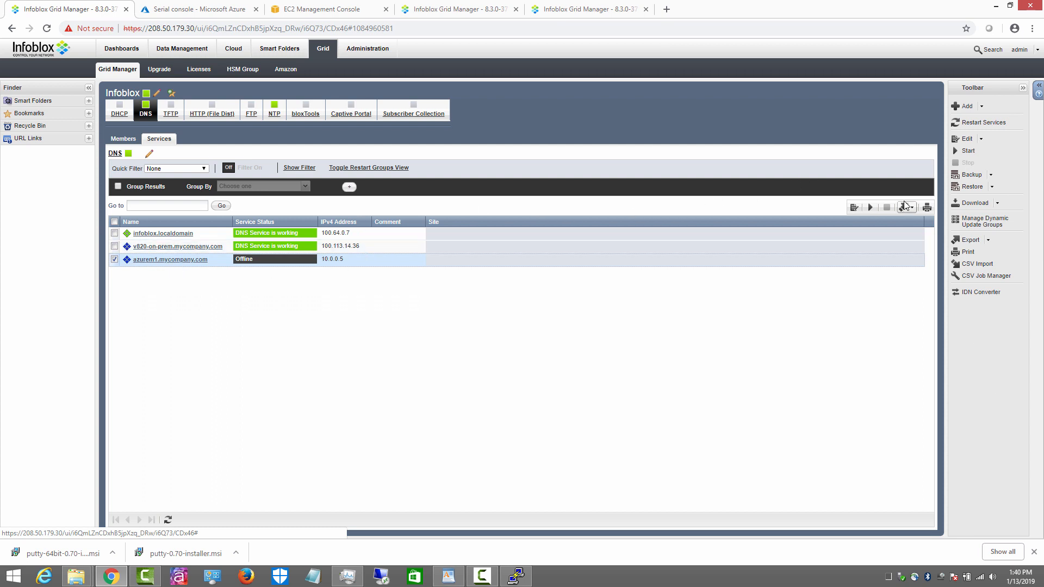
click(869, 208)
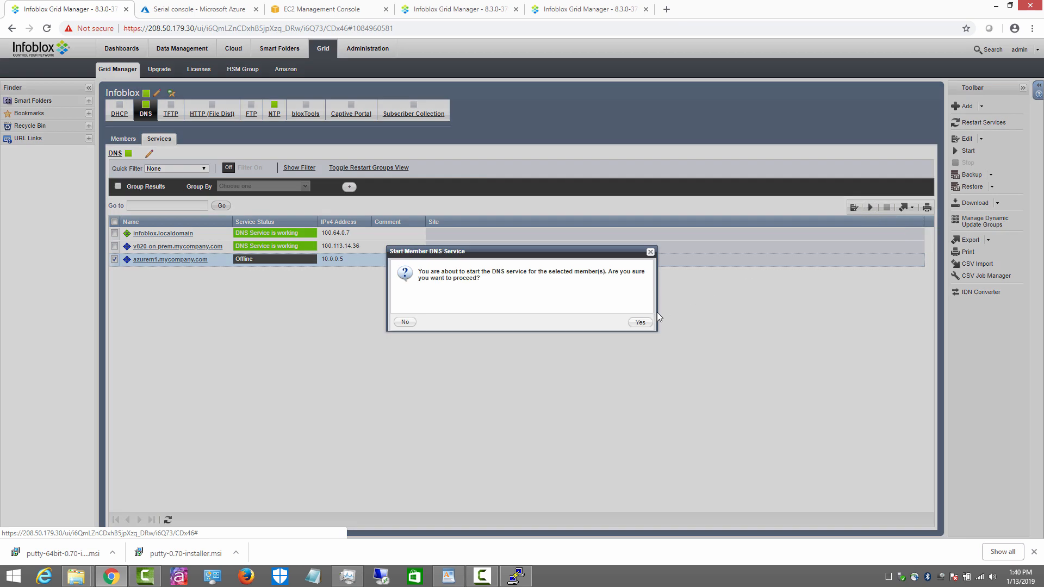
click(640, 322)
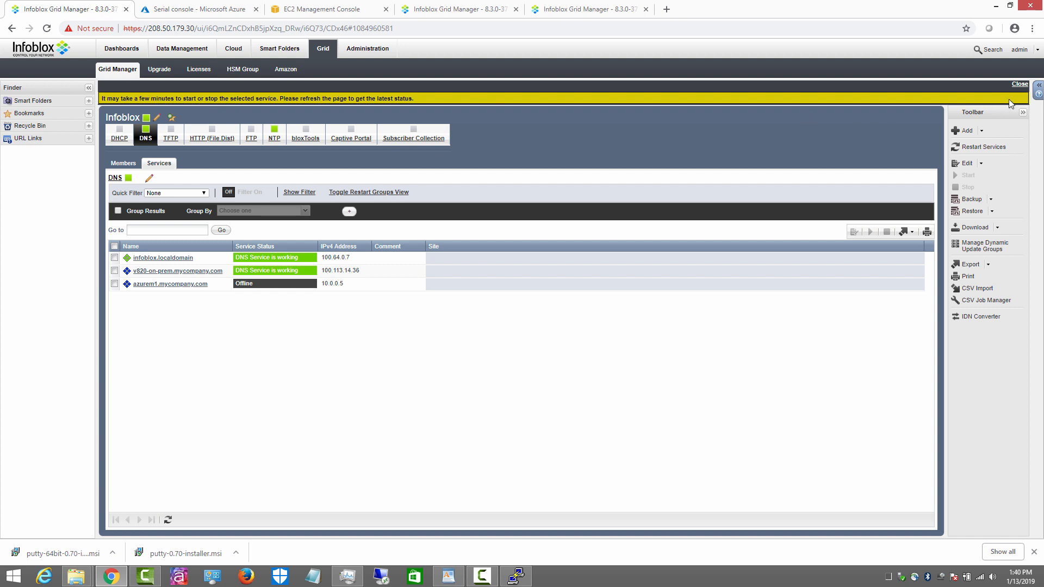
click(1020, 85)
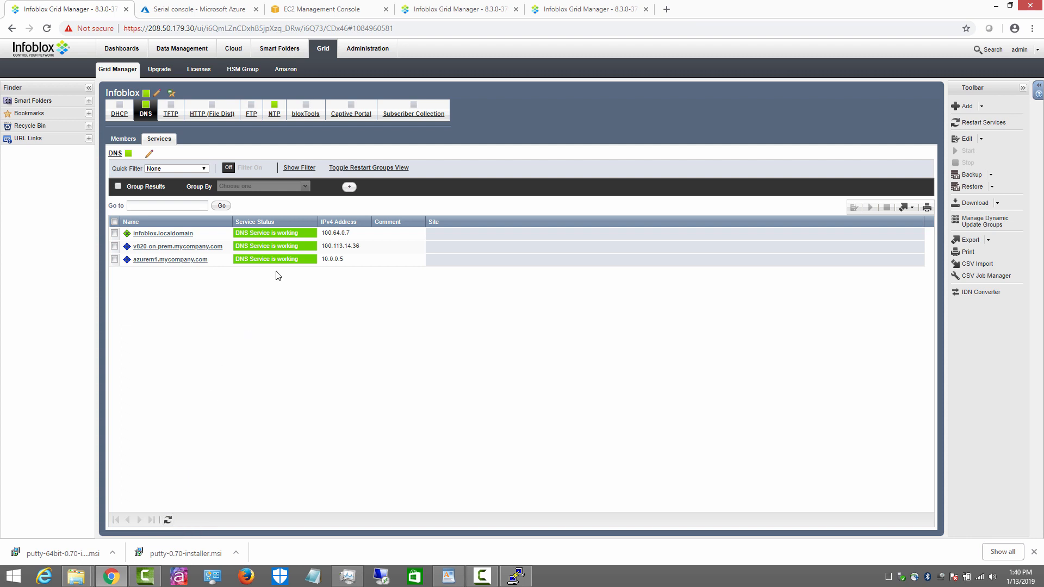
Step: Return to the Grid Members list and select the azurem1 member
click(122, 139)
double_click(216, 249)
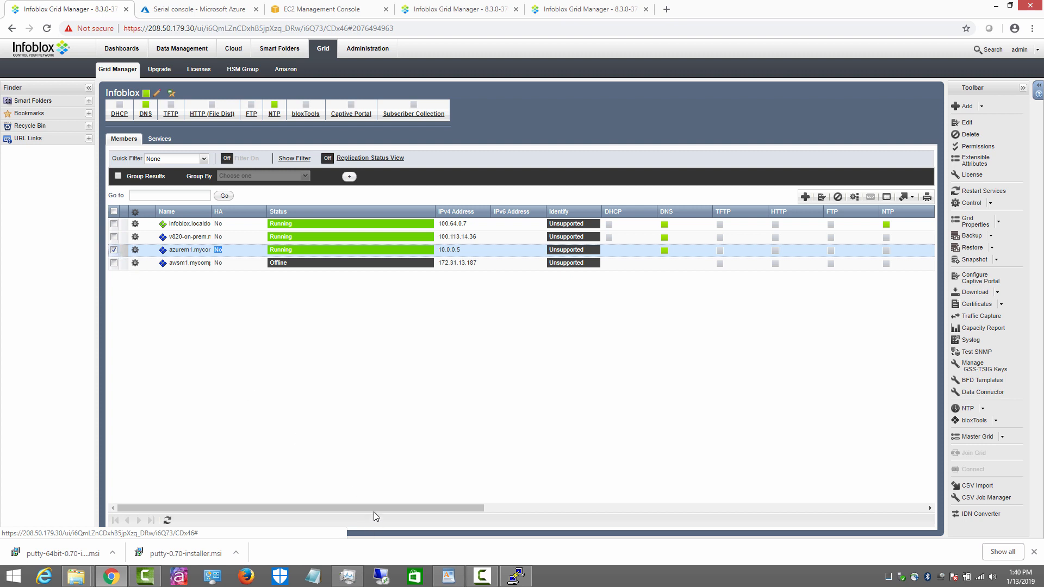
drag(373, 511, 816, 522)
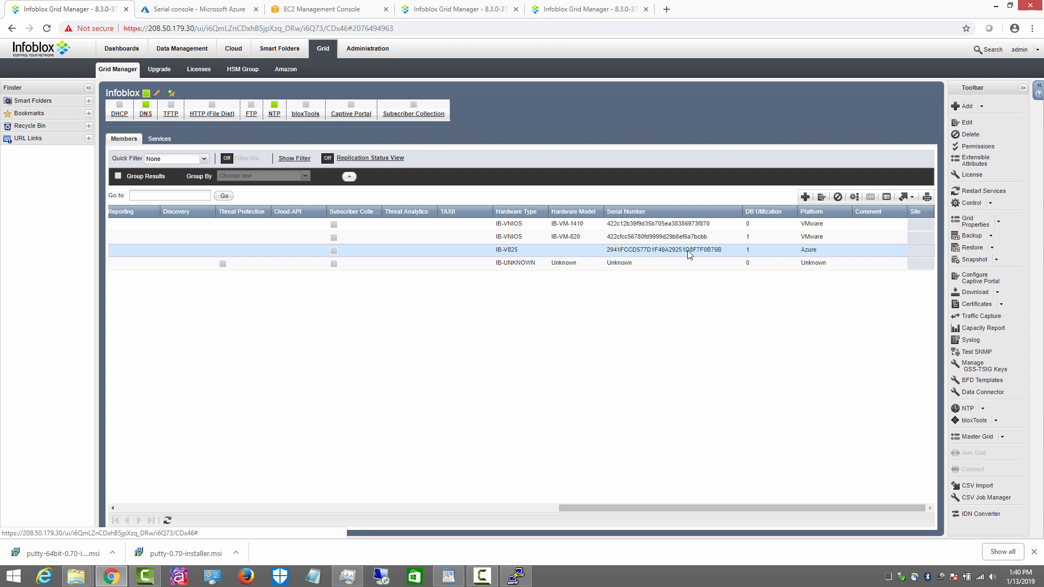
drag(578, 509, 86, 509)
click(158, 508)
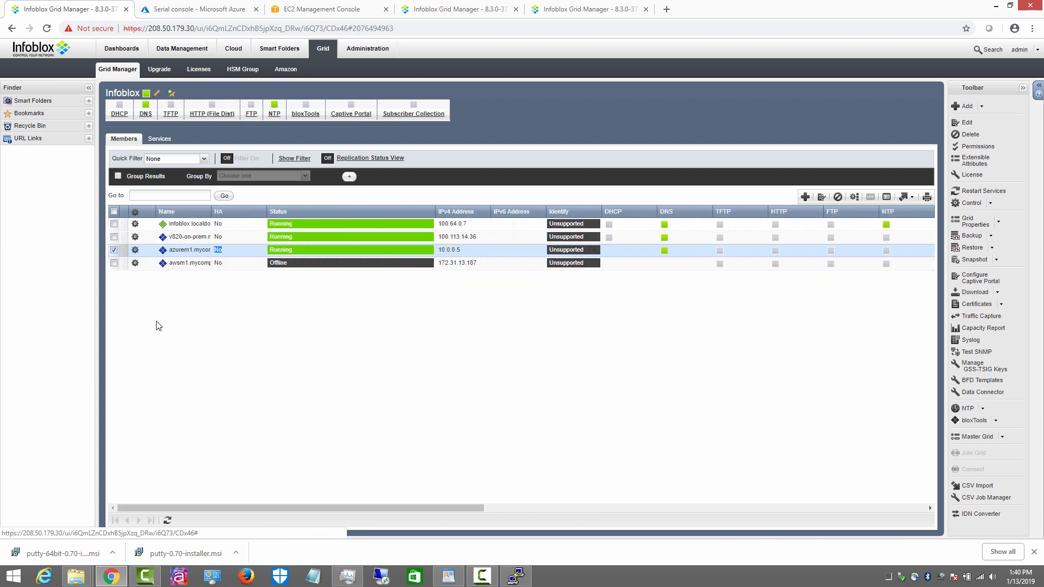
click(136, 250)
Step: Open azurem1's properties, review its Network and Advanced settings, then cancel without saving
click(166, 217)
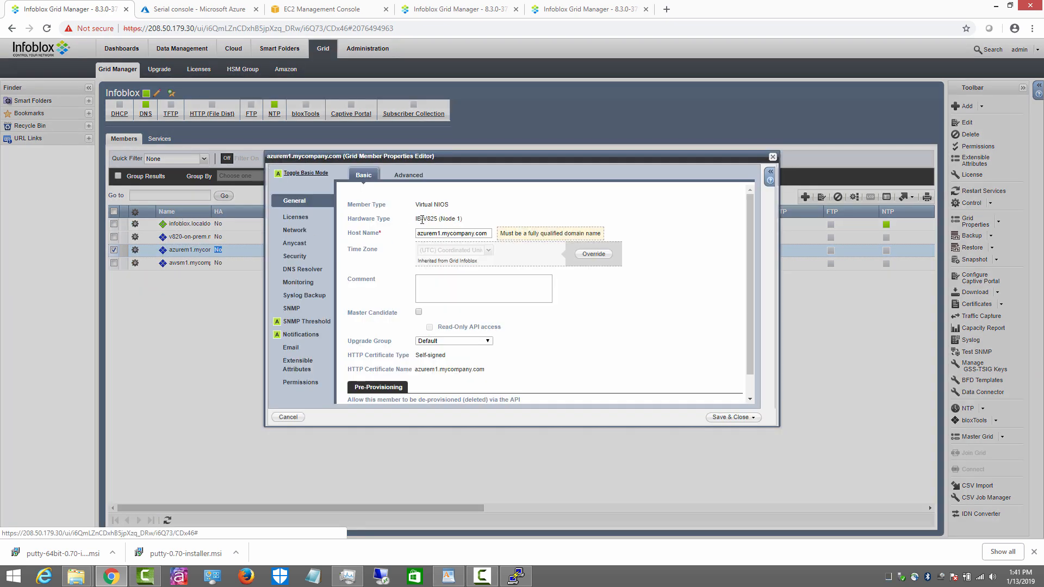
click(294, 230)
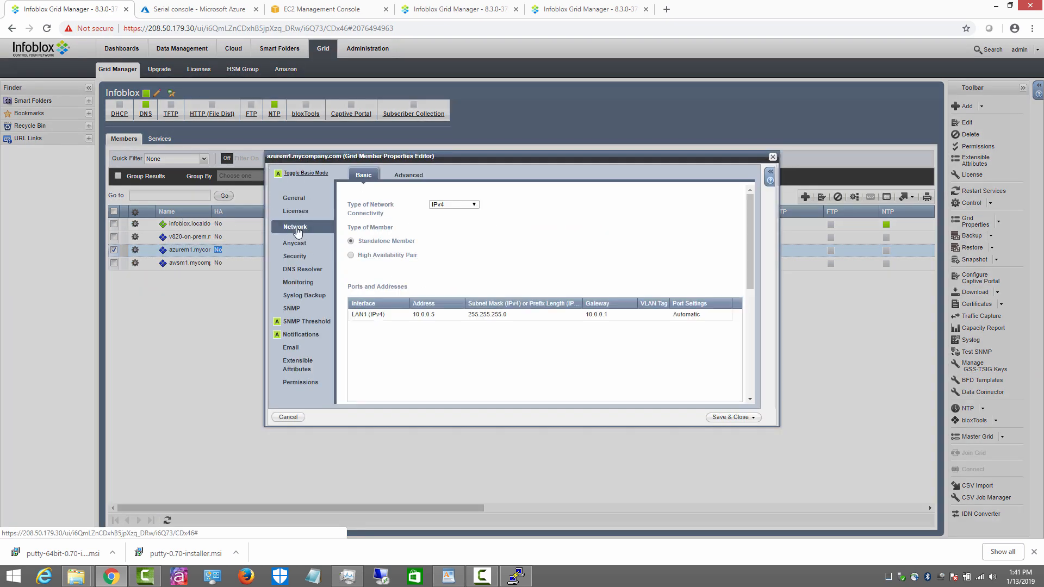
click(408, 175)
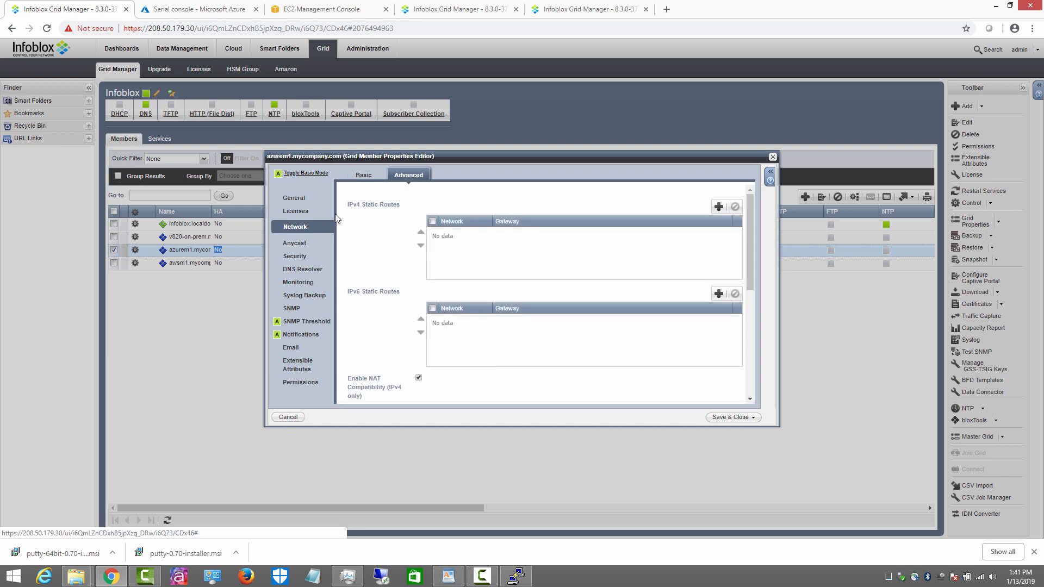
click(295, 199)
click(288, 417)
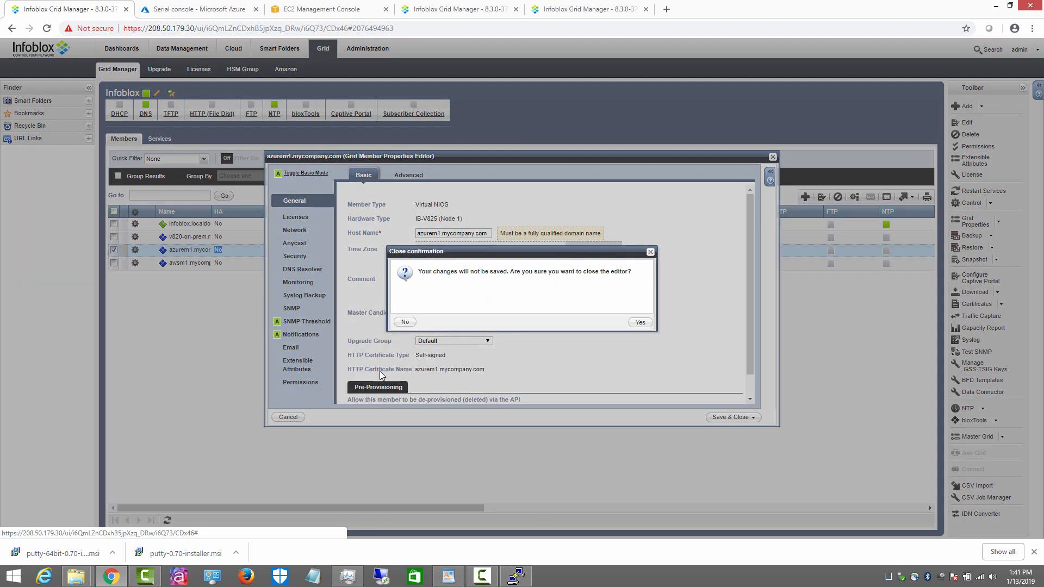
click(642, 321)
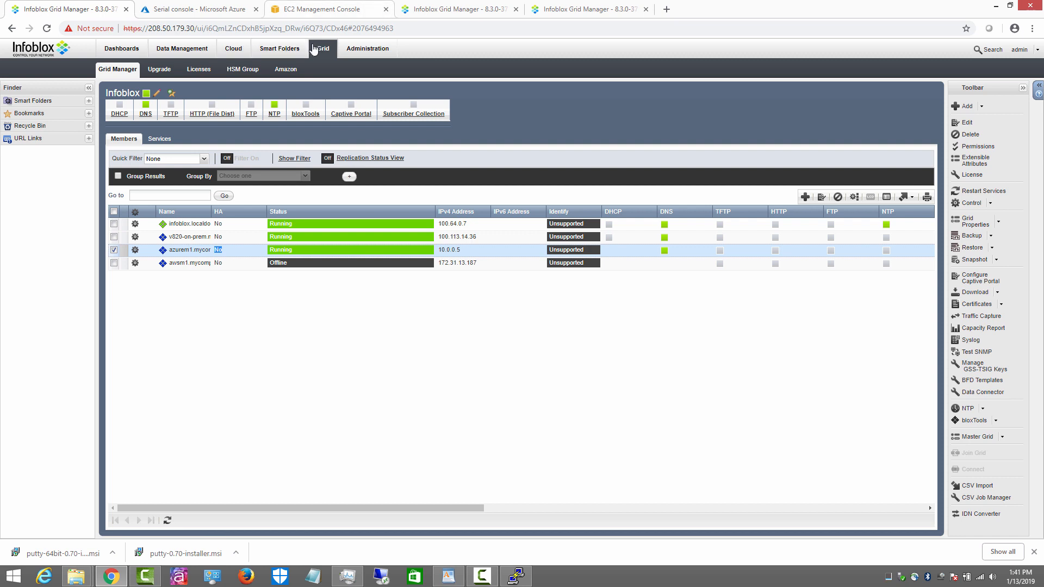
Step: Run 'set membership' in the PuTTY session on the AWS appliance 54.68.228.139
click(574, 8)
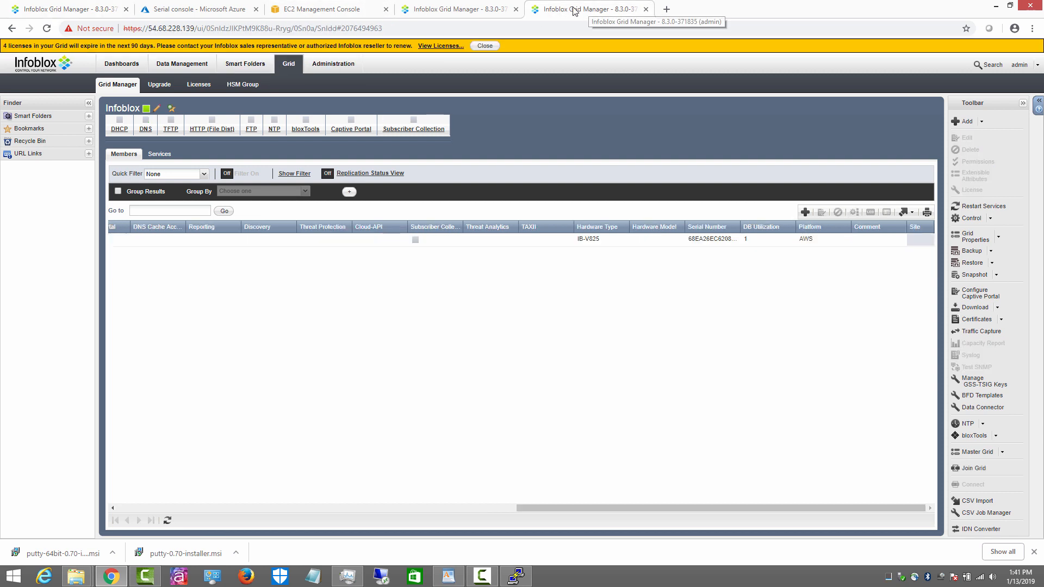
click(484, 46)
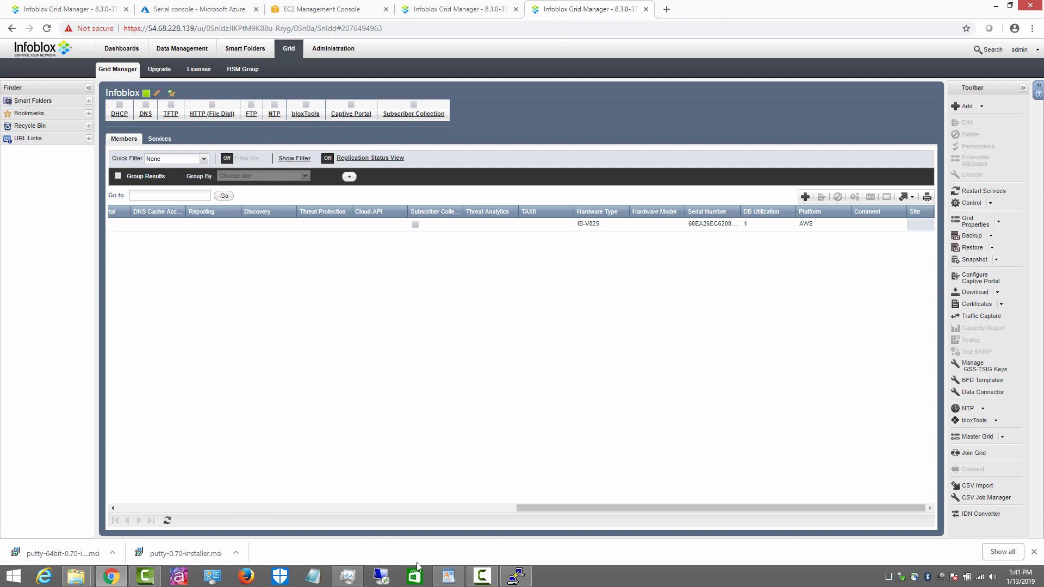
click(515, 576)
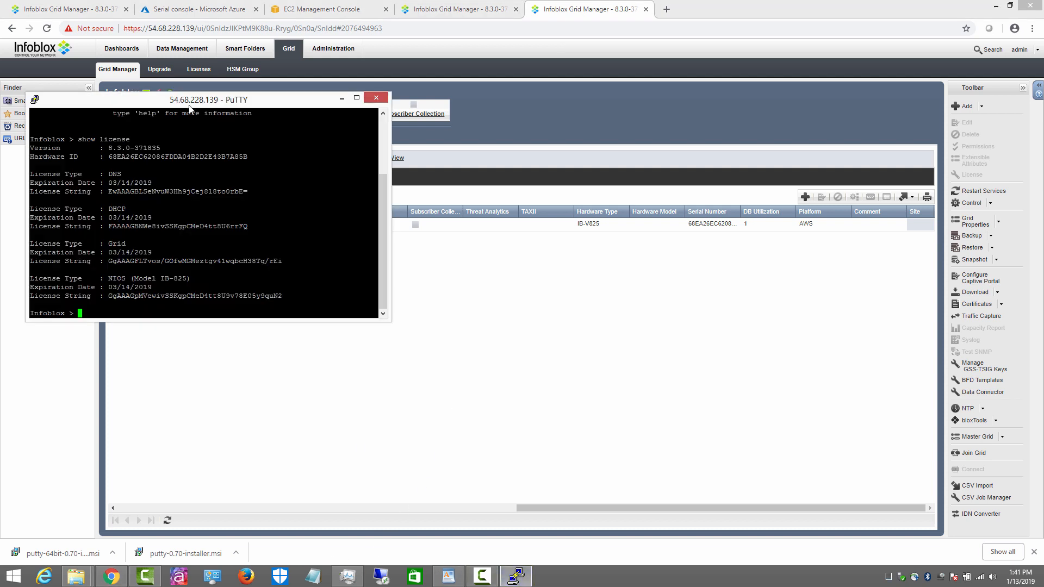
drag(189, 105, 195, 164)
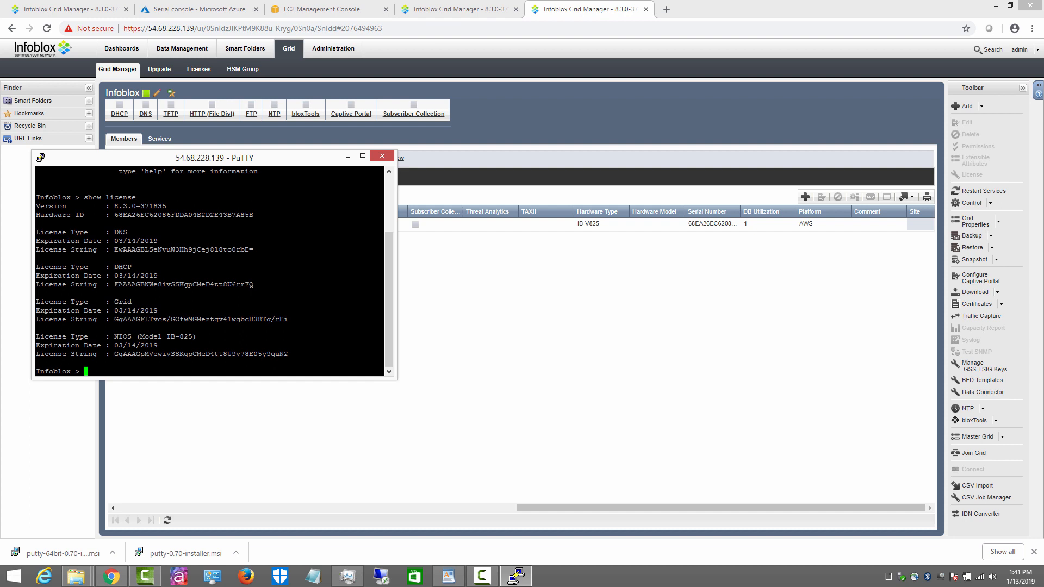
text(set membership)
key(Return)
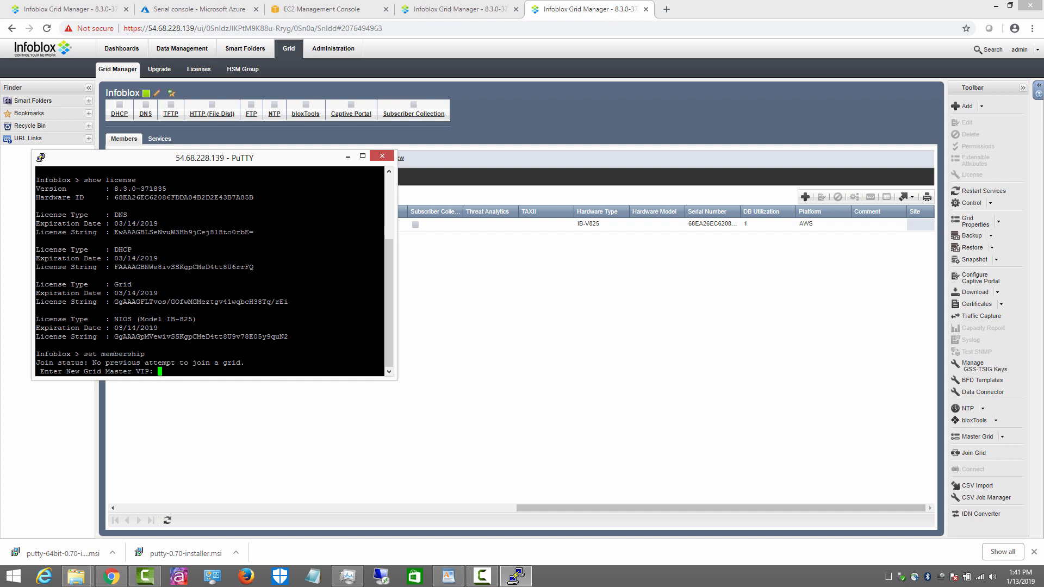
Step: Copy the Grid Master IP 208.50.179.30 from the Grid Manager address bar
click(73, 9)
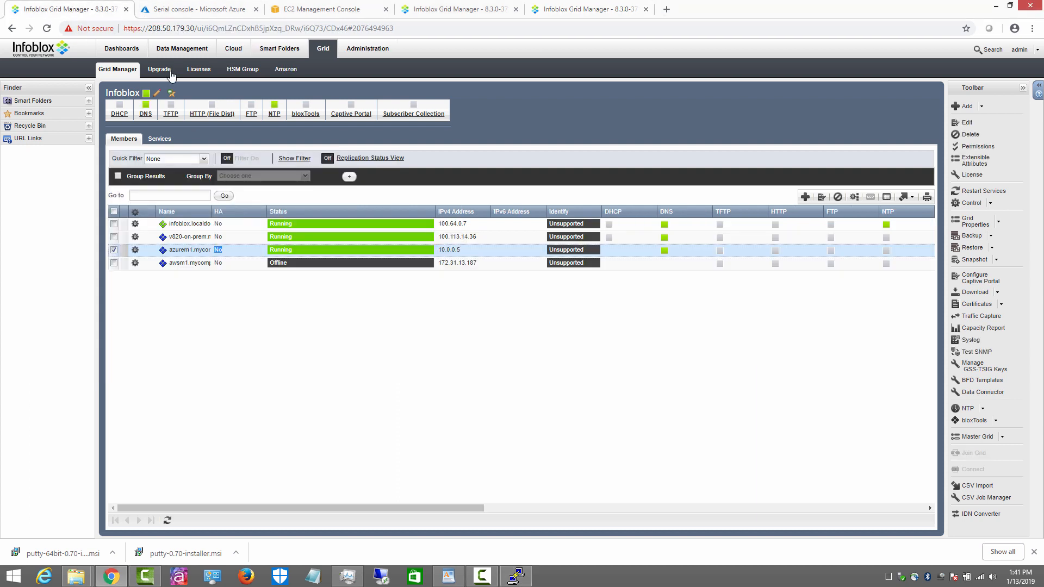
click(152, 29)
click(151, 28)
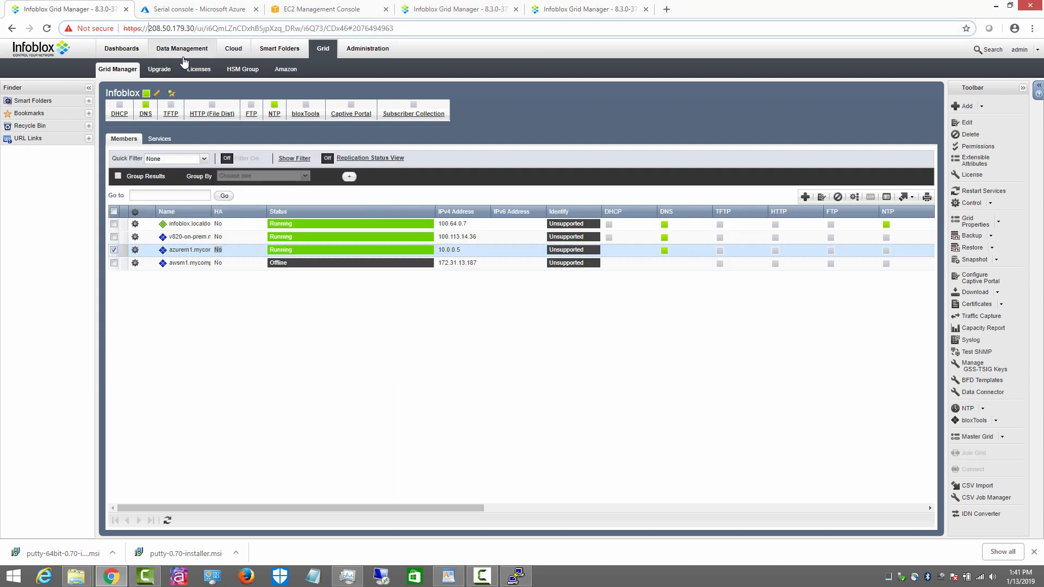
key(shift+Right)
key(shift+Right)
key(shift+Right)
key(shift+Right)
key(shift+Right)
key(shift+Right)
key(shift+Right)
key(shift+Right)
key(shift+Right)
key(shift+Right)
key(shift+Right)
Step: Enter 208.50.179.30 as Grid Master VIP, keep grid name Infoblox, enter the shared secret, and confirm
click(515, 576)
right_click(245, 360)
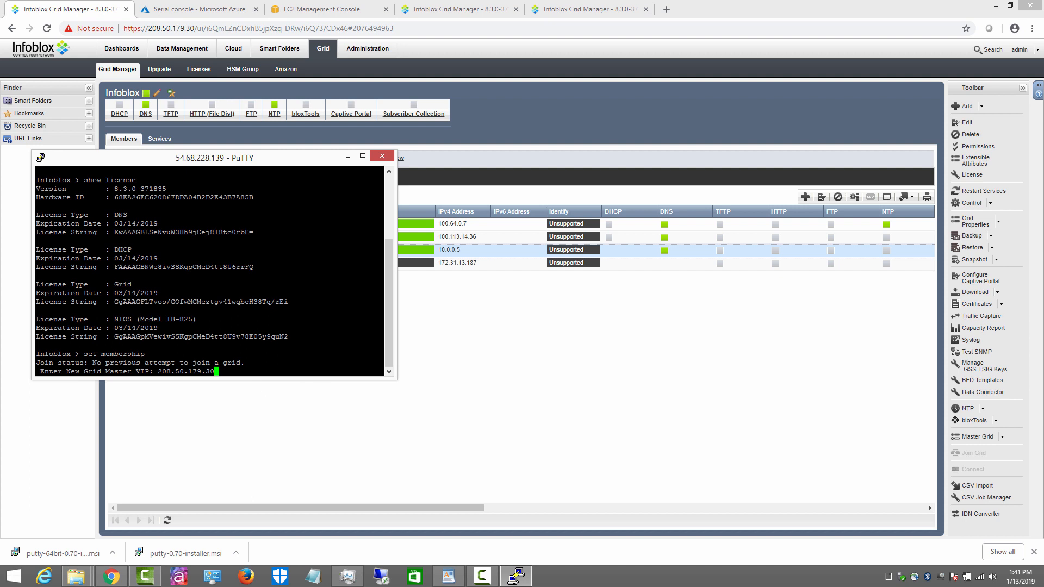
key(Return)
key(Return)
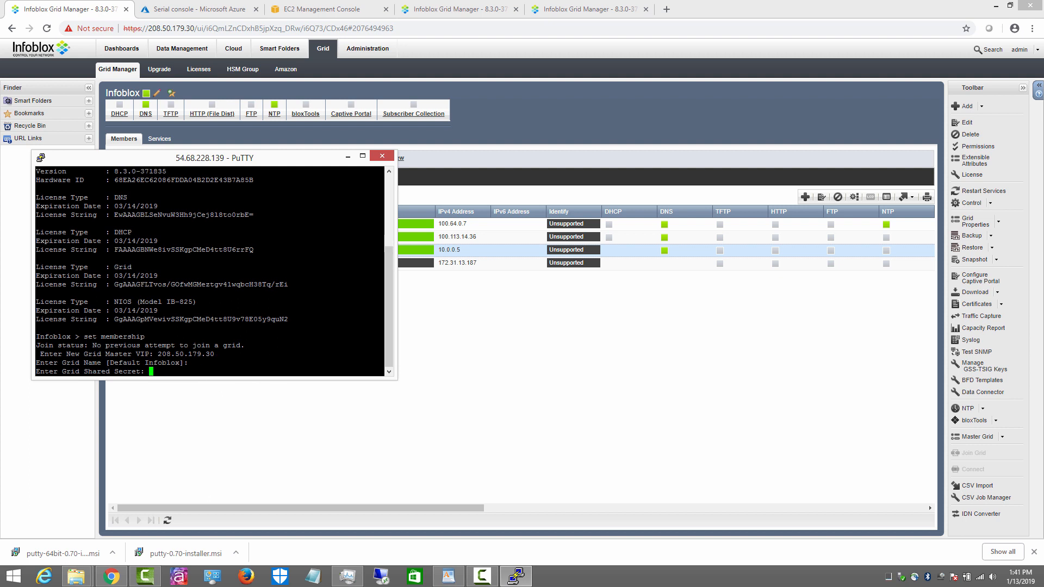
text(test)
key(Return)
text(y)
key(Return)
text(y)
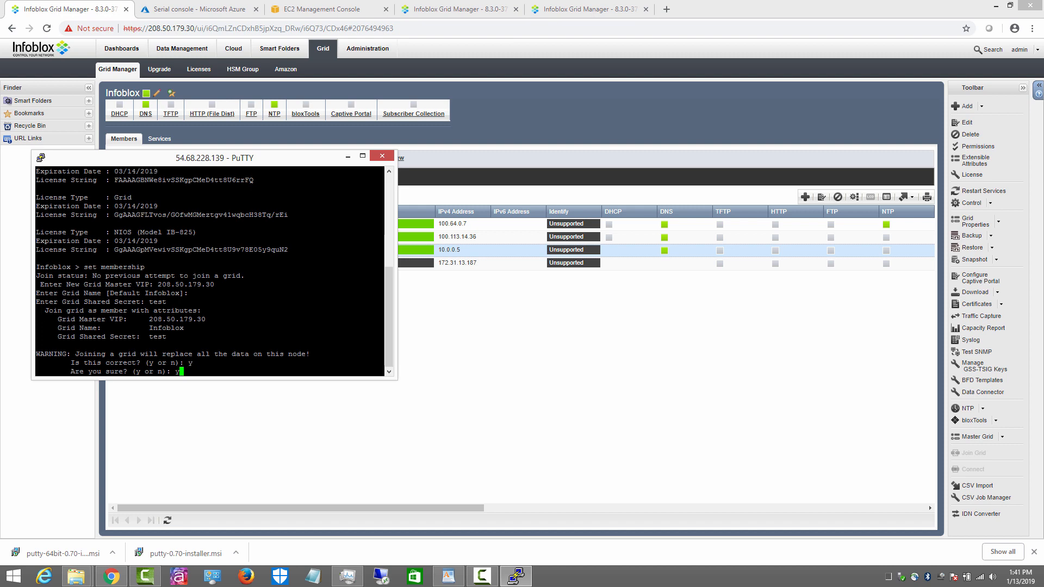
key(Return)
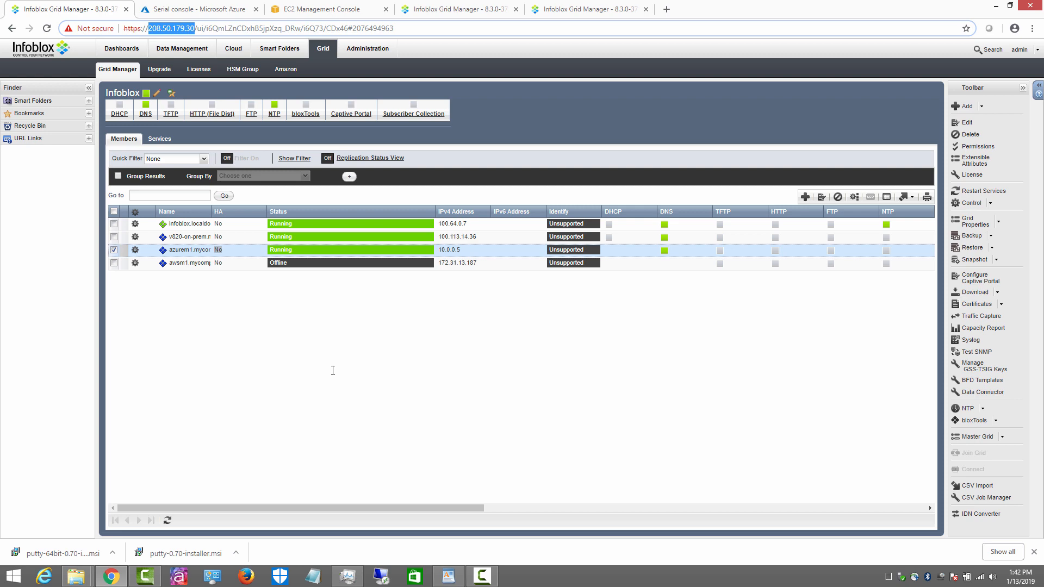
click(204, 12)
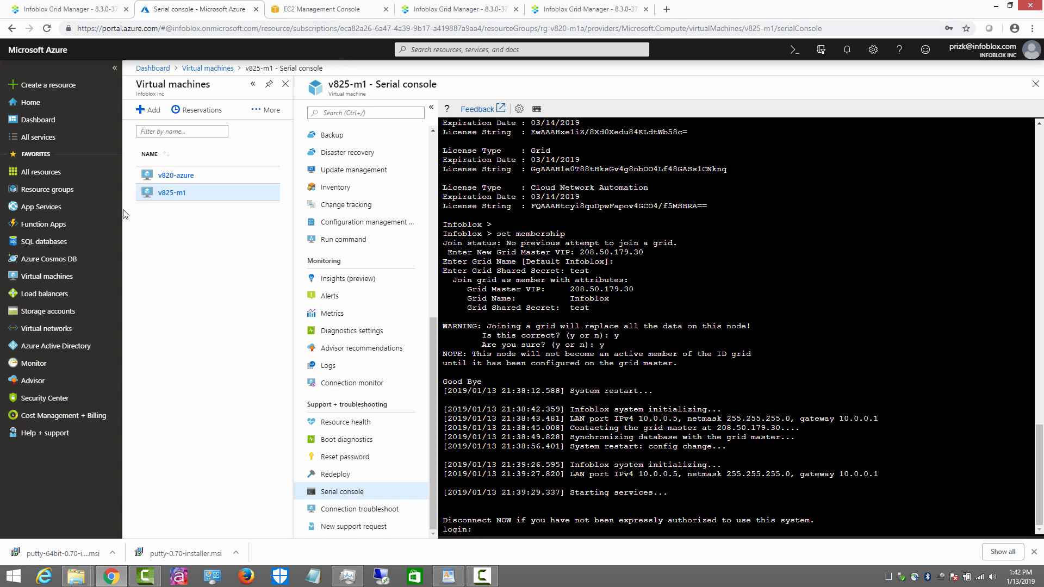
click(65, 10)
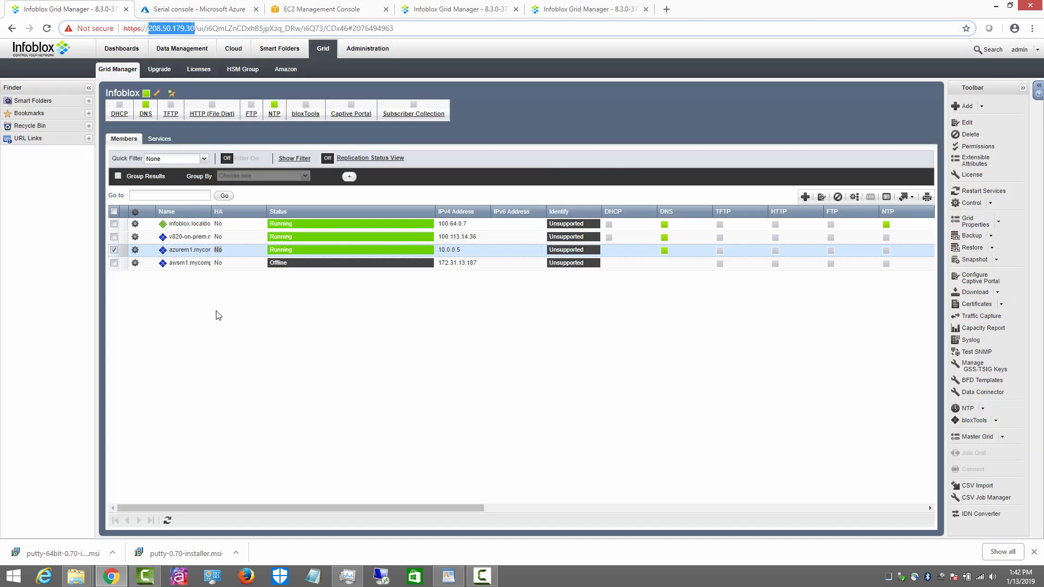
click(234, 250)
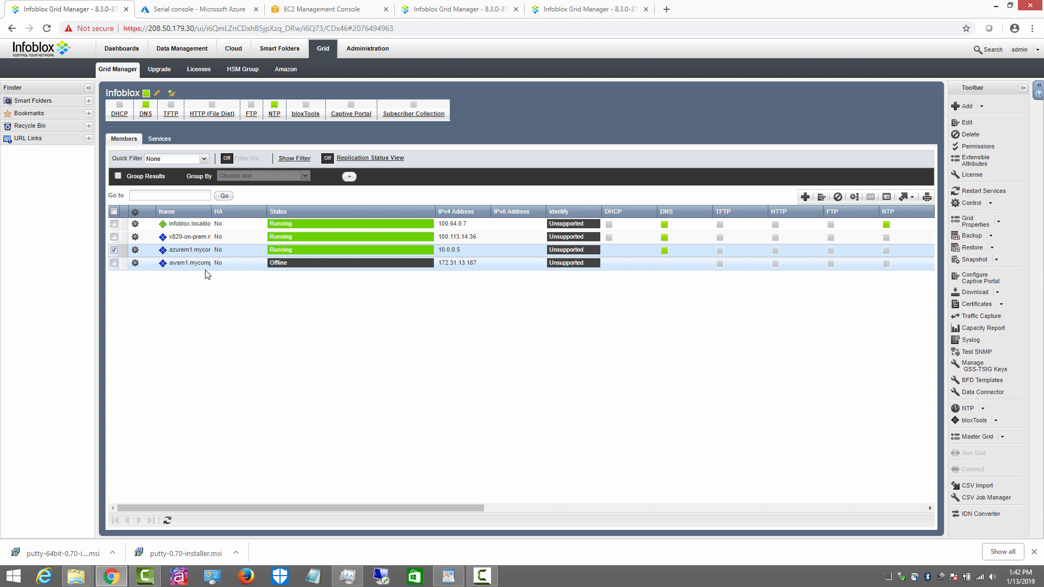
click(167, 520)
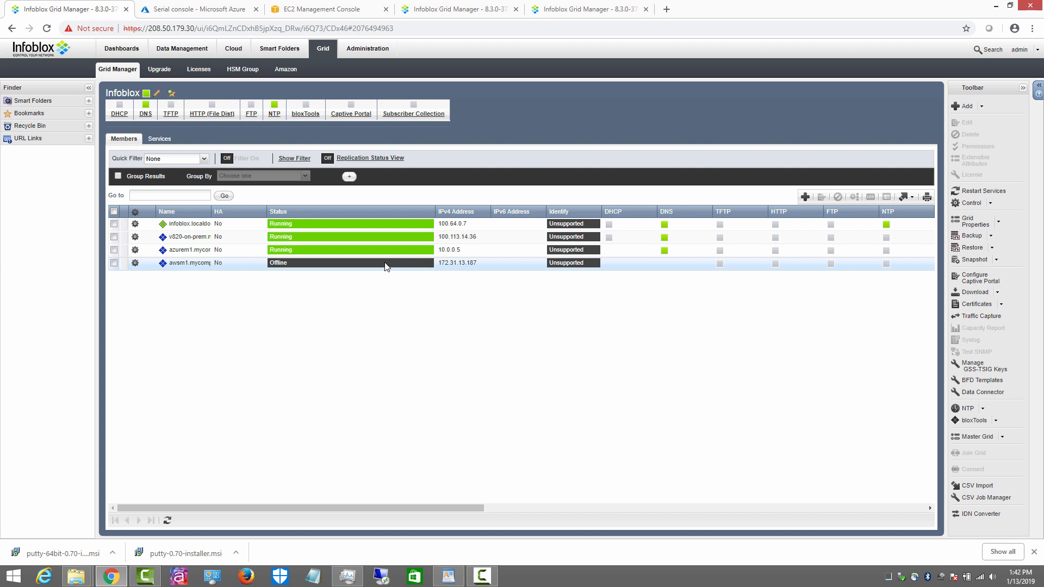
Step: Show the Help panel's About info (version 8.3.0-371835), then refresh the members list
click(1038, 86)
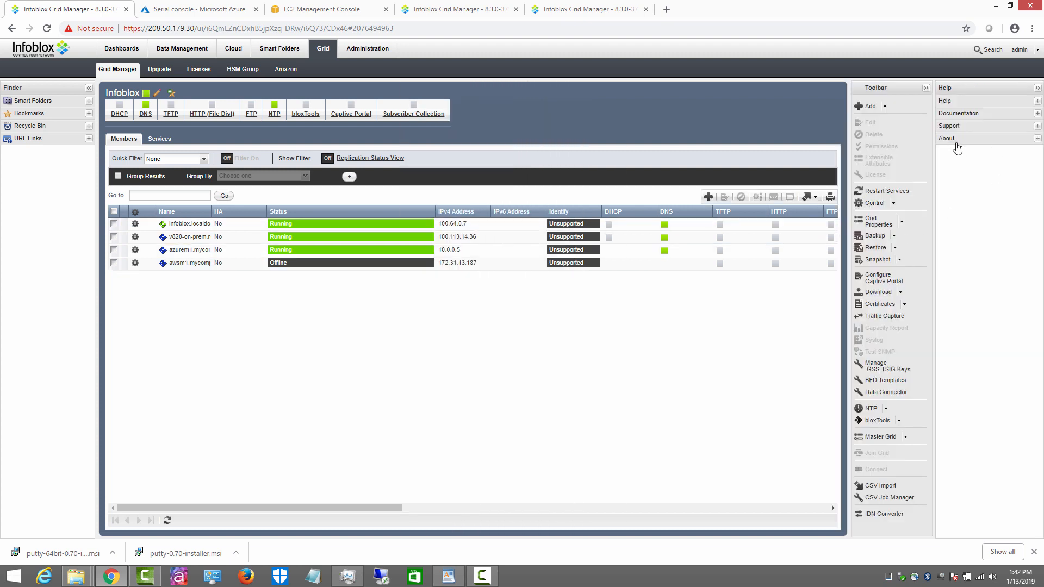
click(953, 141)
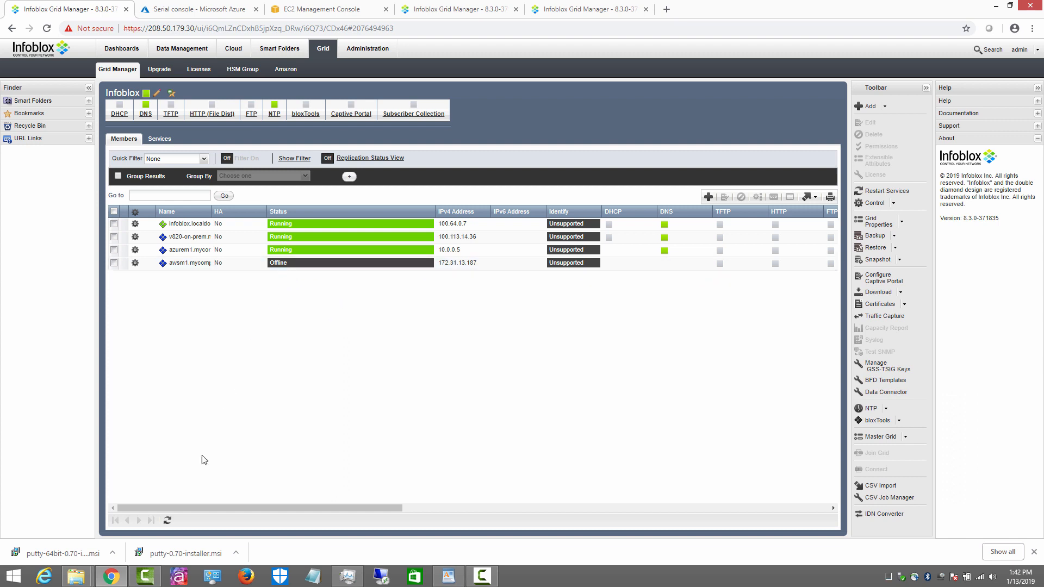
click(167, 521)
Step: Refresh the members list repeatedly until awsm1 (172.31.13.187) shows Running
click(167, 521)
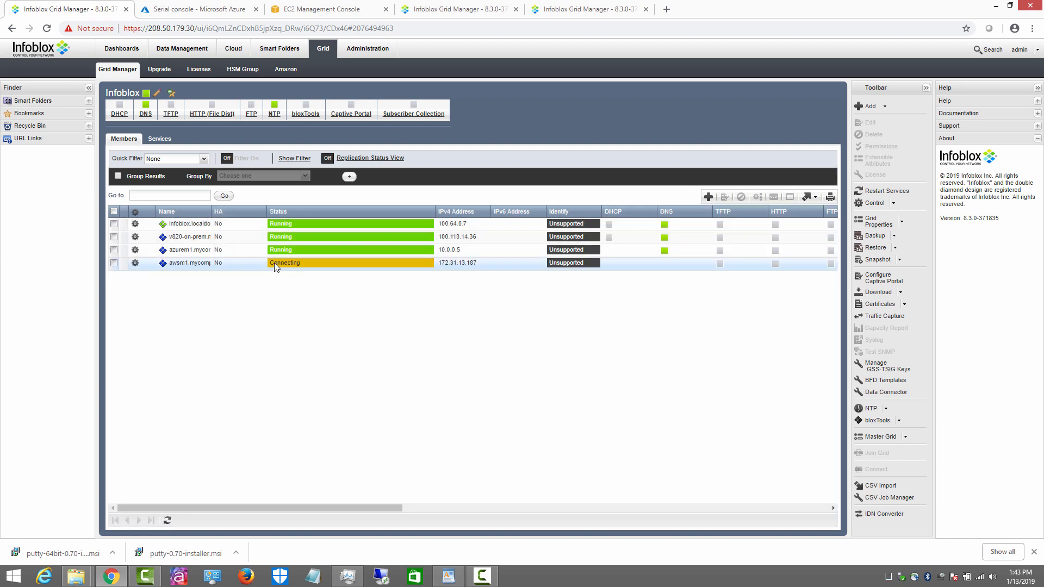
click(168, 522)
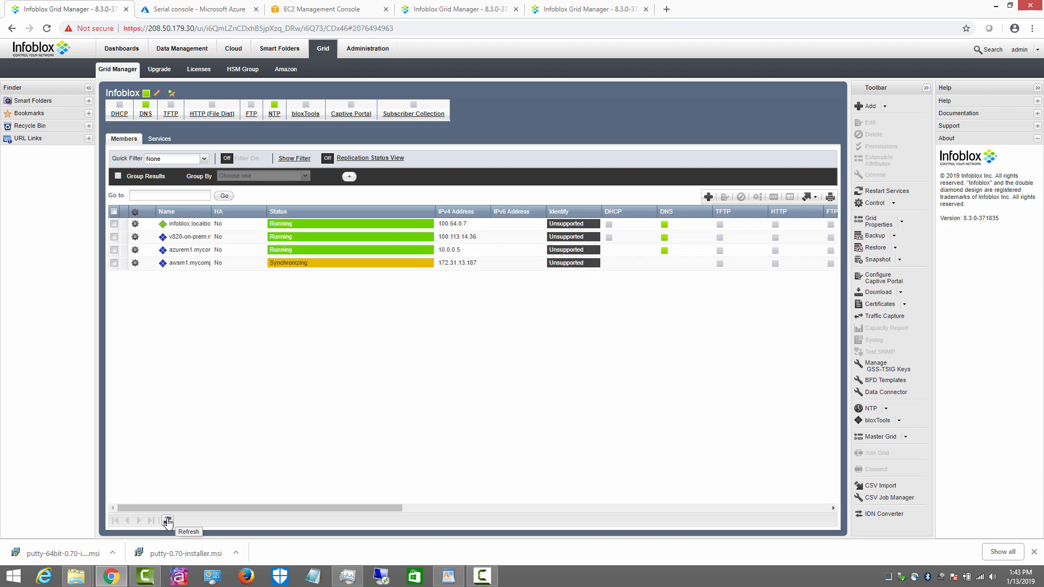
click(168, 521)
click(167, 521)
click(167, 522)
click(167, 522)
click(168, 521)
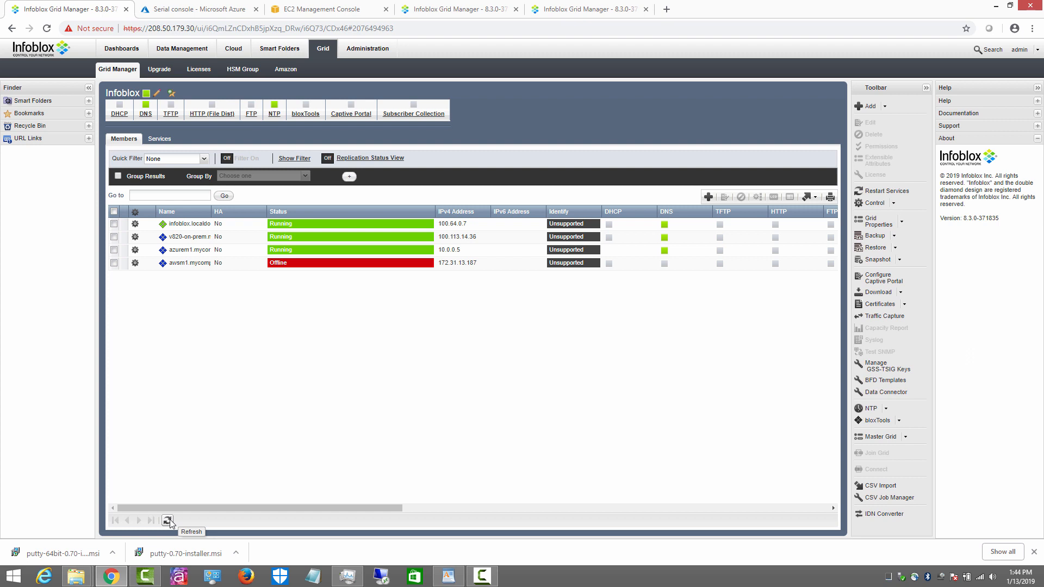
click(168, 521)
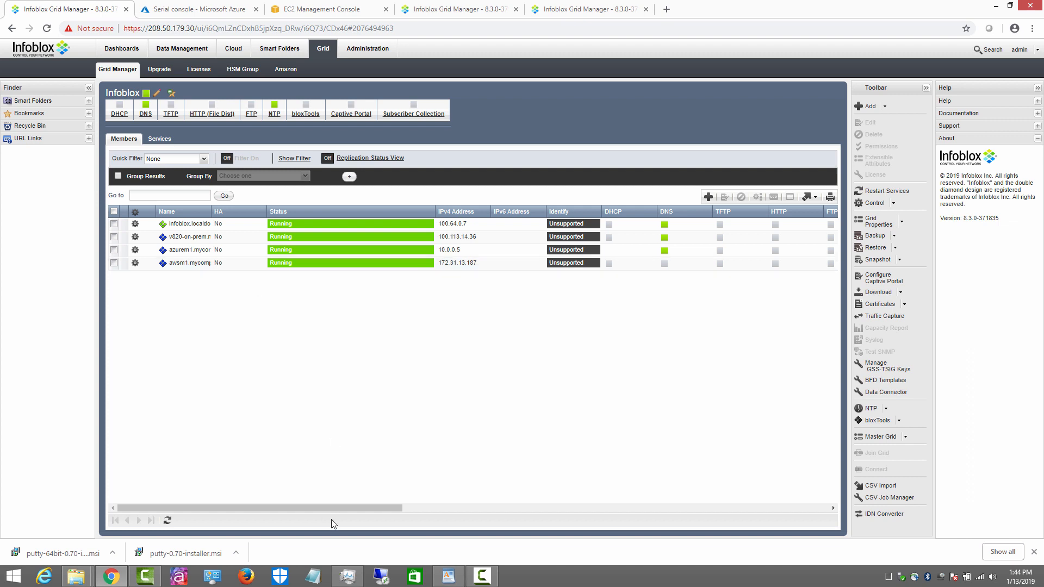
Step: Switch to the DNS services view and tick the offline awsm1.mycompany.com row
drag(325, 509, 787, 512)
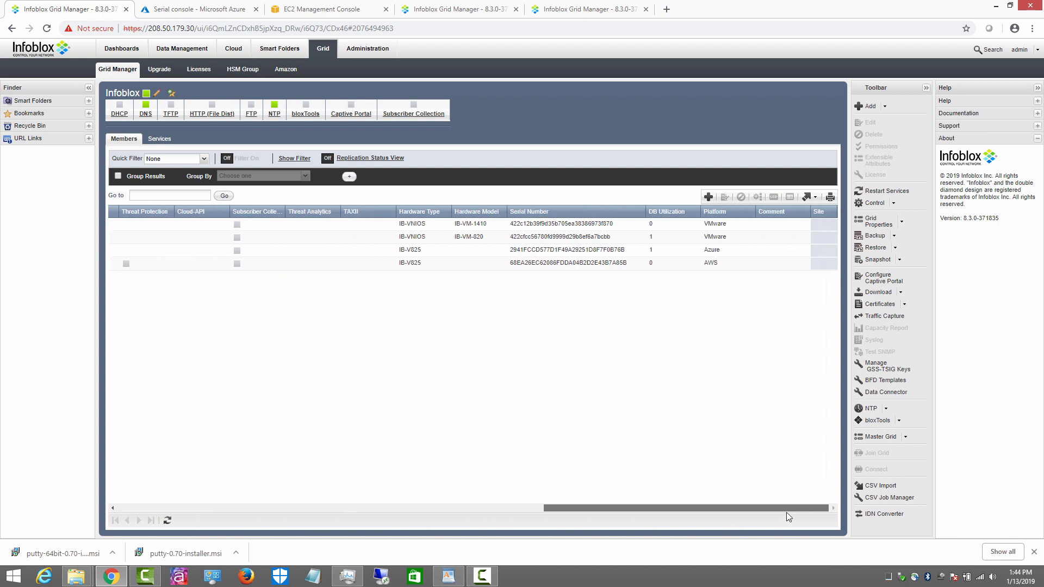
drag(617, 507, 177, 504)
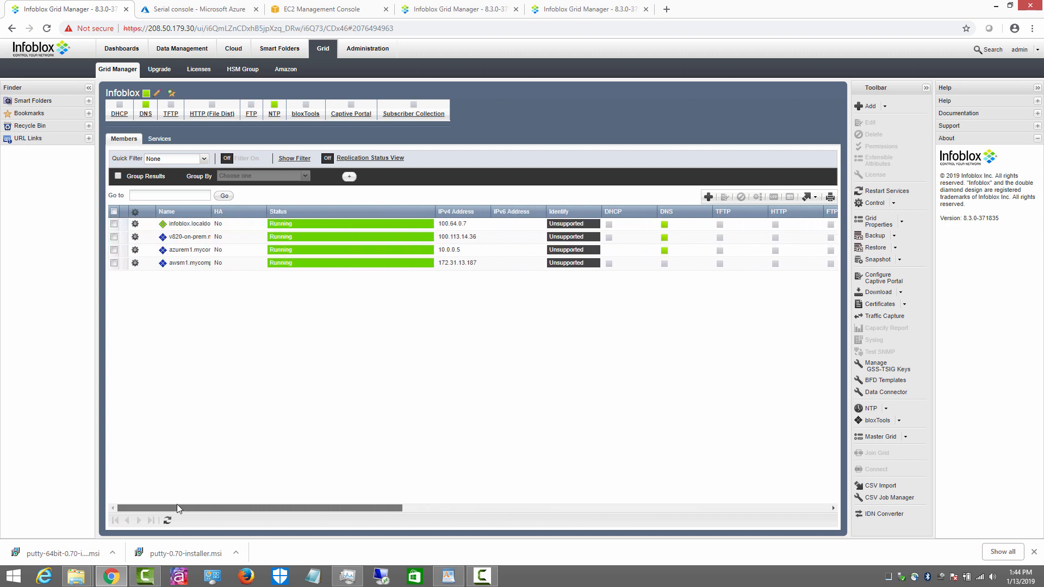
click(159, 140)
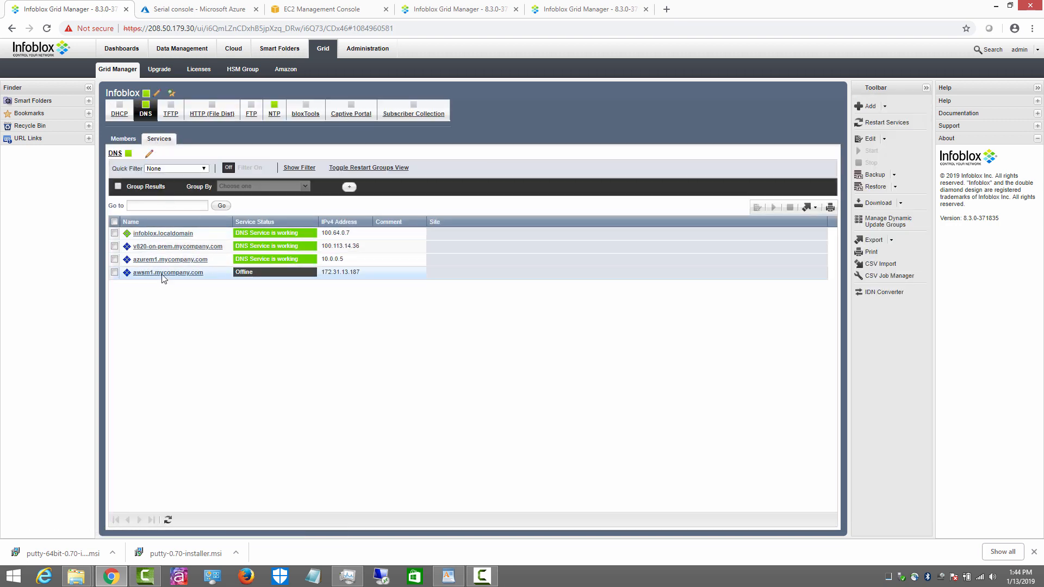
click(115, 272)
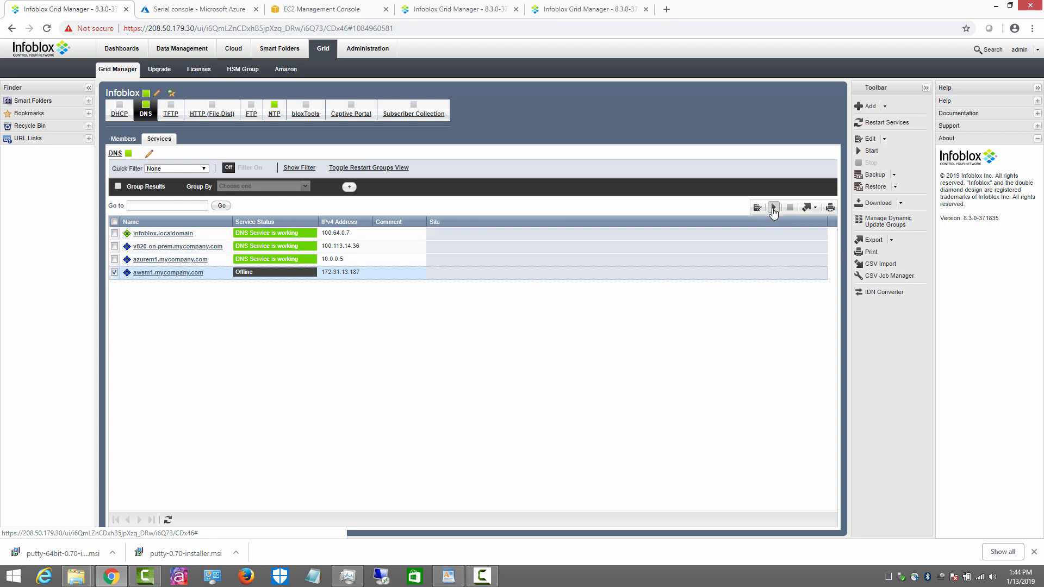
Step: Start and confirm awsm1's DNS service, refresh, and return to the Members list
click(773, 207)
click(640, 323)
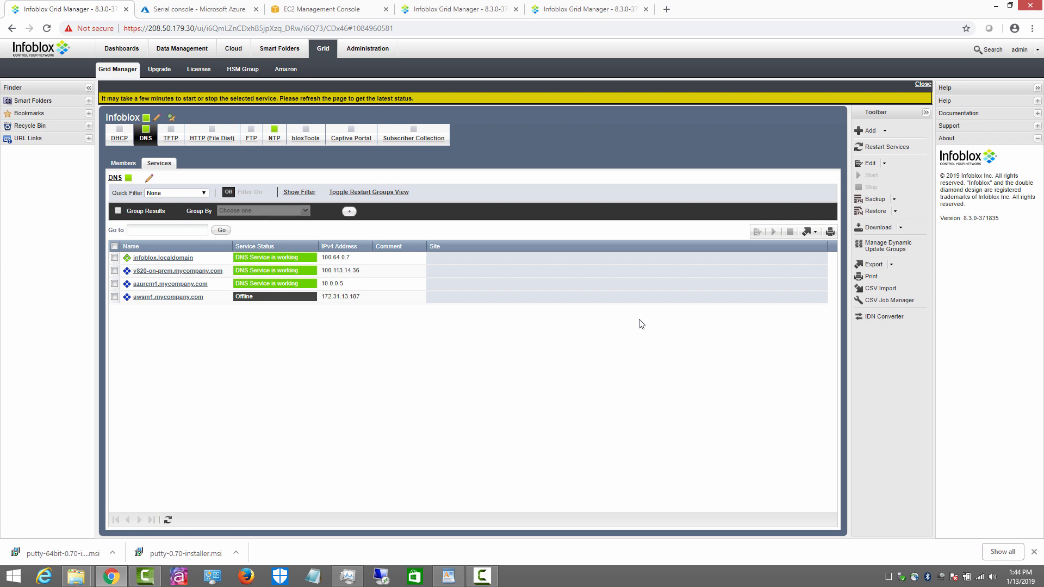
click(169, 519)
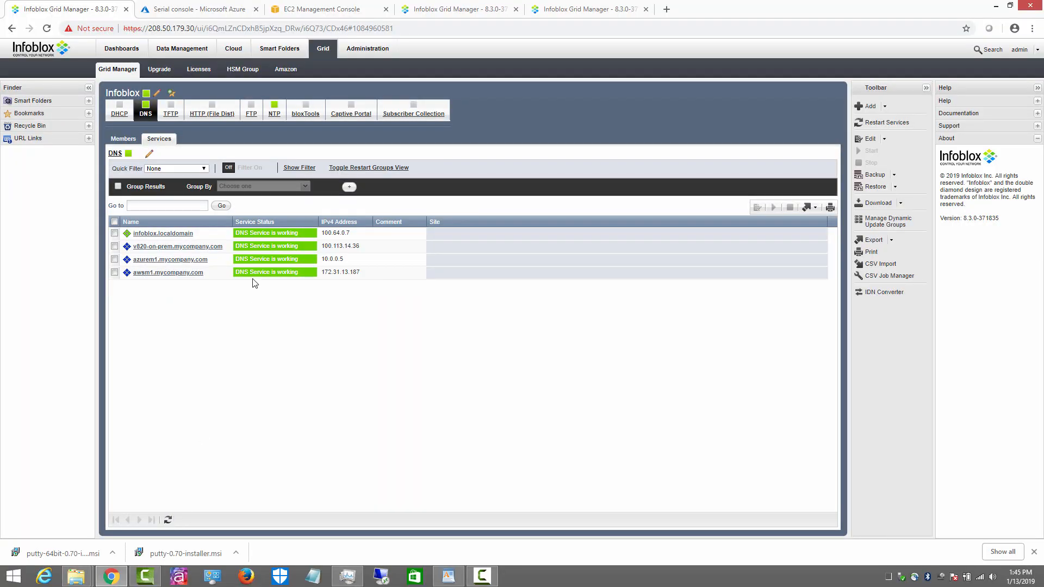
click(123, 139)
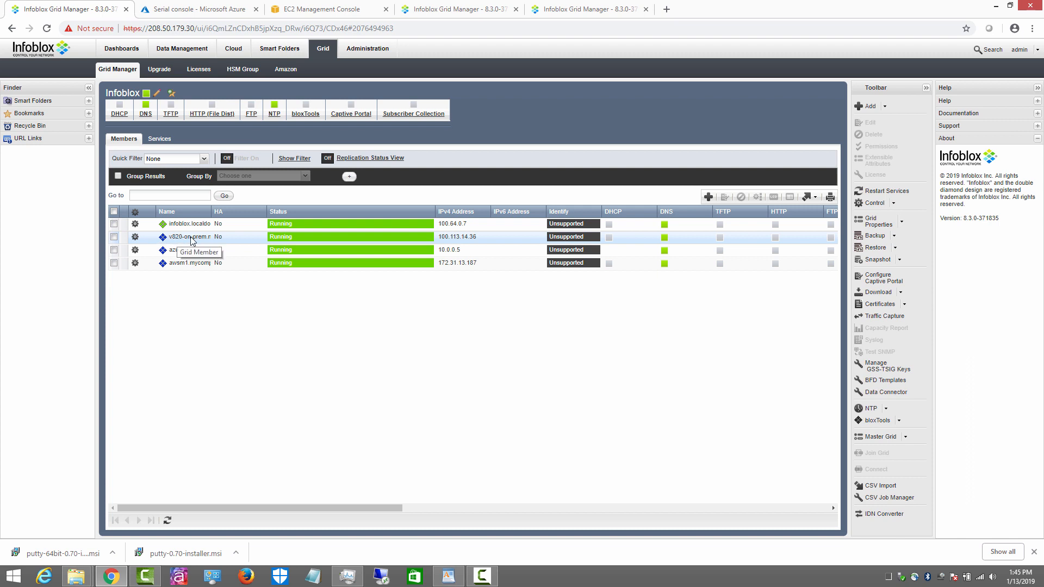
Step: Widen the Name column, then scroll the members table right and back to review all four members
drag(211, 211, 255, 212)
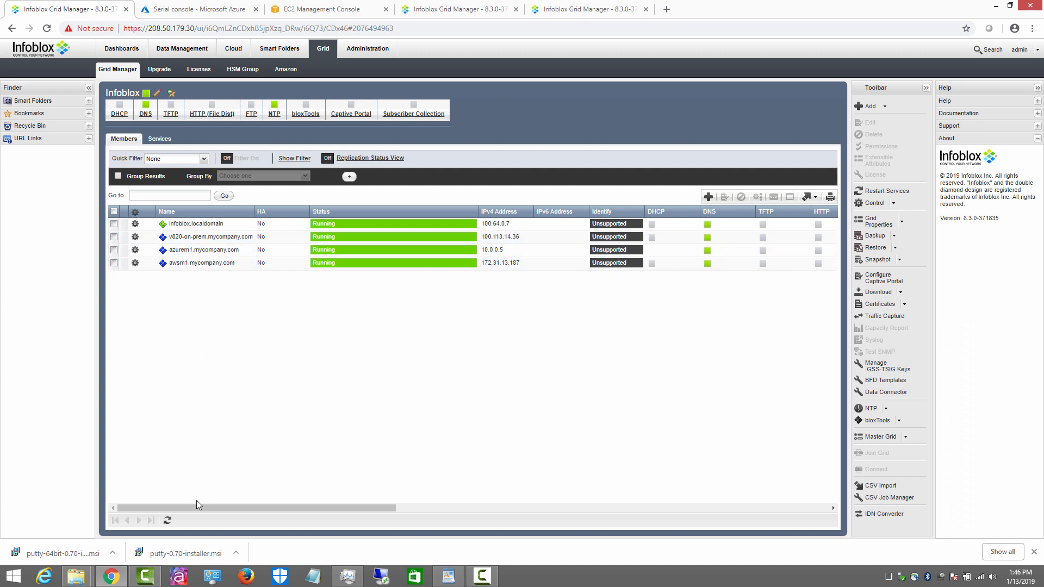
drag(197, 507, 688, 508)
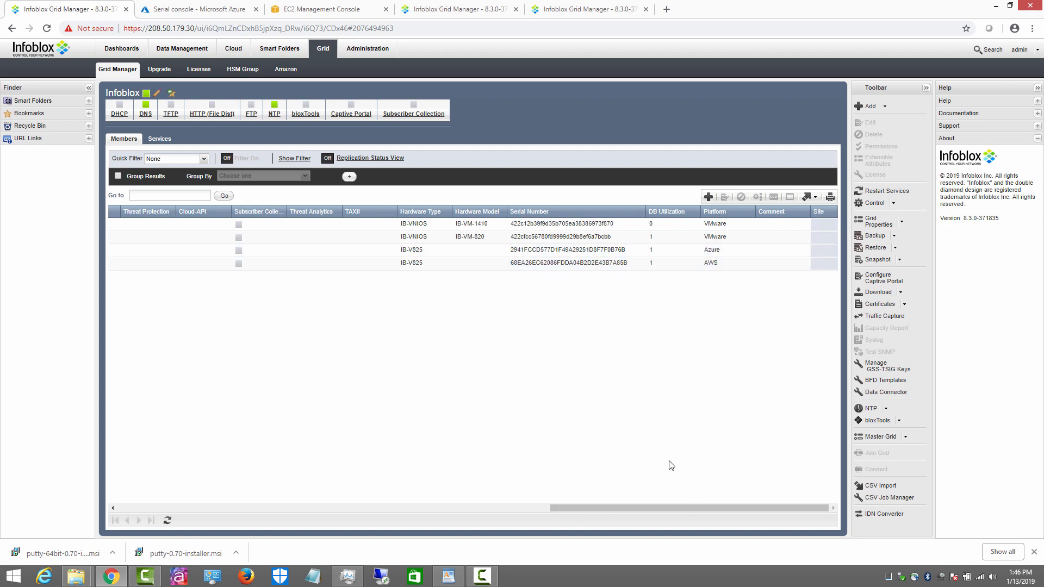
drag(598, 508, 167, 508)
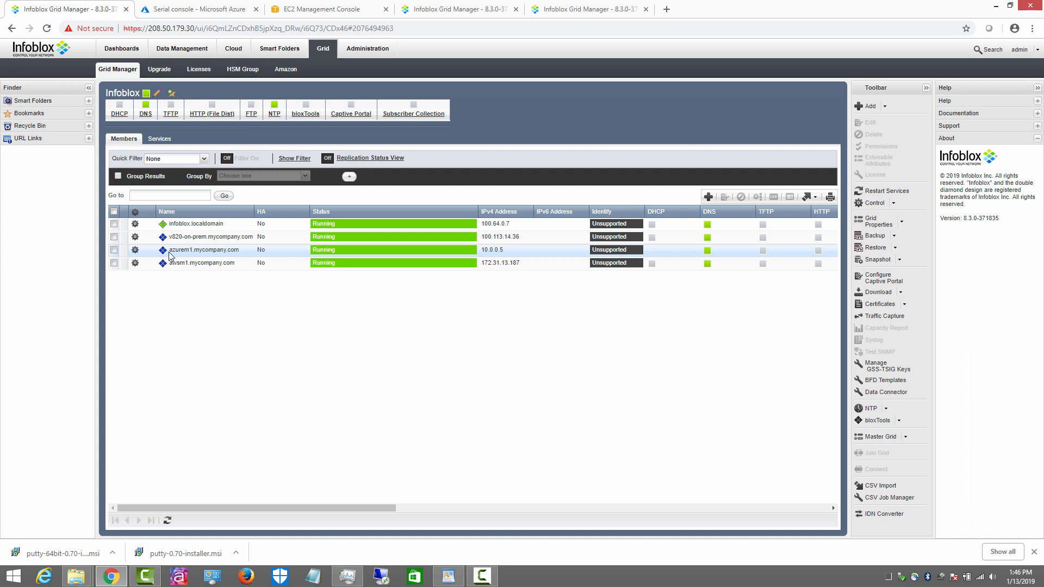
Step: Open the vDiscovery Job Manager from the Cloud tab and start a new job
click(233, 54)
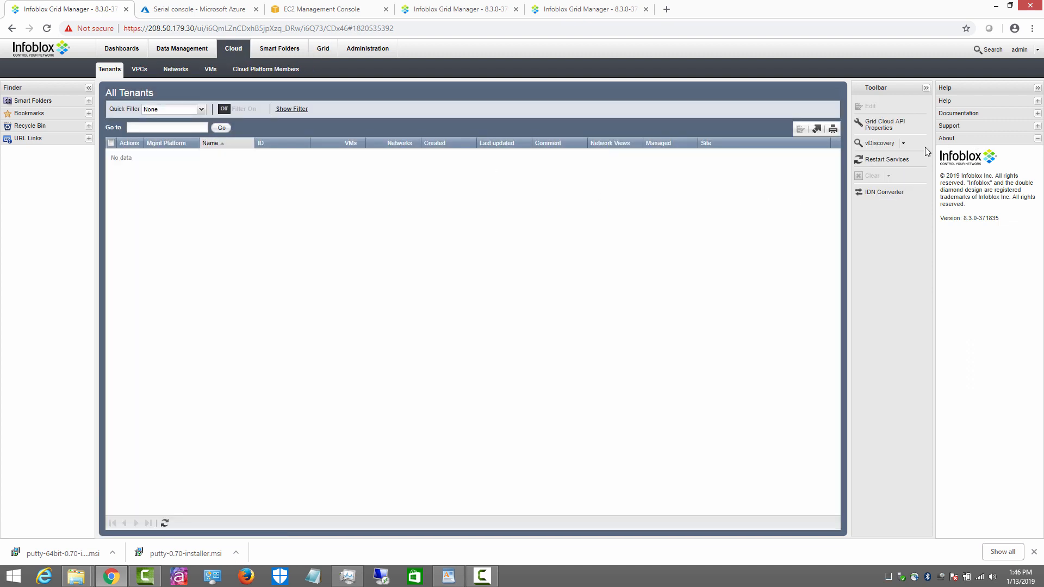
click(1037, 89)
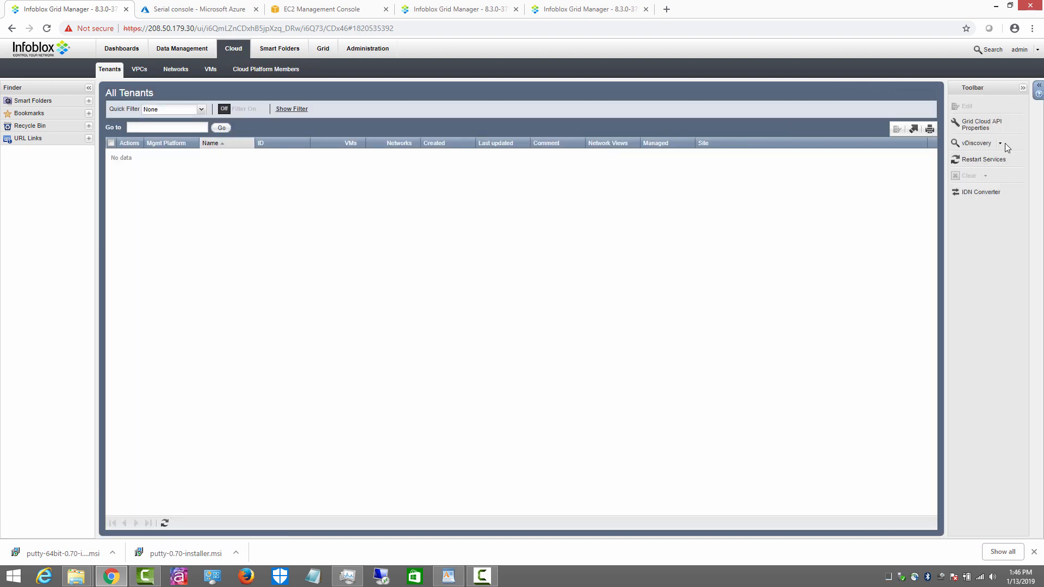
click(1001, 143)
click(998, 171)
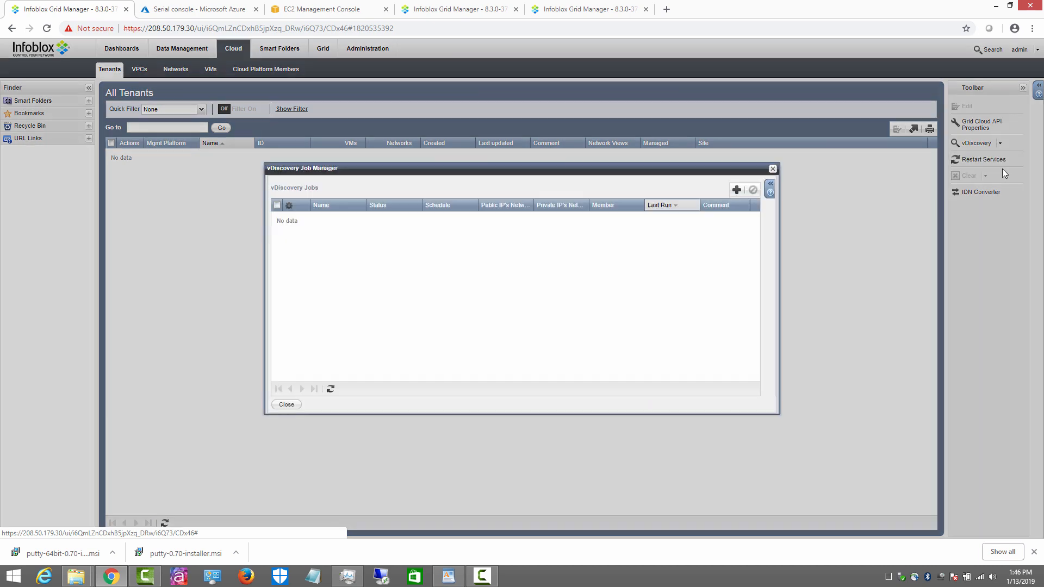
click(737, 191)
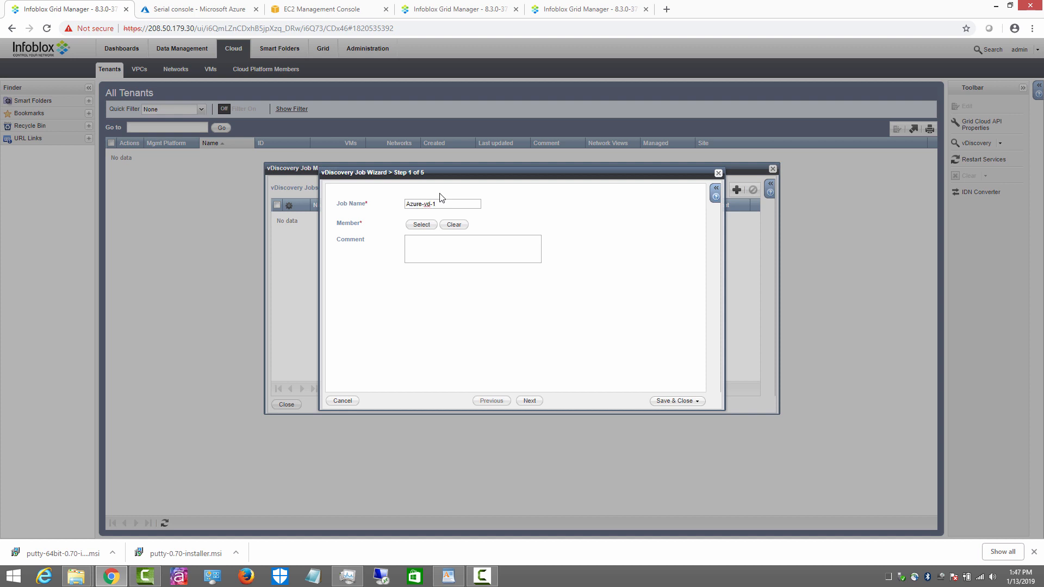
Step: Assign member azurem1.mycompany.com to the job and set the server type to Azure
click(423, 226)
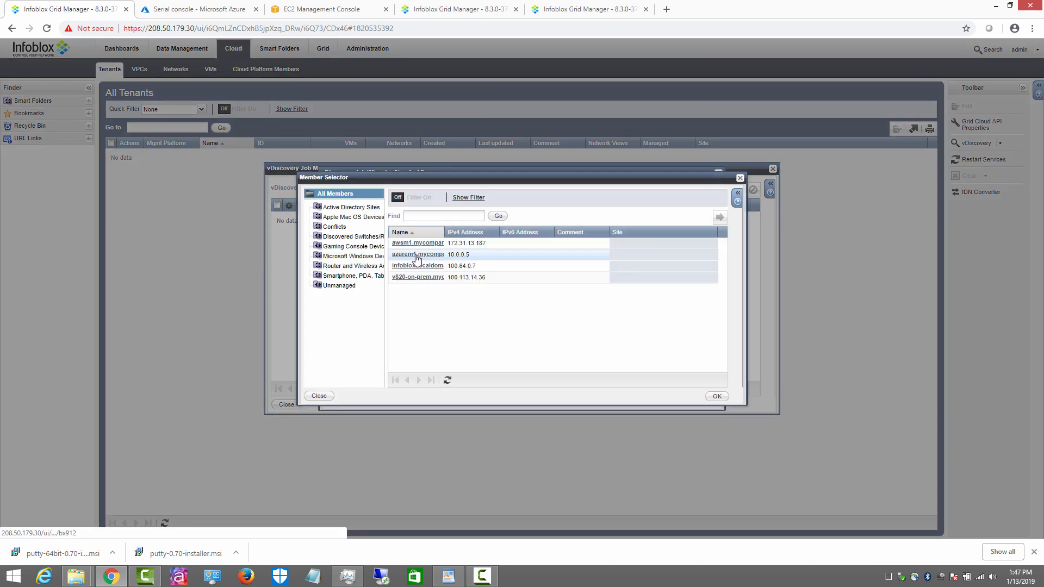
click(410, 258)
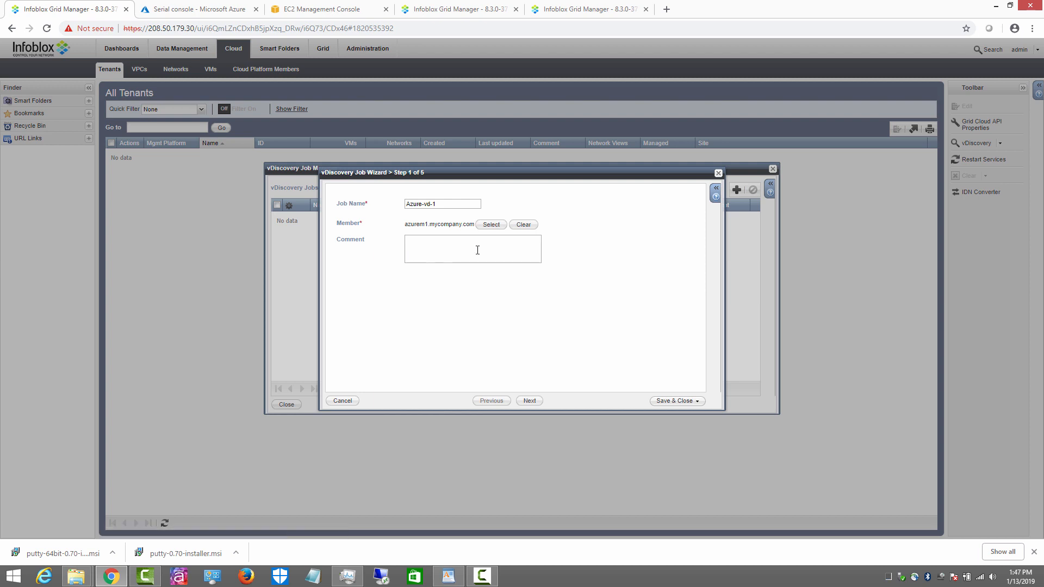
click(530, 402)
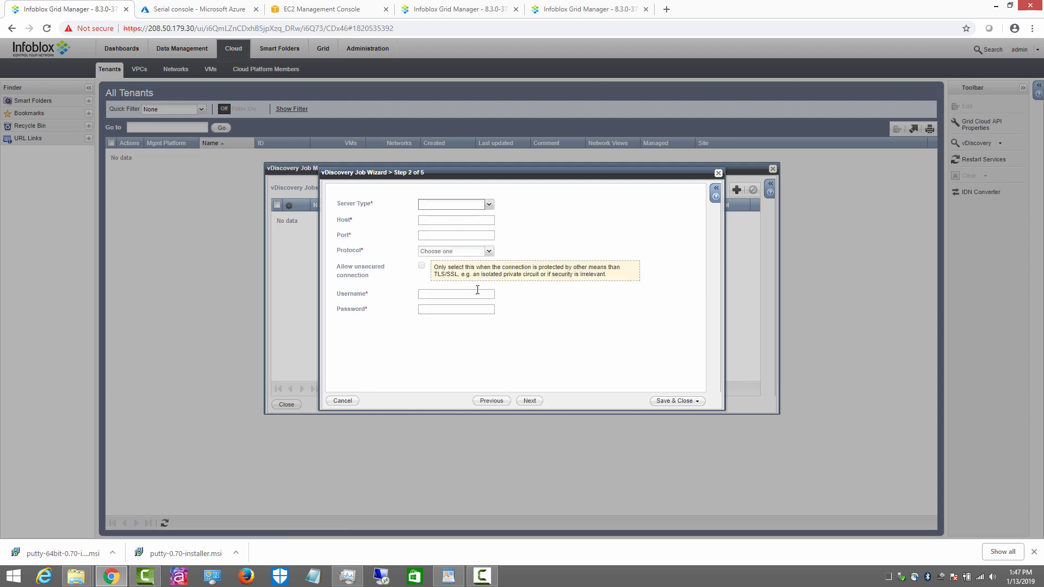
click(489, 205)
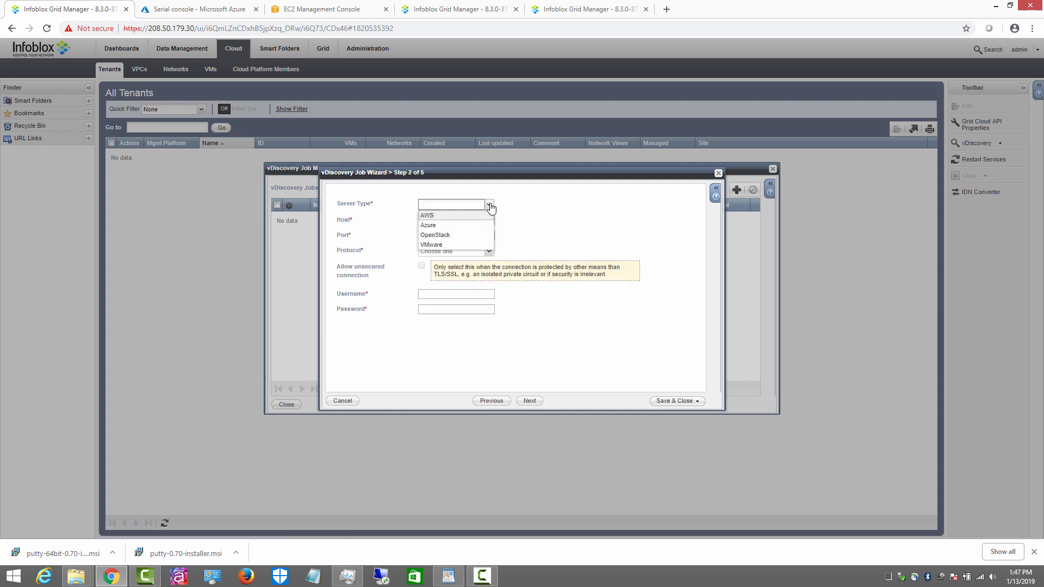
click(451, 226)
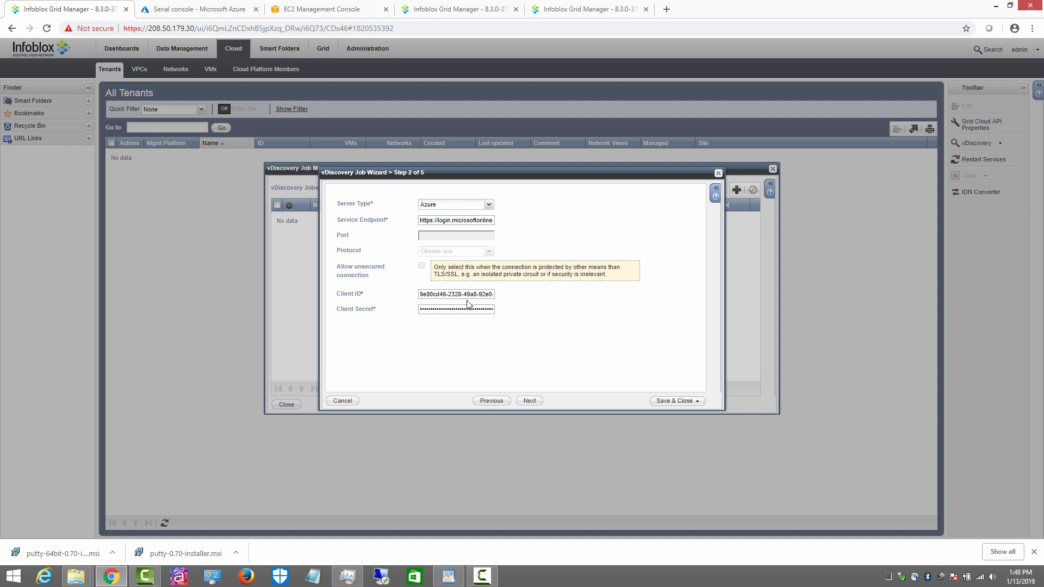
Step: Use the tenant's network view for public and private IPs and save the Azure-vd-1 job
click(533, 403)
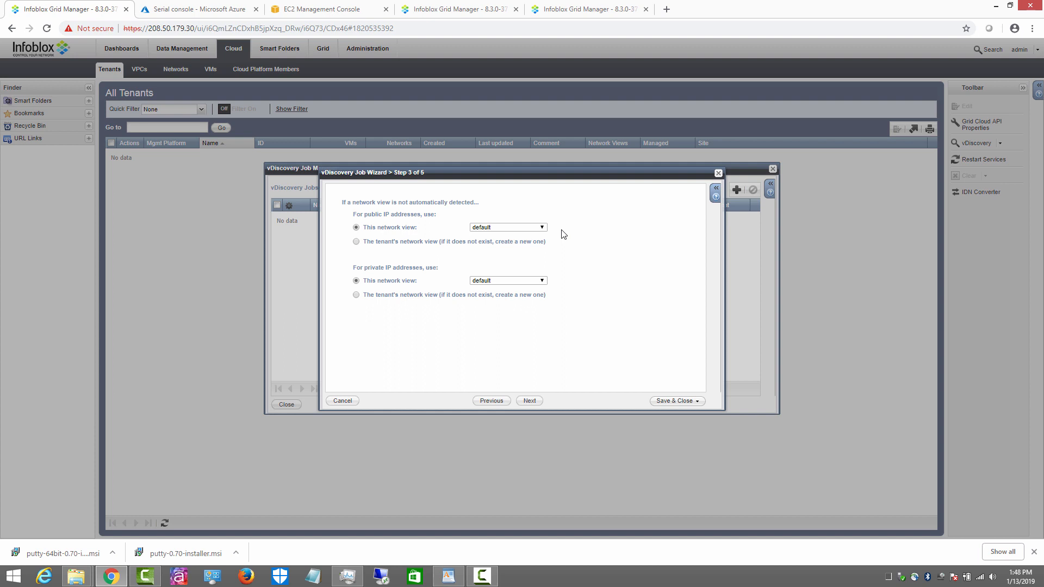
click(356, 242)
click(356, 295)
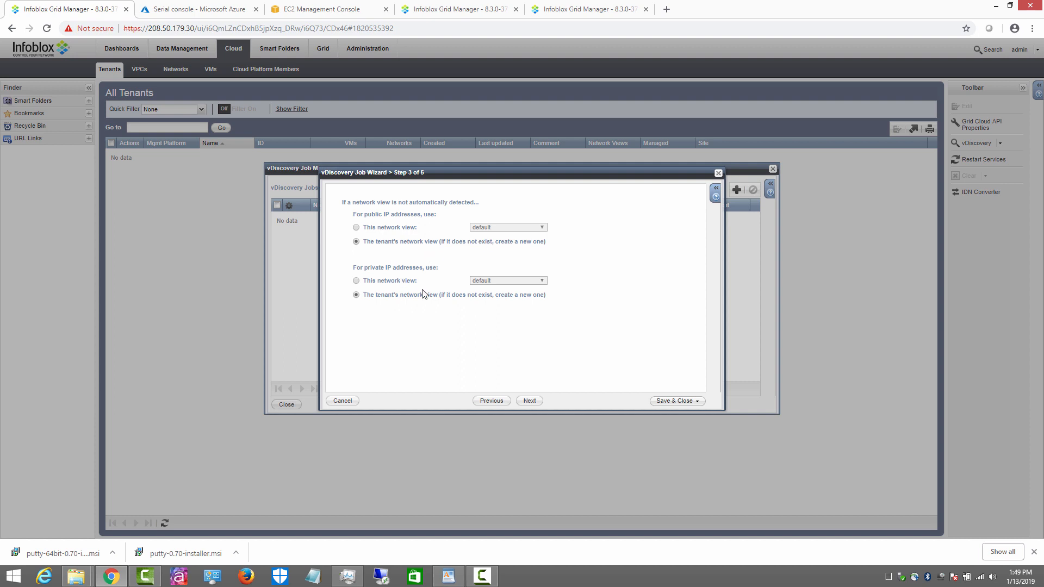
click(531, 402)
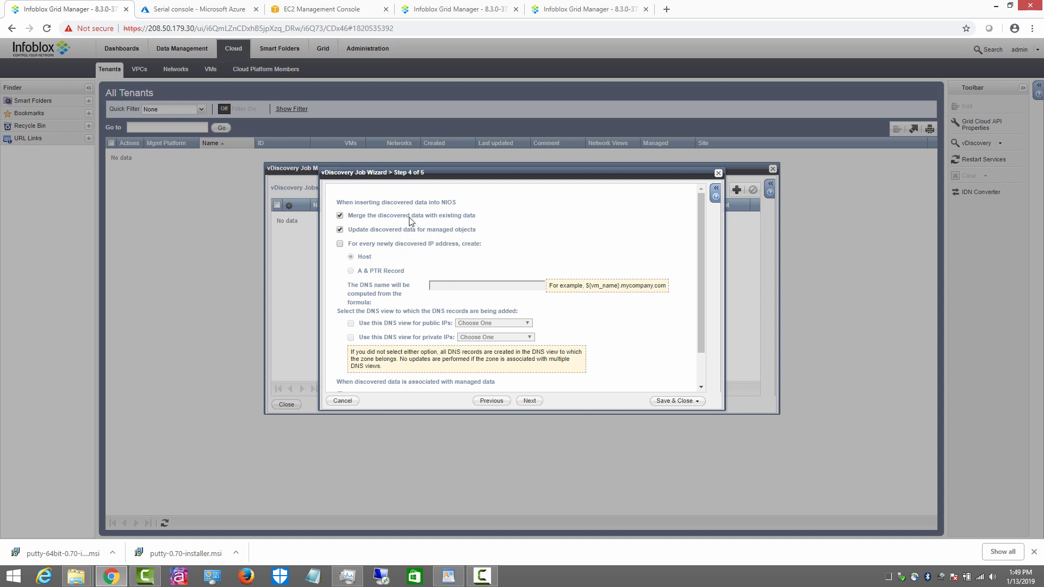
click(530, 402)
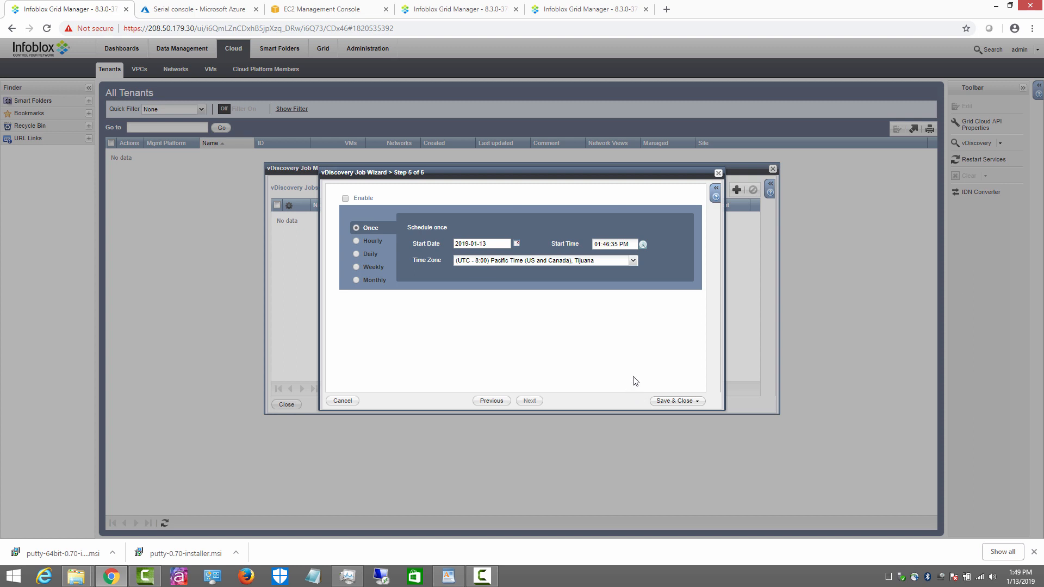
click(673, 402)
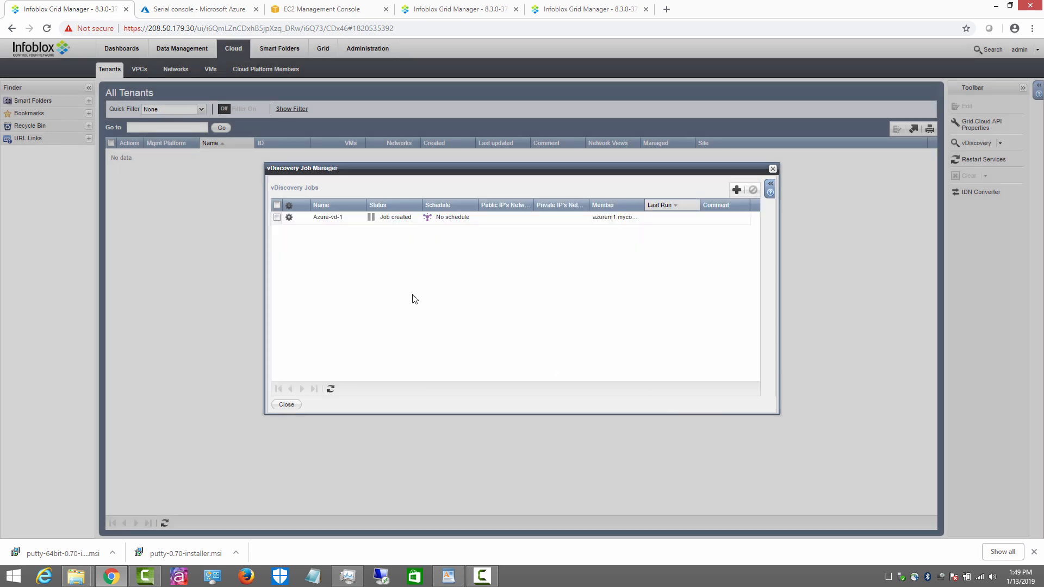
click(289, 218)
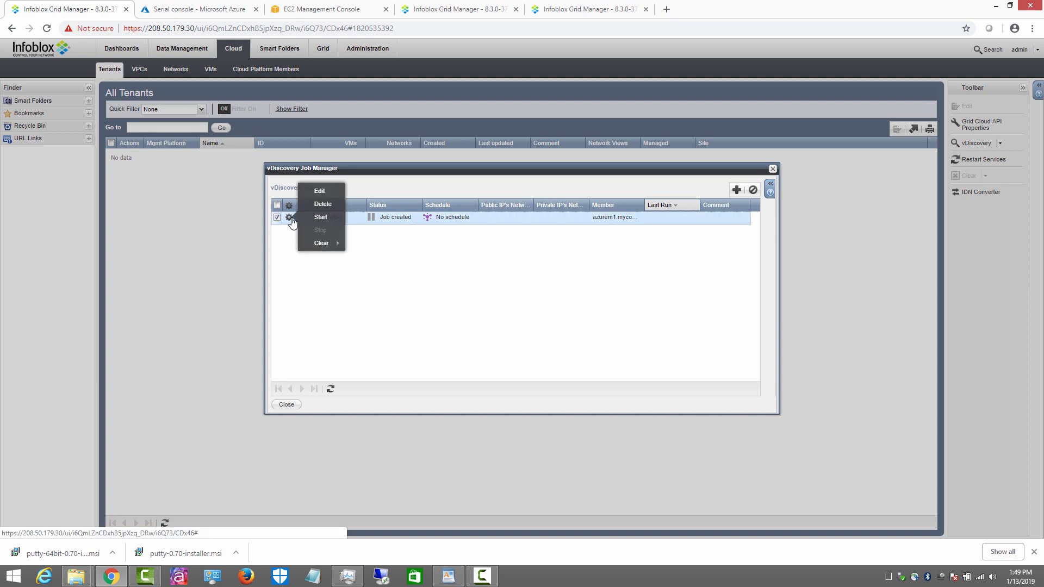
click(319, 193)
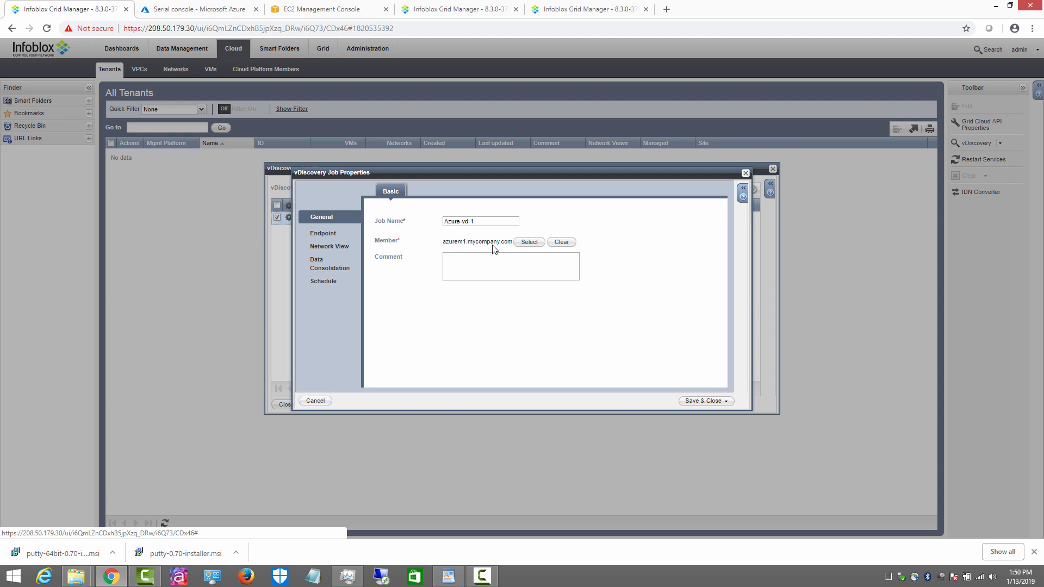
click(332, 234)
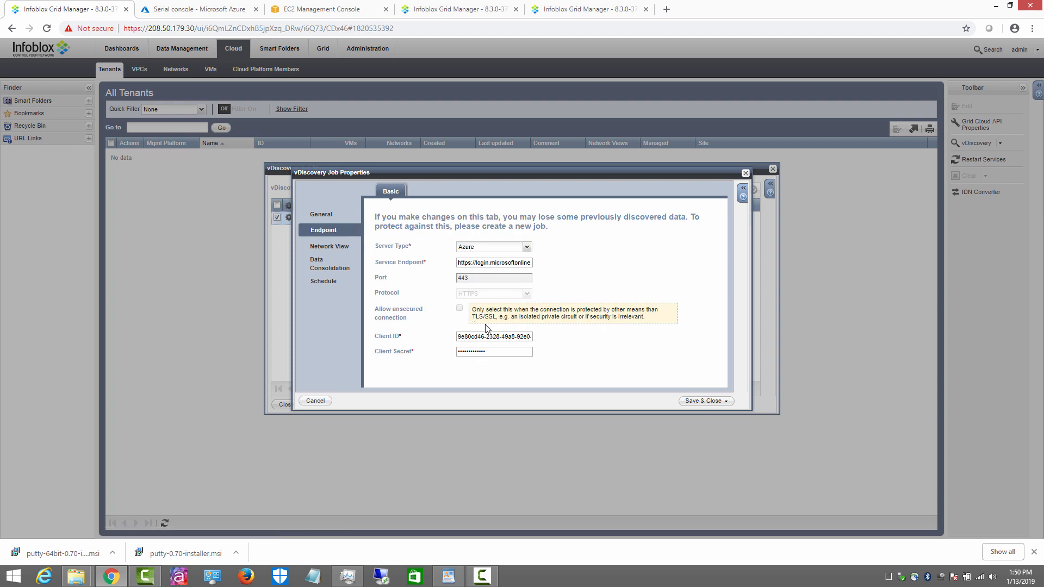
click(325, 247)
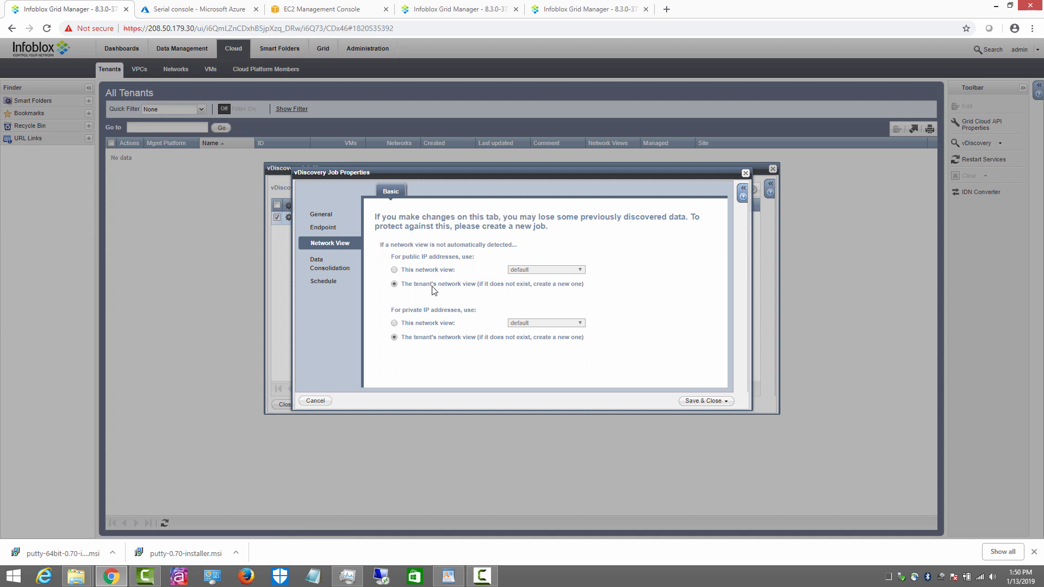
click(328, 272)
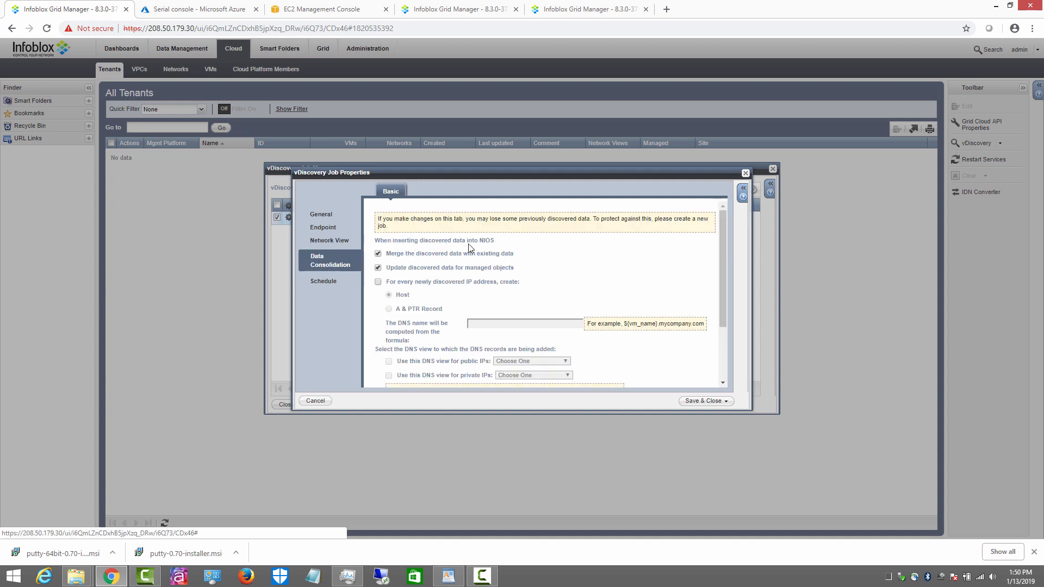
click(323, 282)
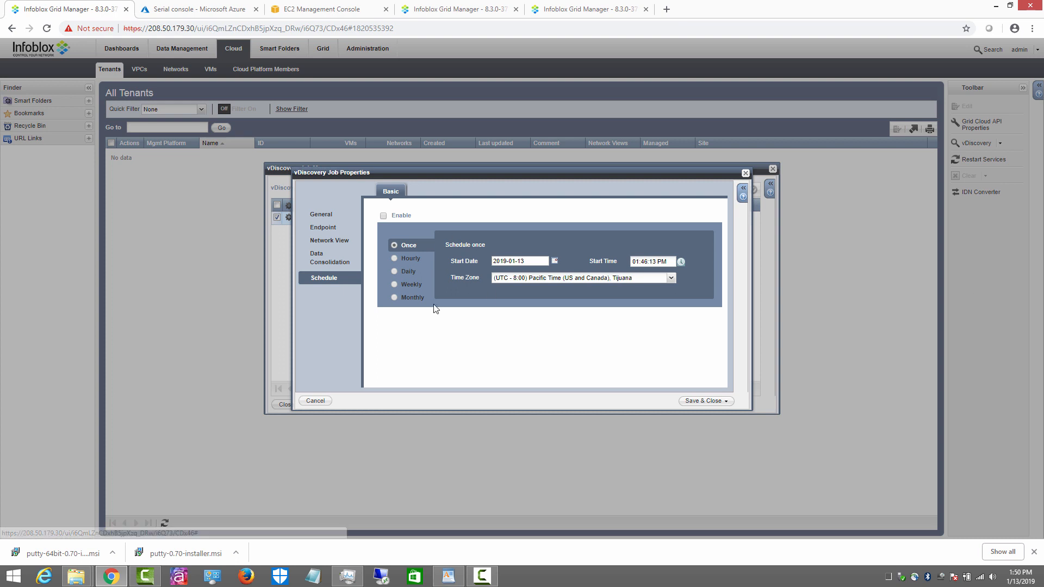
click(314, 400)
click(637, 323)
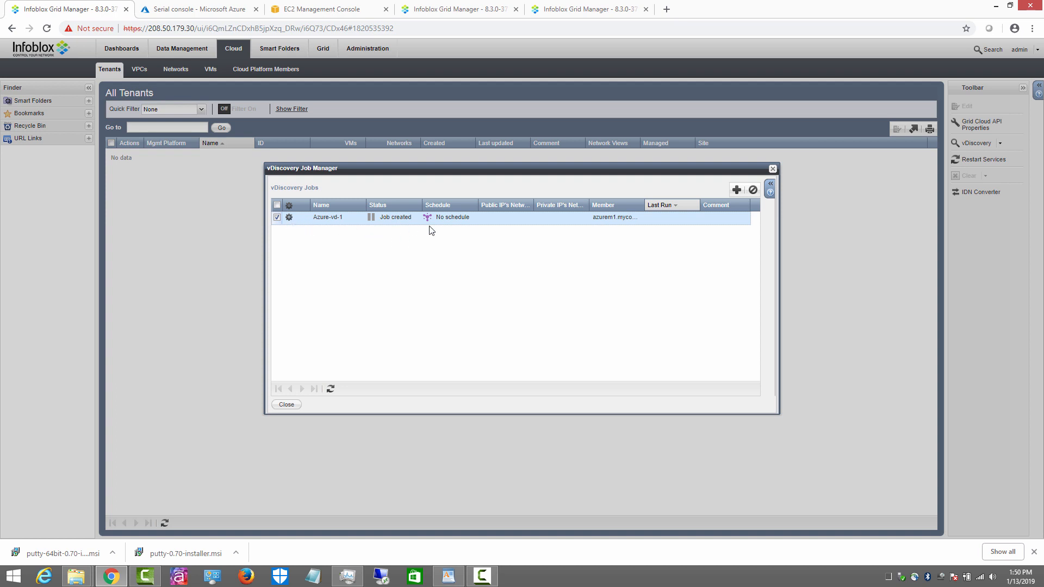
Step: Start Azure-vd-1 from its gear menu, refresh until it completes, then close the Job Manager
right_click(292, 219)
click(471, 270)
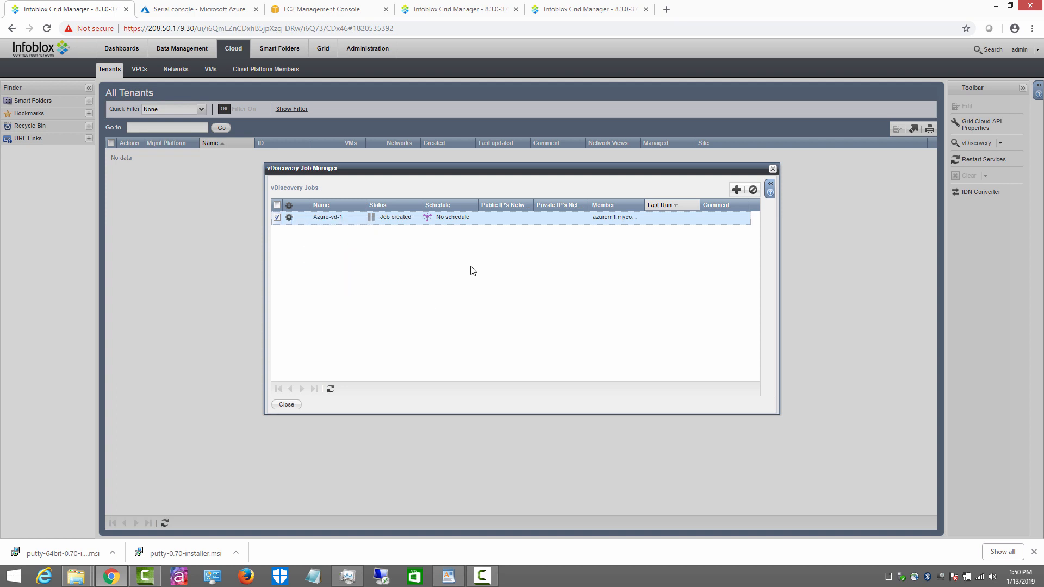
click(289, 217)
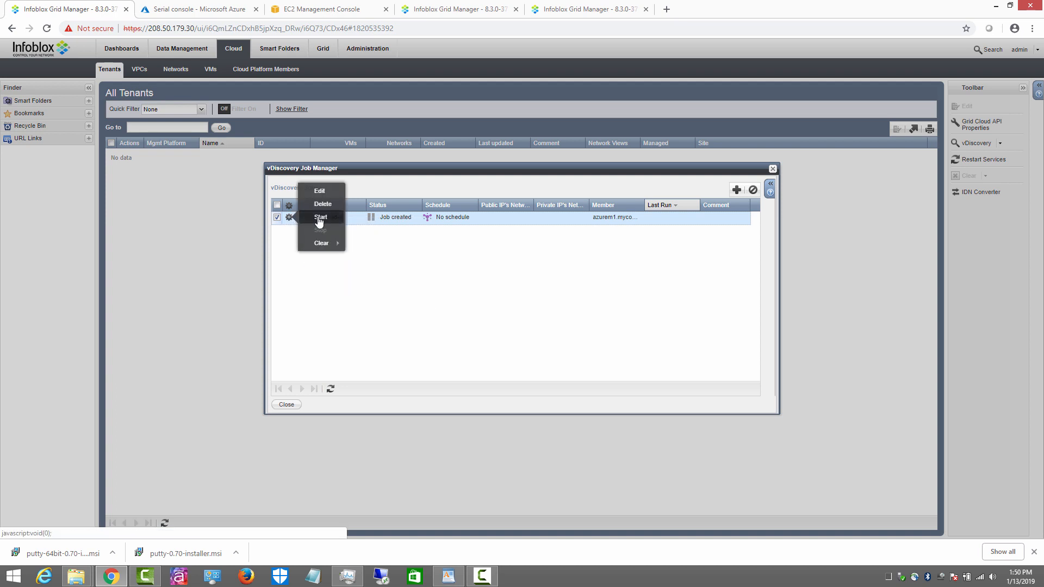
click(320, 219)
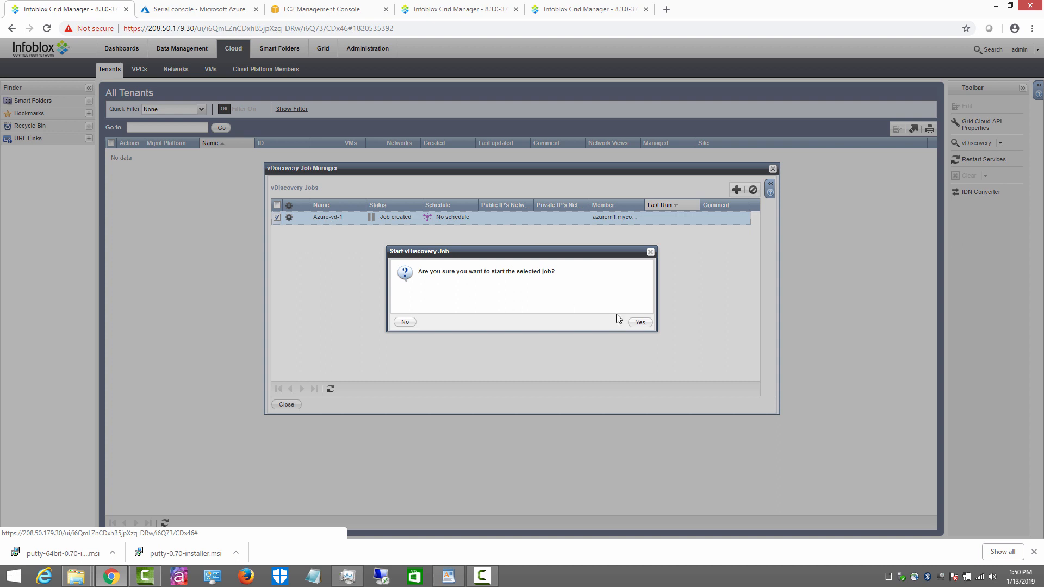
click(639, 323)
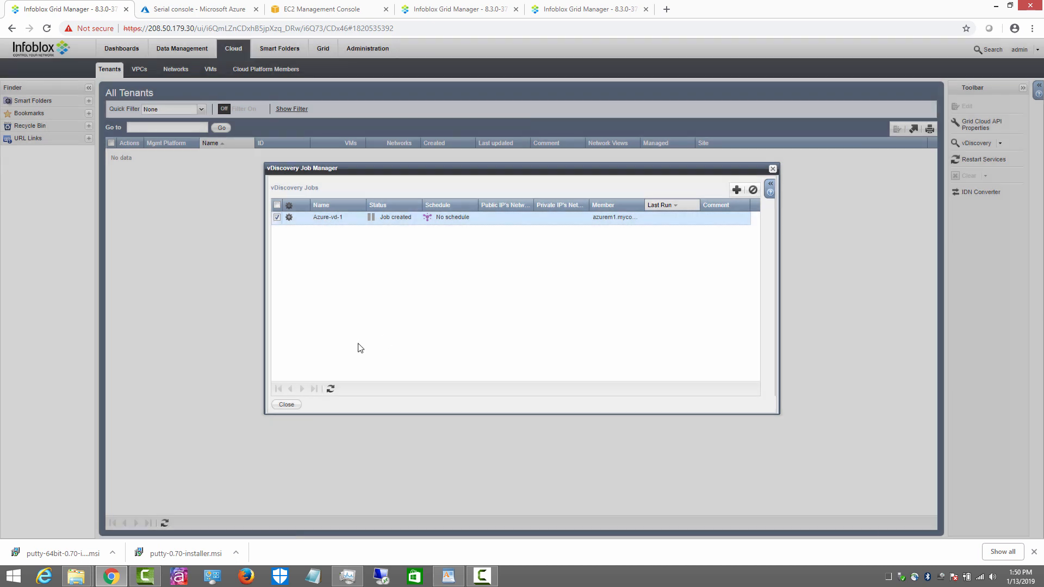
click(332, 389)
click(332, 388)
click(287, 405)
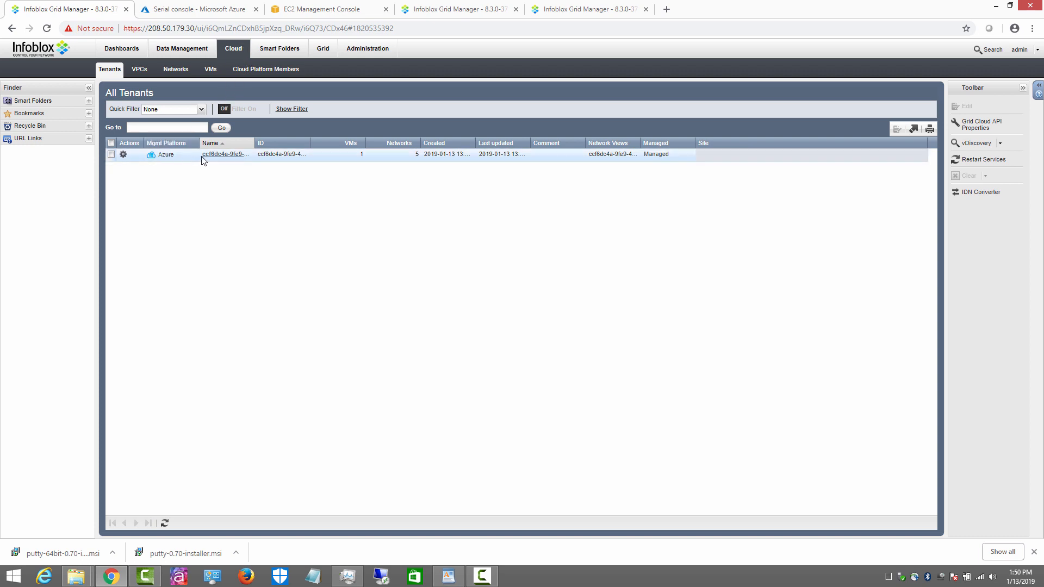
Step: Review the Azure tenant's VMs, then list its discovered VPCs TME-vnet and LAN
drag(255, 143, 386, 143)
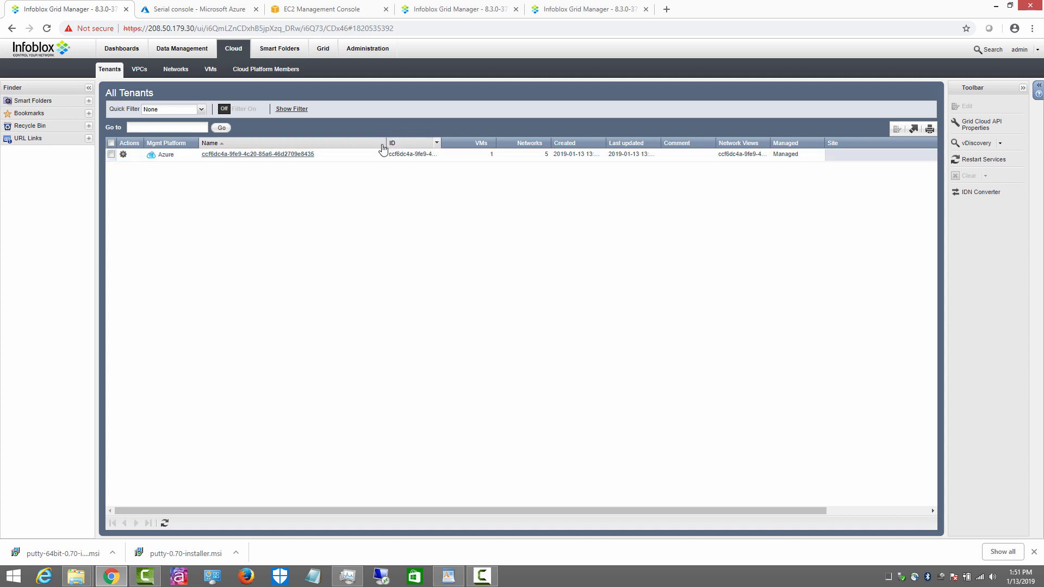
click(242, 155)
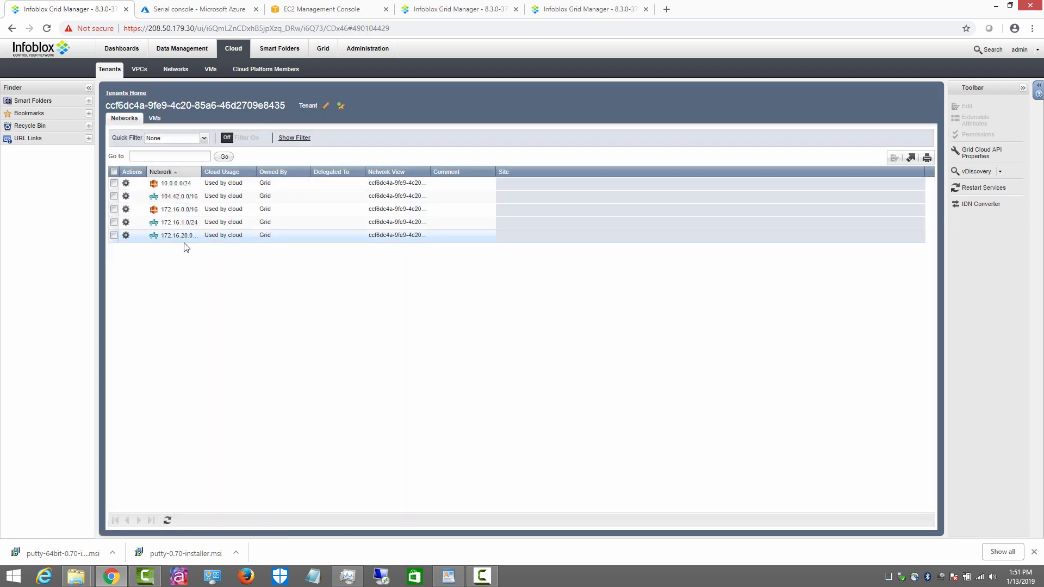
click(155, 120)
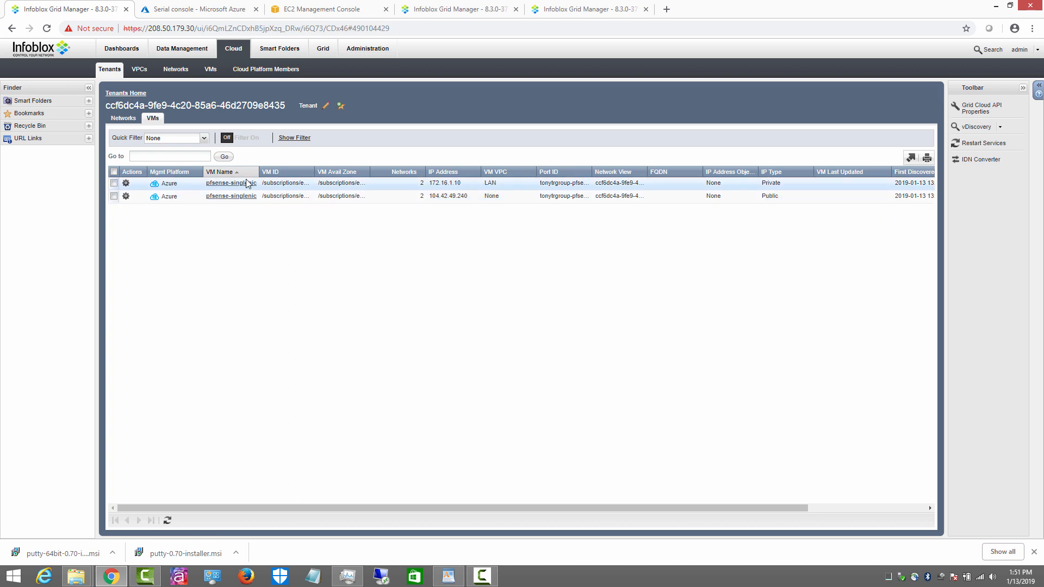
click(139, 69)
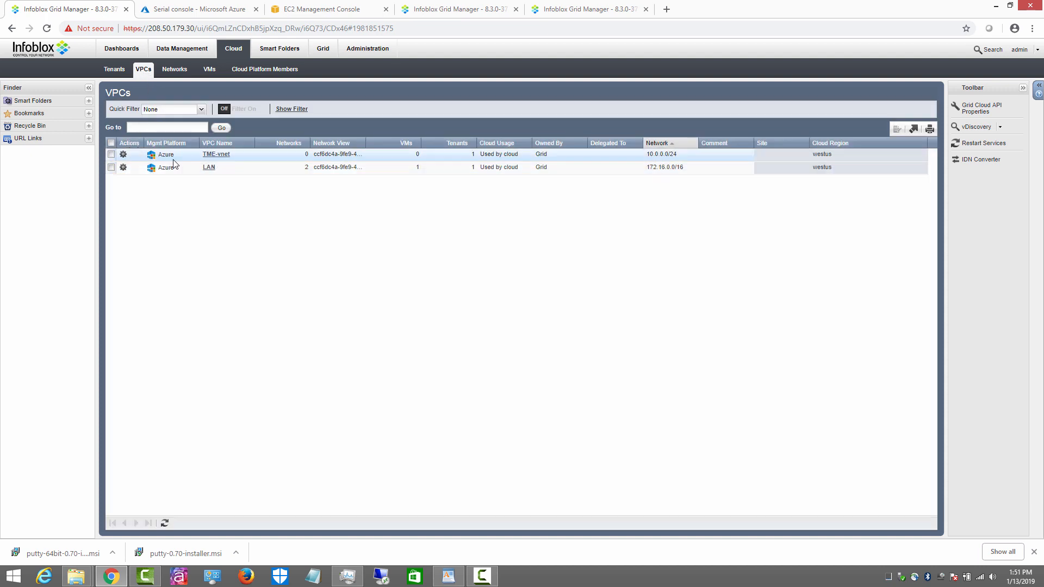
Step: Inspect the LAN VPC's extensible attributes and close them without saving
click(123, 168)
click(165, 168)
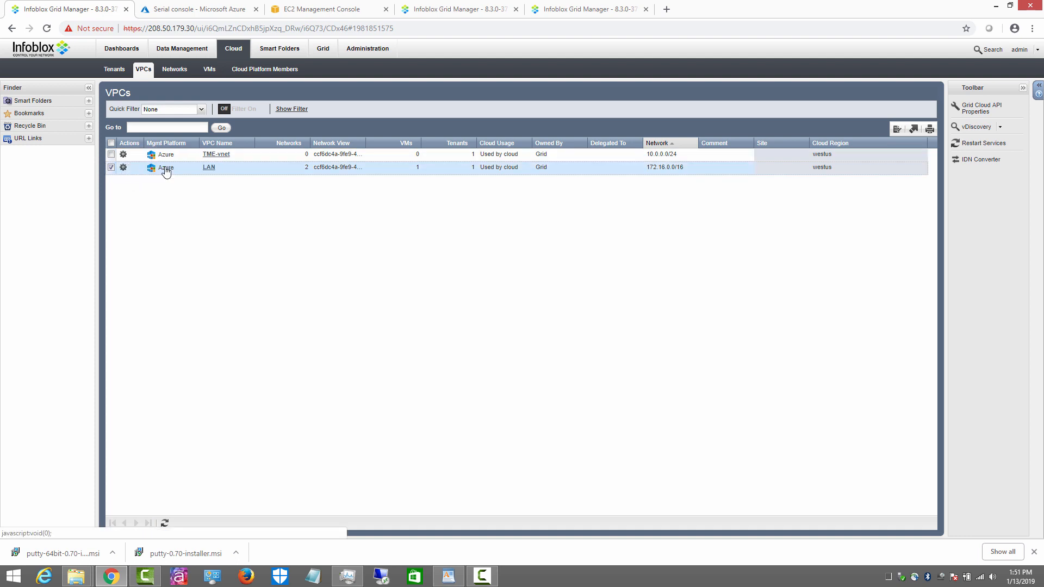
drag(497, 242, 543, 241)
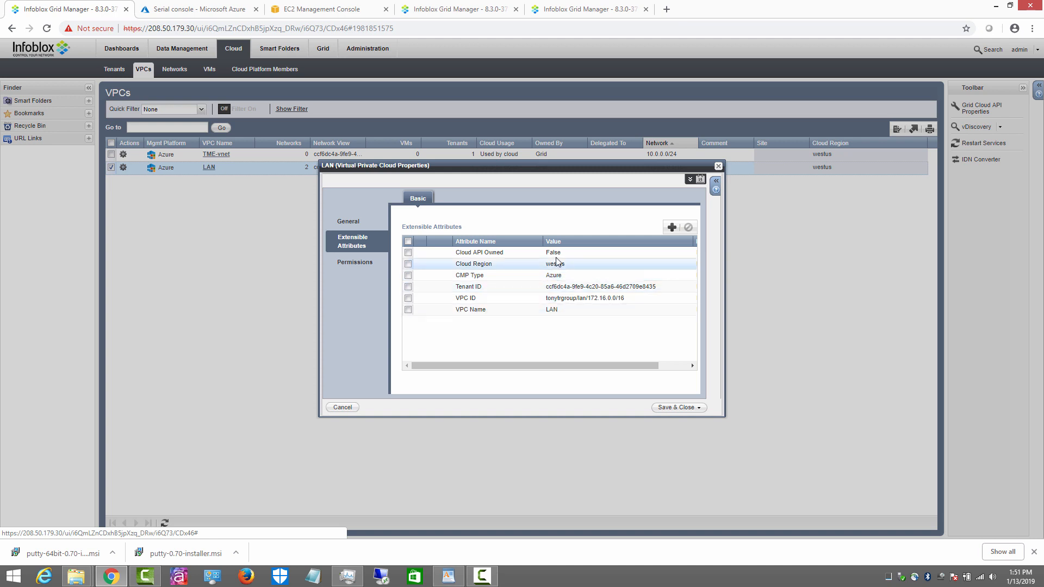
click(343, 408)
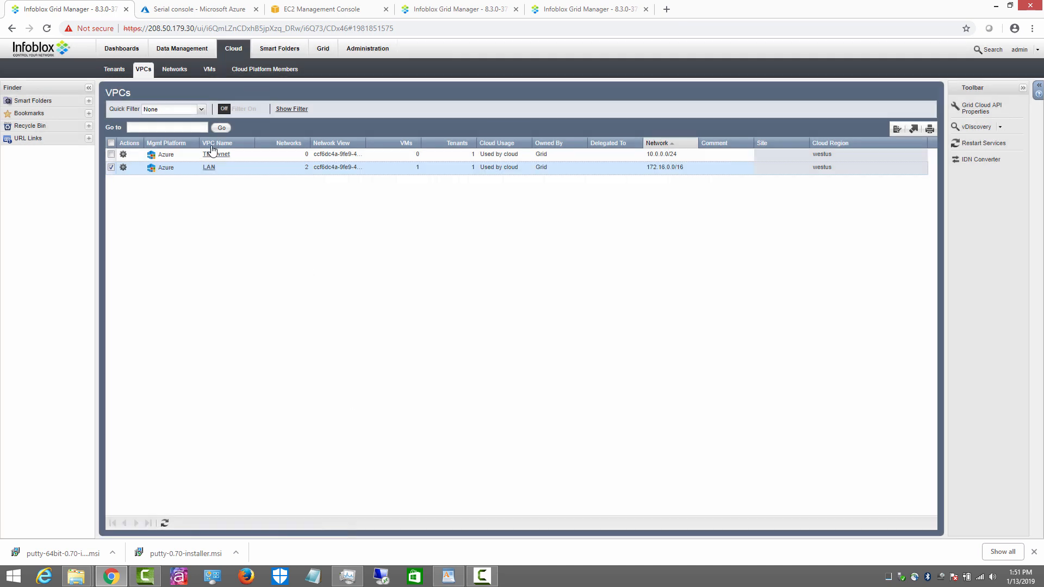
Step: Browse the discovered cloud networks and the All Cloud VMs by IP Address list
click(176, 74)
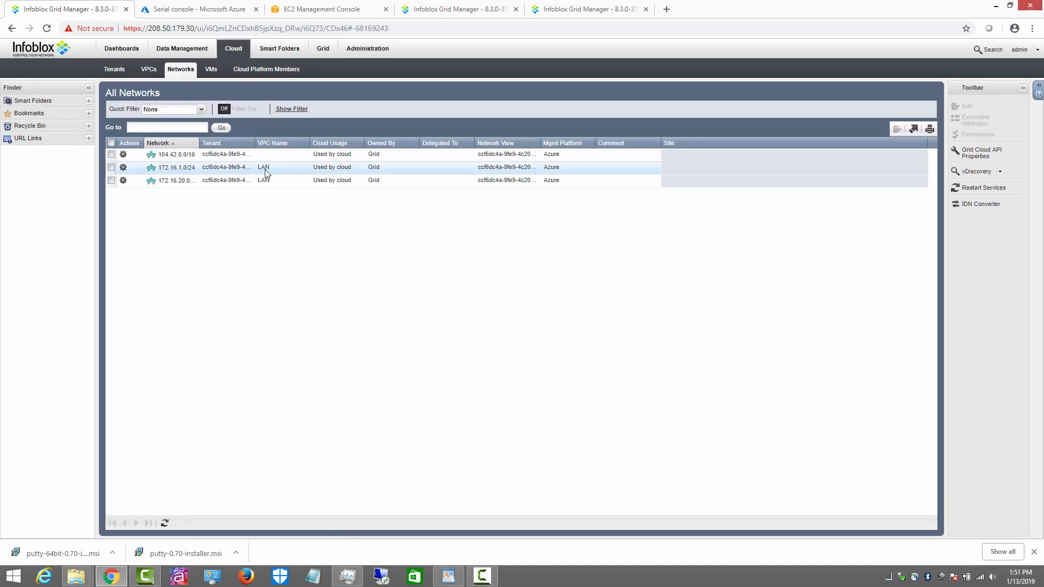
click(214, 69)
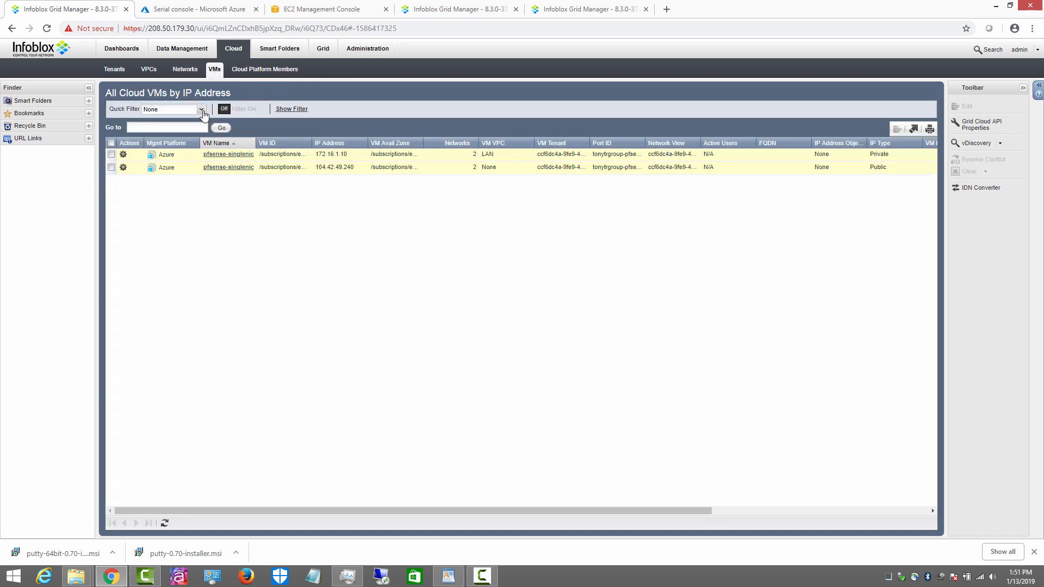
click(192, 53)
click(240, 50)
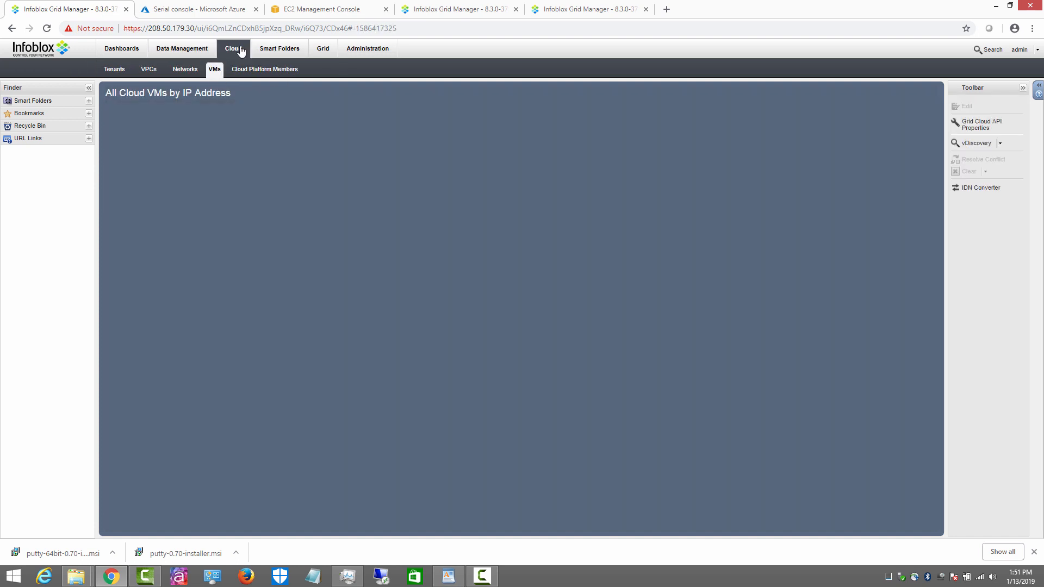
Step: In IPAM, compare the Azure tenant network view's three cloud networks against the default view
click(185, 50)
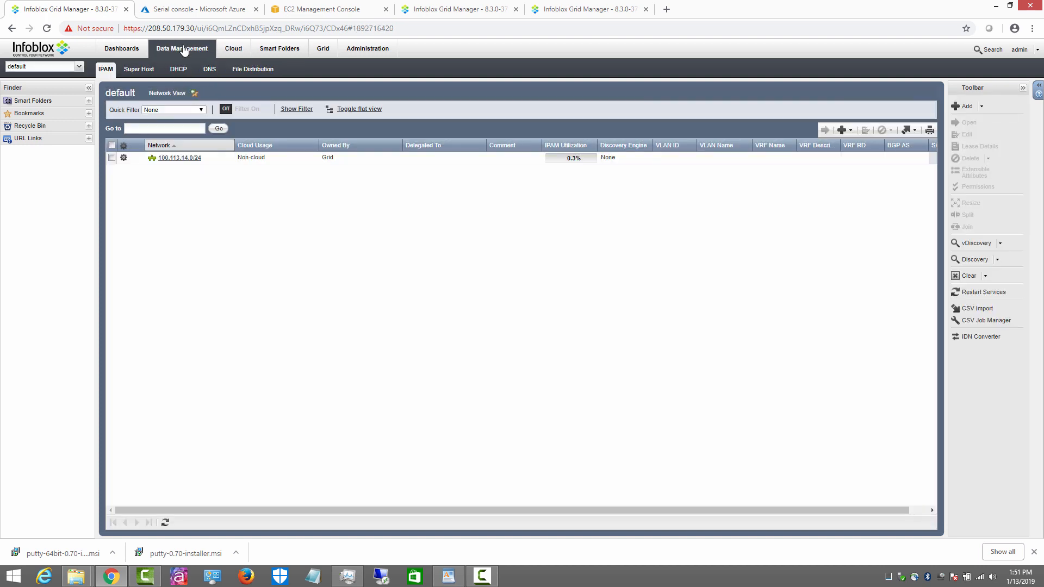
click(79, 67)
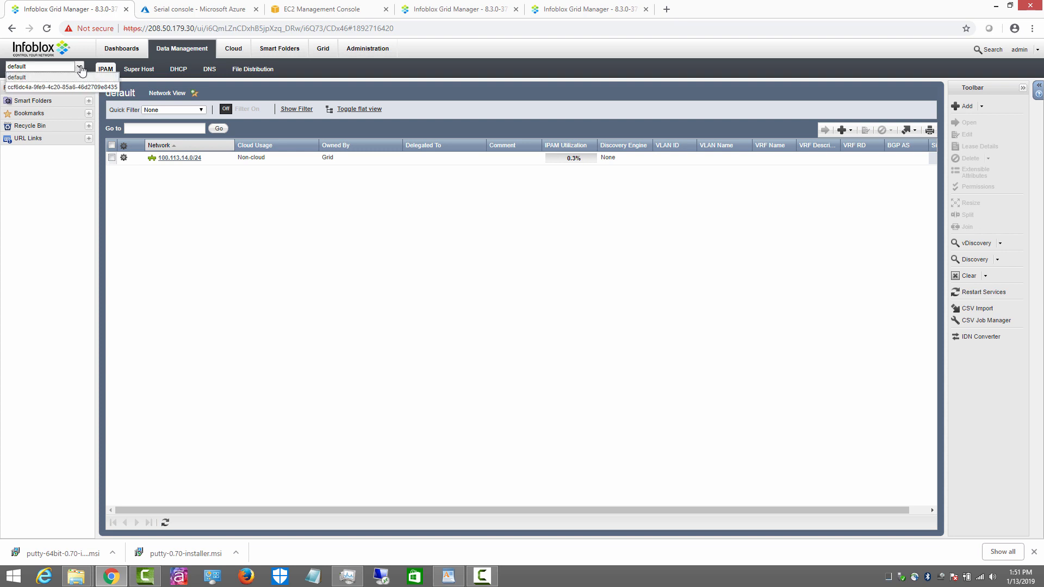
click(51, 87)
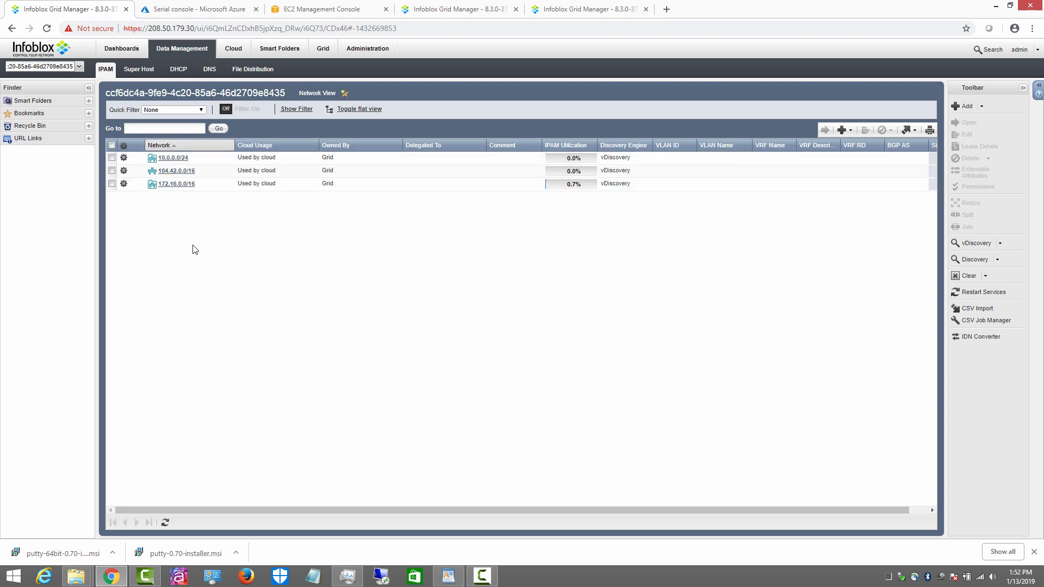
click(79, 66)
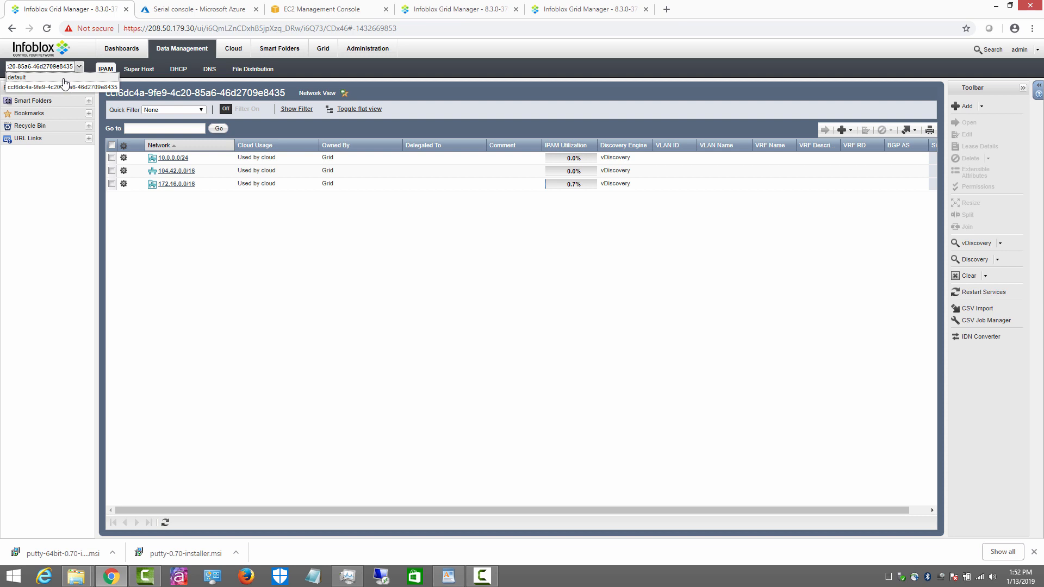
click(63, 77)
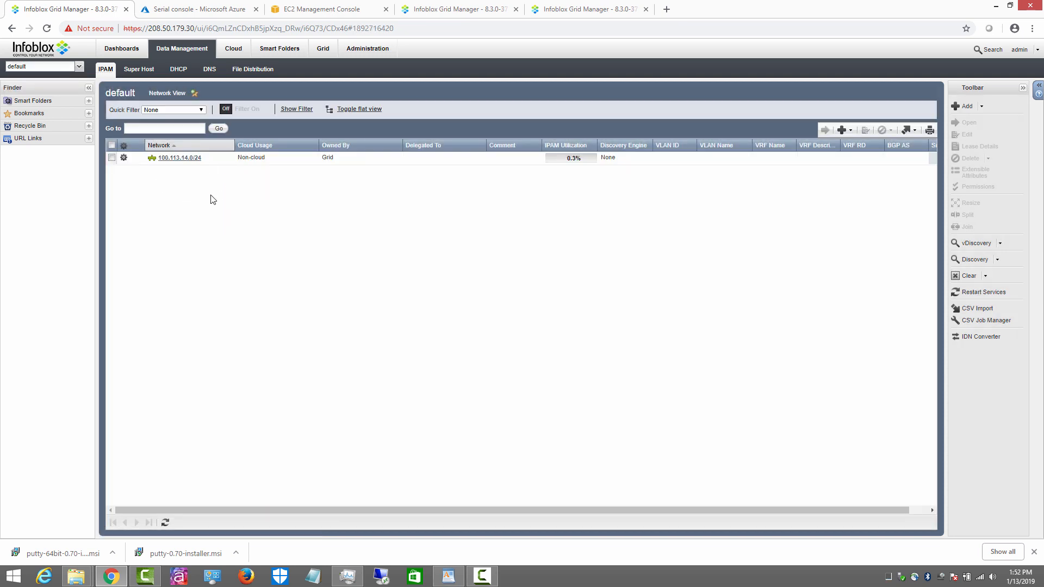
click(78, 66)
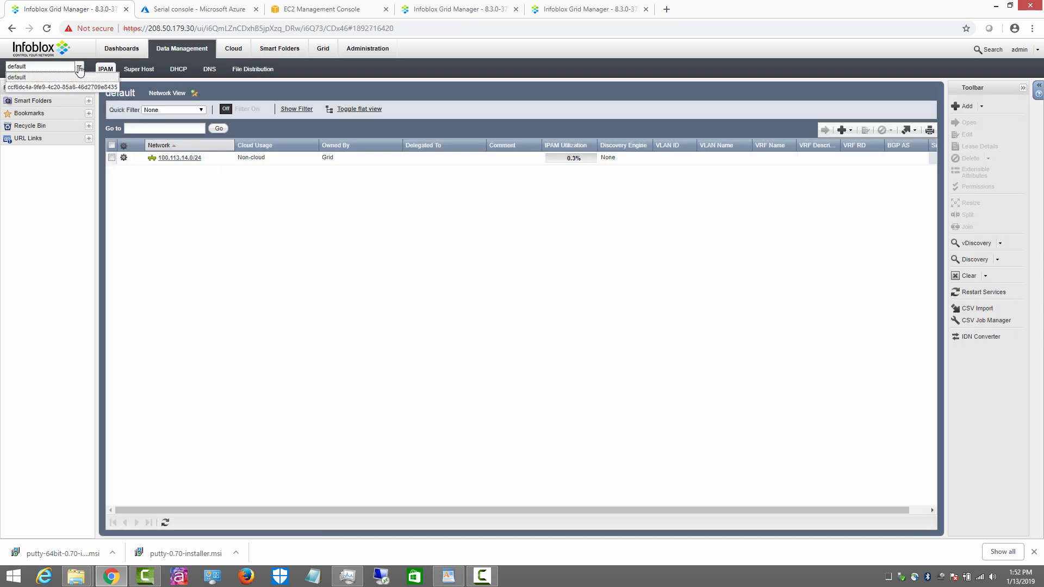
click(75, 87)
click(79, 67)
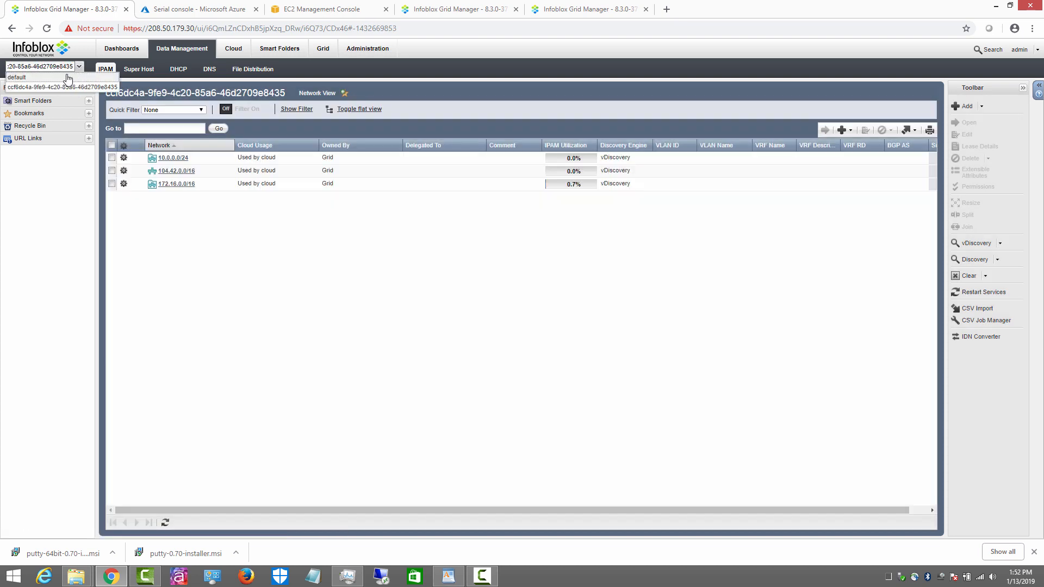
click(22, 77)
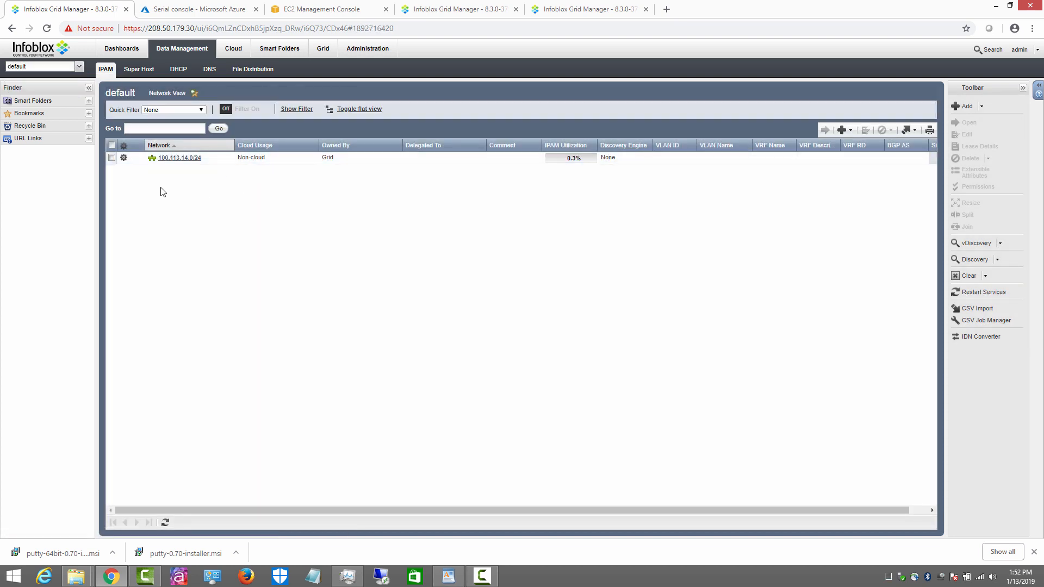
click(79, 66)
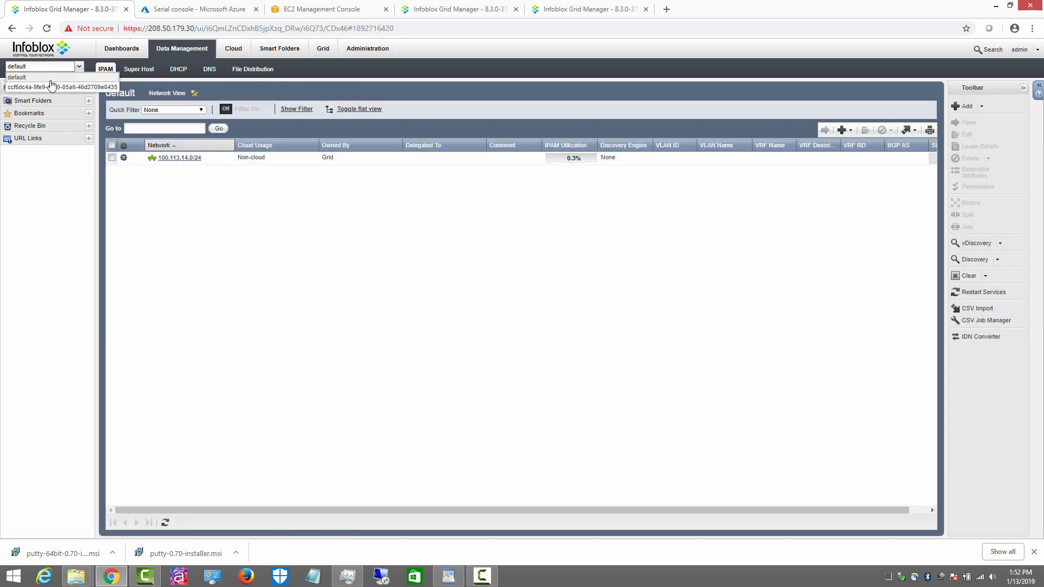
click(37, 86)
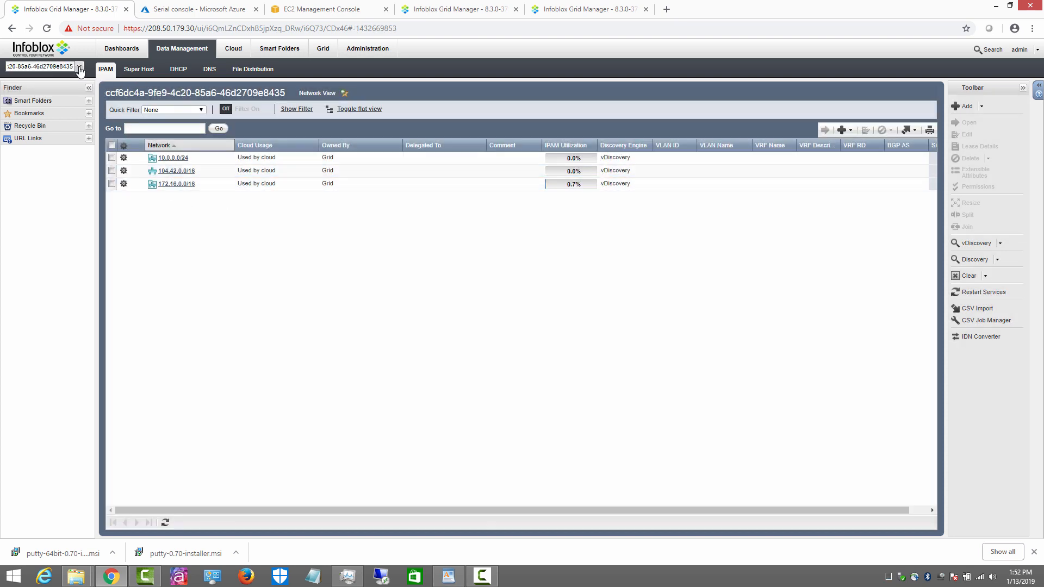
click(324, 50)
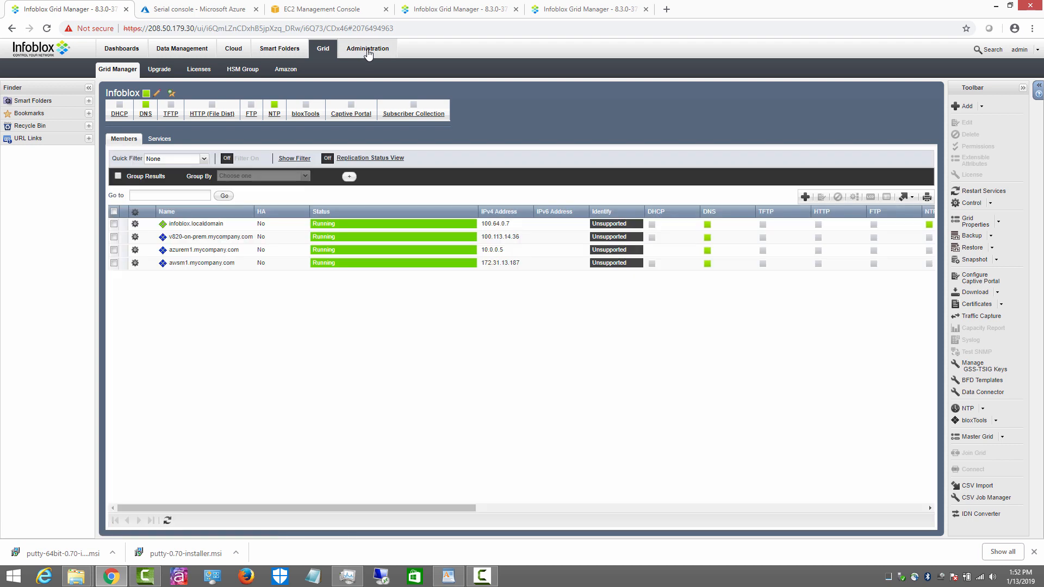
Step: Reload the Administration network views list and widen its Comment column to read full comments
click(368, 49)
click(244, 74)
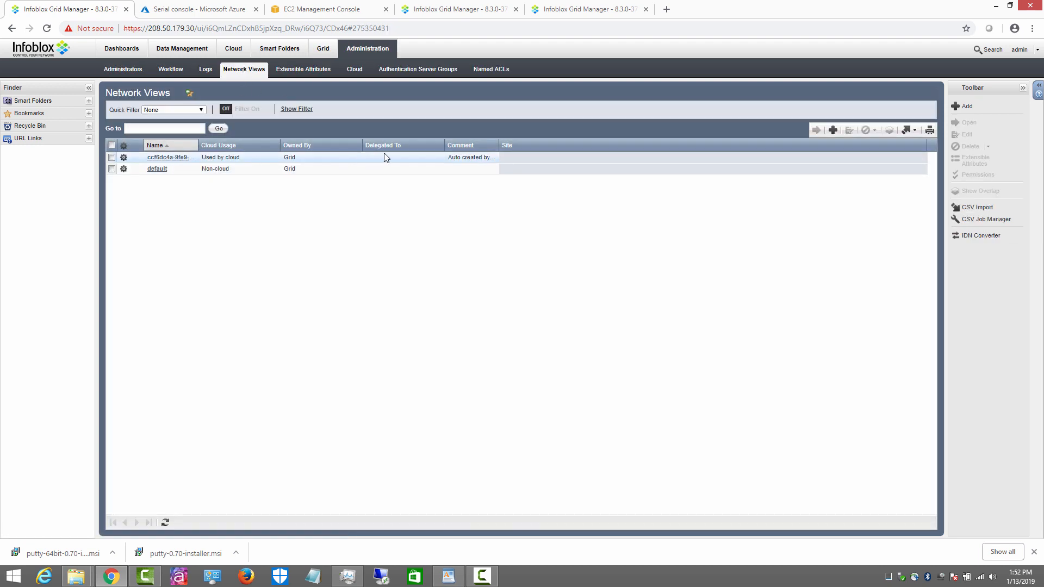
drag(500, 145, 651, 145)
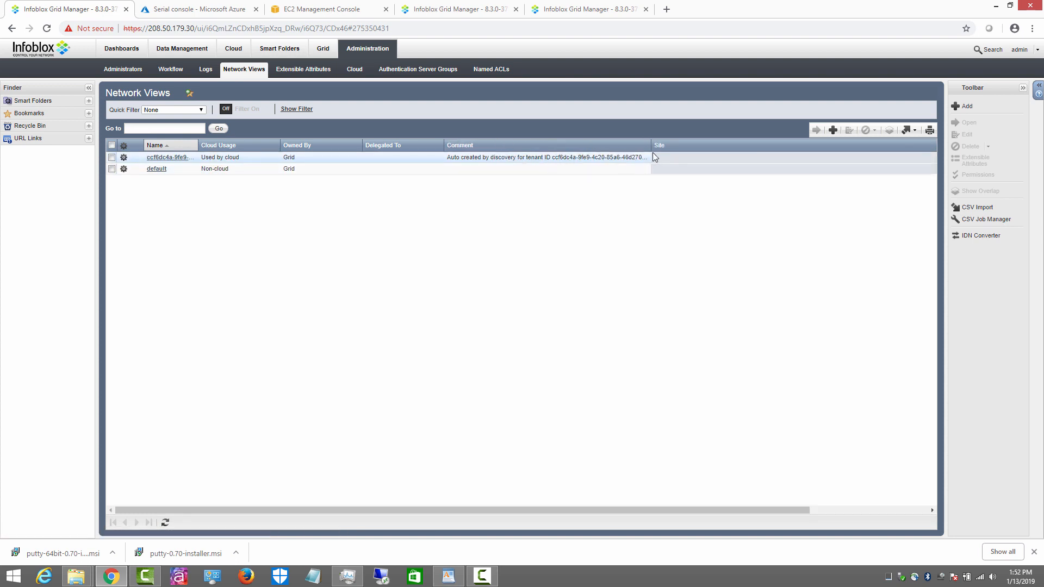
drag(651, 145, 723, 145)
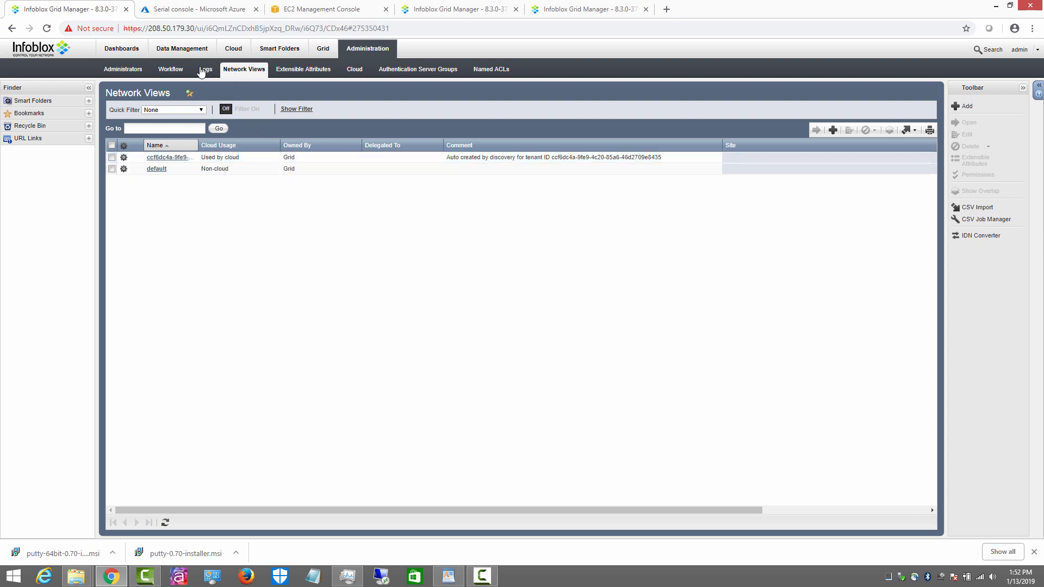
Step: Return to All Tenants and show the vDiscovery New and Discovery Manager choices
click(237, 49)
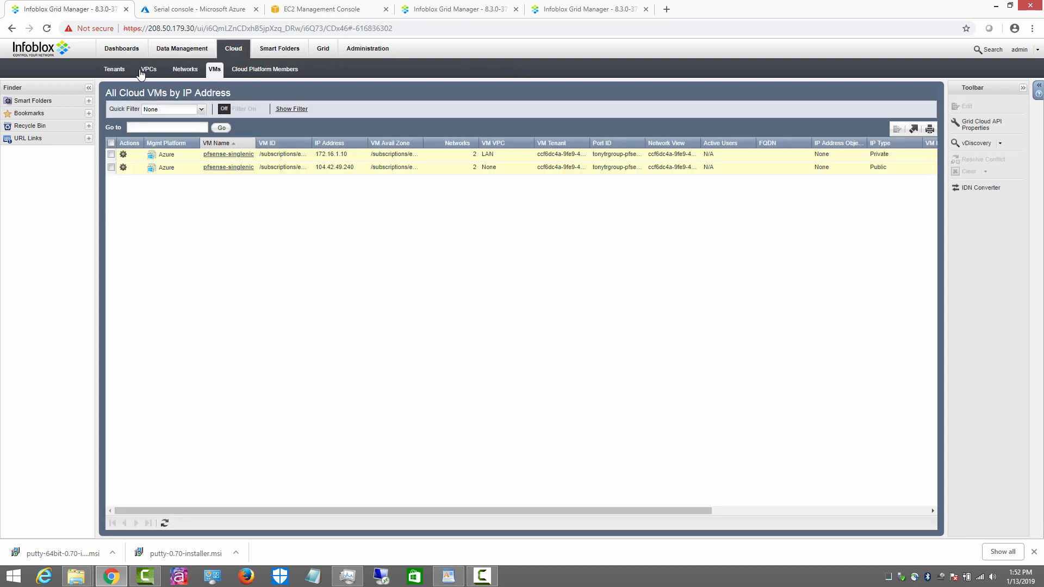
click(115, 70)
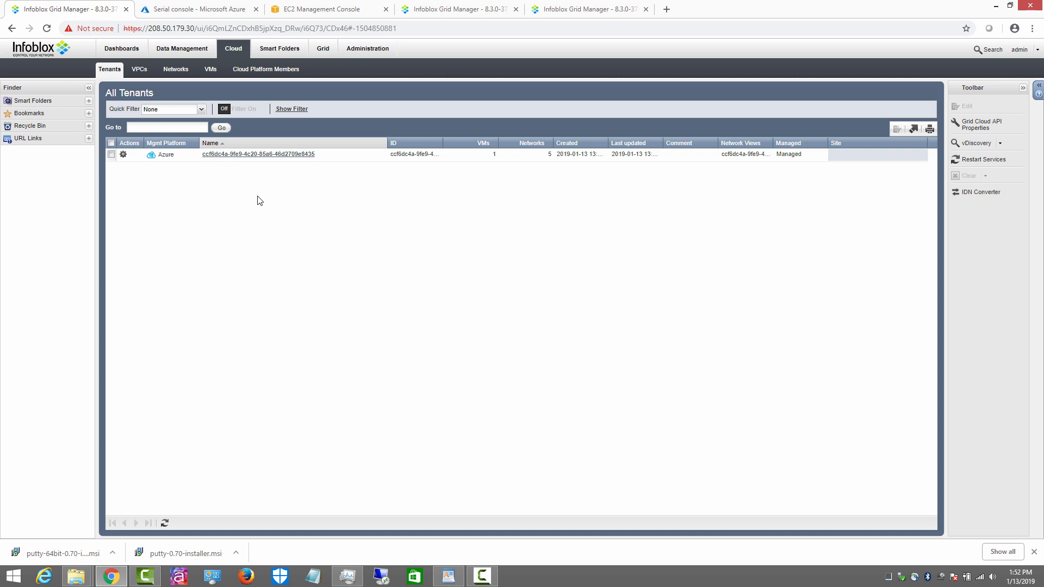
click(1001, 143)
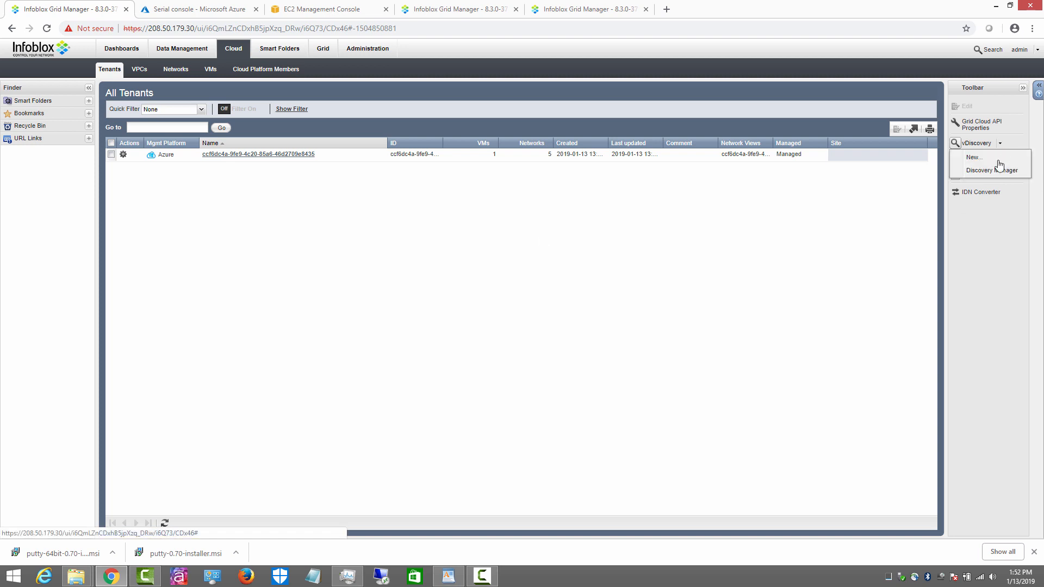
Step: Create a new vDiscovery job aws-vd-1 assigned to member awsm1.mycompany.com
click(1000, 168)
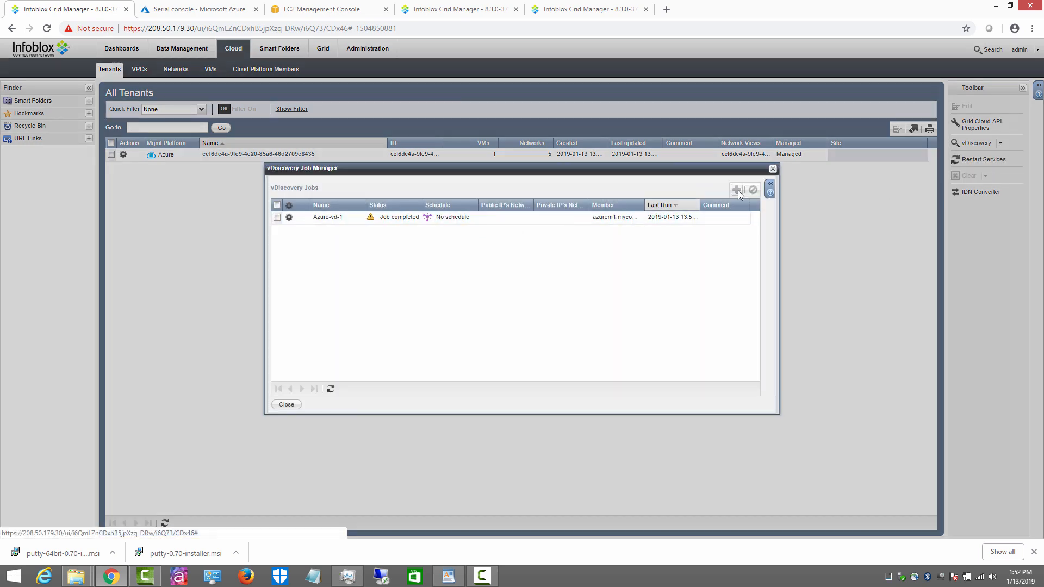
click(738, 190)
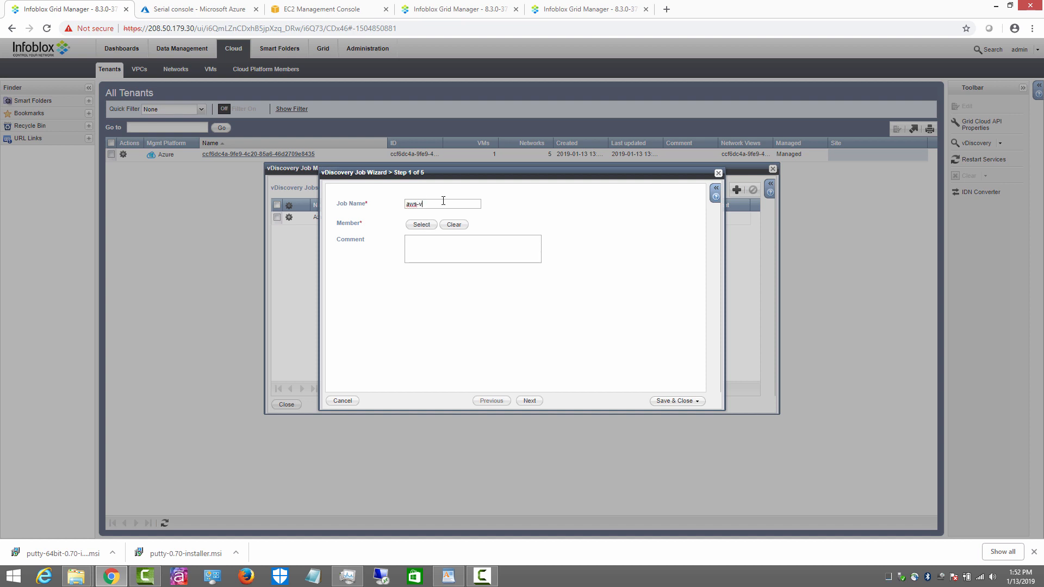
click(421, 225)
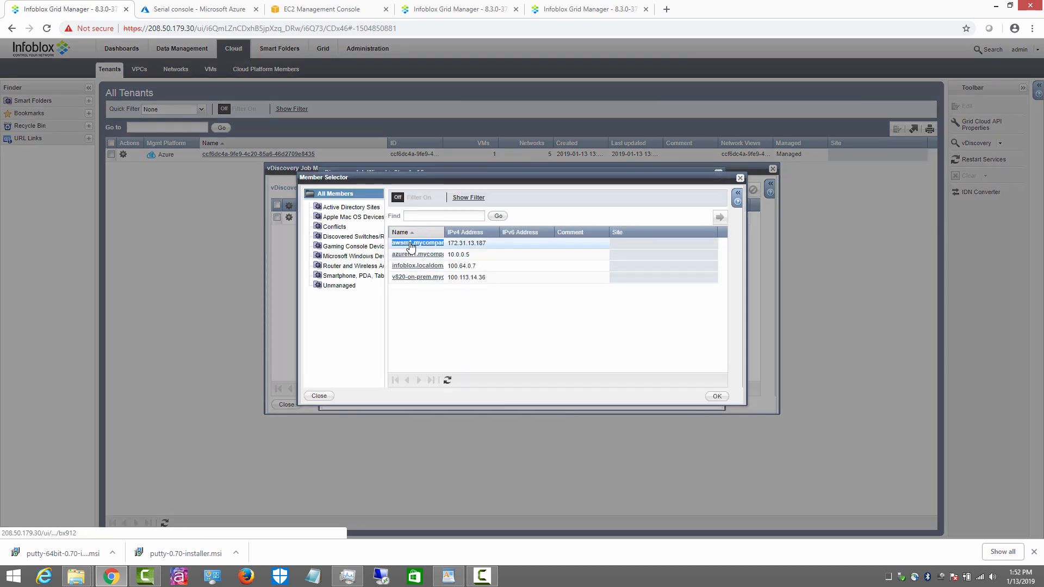
double_click(432, 243)
click(529, 401)
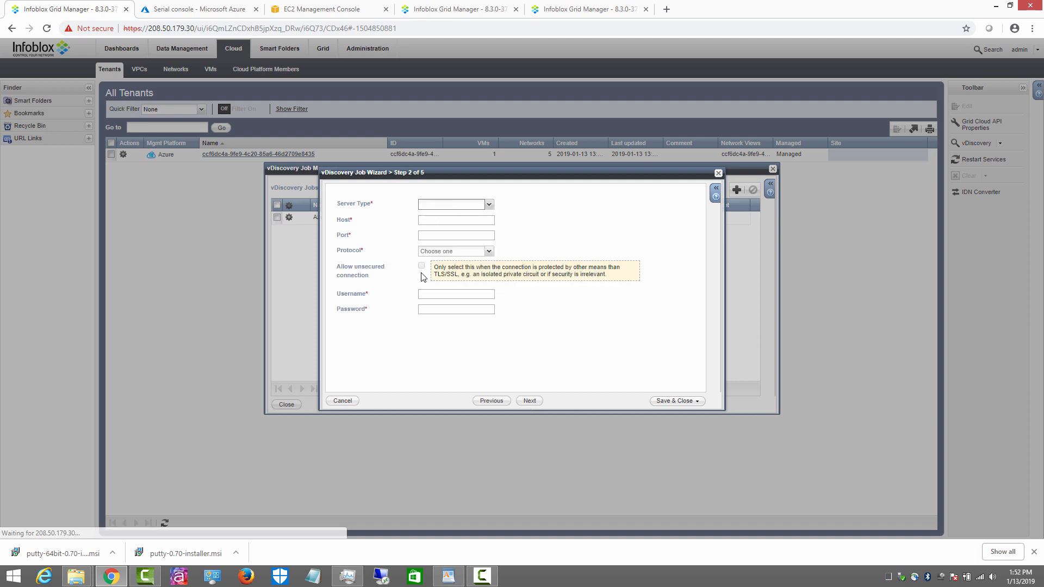
Step: Set server type AWS, use tenant network views for public and private IPs, and save
click(489, 205)
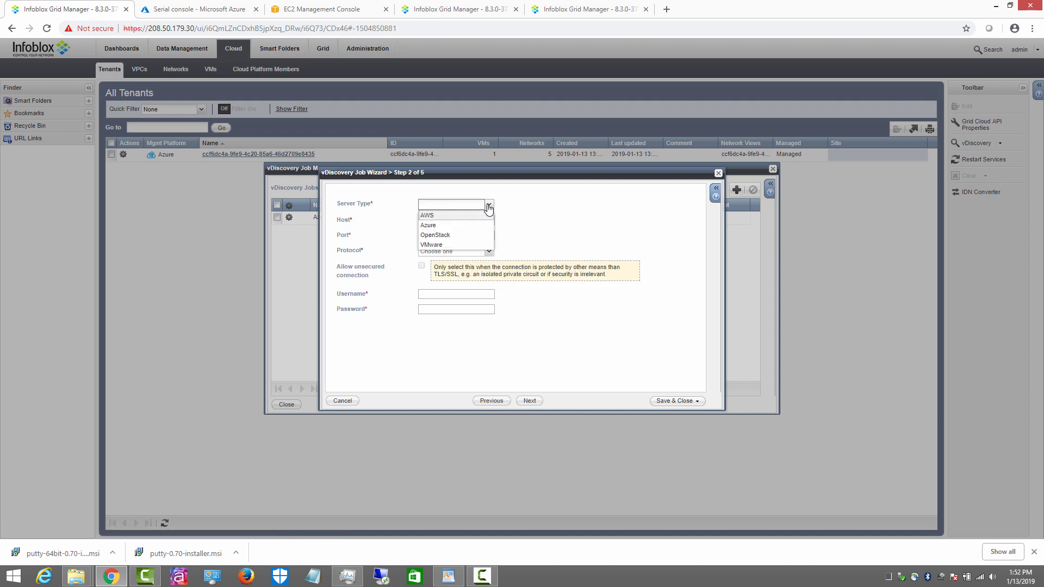
click(429, 216)
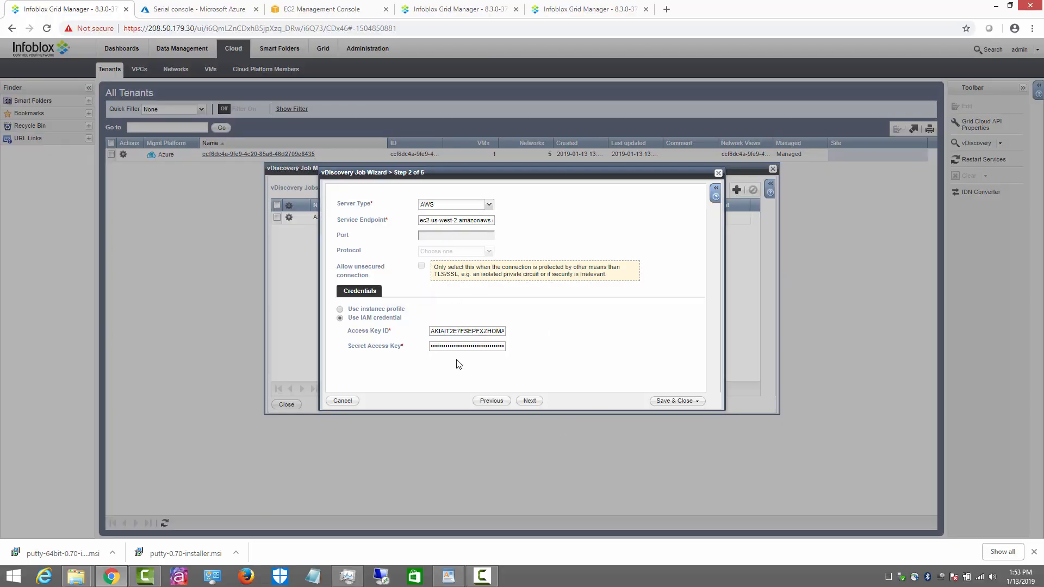
click(529, 401)
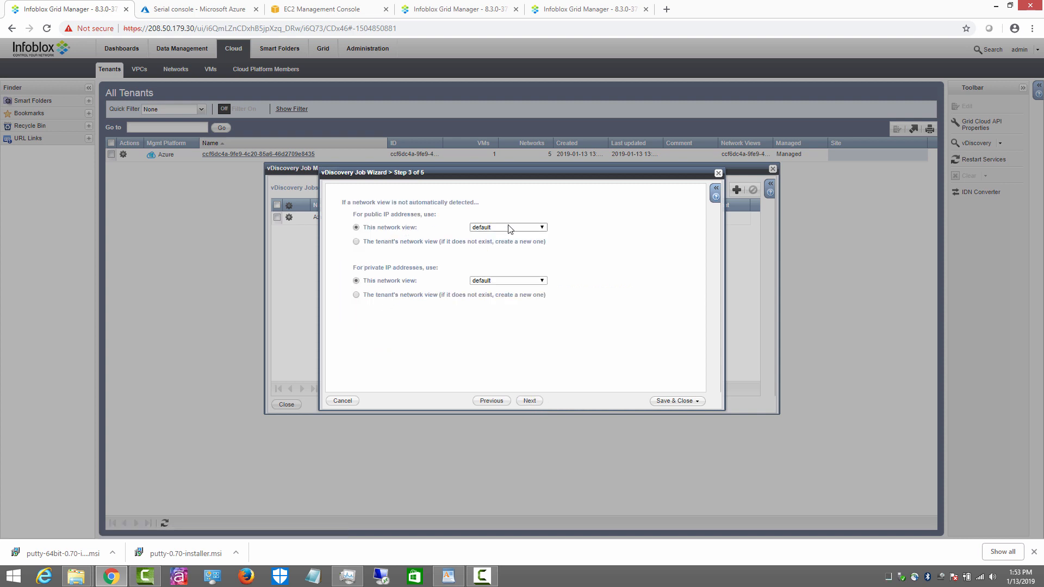
click(356, 242)
click(357, 296)
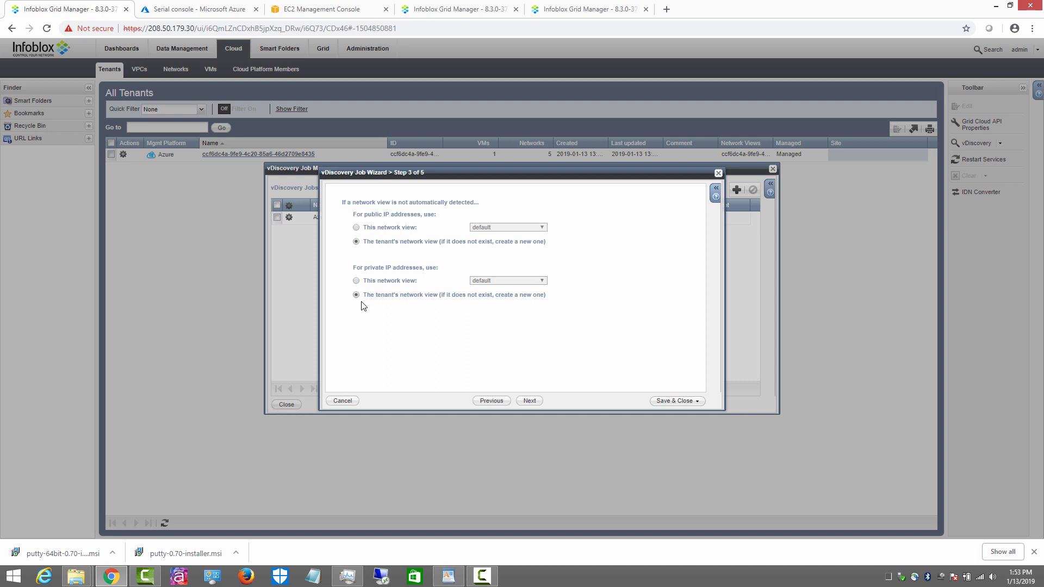
click(530, 401)
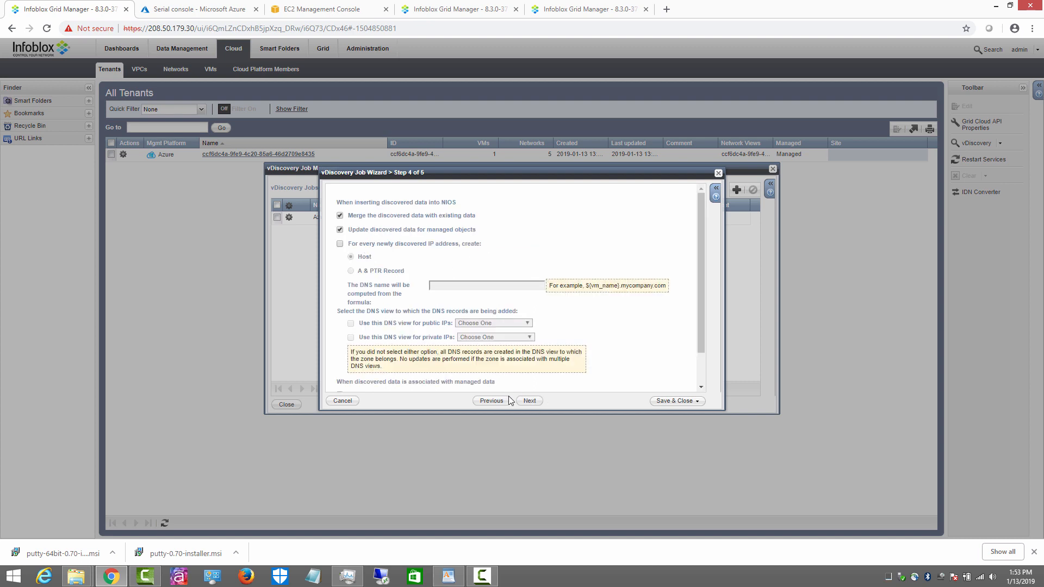
click(530, 401)
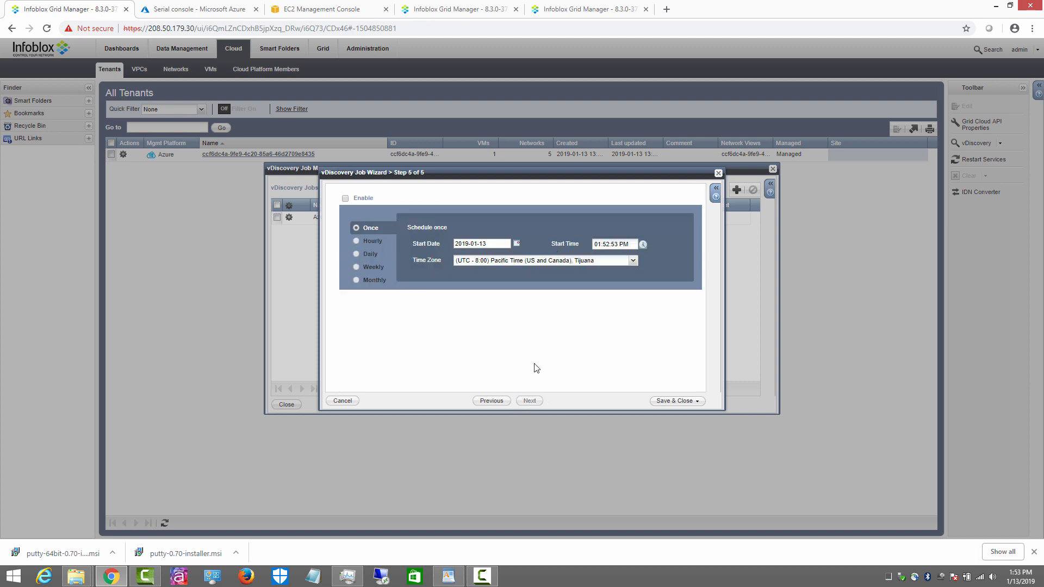
click(673, 401)
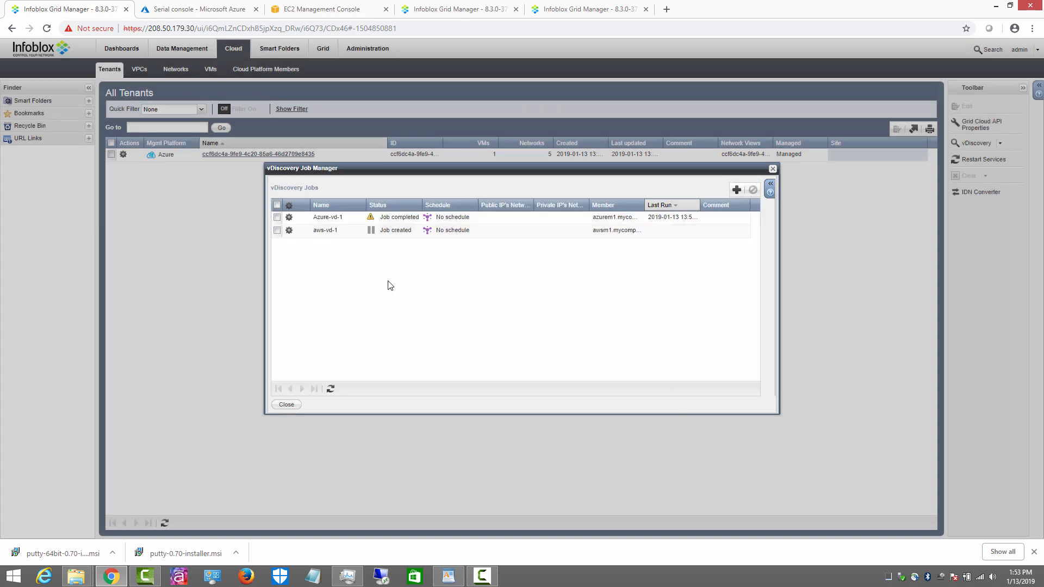
click(289, 231)
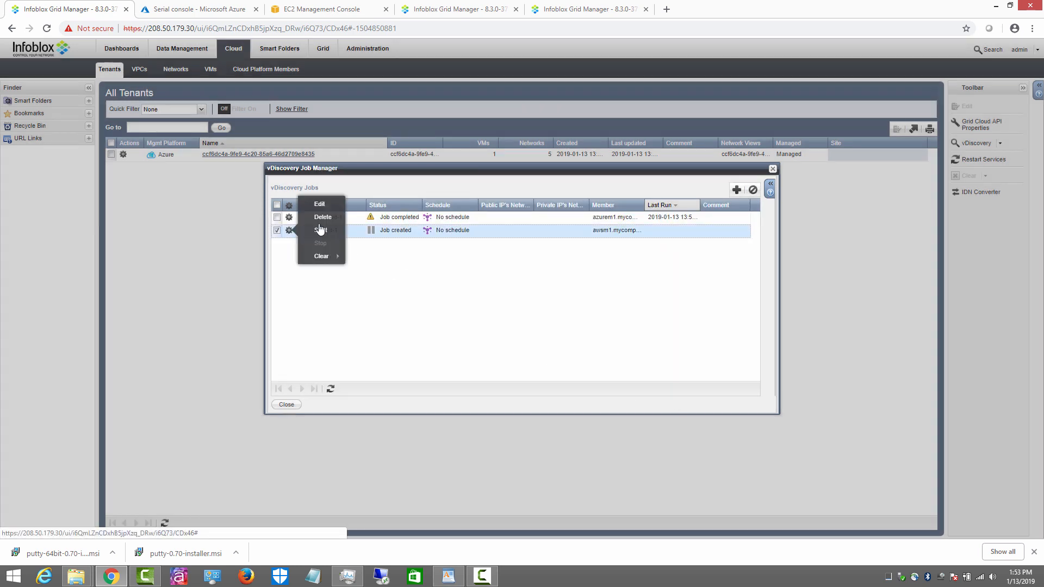
click(321, 207)
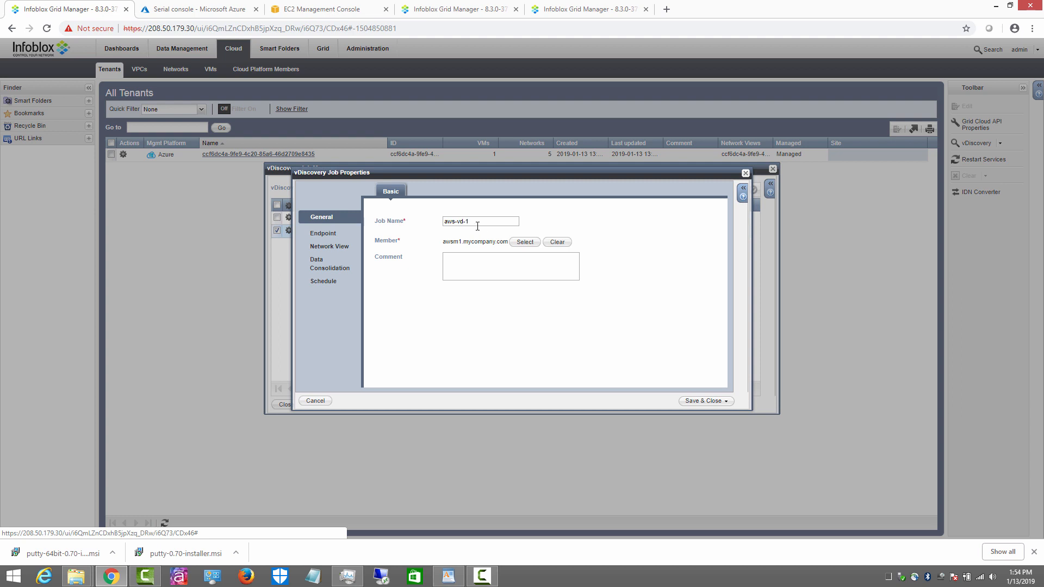
click(325, 234)
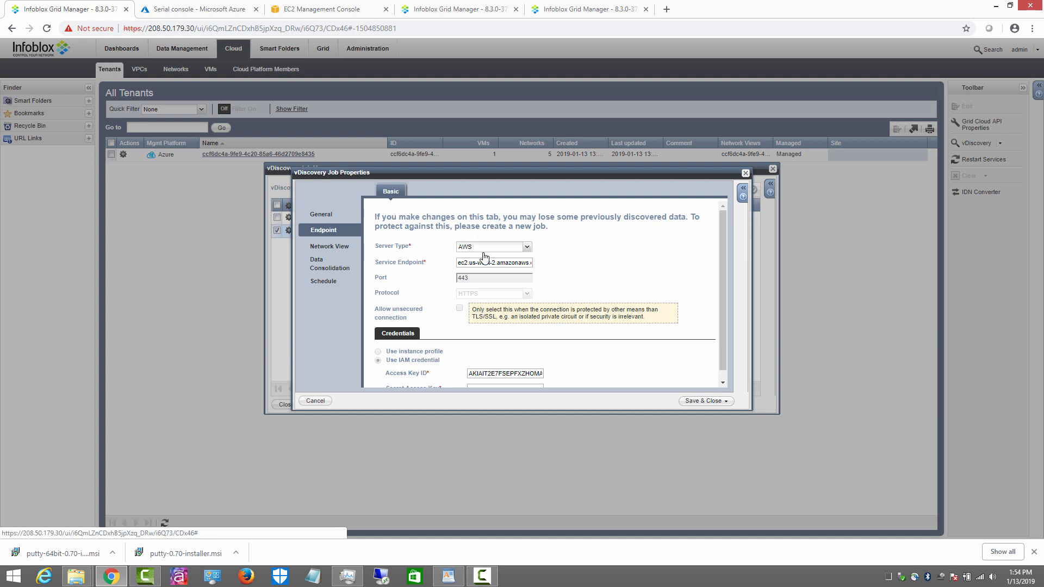
click(339, 252)
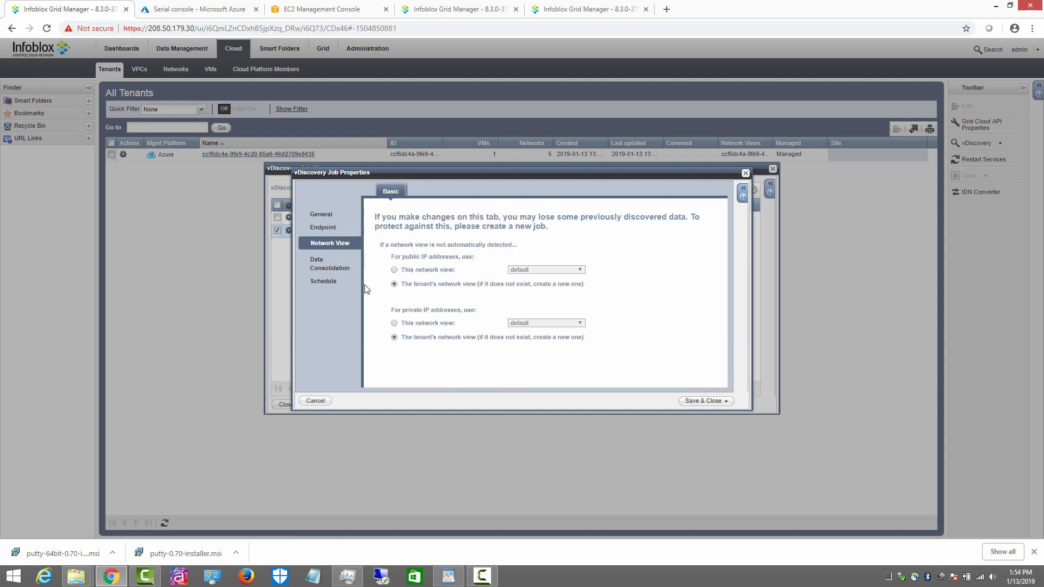
click(328, 266)
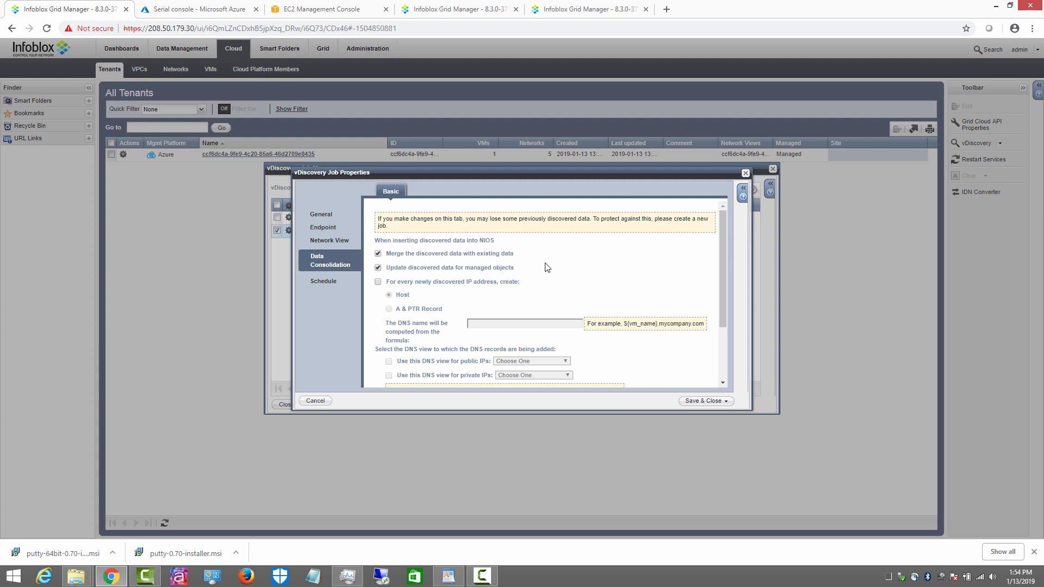
click(333, 283)
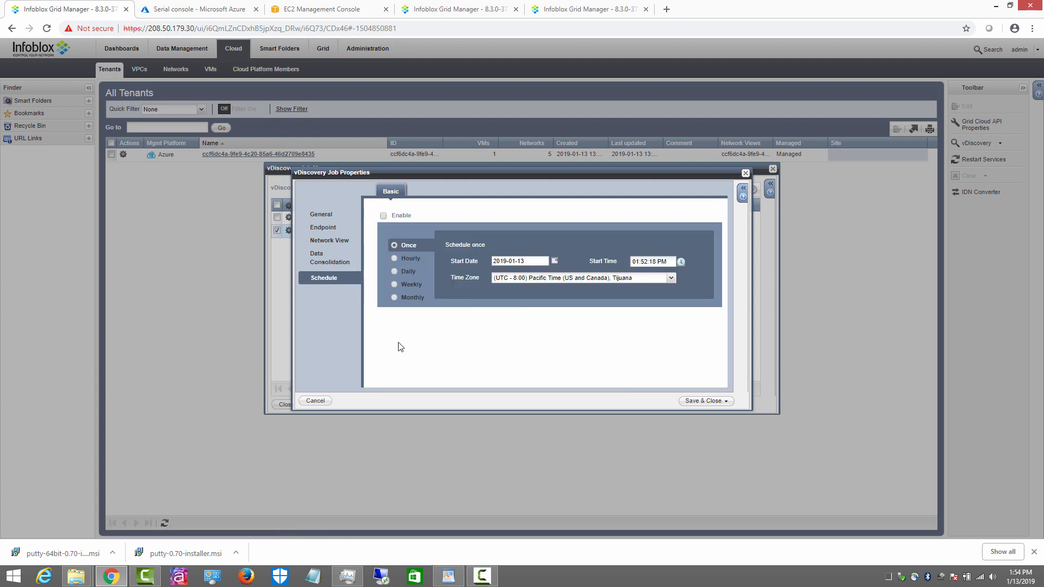
click(326, 403)
click(640, 324)
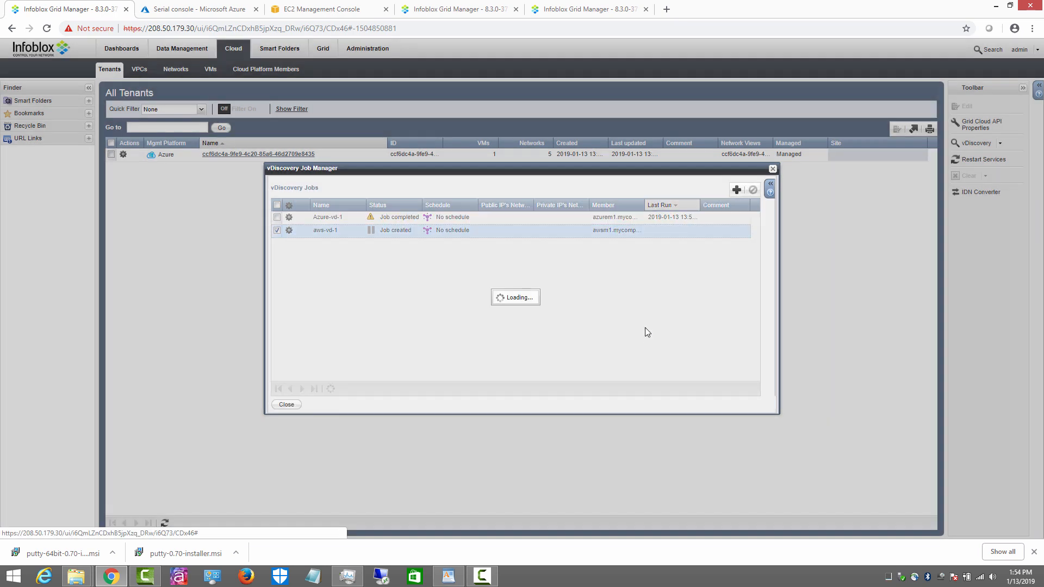
click(288, 231)
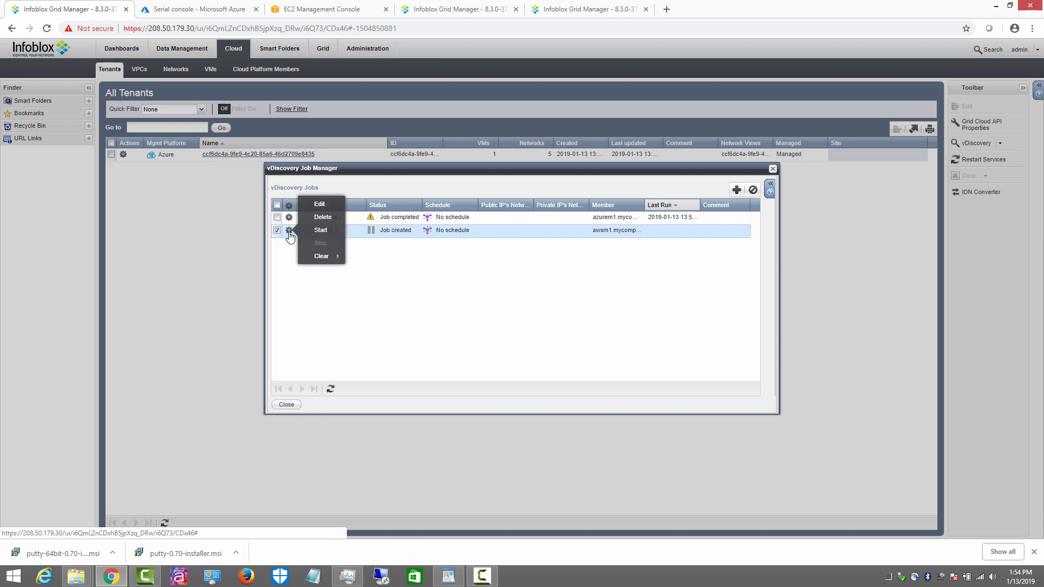
Step: Start the aws-vd-1 job and refresh the job list to check its status
click(321, 231)
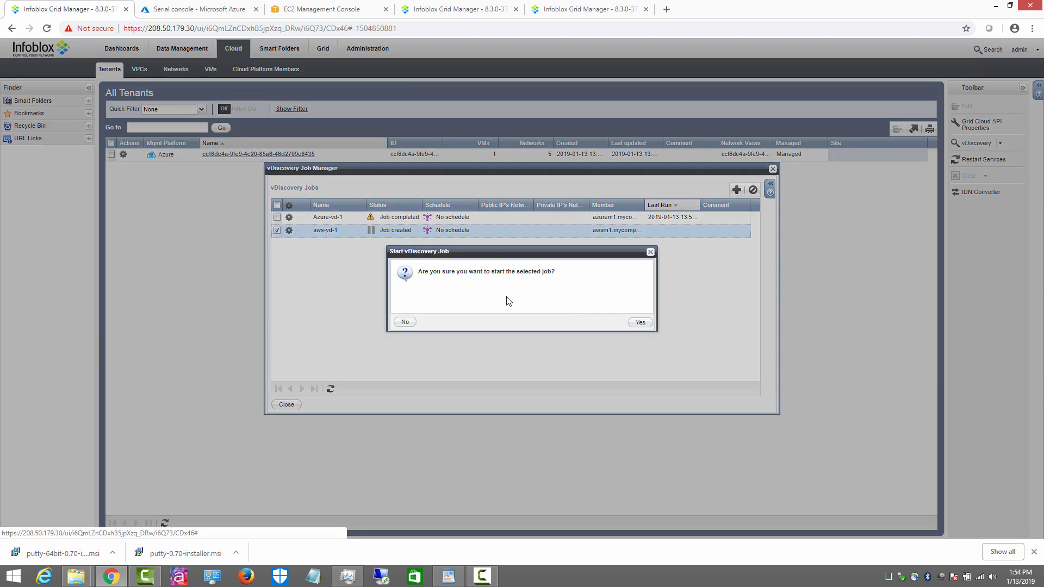
click(641, 322)
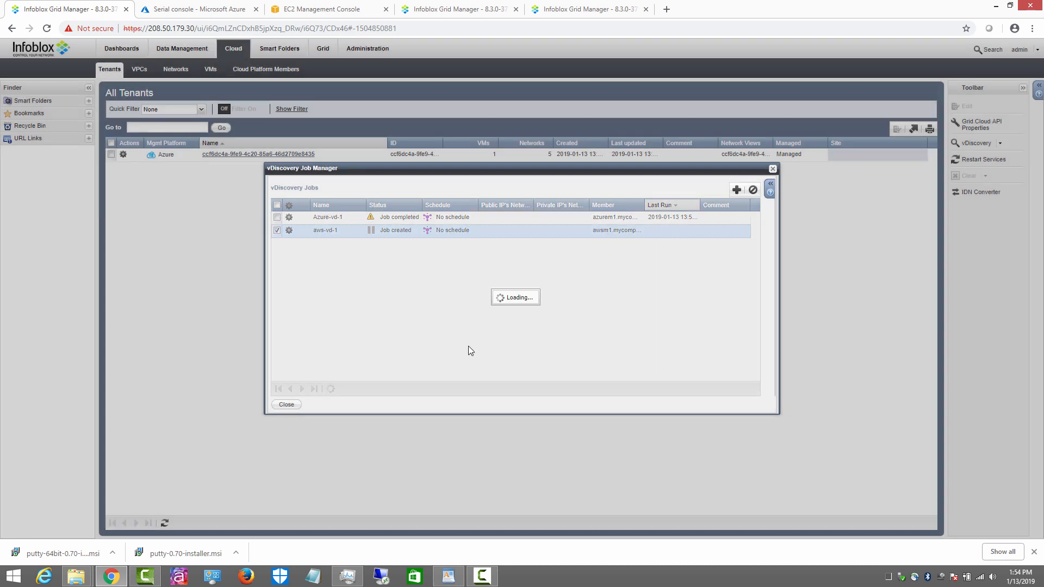
click(329, 395)
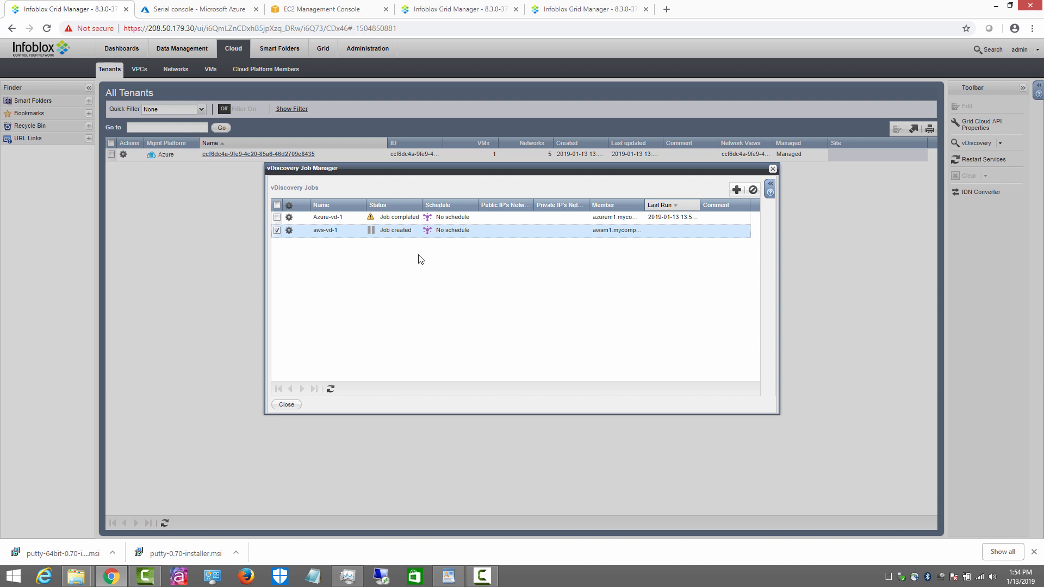
Step: Restart aws-vd-1, refresh until Job completed, and close the Job Manager to see tenants
click(289, 232)
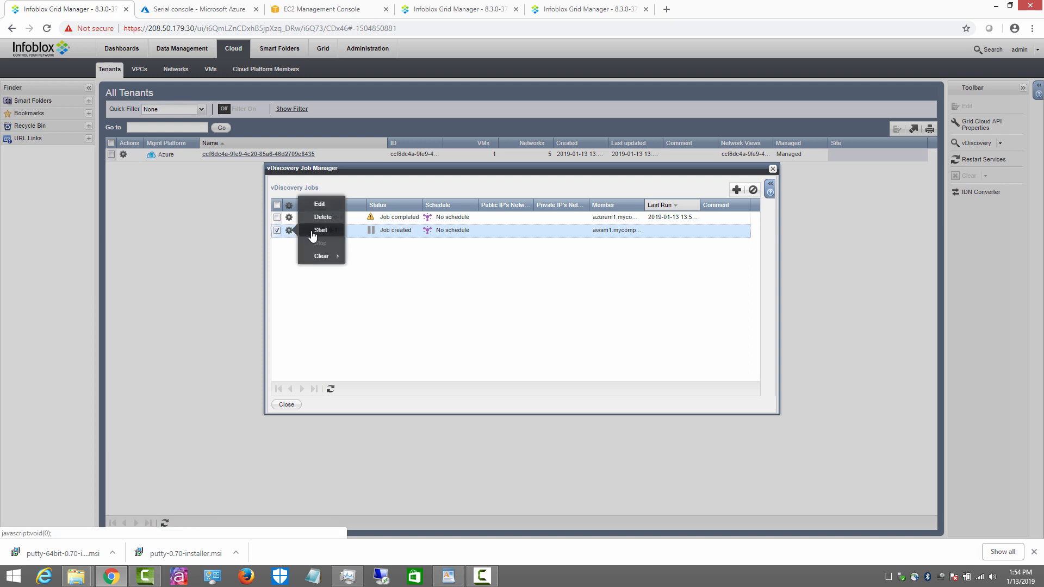
click(320, 231)
click(640, 323)
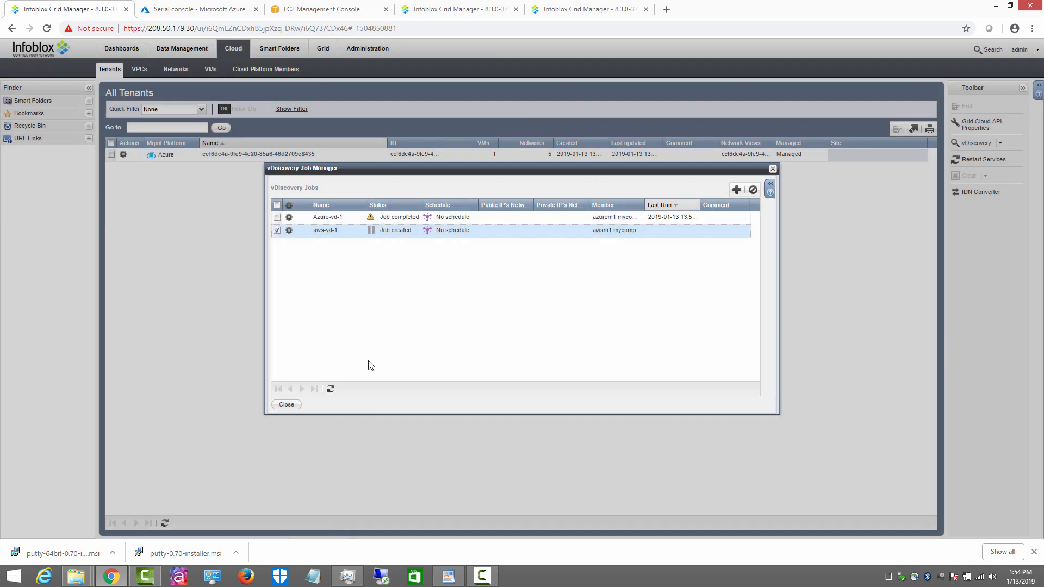
click(330, 389)
click(330, 389)
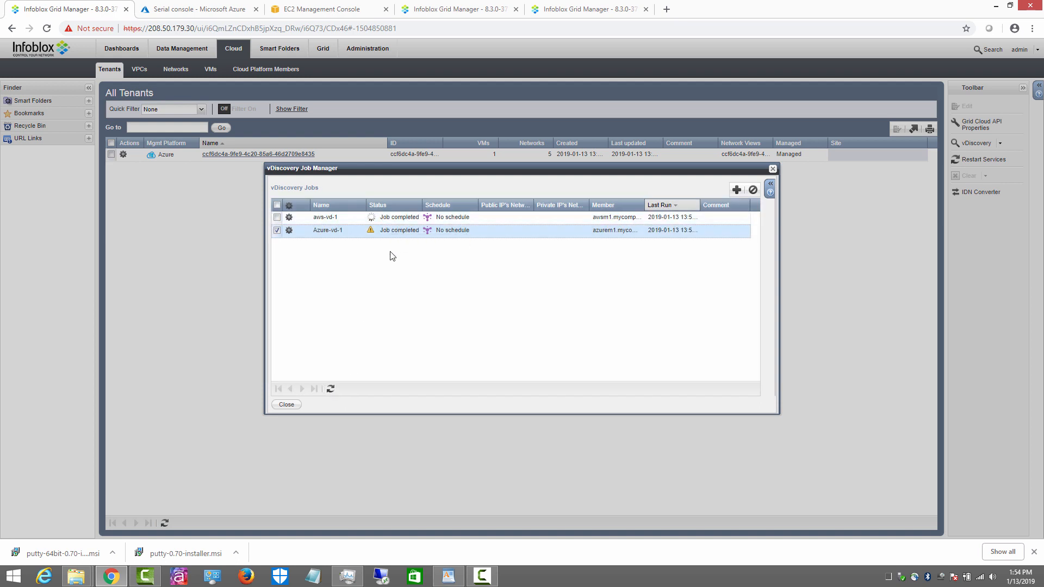
click(330, 390)
click(289, 407)
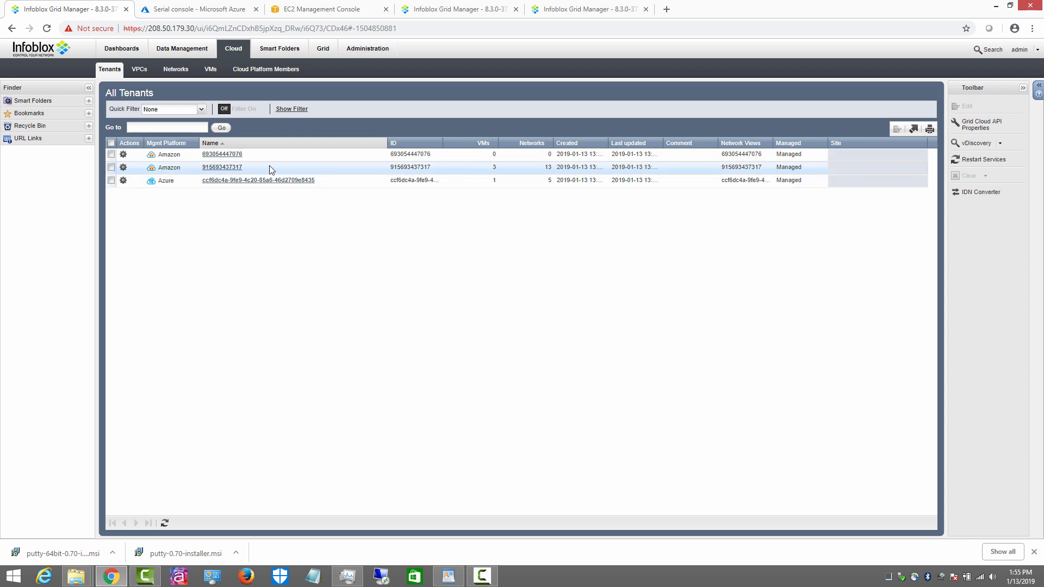
Step: Review the second Amazon tenant's discovered networks and VMs
click(228, 166)
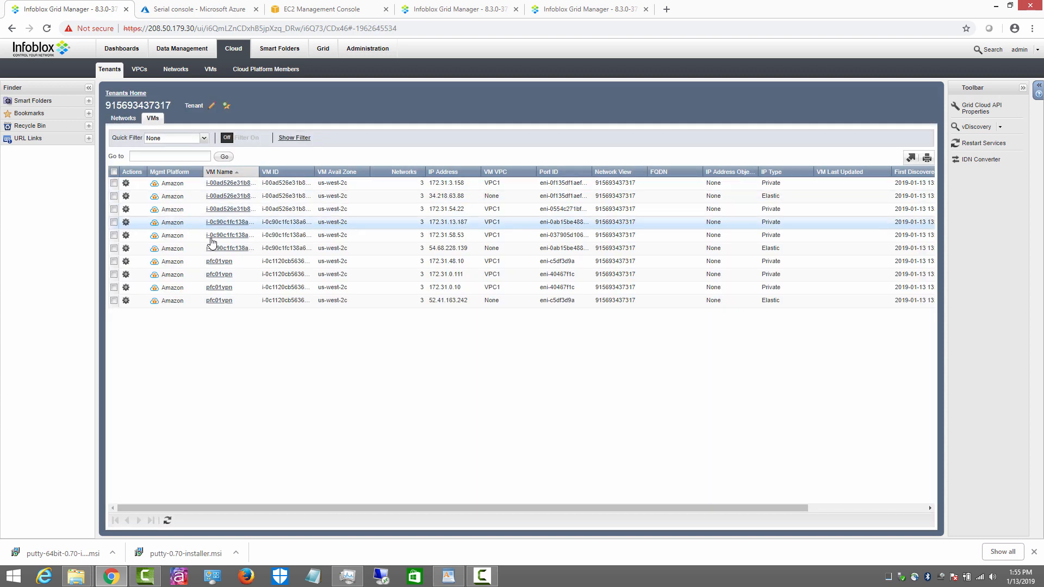
click(124, 118)
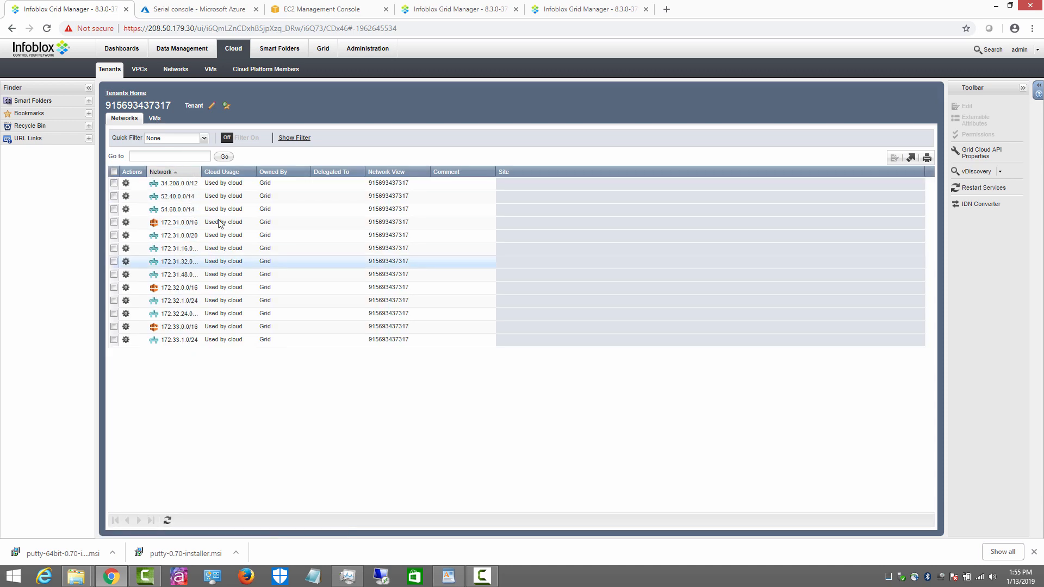
click(153, 118)
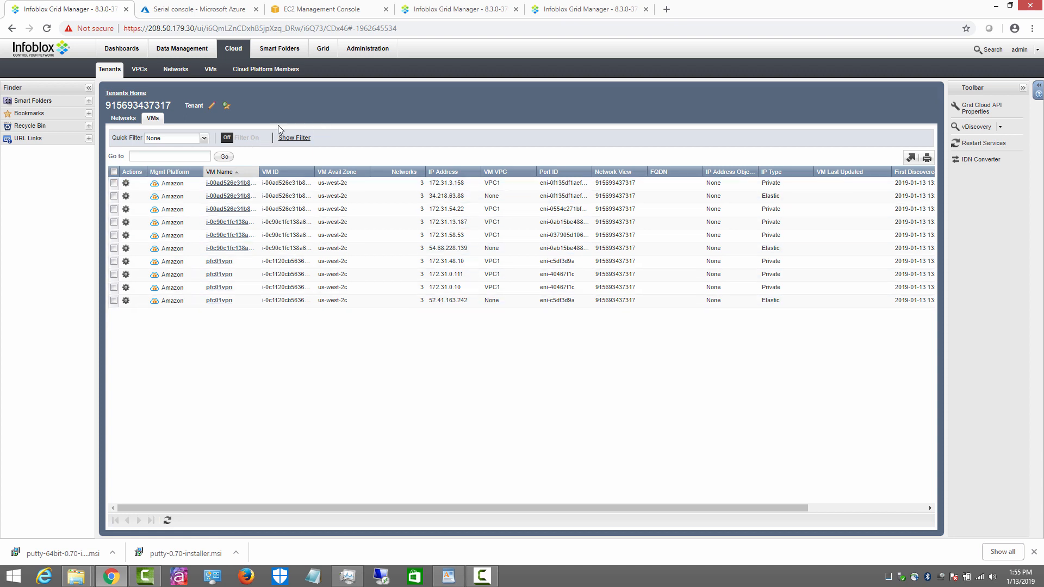
click(178, 49)
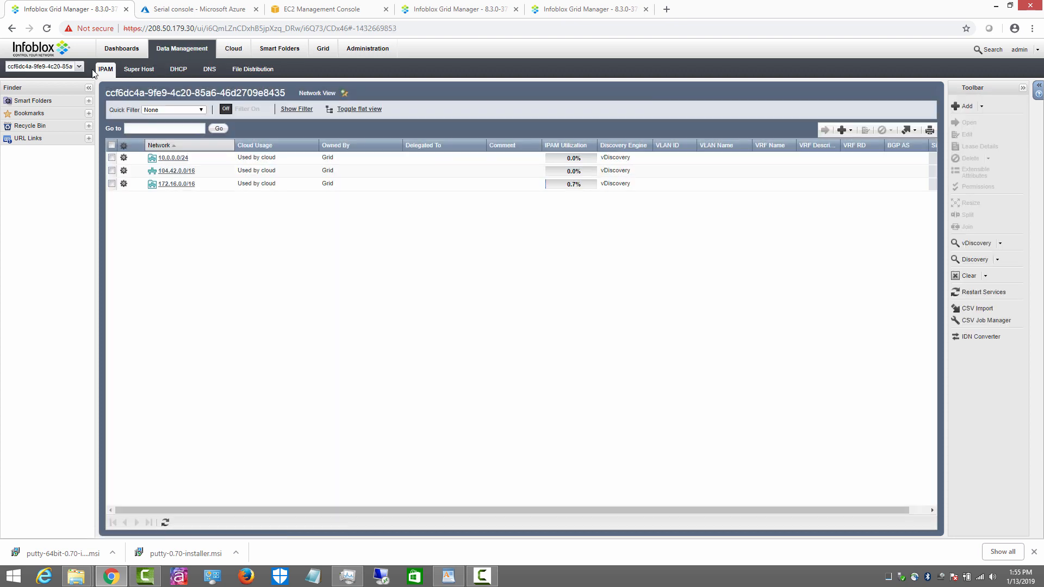
click(80, 67)
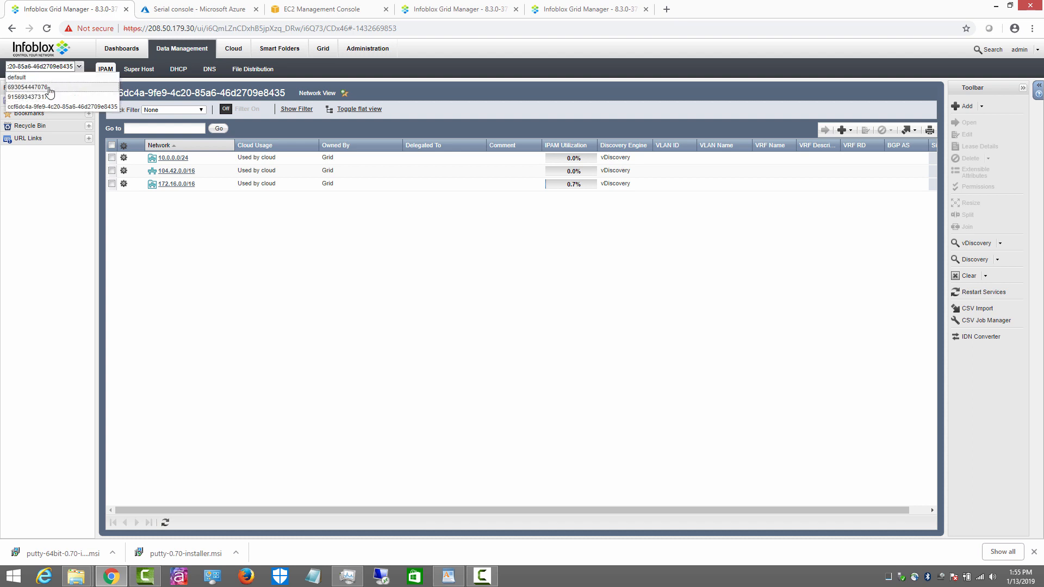
click(36, 98)
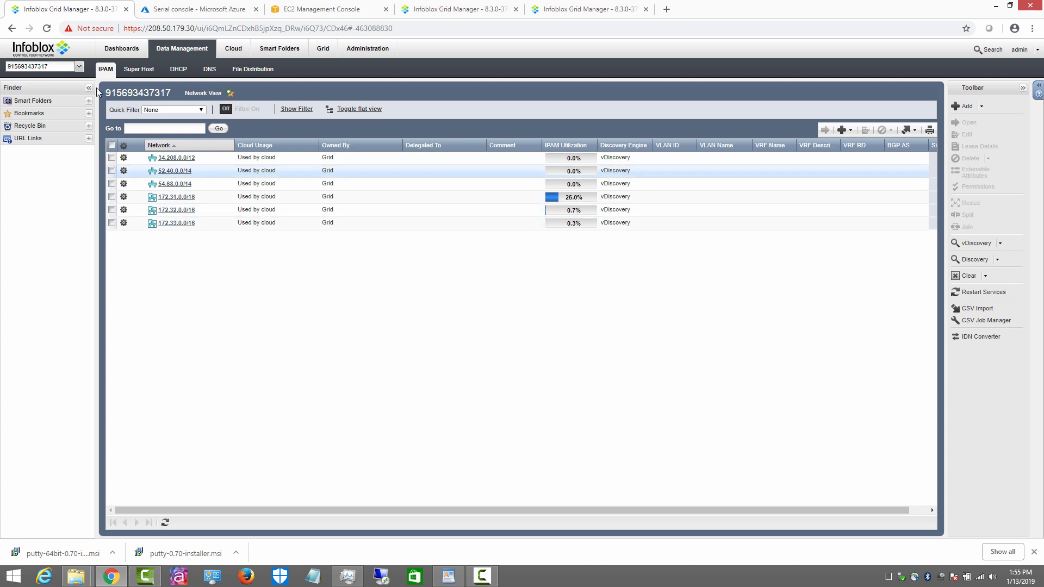
click(79, 66)
click(54, 88)
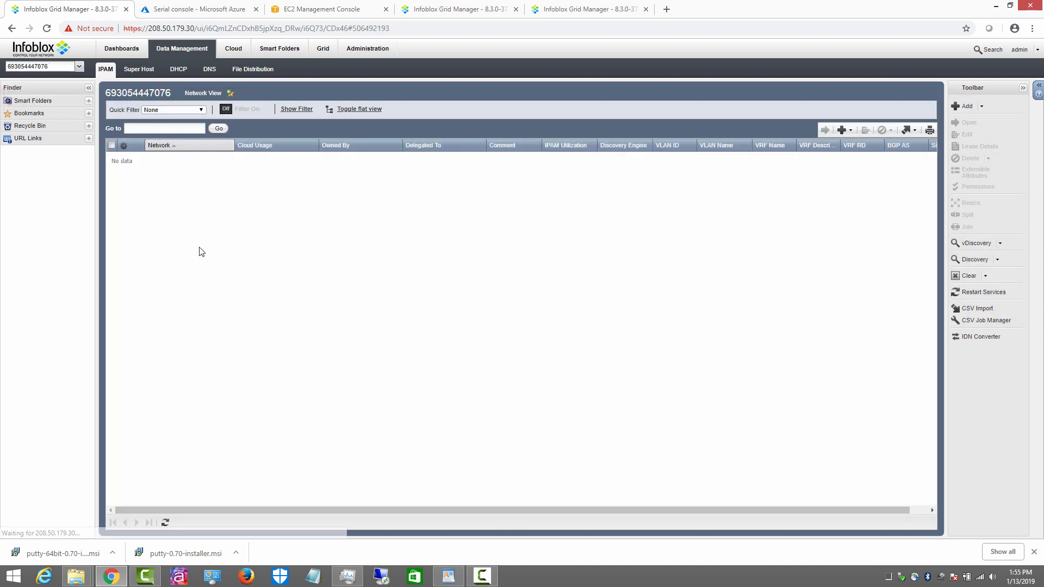
click(79, 67)
click(48, 97)
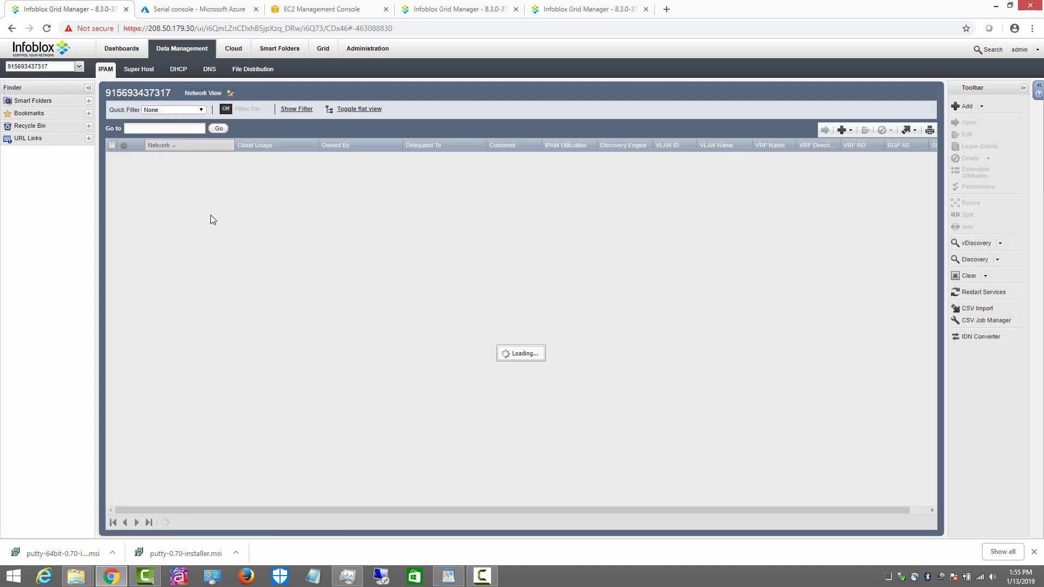
click(79, 68)
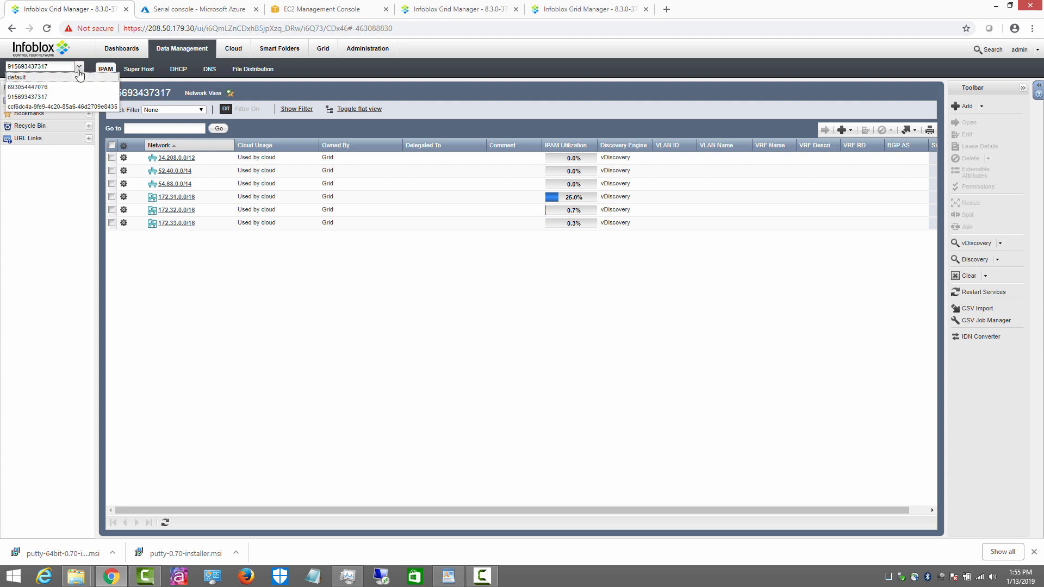
click(62, 107)
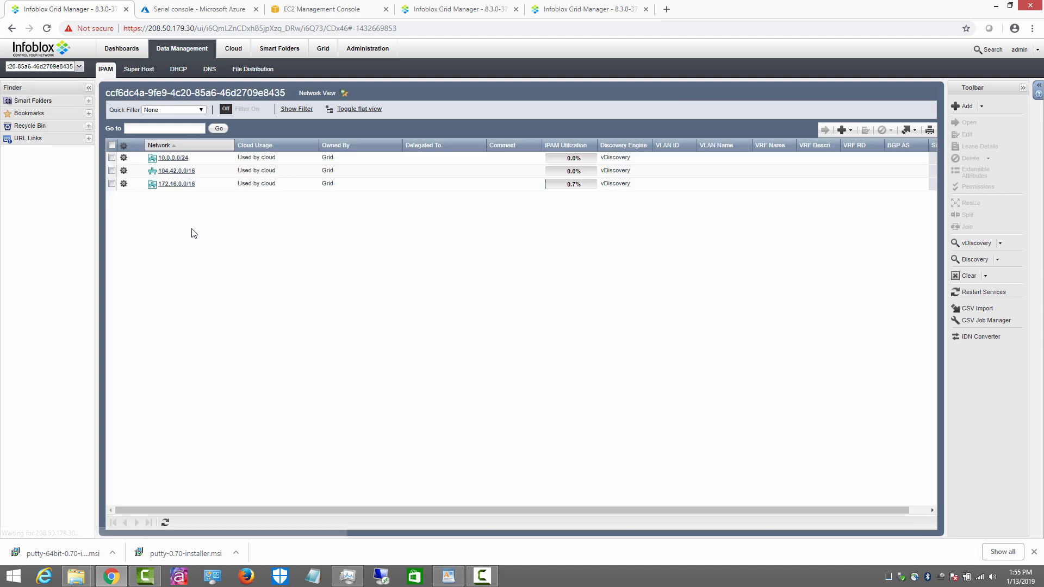
click(80, 66)
click(67, 97)
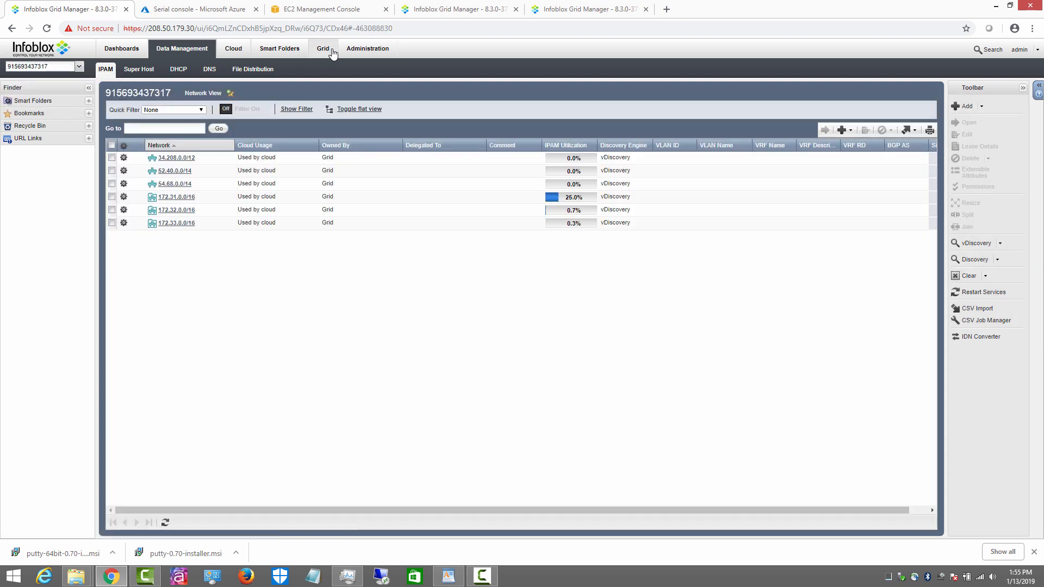
click(374, 53)
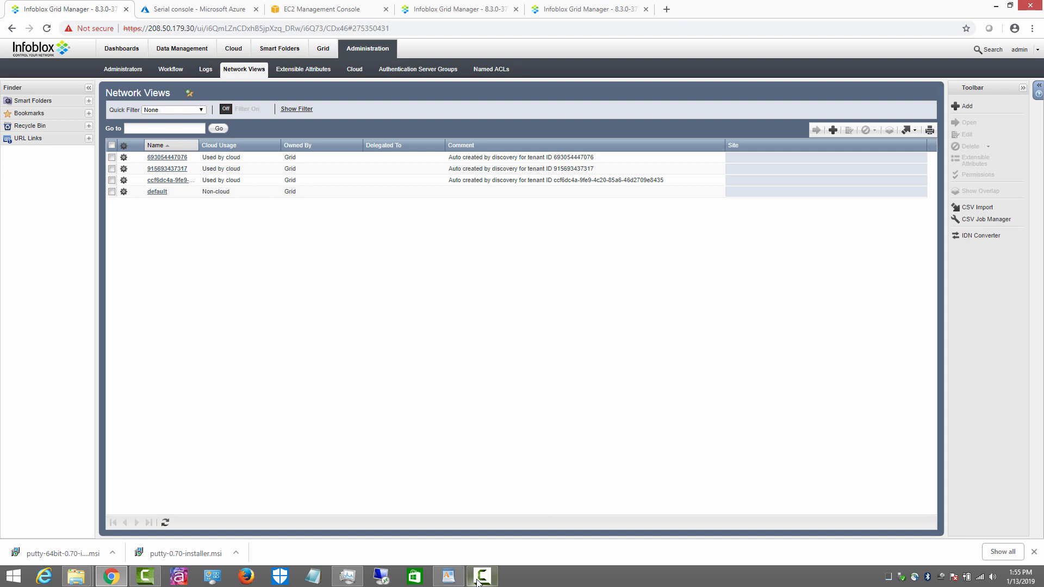
Step: Check the tenants list, confirm all four Grid members are Running, and return to Tenants
mouse_move(482, 582)
click(241, 53)
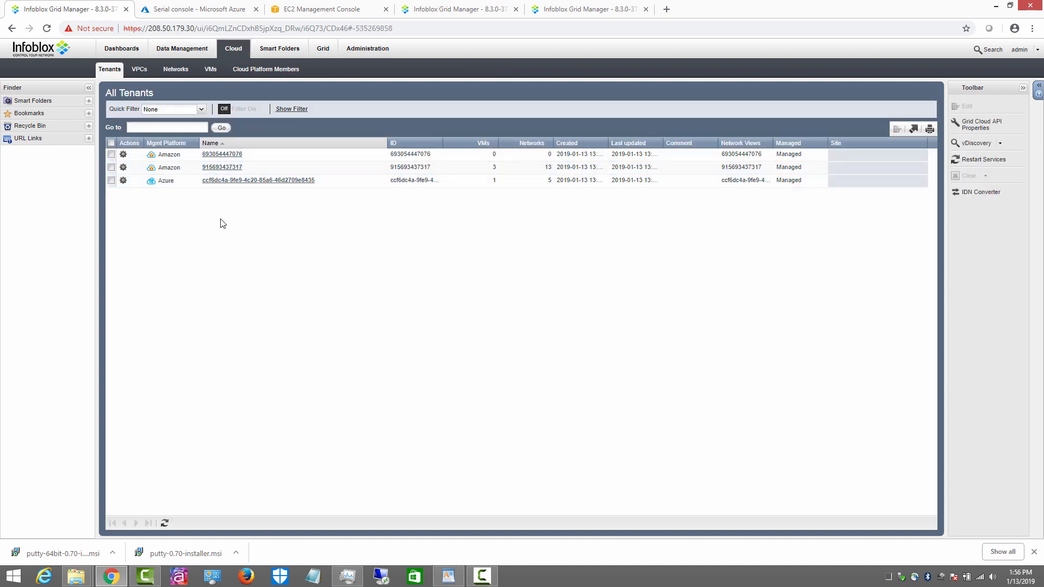
click(174, 50)
click(324, 49)
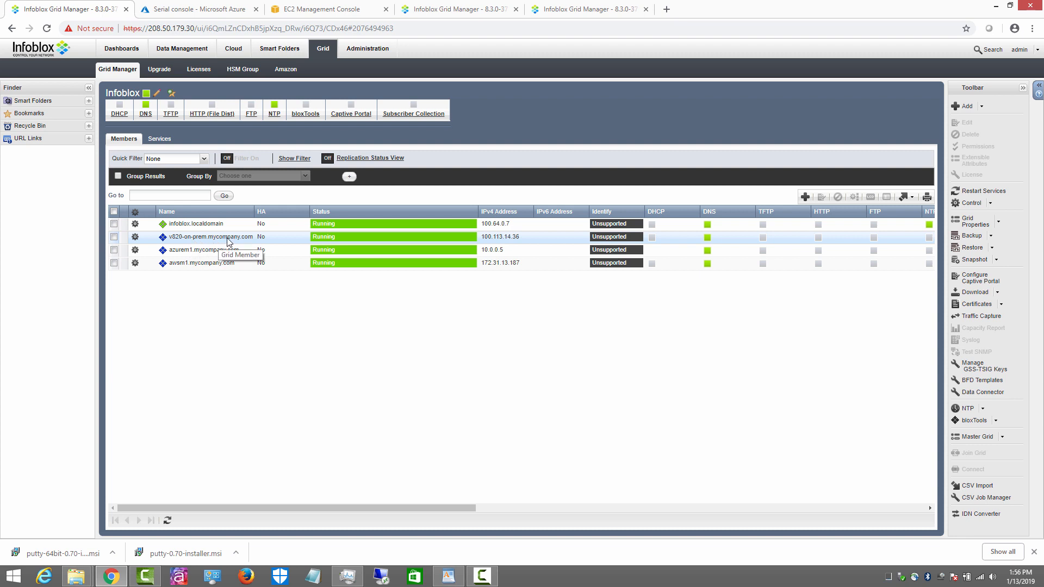
click(233, 49)
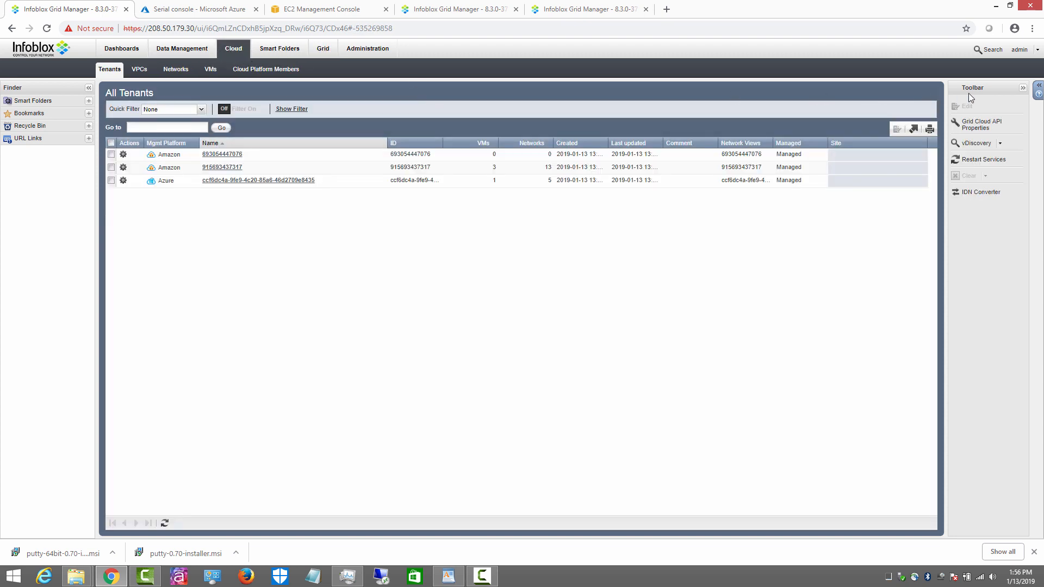
Step: Create a new vDiscovery job named VMW-vd-1 assigned to member v820-on-prem
click(1000, 145)
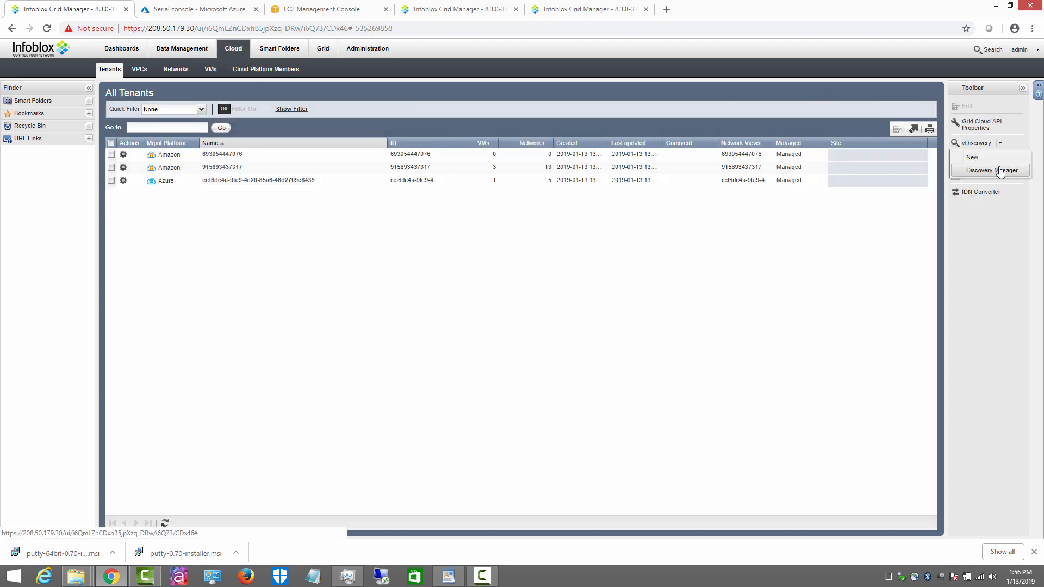
click(998, 165)
click(736, 190)
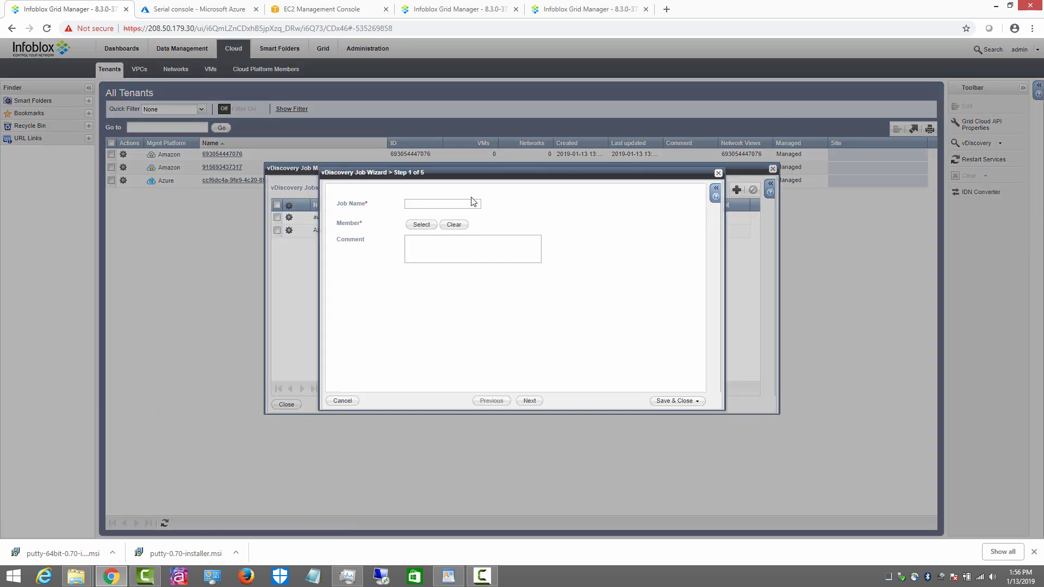
text(VM)
text(W=)
text(vd-1)
click(422, 225)
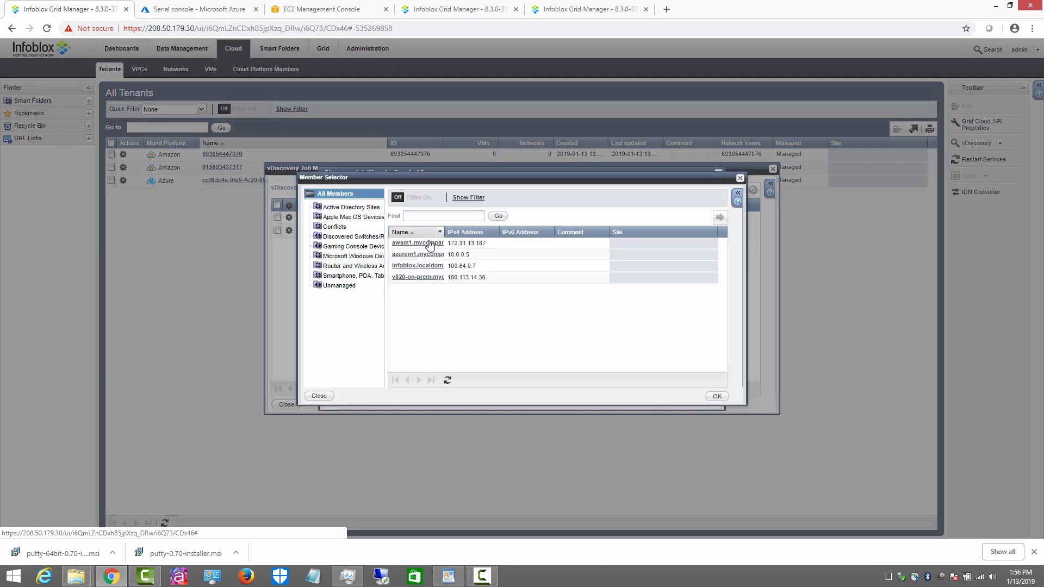
double_click(414, 279)
click(528, 401)
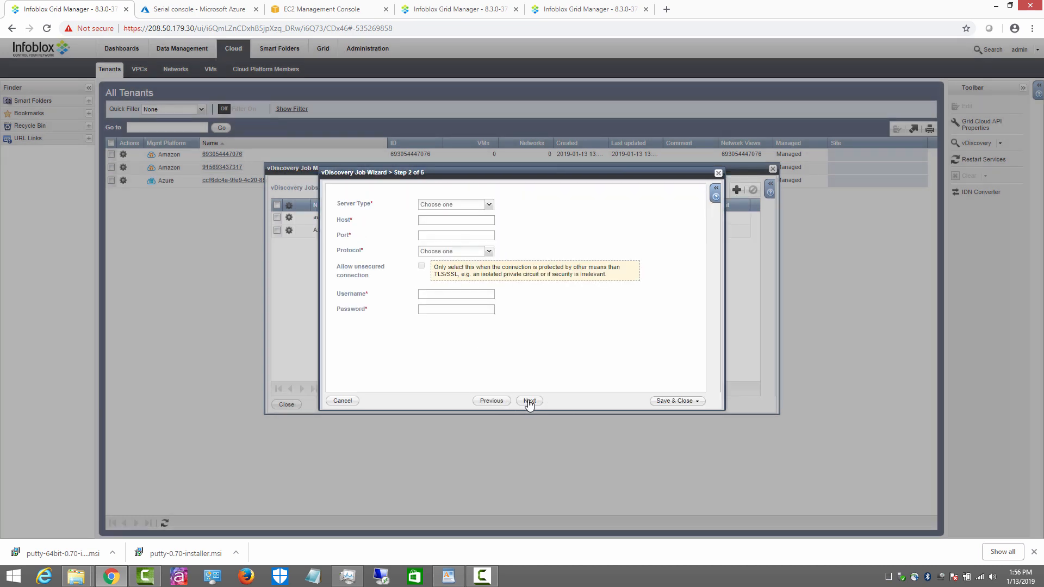
Step: Set server type VMware, host 100.113.14.5, HTTPS port 443, and enter the login credentials
click(490, 205)
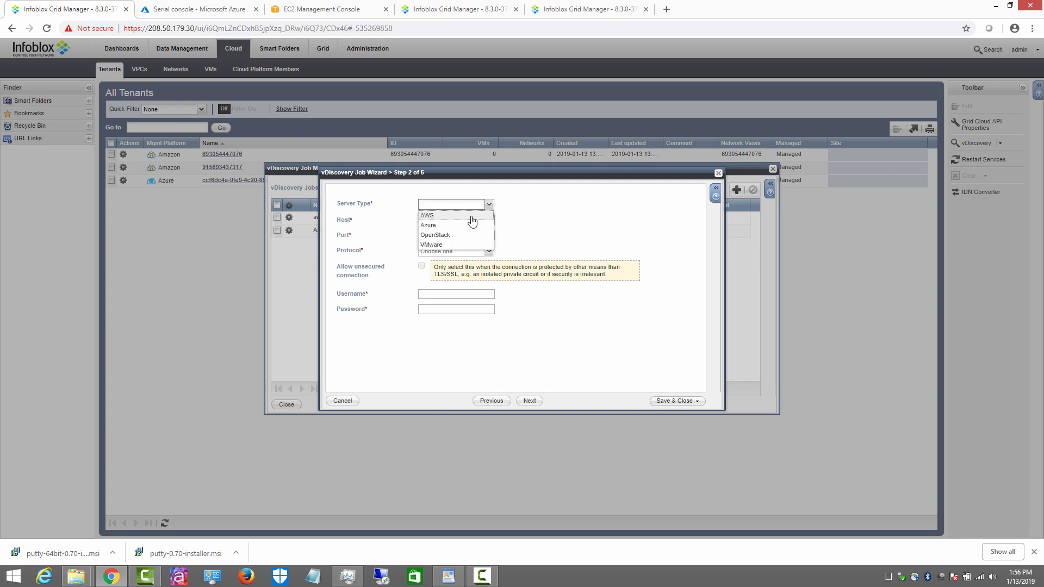
click(450, 248)
click(447, 220)
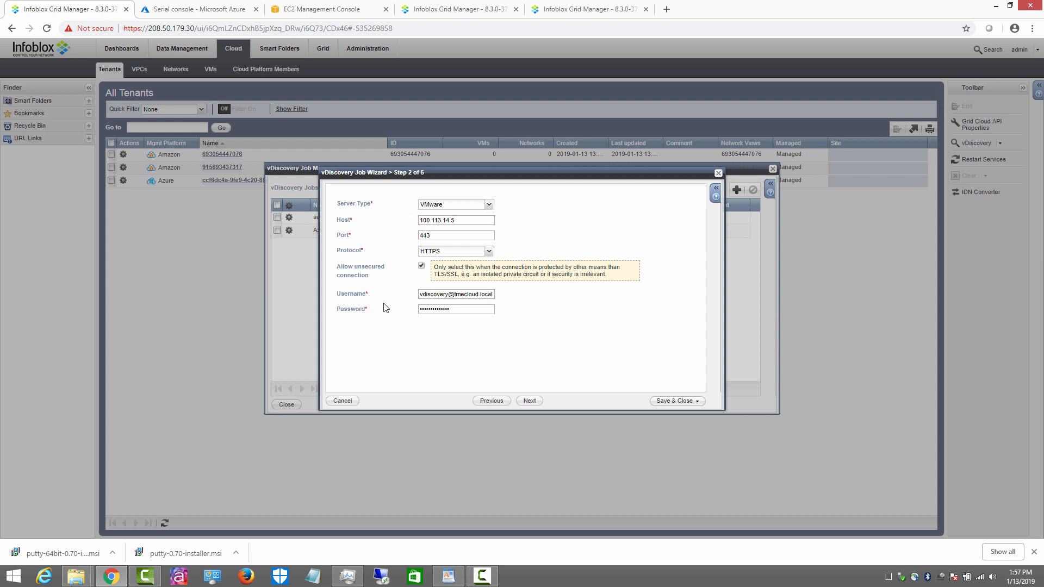
click(529, 402)
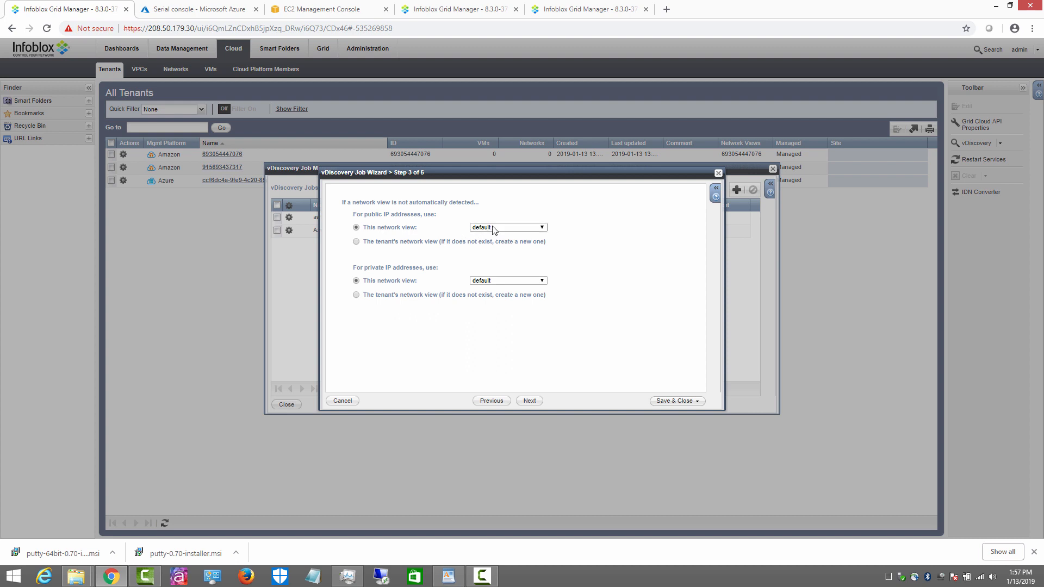
Step: Keep default views, create Host records named ${vm_name}.mycompany.com for new IPs, and save VMW-vd-1
click(529, 402)
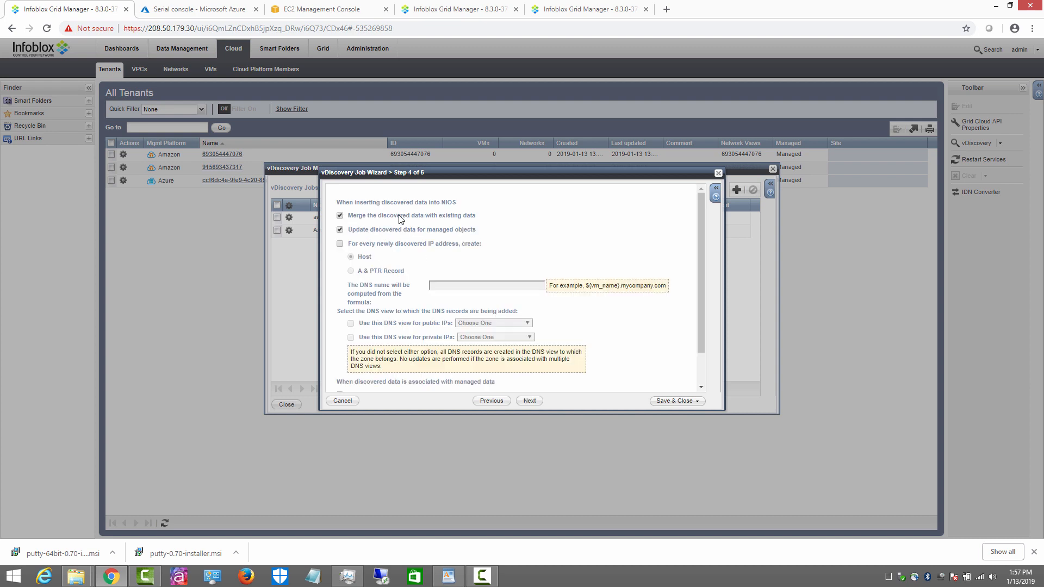
click(341, 244)
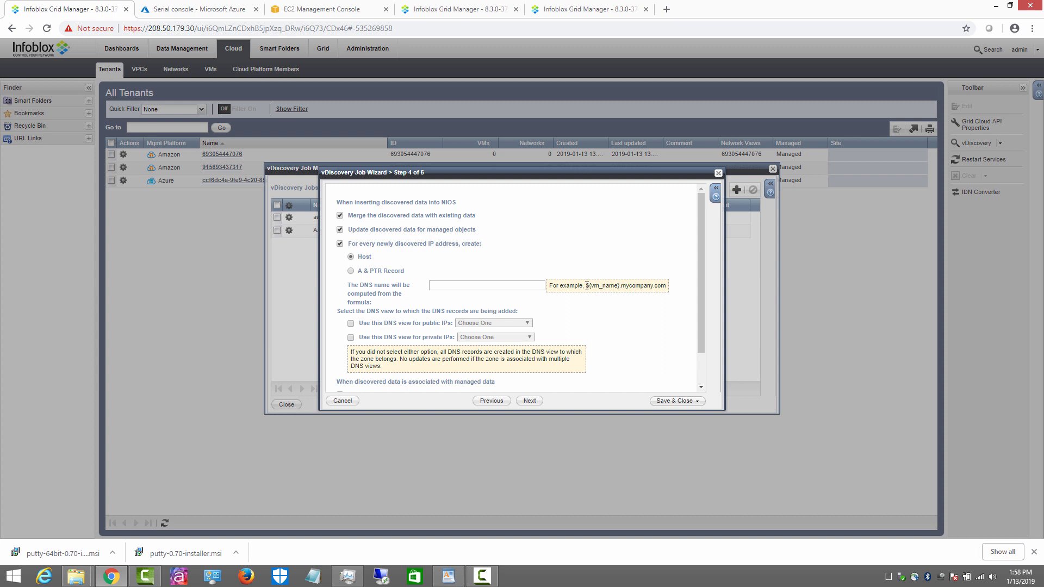
drag(587, 286, 669, 288)
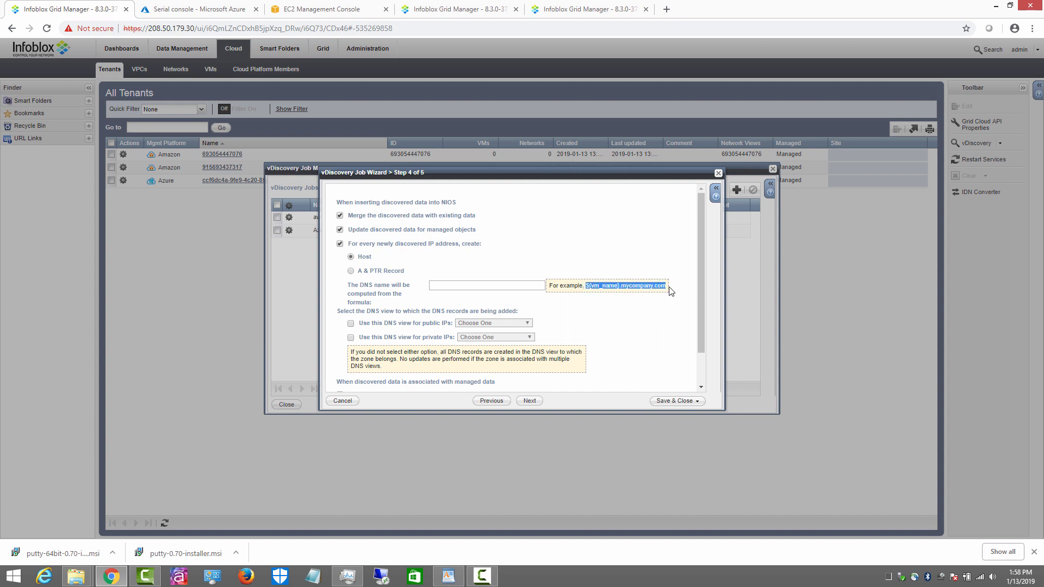
right_click(613, 286)
click(634, 297)
click(493, 285)
key(ctrl+v)
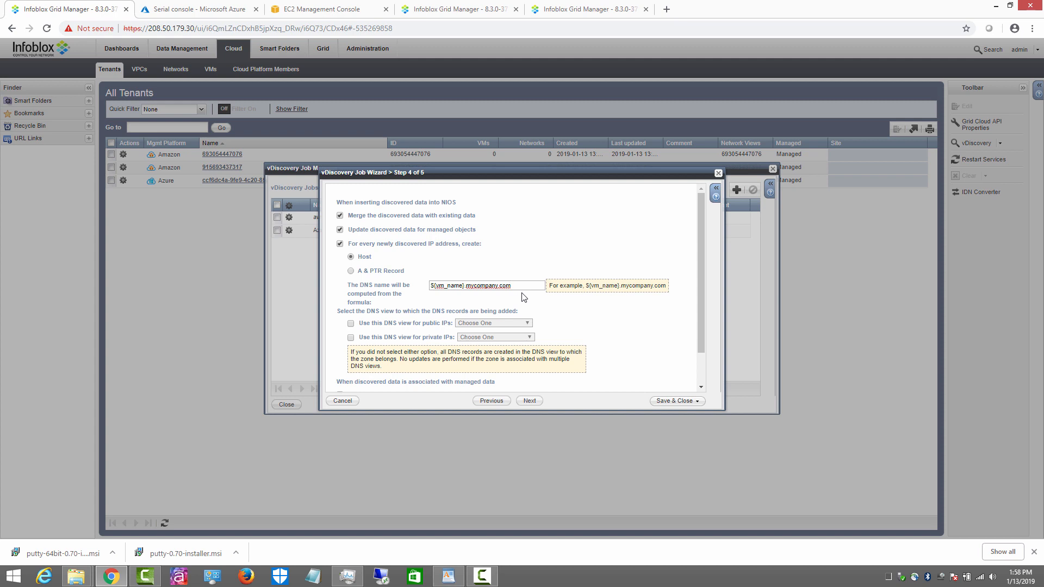
click(530, 400)
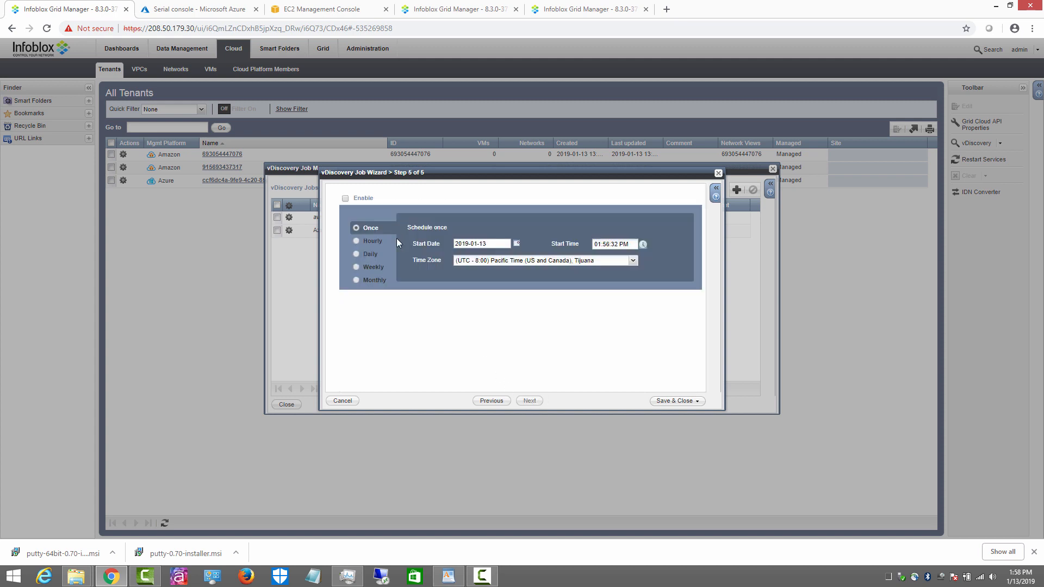
click(672, 401)
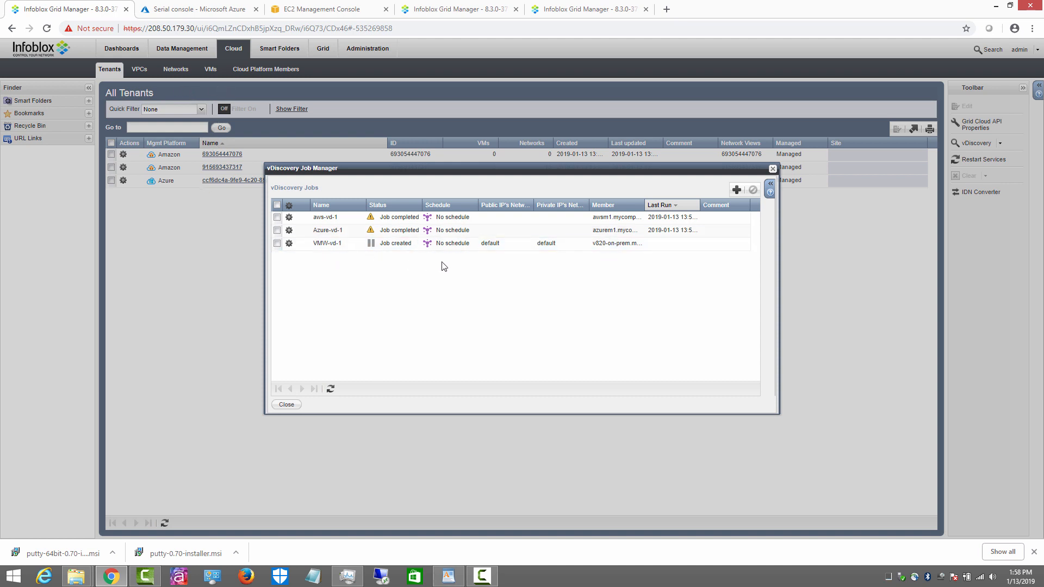
Step: Start the VMW-vd-1 vDiscovery job, confirm, and refresh the list until it shows Job in progress
click(433, 248)
click(290, 245)
click(321, 244)
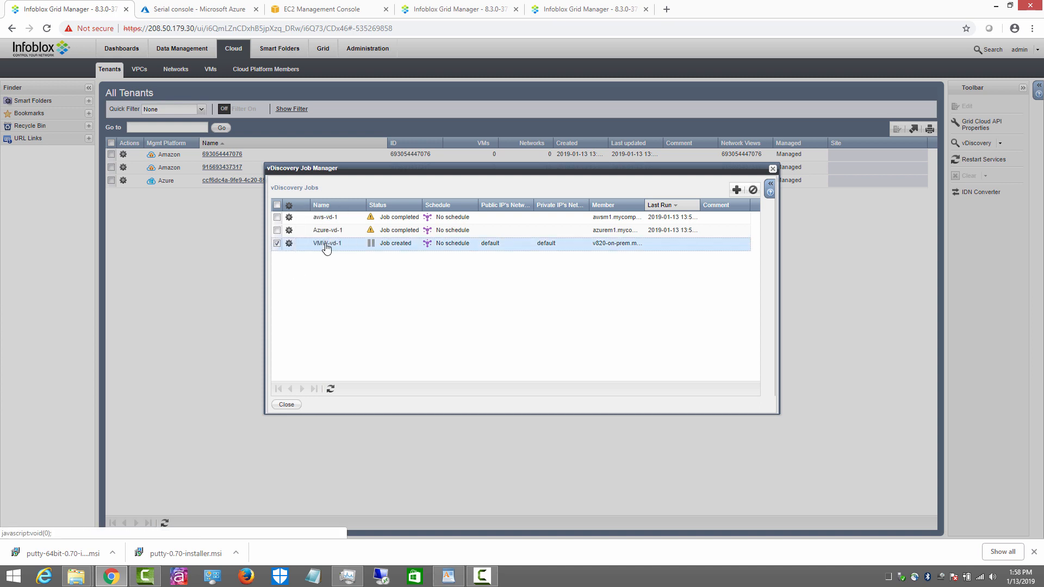
click(640, 324)
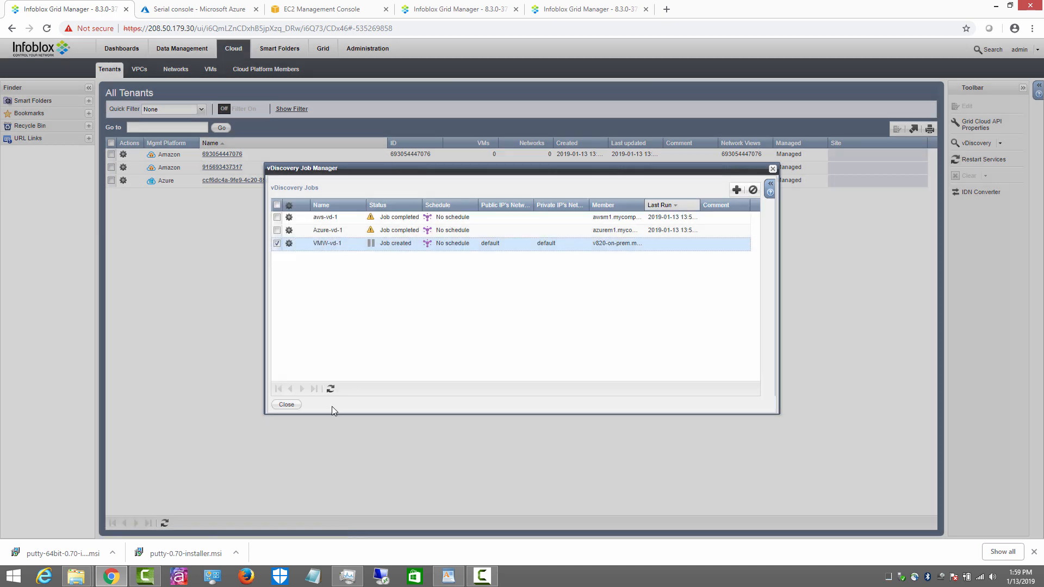
click(331, 389)
click(330, 388)
click(330, 389)
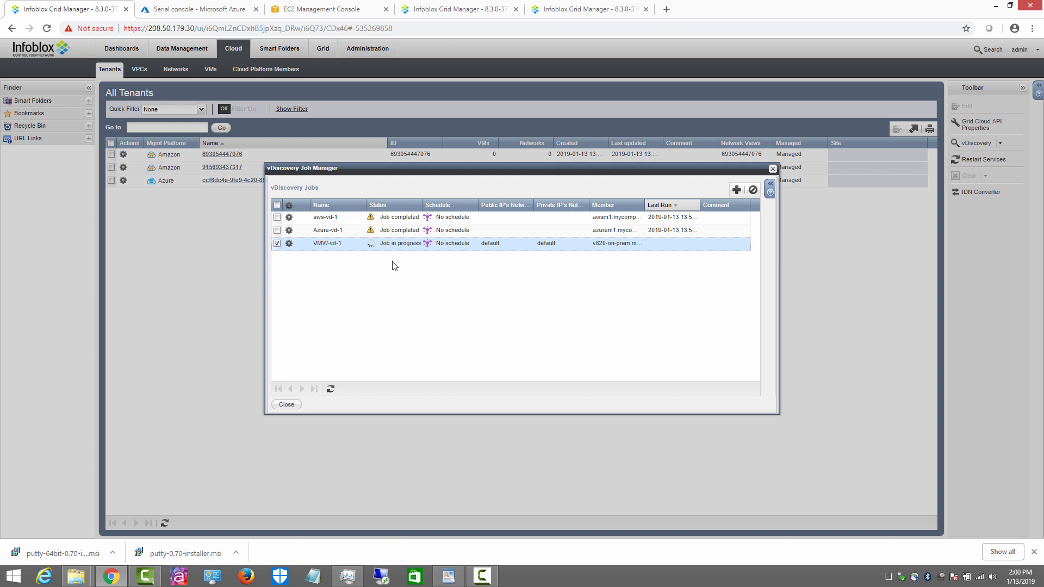
Step: Refresh the job list until VMW-vd-1 completes, then return to All Tenants with the new VMware default tenant
click(331, 389)
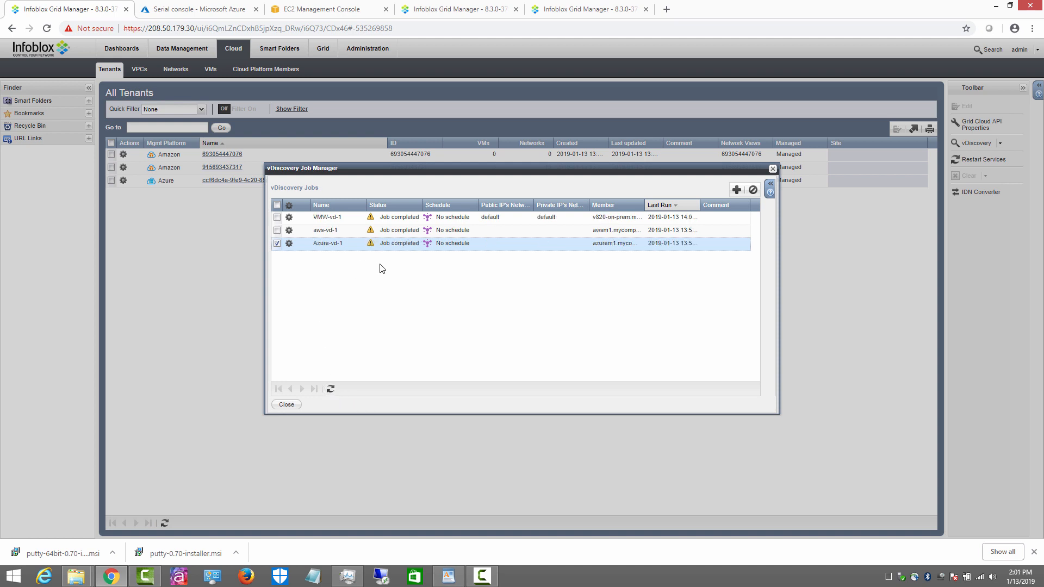
click(293, 405)
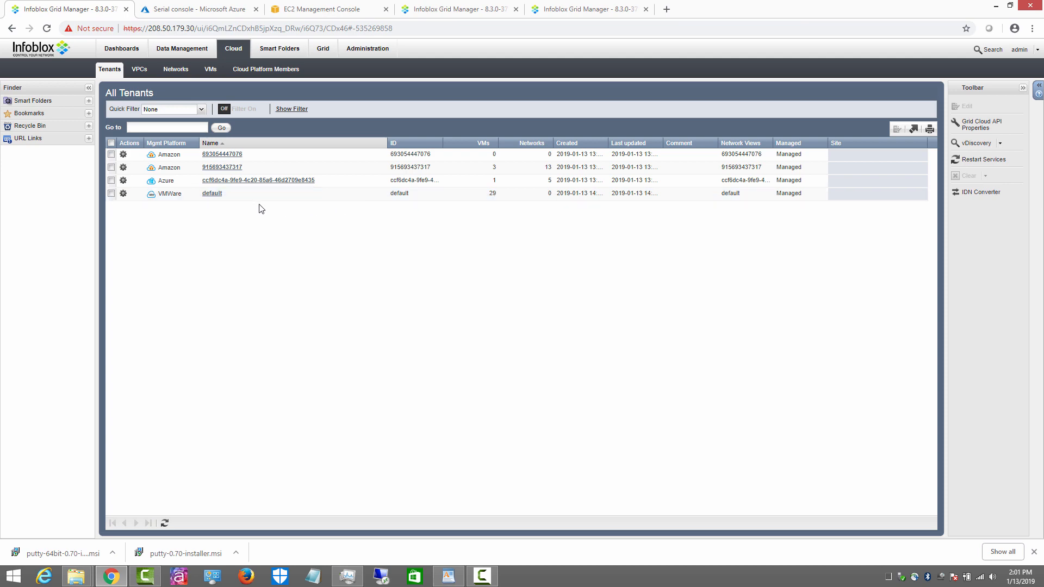
Step: Open the VMware default tenant's VMs and page through to the final five vCenter and Win7 VMs
click(212, 193)
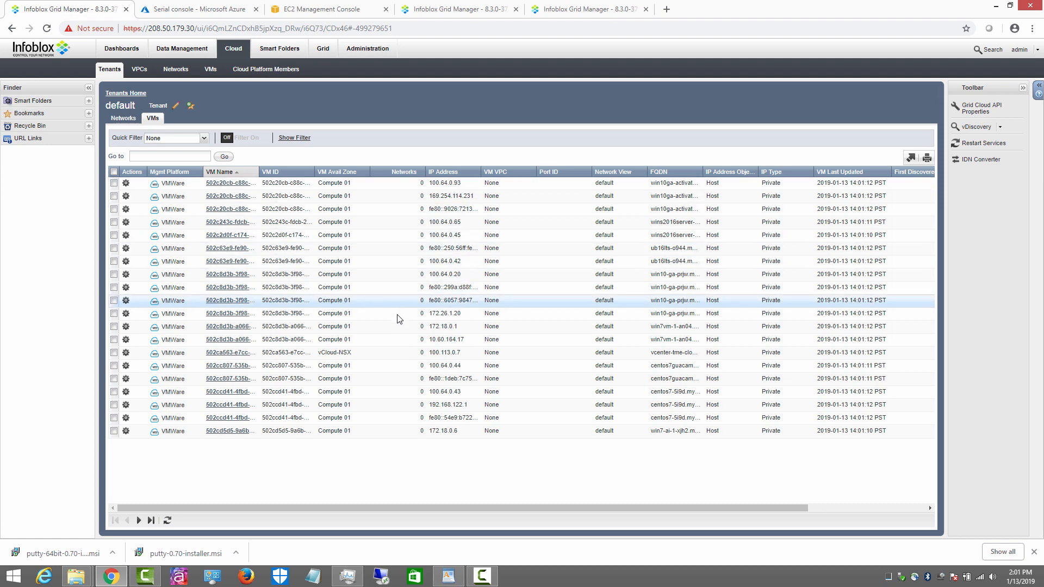
click(139, 520)
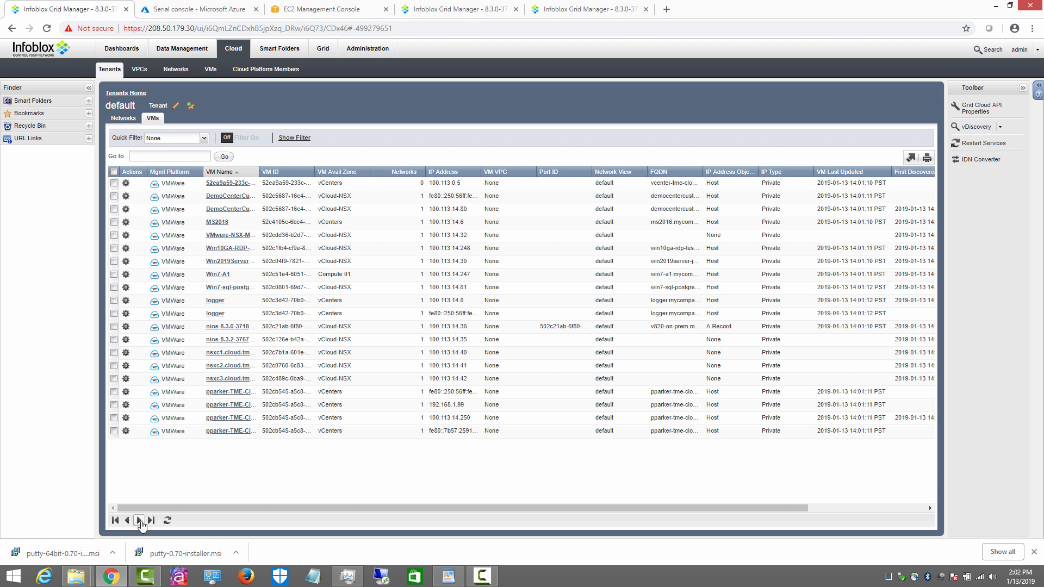
click(141, 521)
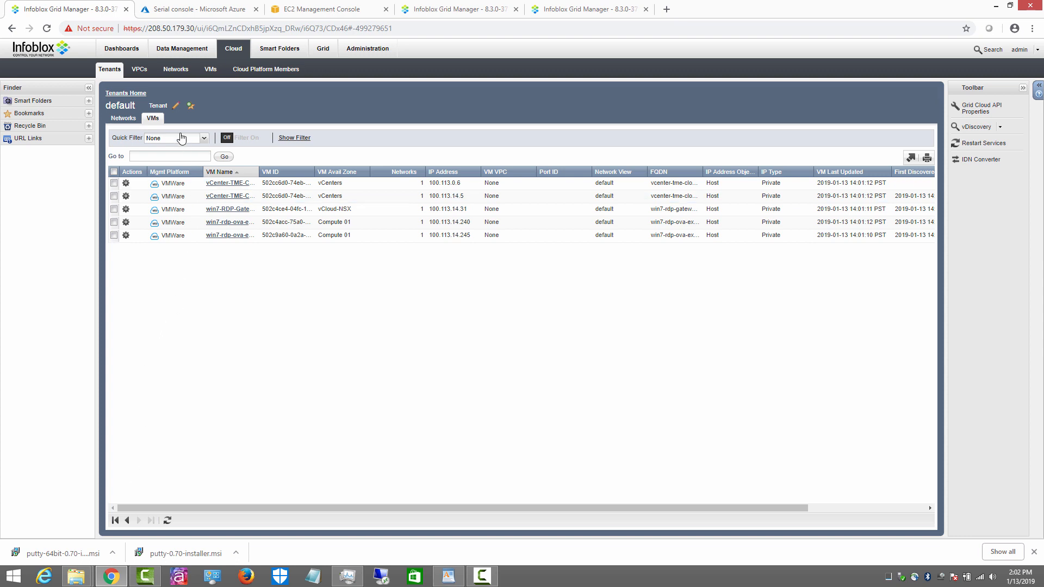
Step: Review the mycompany.com zone records in the default view, then return to the Azure tenant's VMs in Cloud
click(180, 50)
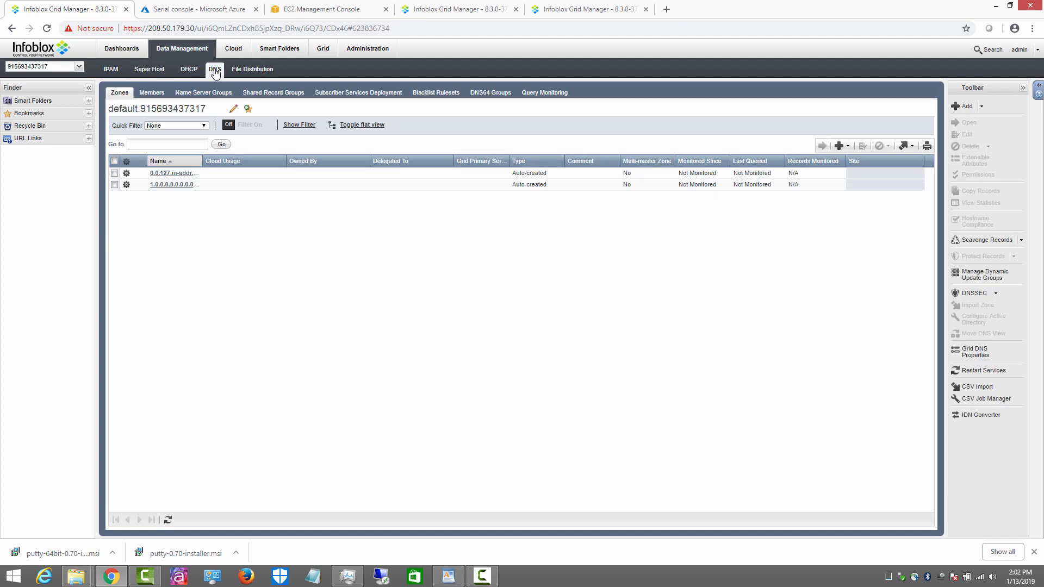
click(79, 68)
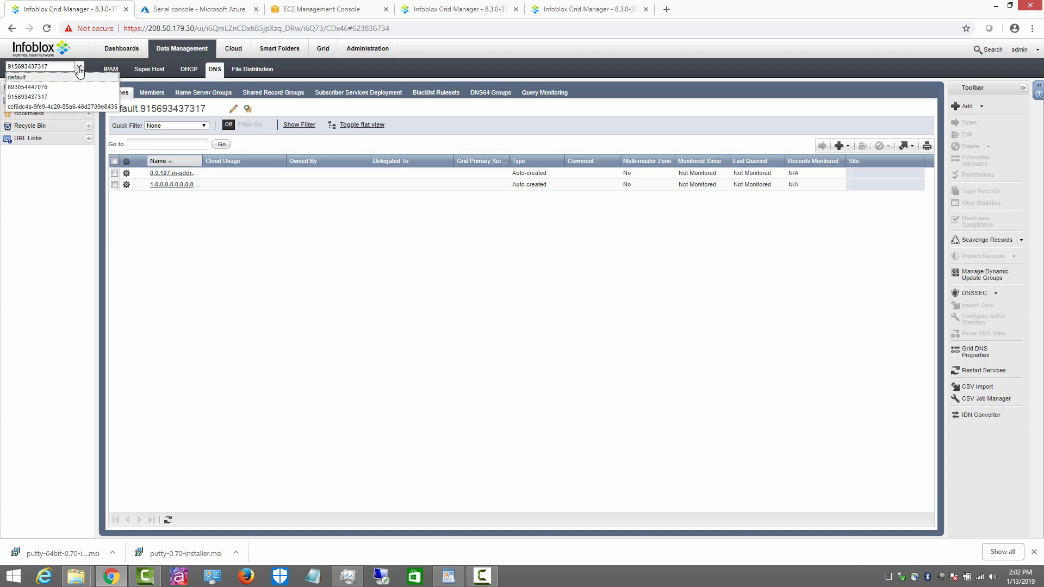
click(65, 82)
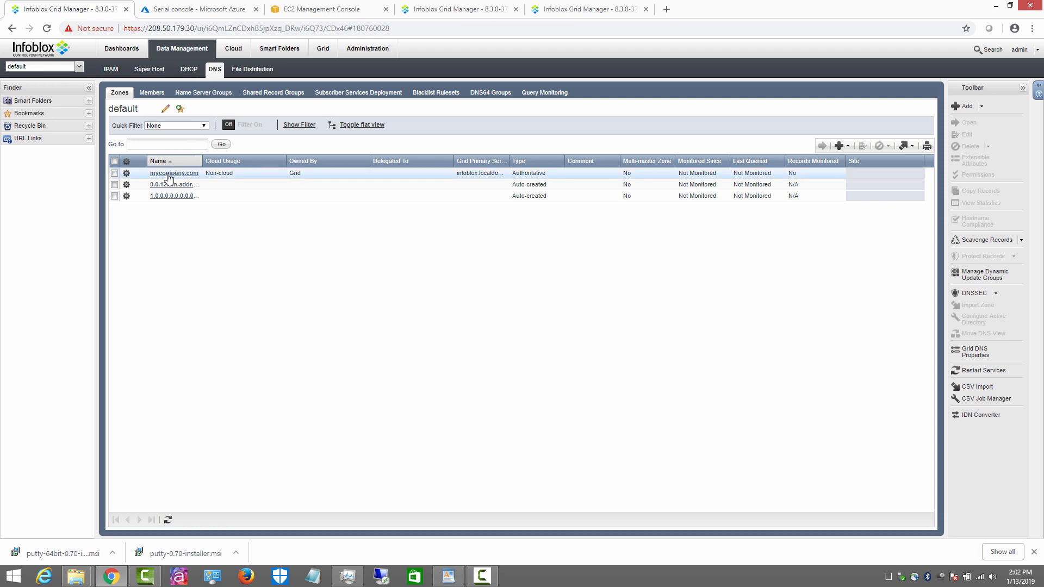
click(174, 174)
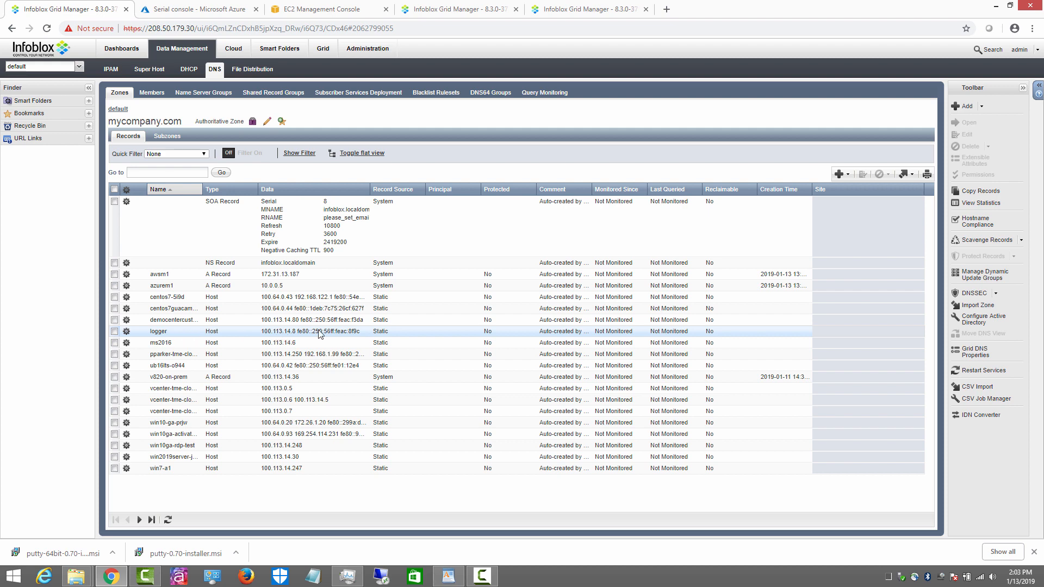
click(237, 50)
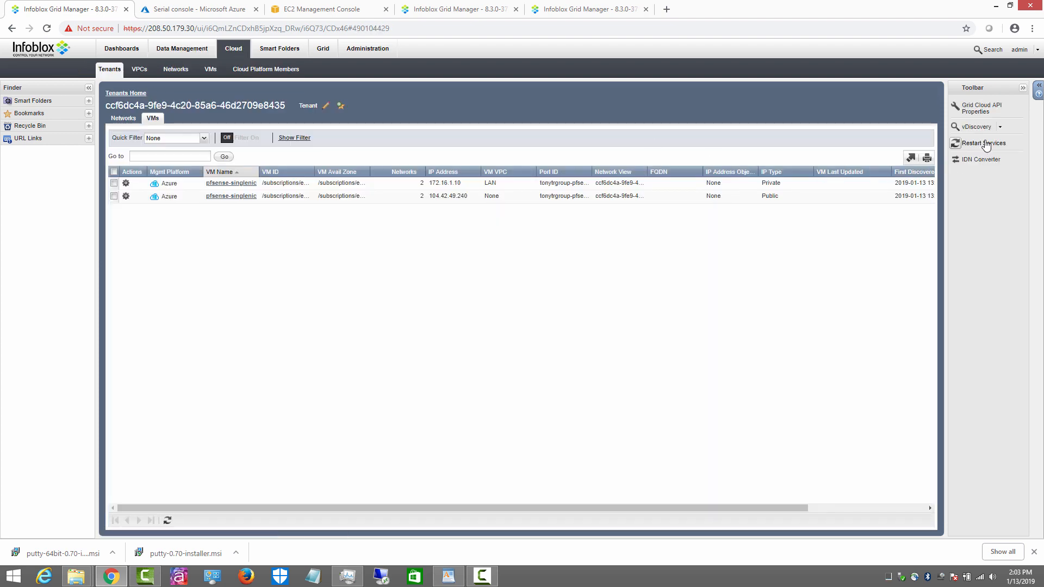
Step: Inspect VMW-vd-1's Network View and Data Consolidation settings, including the ${vm_name} DNS name formula
click(1002, 133)
click(996, 154)
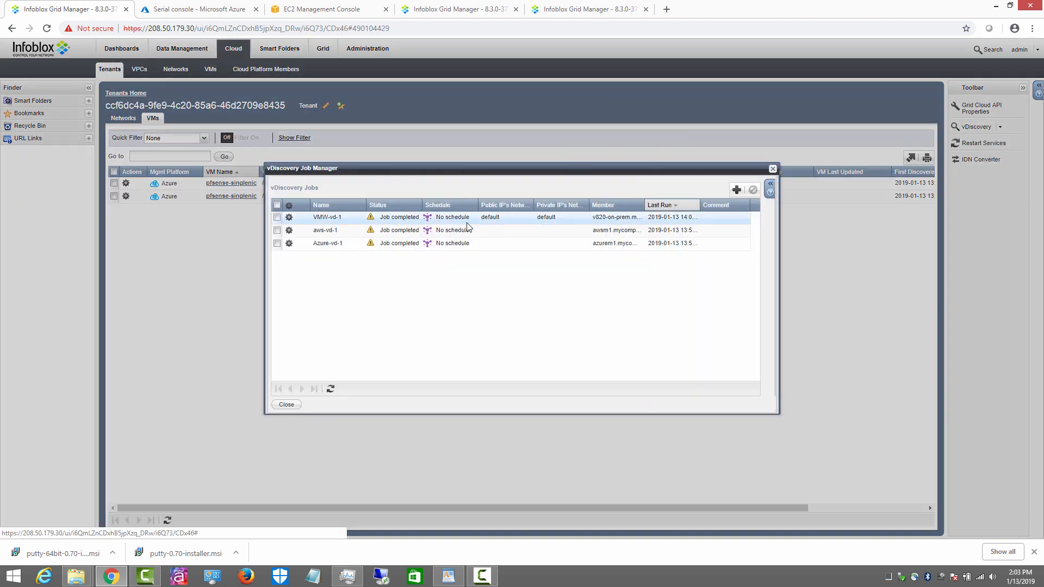
click(289, 217)
click(320, 191)
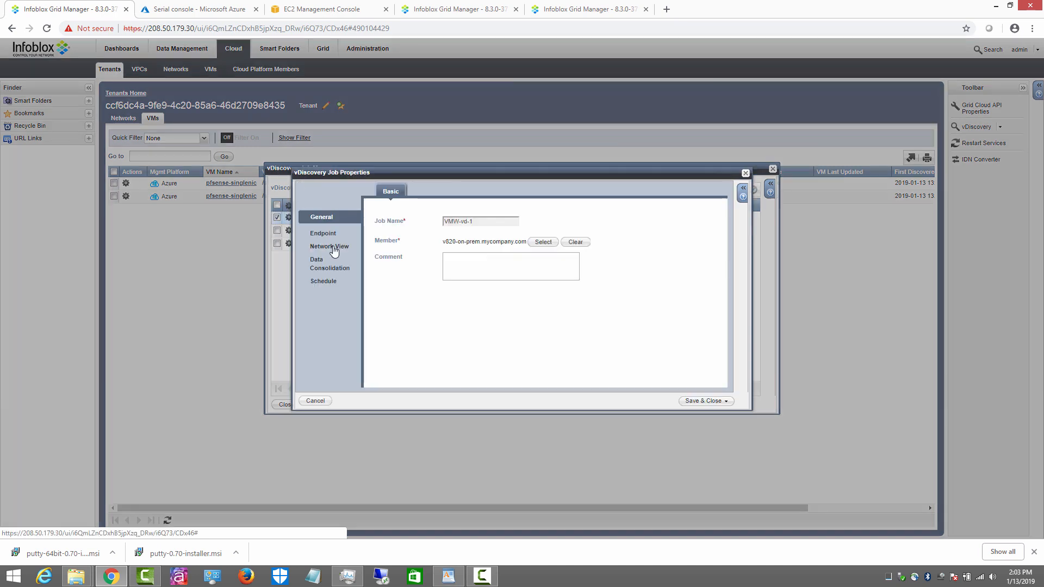
click(330, 243)
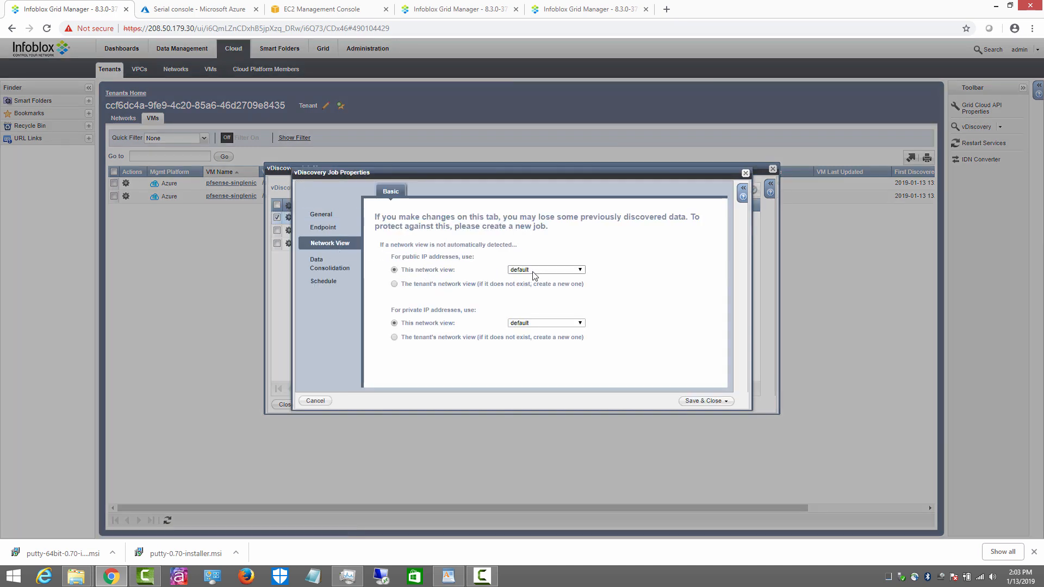
click(316, 264)
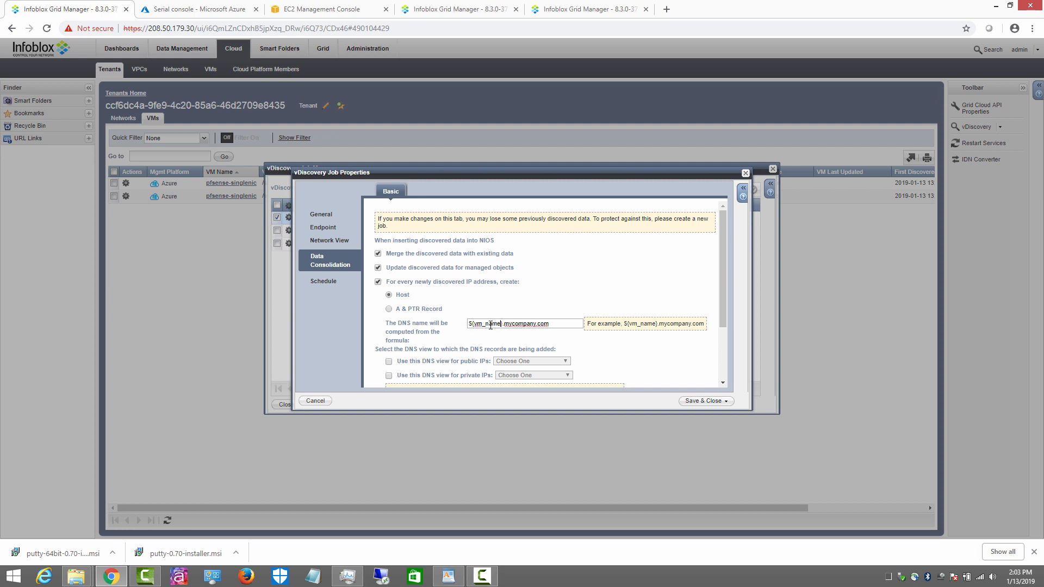
drag(502, 325, 451, 326)
Step: Discard the job edits, close the Job Manager, and return to the mycompany.com zone records
click(314, 401)
click(641, 322)
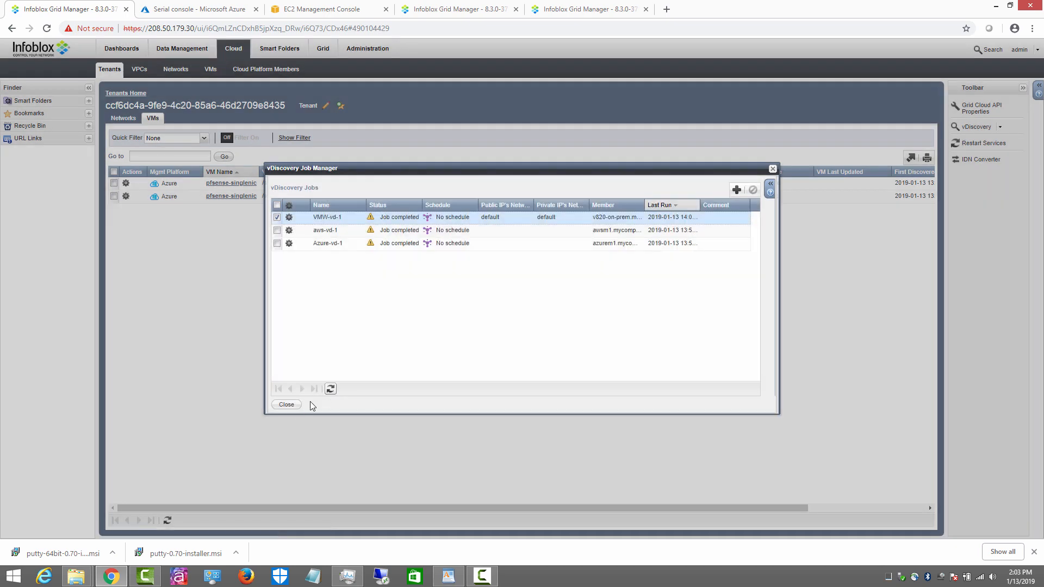
click(285, 405)
click(173, 49)
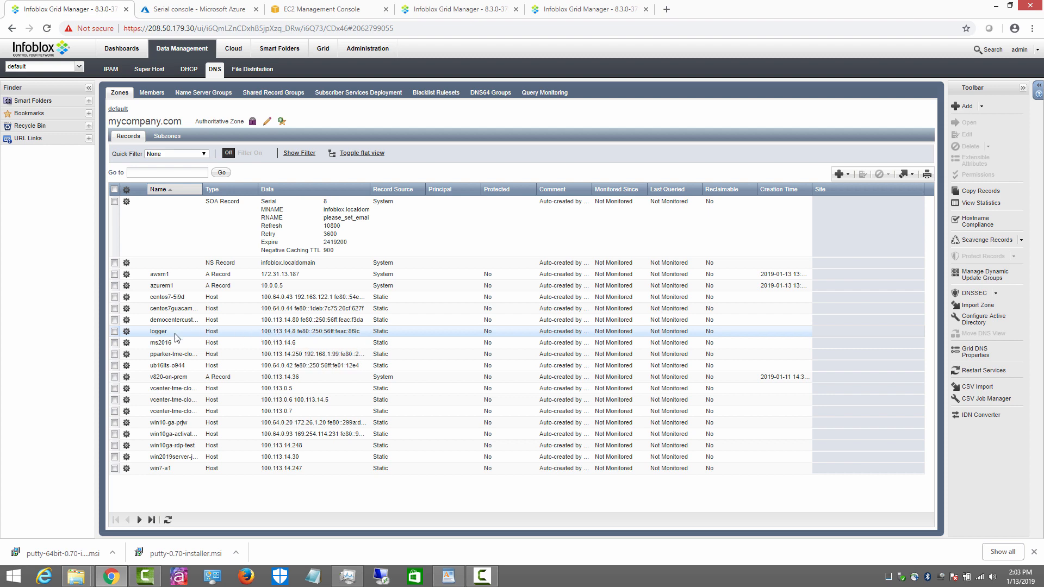
Step: Navigate from the default view's zones back to the Cloud All Tenants list
click(117, 110)
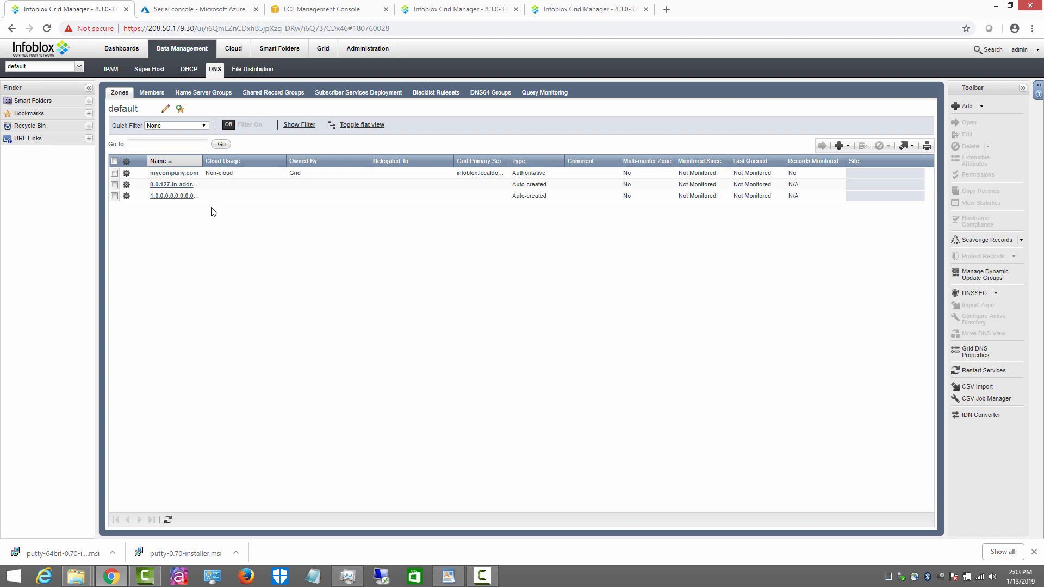
click(236, 53)
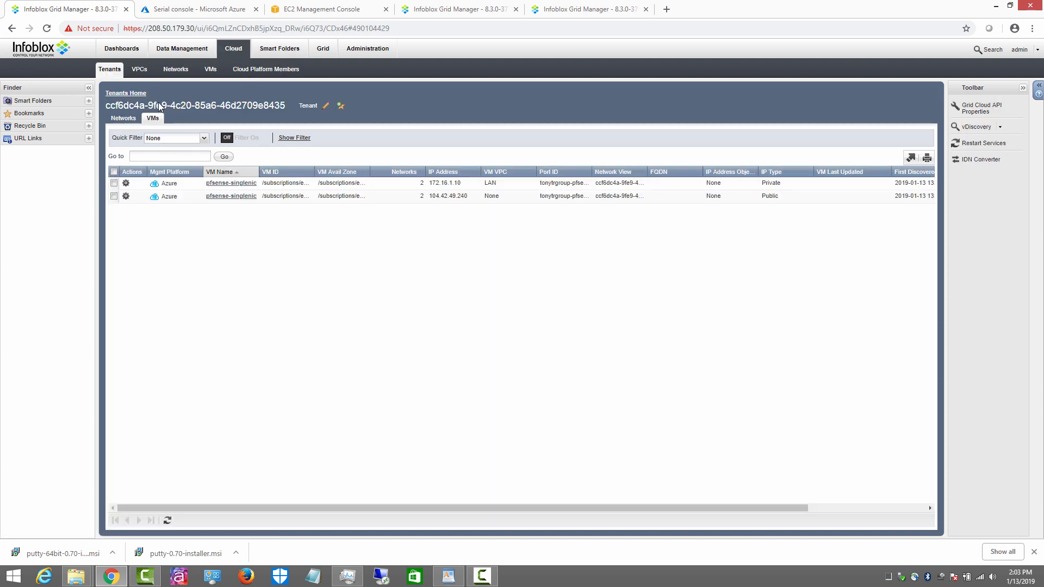
click(124, 96)
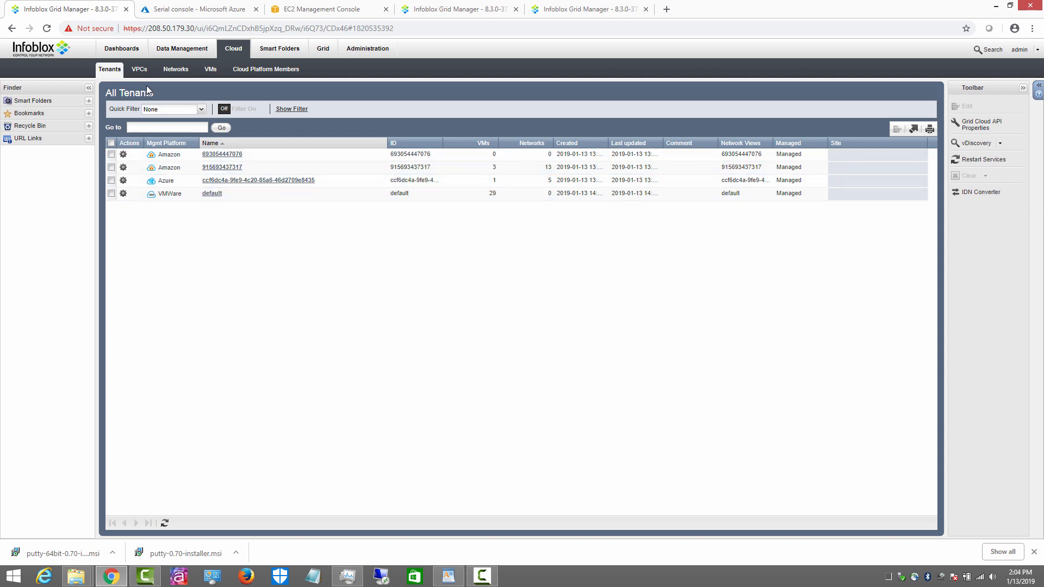
Step: Review VPC1's extensible attributes without changes, then show the All Cloud VMs by IP Address list
click(139, 69)
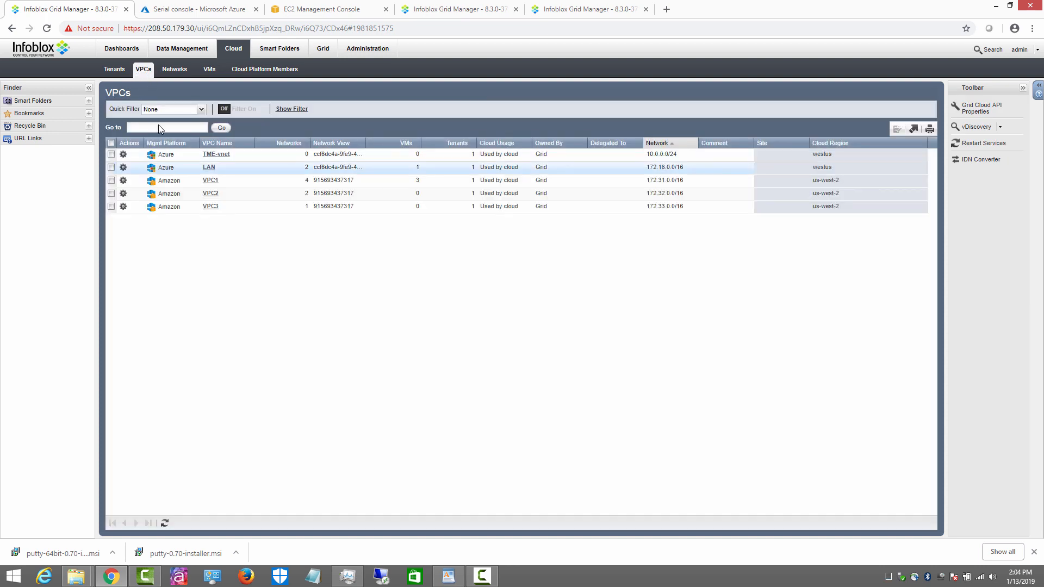
click(123, 181)
click(159, 180)
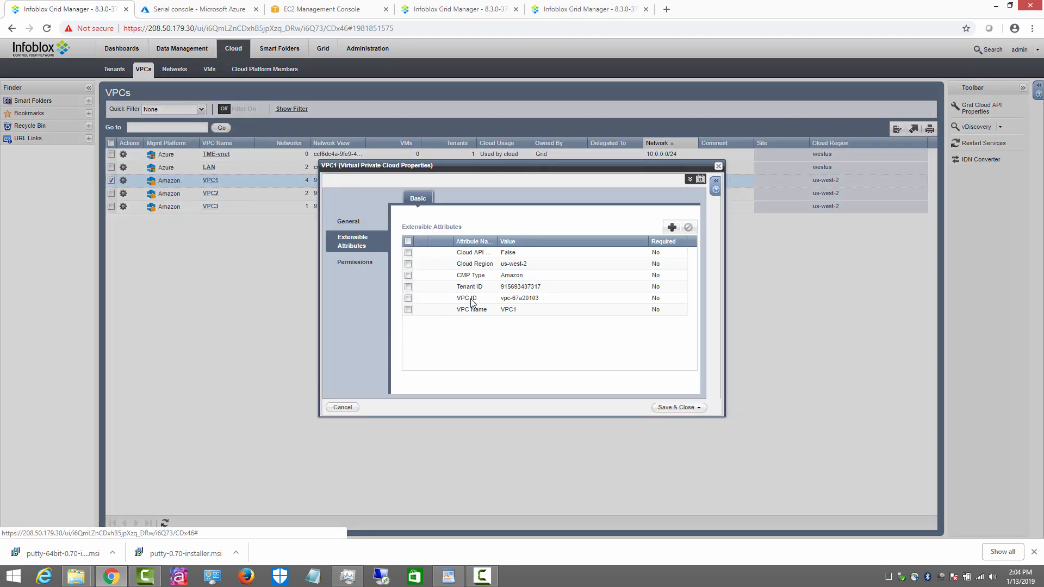
click(350, 408)
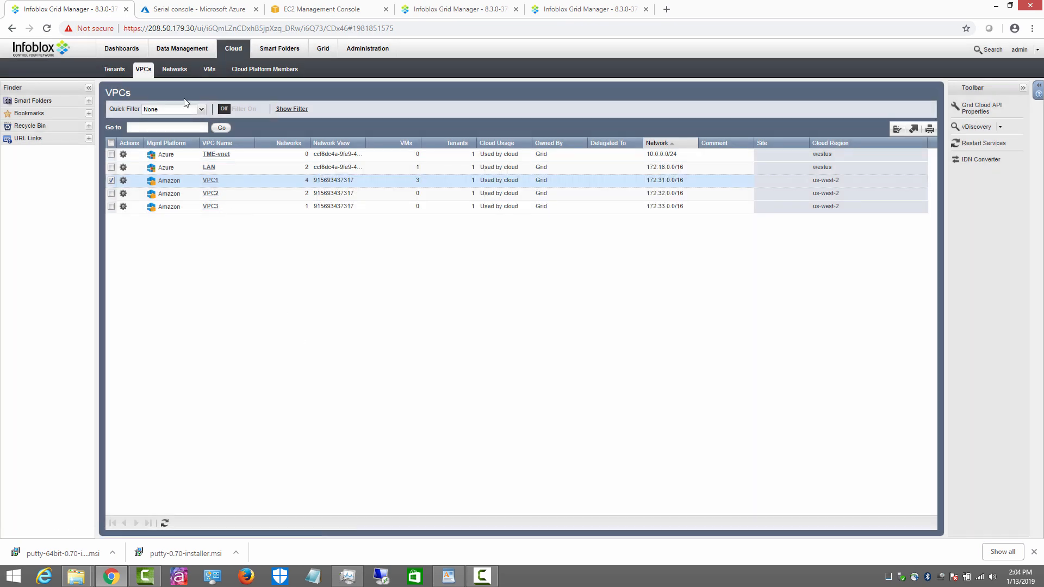
click(174, 70)
click(212, 72)
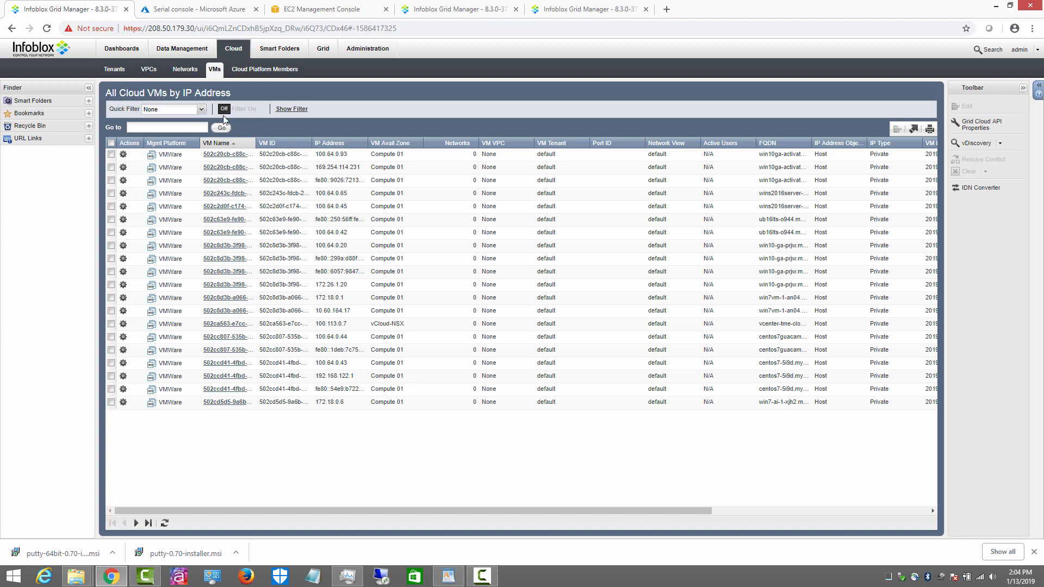
Step: Filter the cloud VM list on Mgmt Platform equal to amazon
click(292, 110)
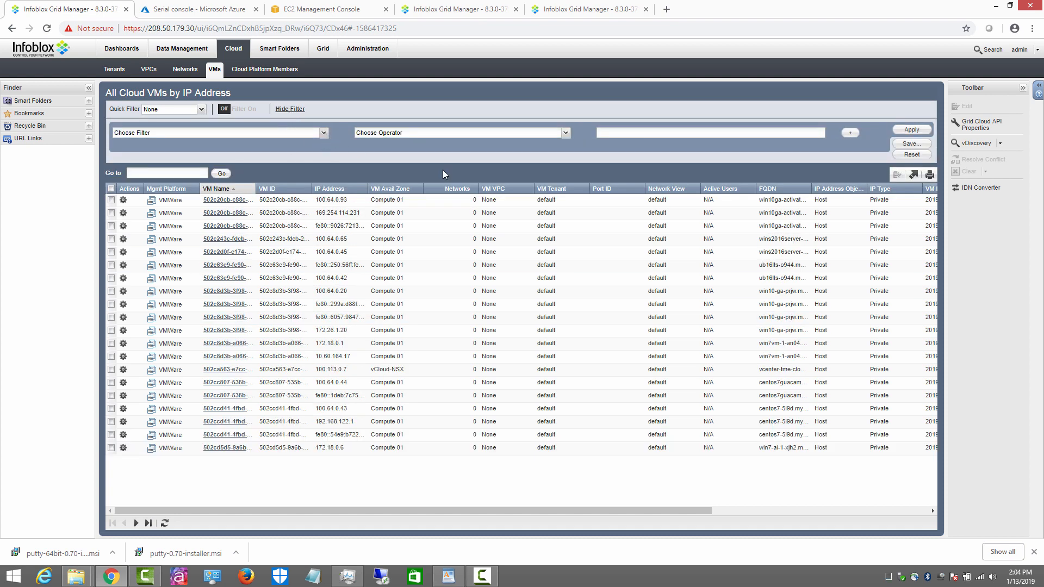
click(324, 134)
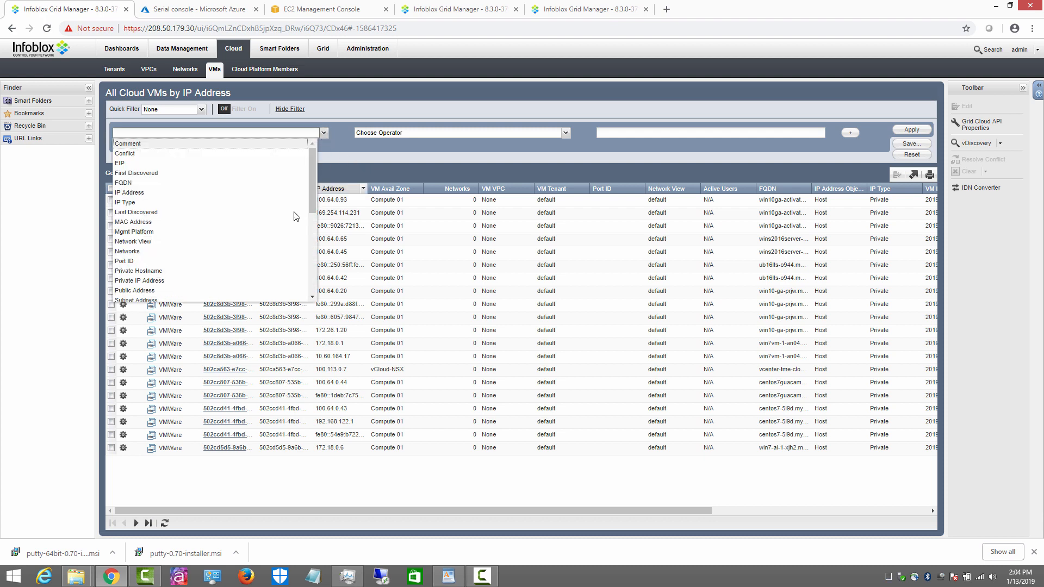
click(162, 232)
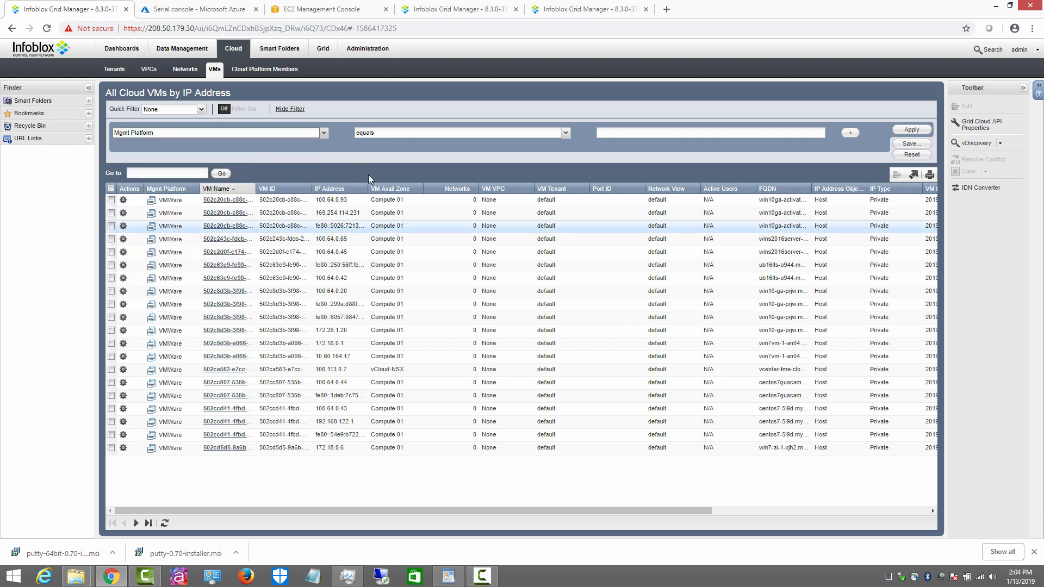
click(788, 136)
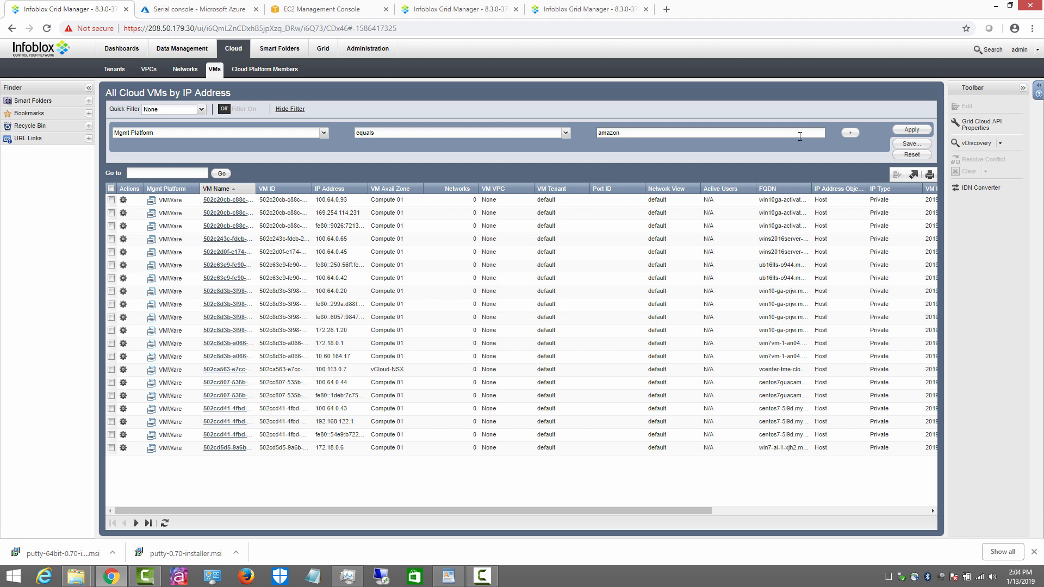
click(912, 130)
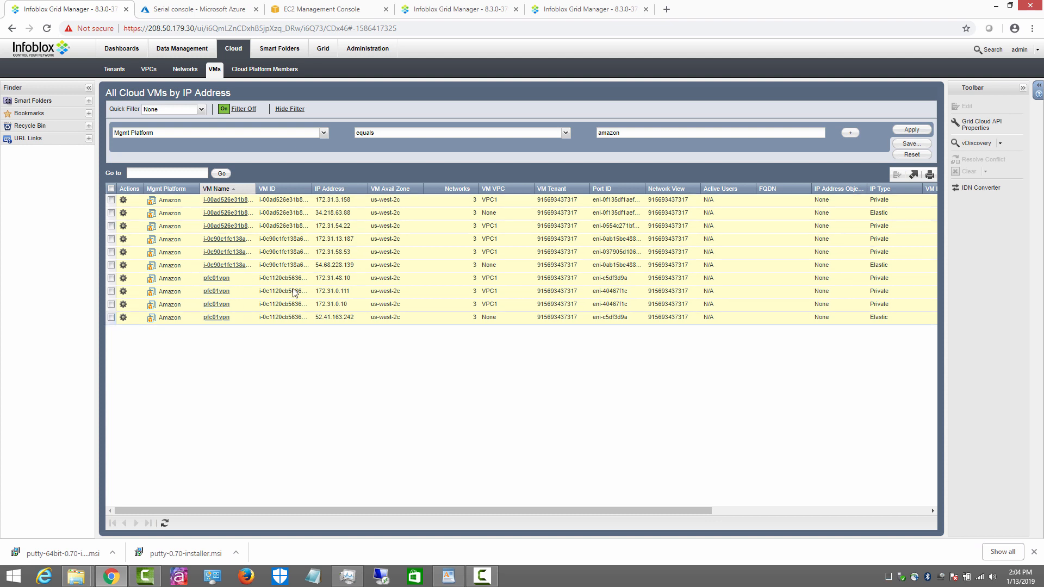
Step: Change the Mgmt Platform filter value to azure, then to vmware
double_click(625, 134)
text(azure)
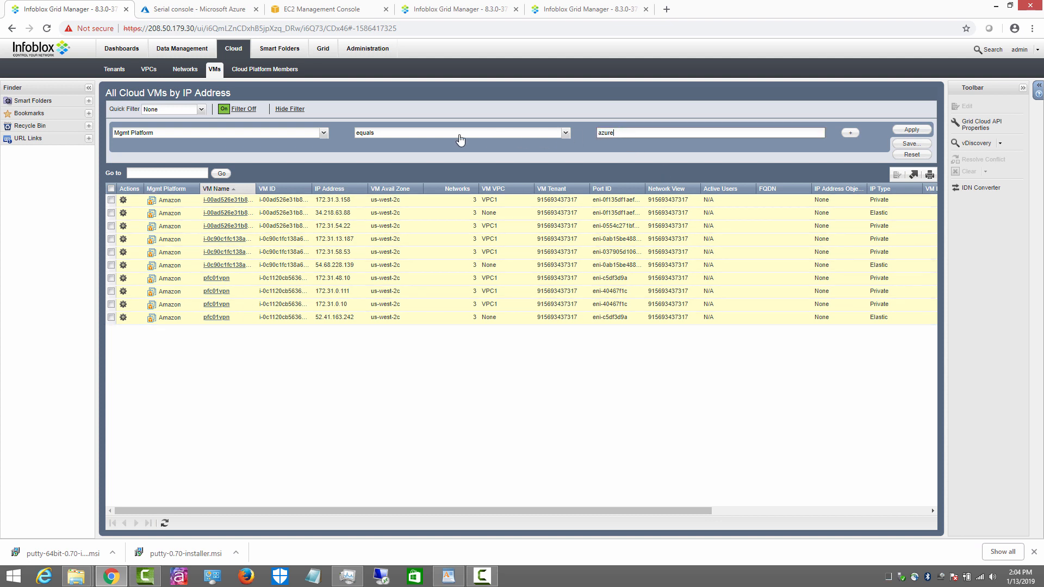
click(909, 129)
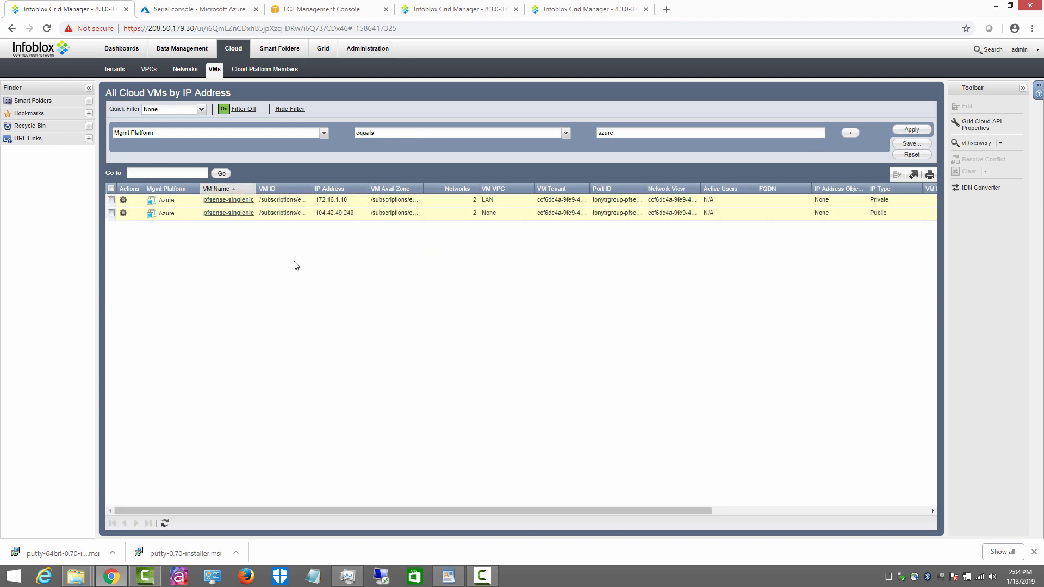
double_click(605, 133)
text(vm)
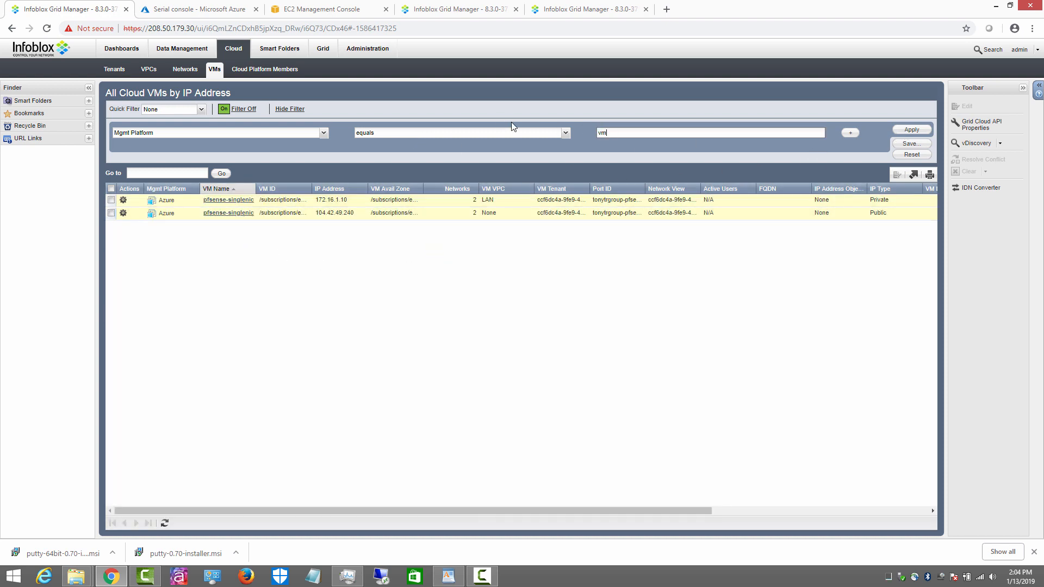
text(ware)
click(912, 131)
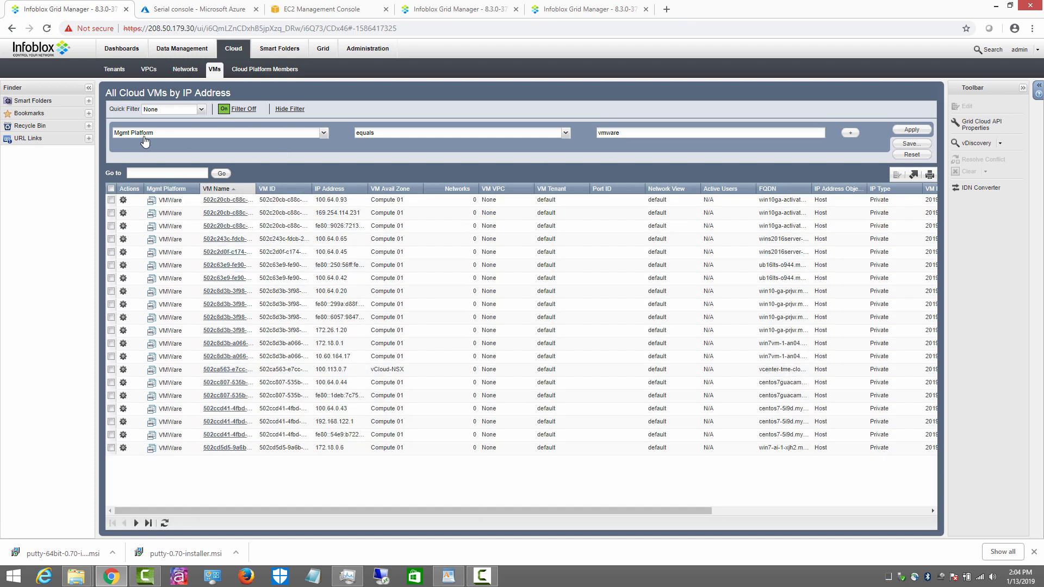
click(324, 132)
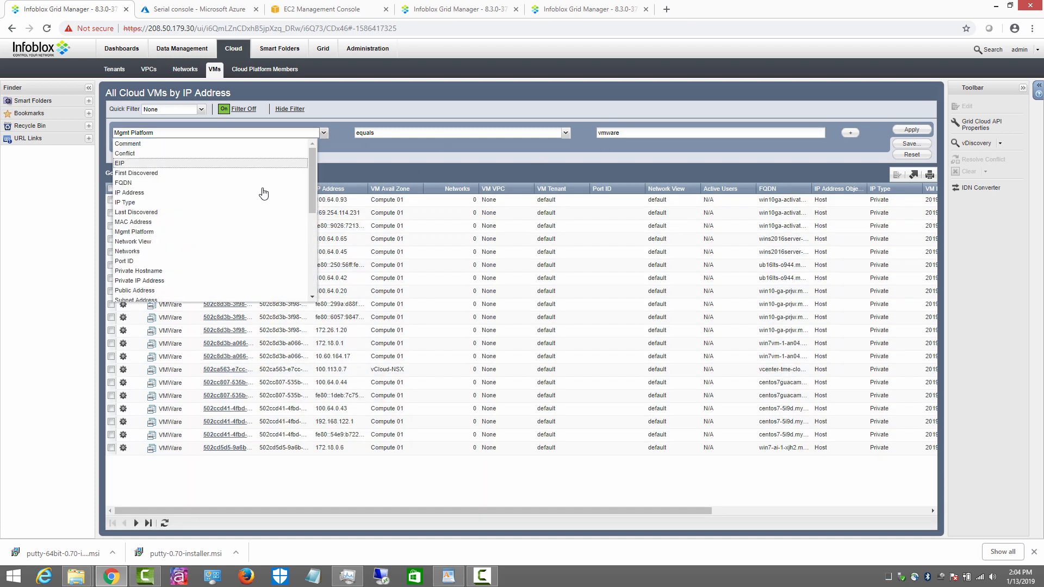
scroll(180, 272, down, 6)
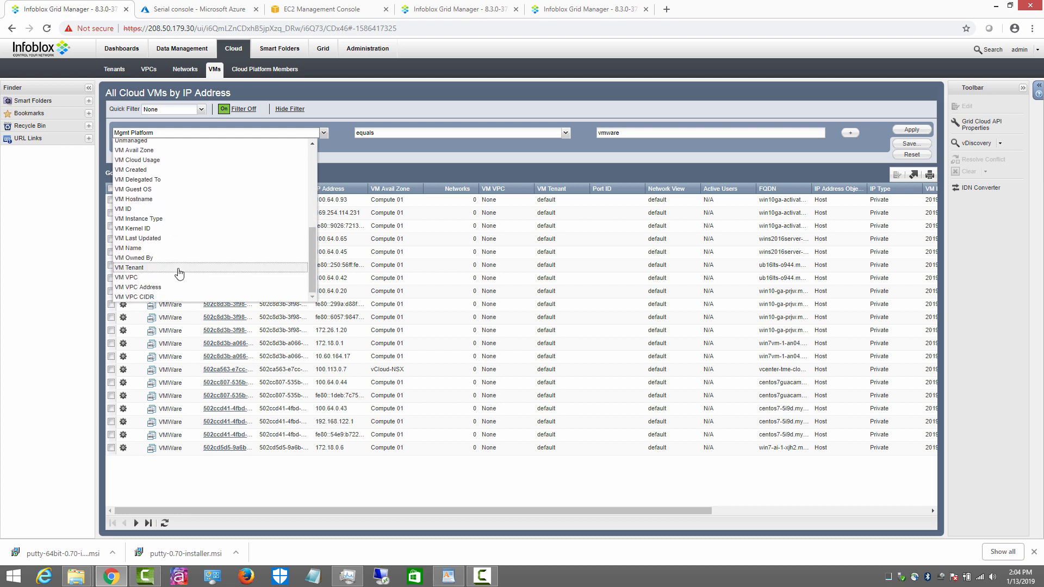
scroll(191, 270, up, 6)
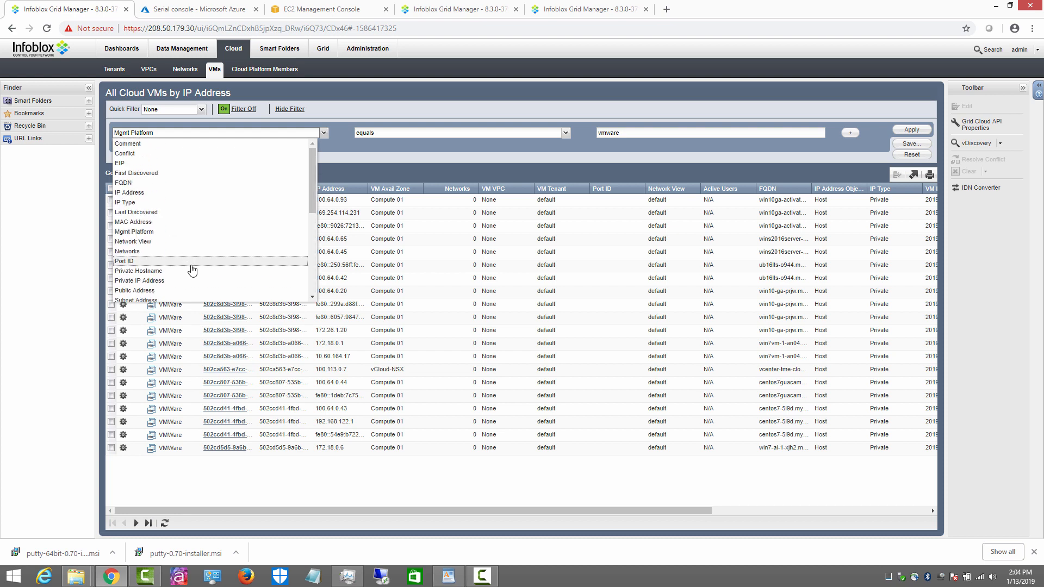
click(419, 153)
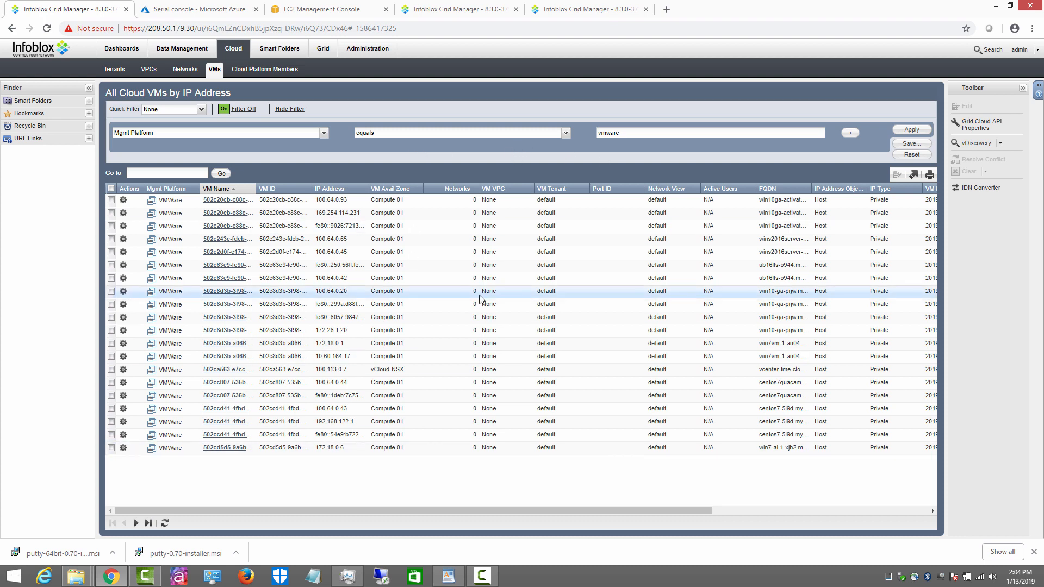
Step: Export the vmware-filtered VM list and download it as All_Cloud_VM_List.csv
click(914, 174)
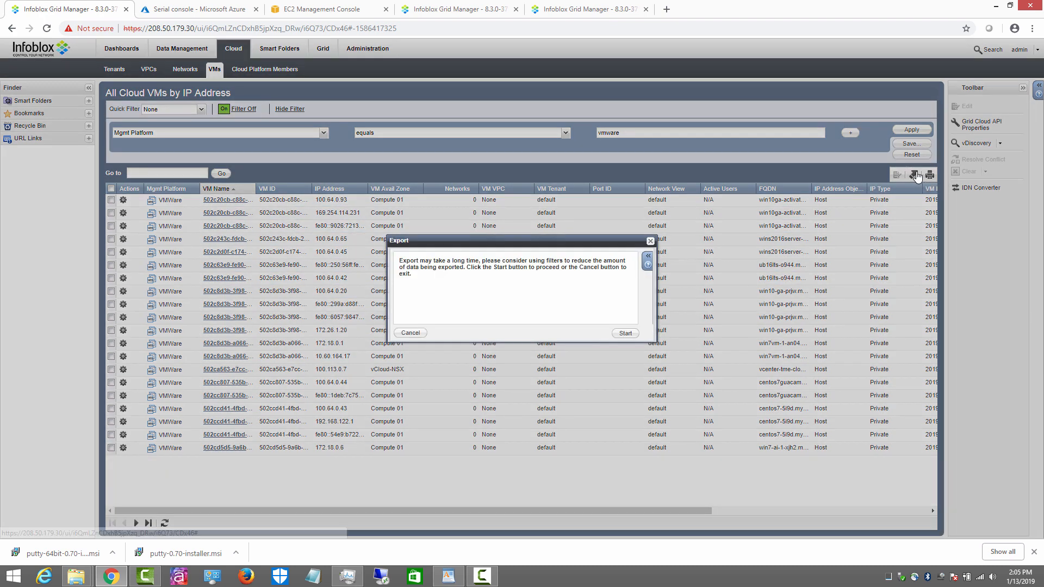
click(626, 334)
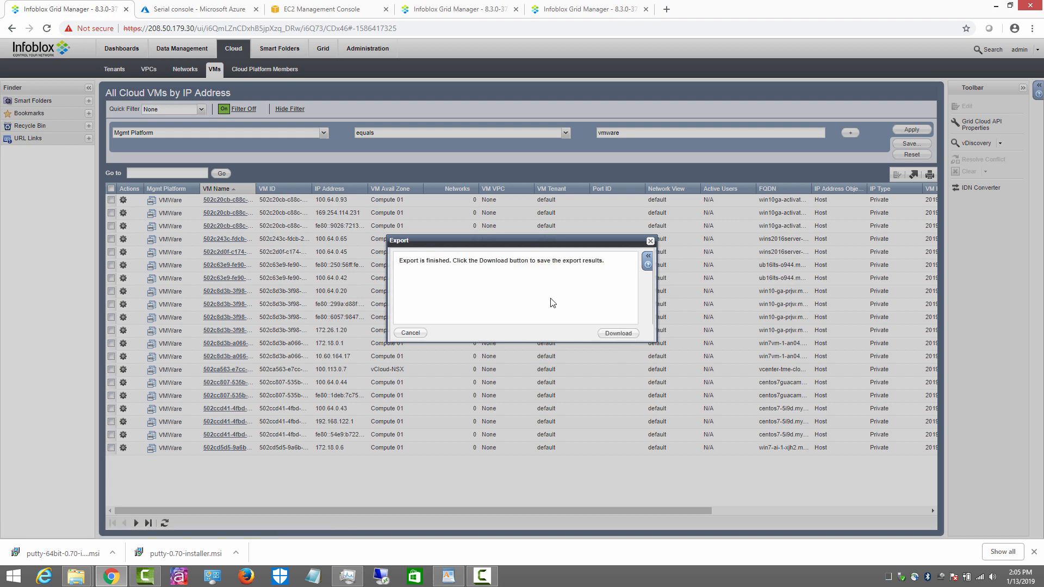
click(618, 333)
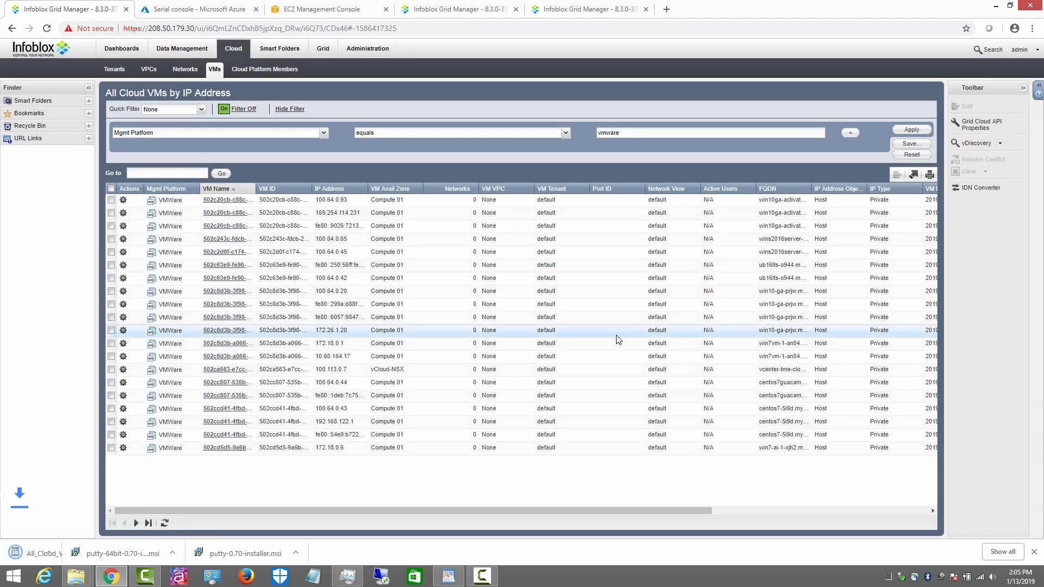
click(34, 555)
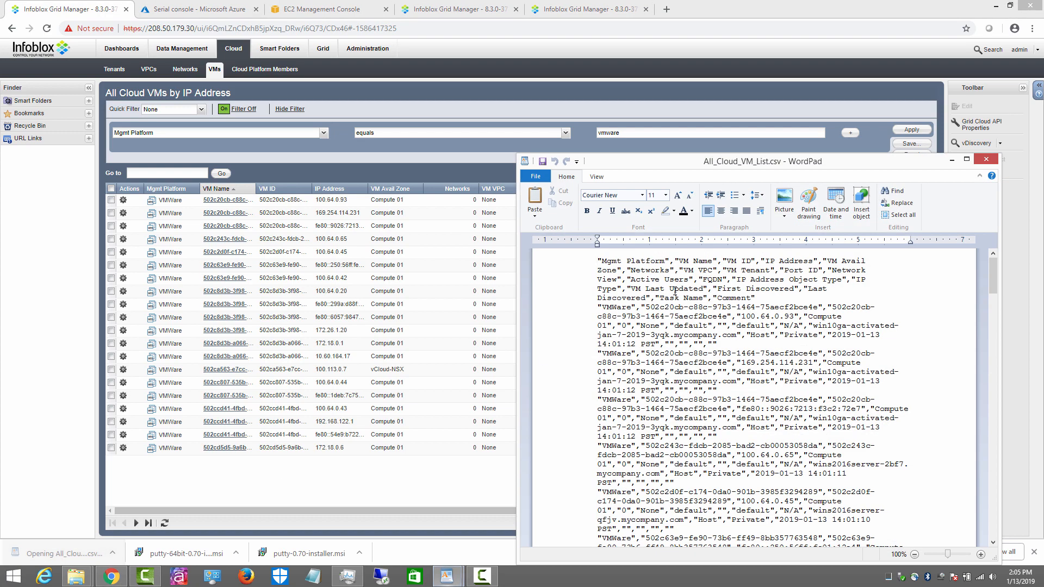
double_click(816, 166)
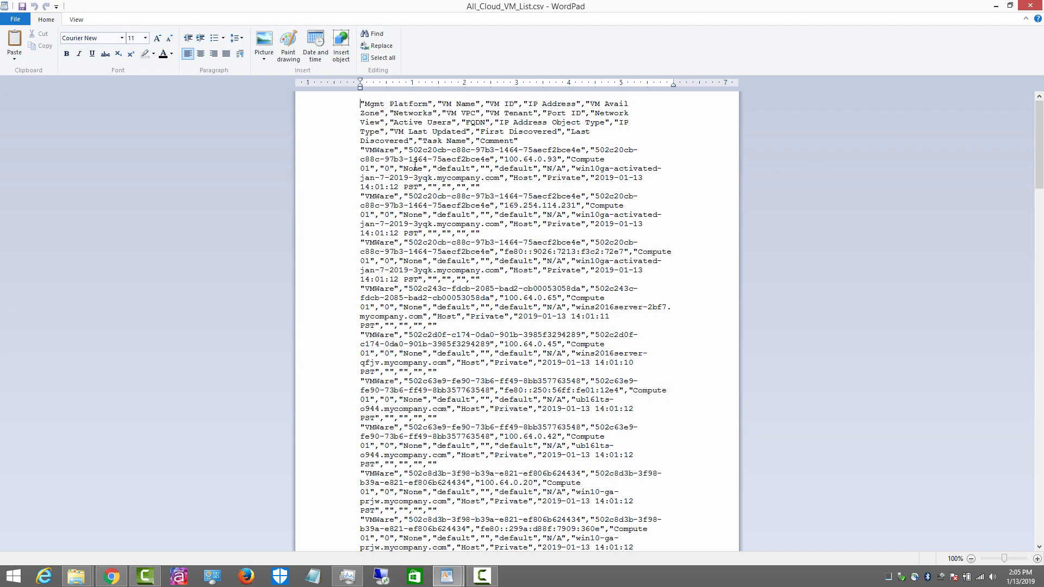
scroll(457, 472, down, 4)
scroll(457, 472, up, 4)
scroll(459, 472, down, 13)
scroll(461, 473, up, 13)
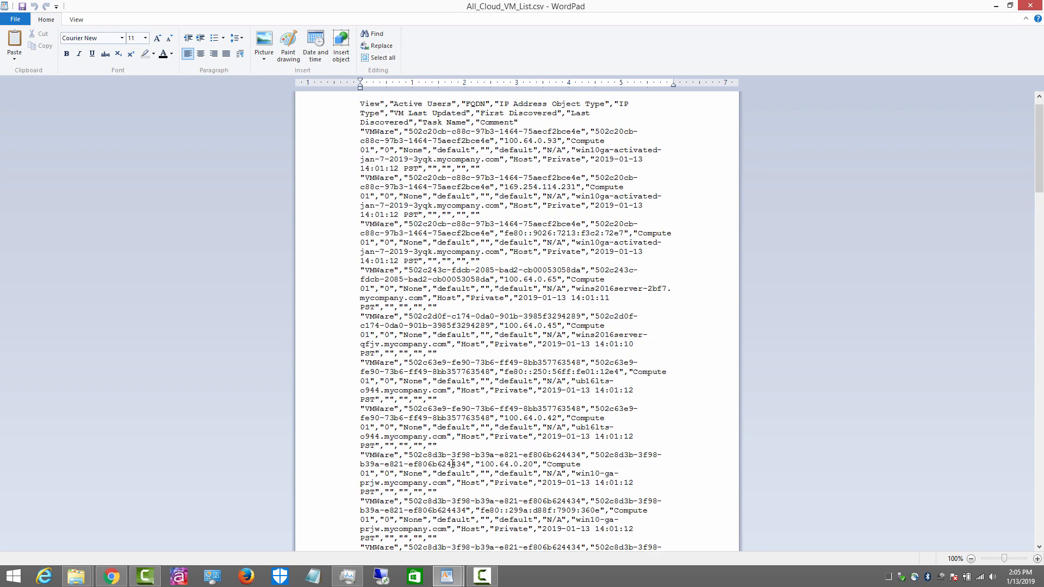
click(1029, 8)
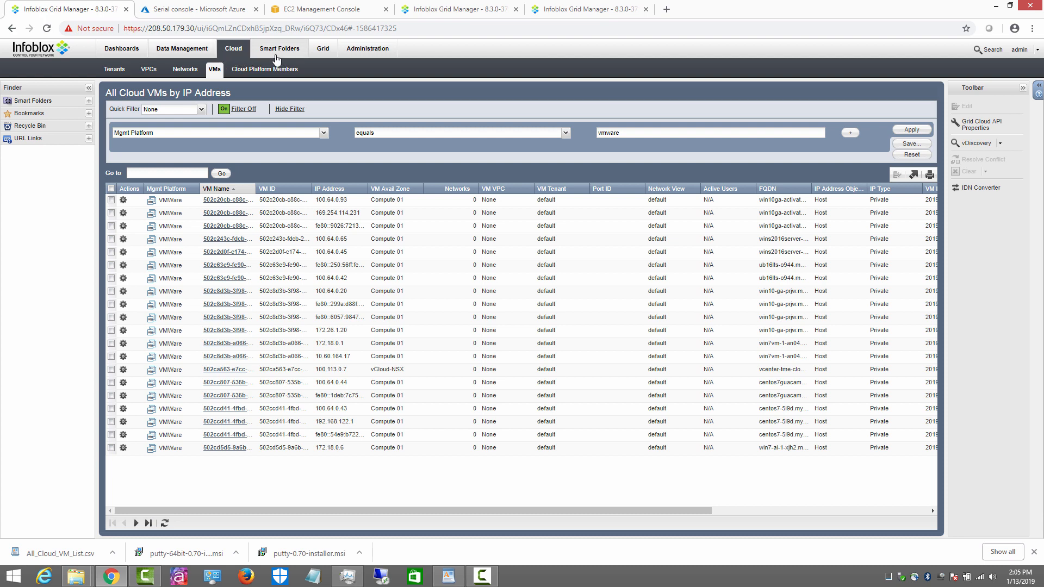
Step: Browse the DNS zones, Super Host and IPAM network list, then open Administration's Network Views
click(180, 50)
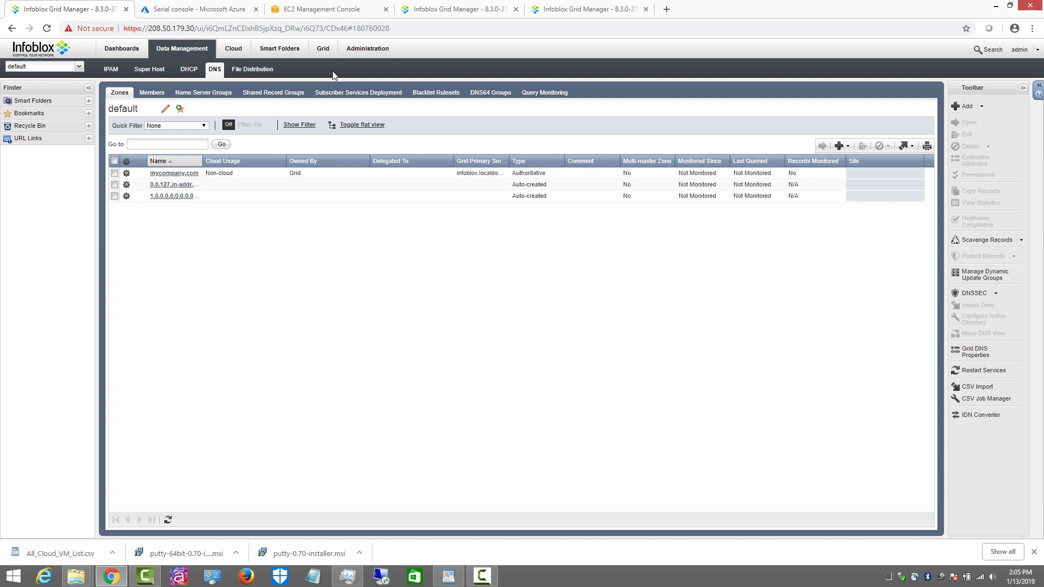
click(154, 72)
click(111, 69)
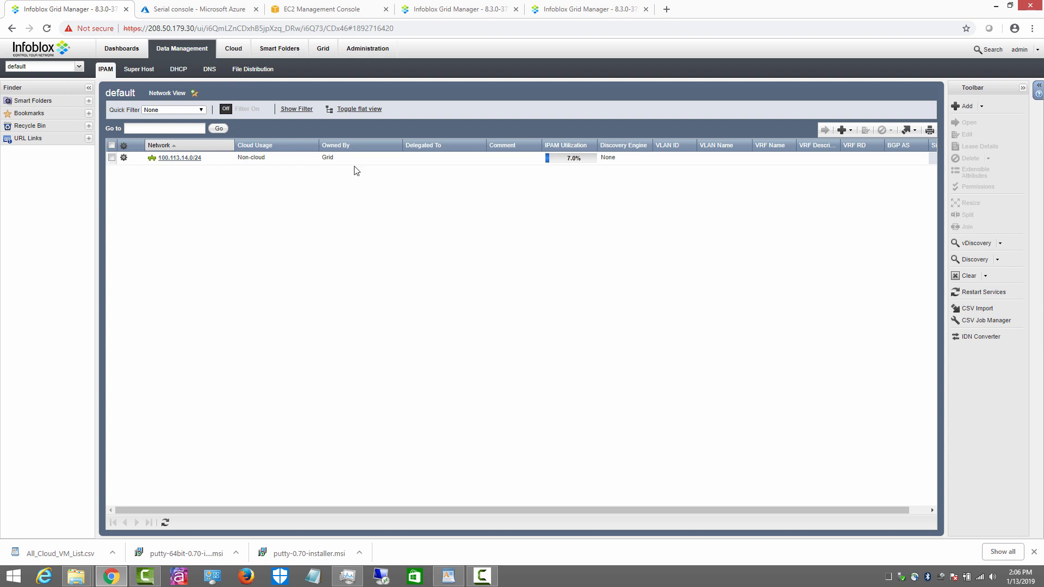
click(363, 51)
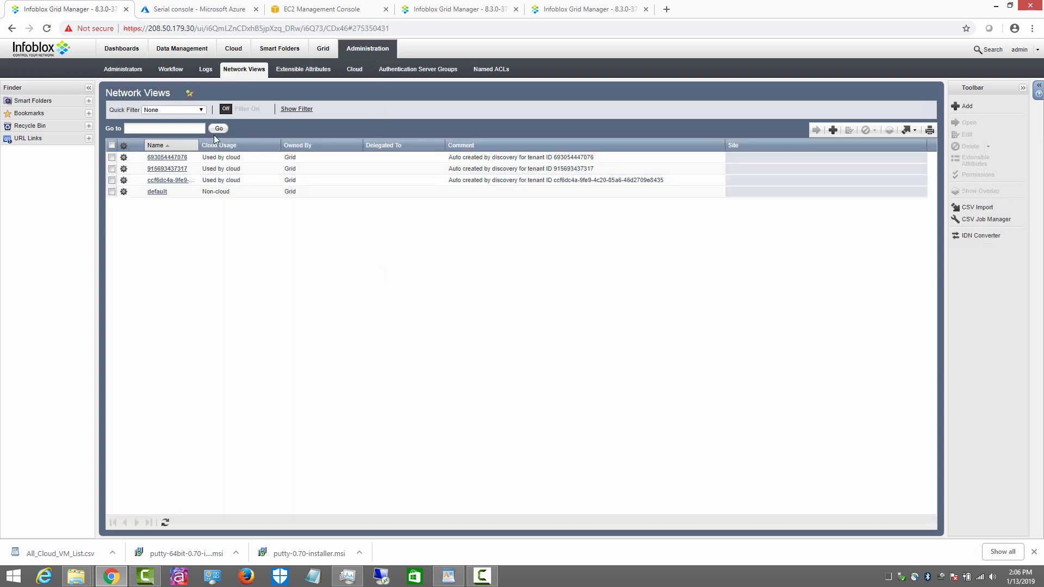
Step: Add local admin route53 with a password in the cloud-api-only group, copy its login name, and save
click(130, 69)
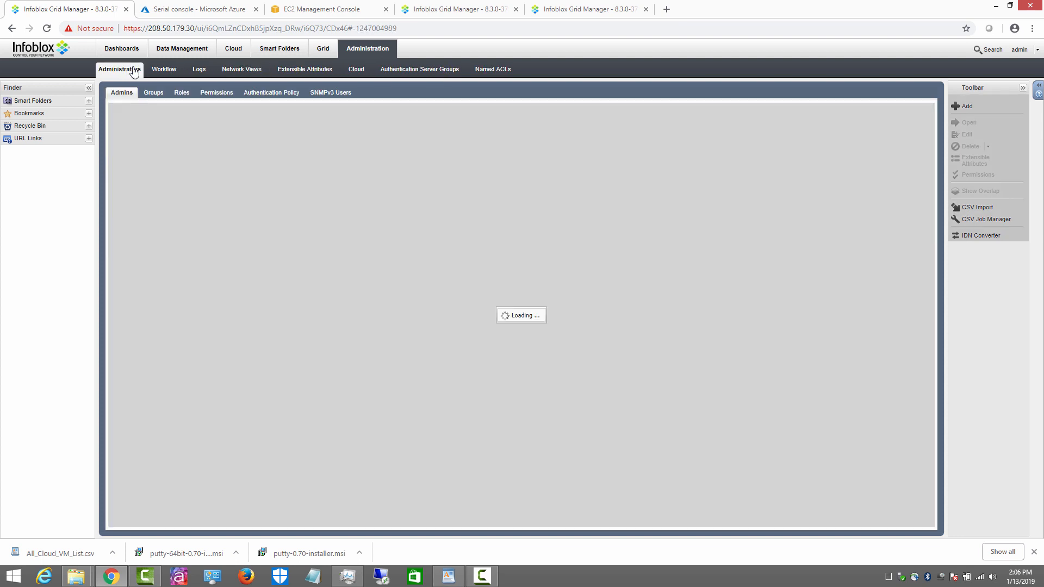
click(845, 147)
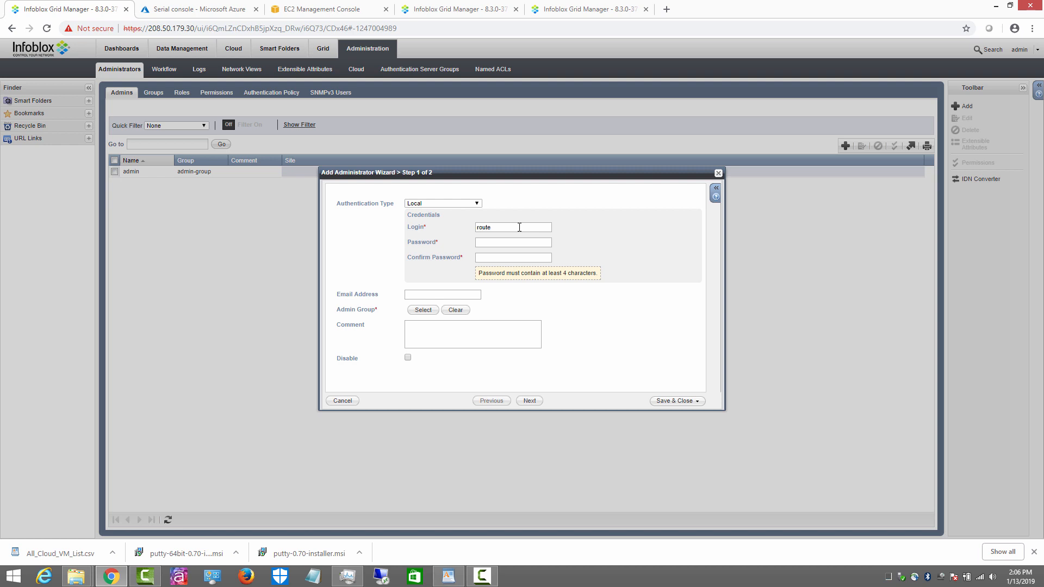
click(508, 241)
click(424, 310)
click(415, 255)
double_click(416, 257)
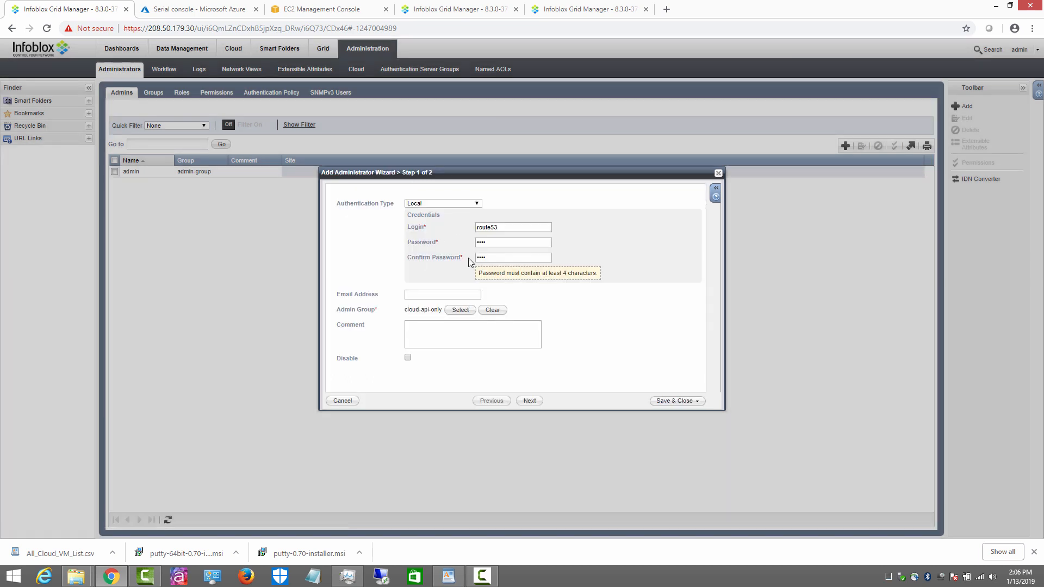
double_click(493, 231)
right_click(492, 228)
click(511, 310)
click(511, 228)
click(672, 401)
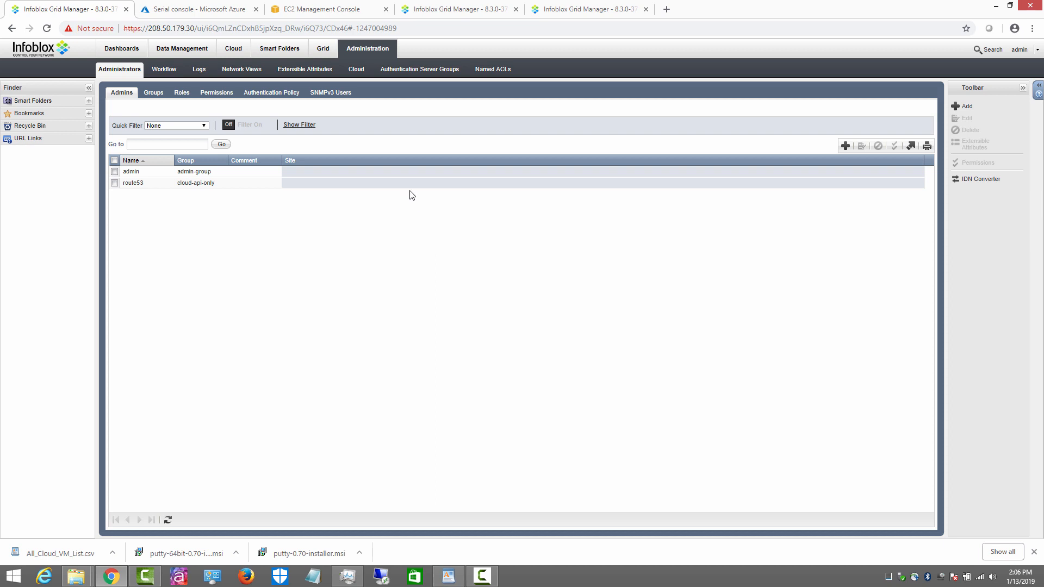
Step: Add Amazon user Route53-Admin with its access keys, mapped to NIOS user route53, and save
click(354, 70)
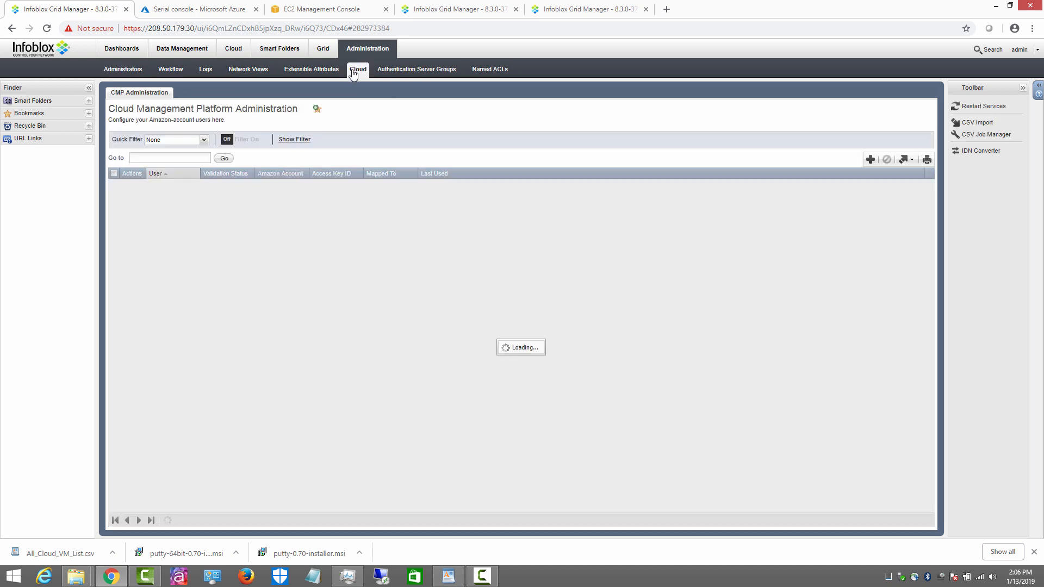
click(870, 160)
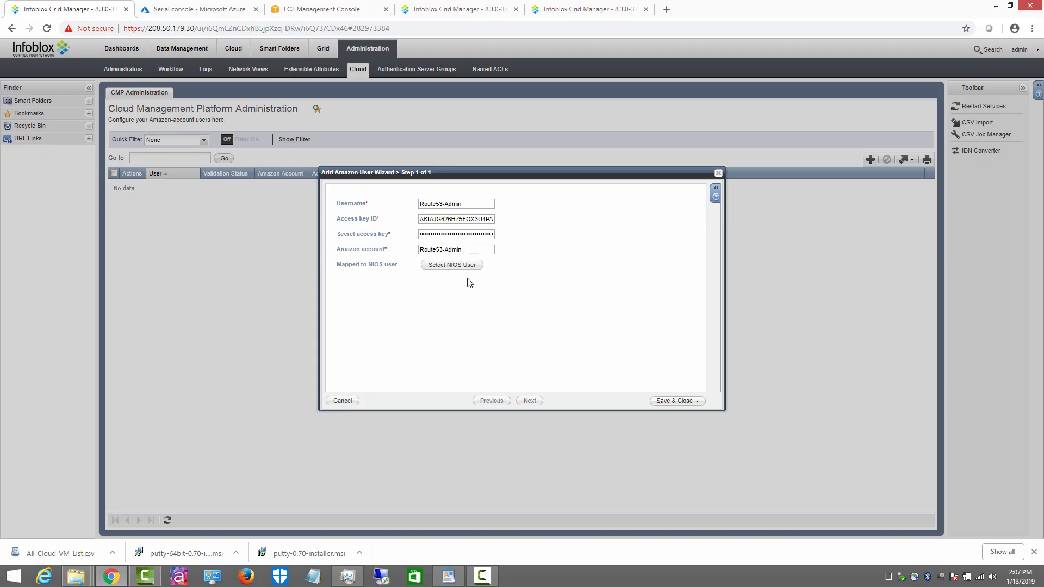
click(452, 266)
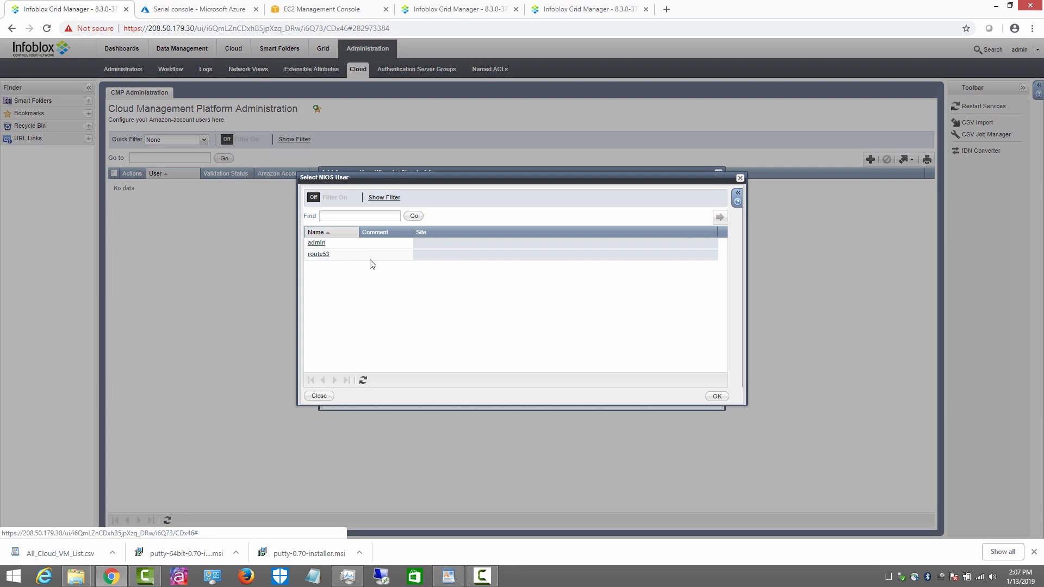
click(321, 255)
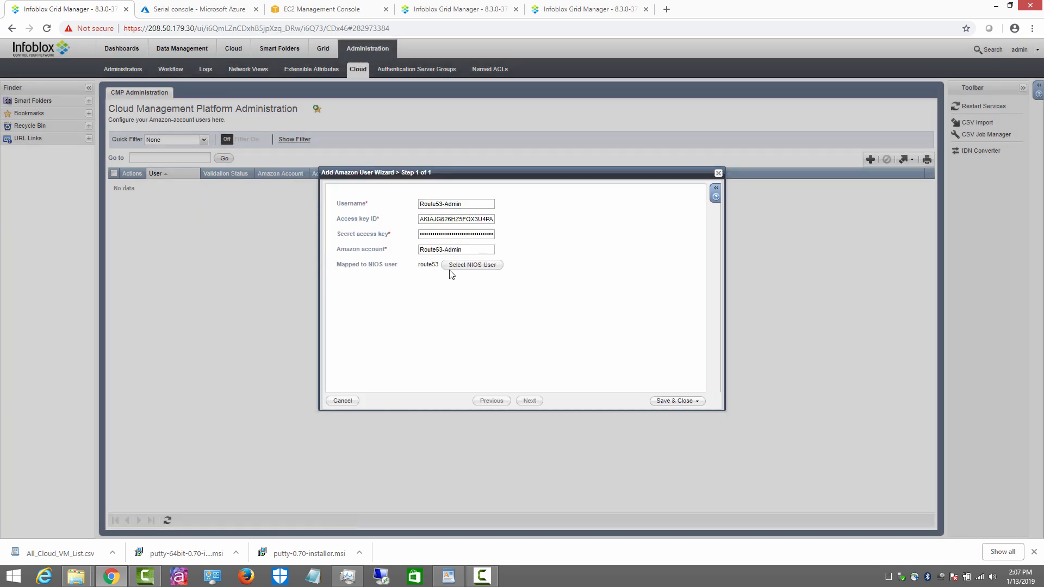
click(672, 401)
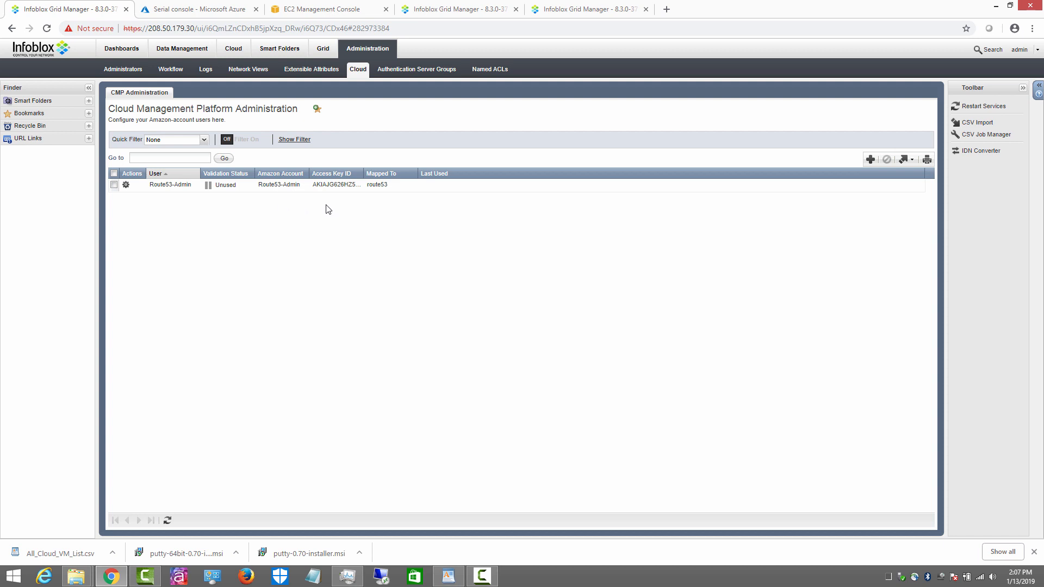
click(323, 49)
Step: Start a new Route 53 sync group on member awsm1.mycompany.com using the Route53-Admin IAM credential, consolidated into the default DNS view
click(287, 71)
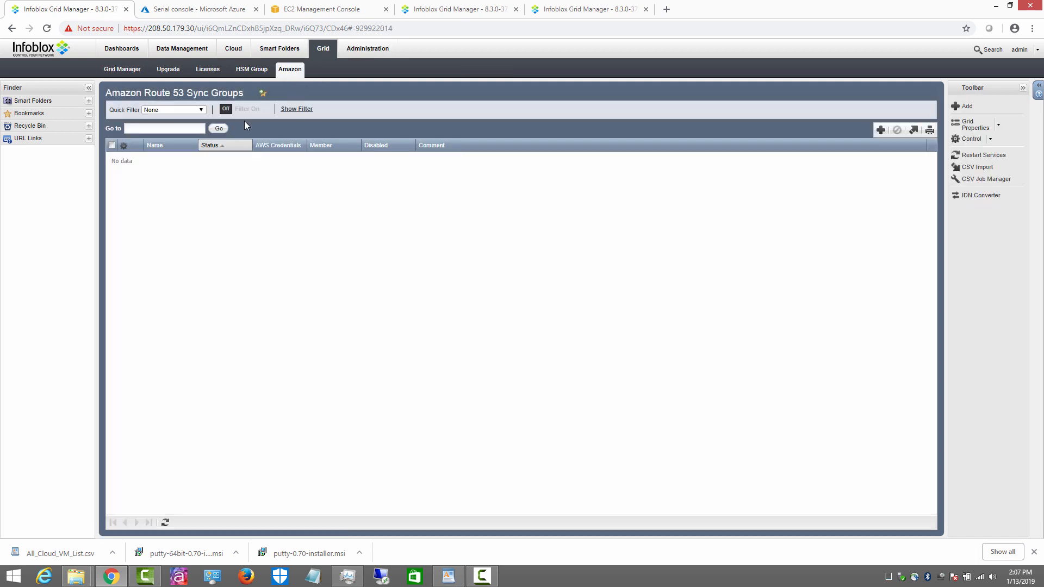
click(880, 130)
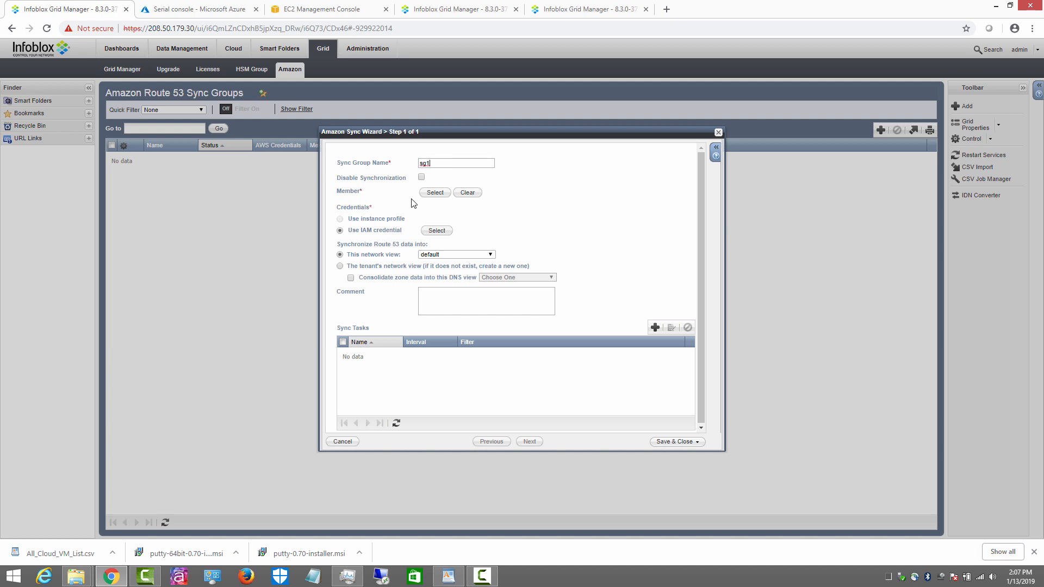
click(435, 193)
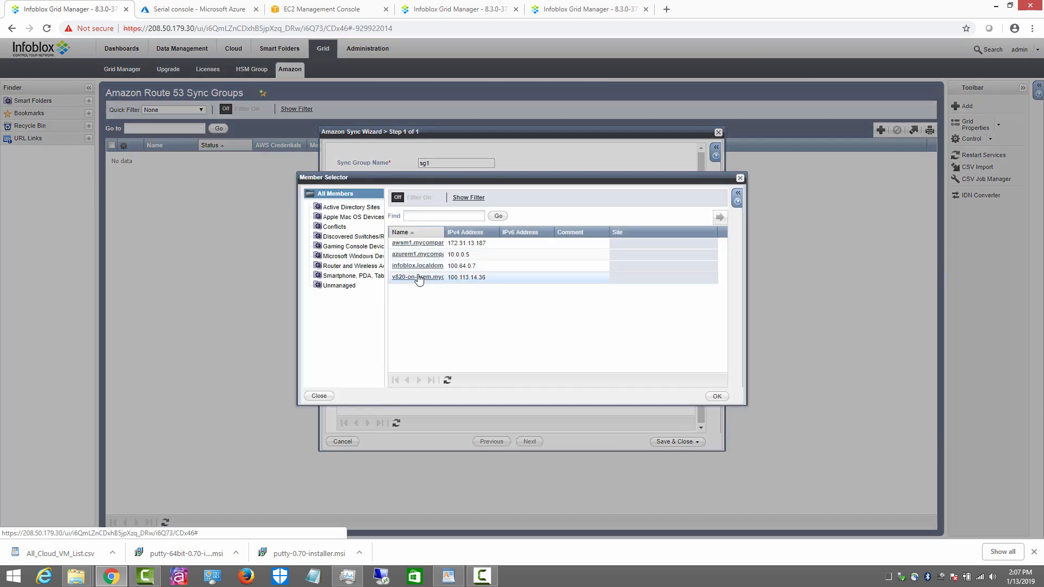
click(415, 245)
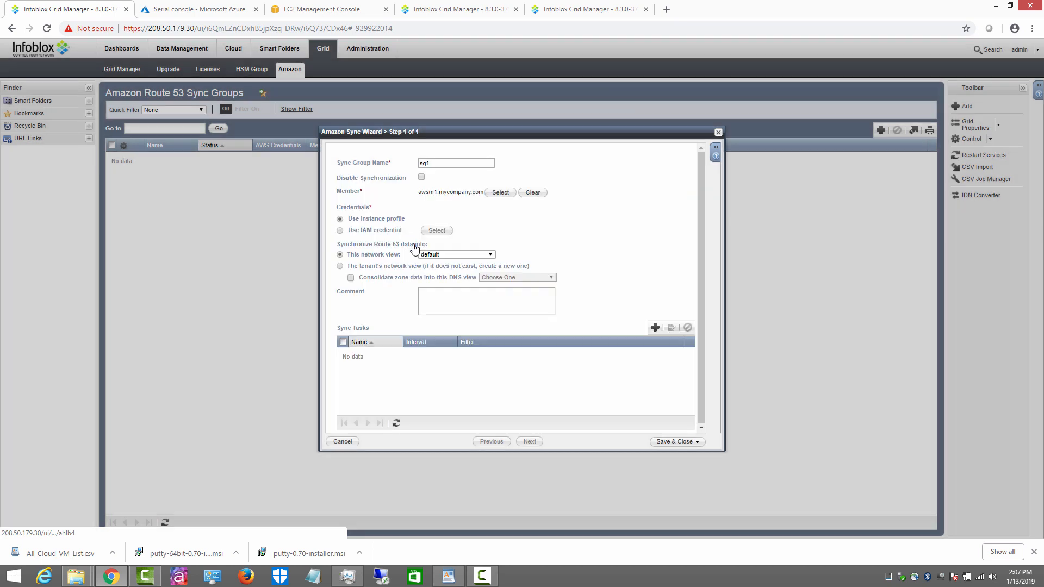
click(341, 230)
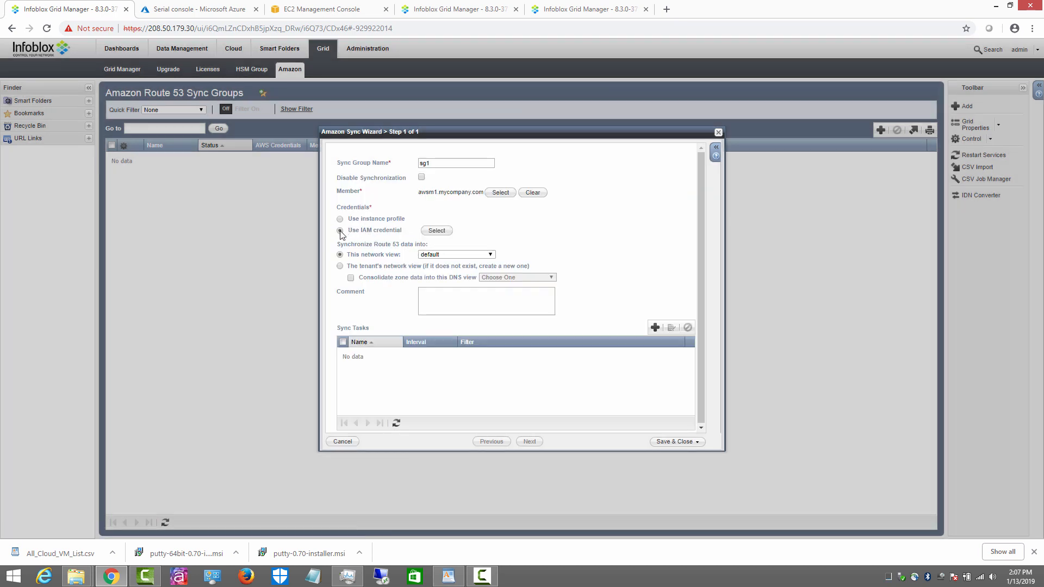
click(437, 230)
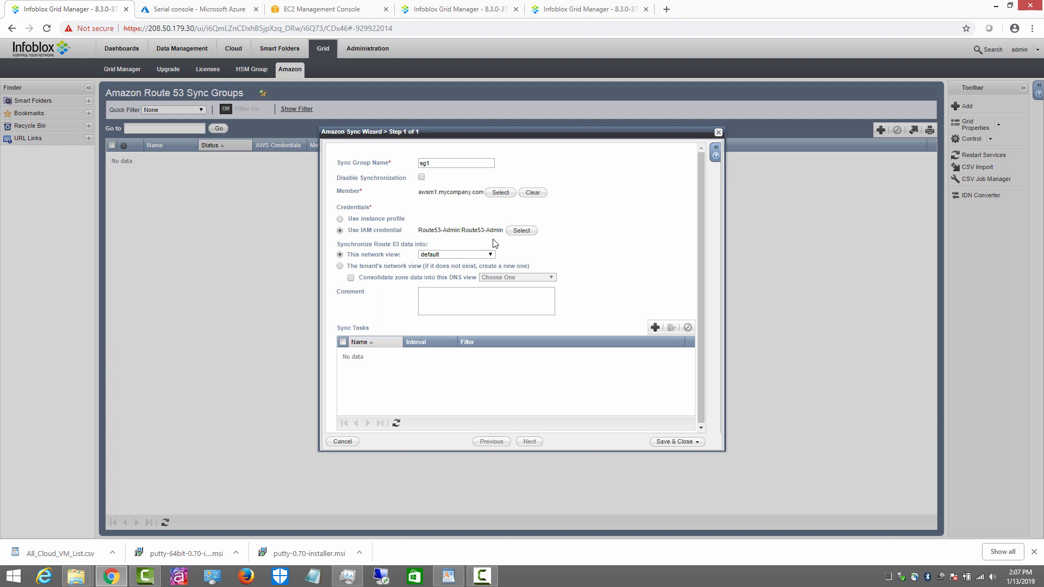
click(350, 278)
click(513, 279)
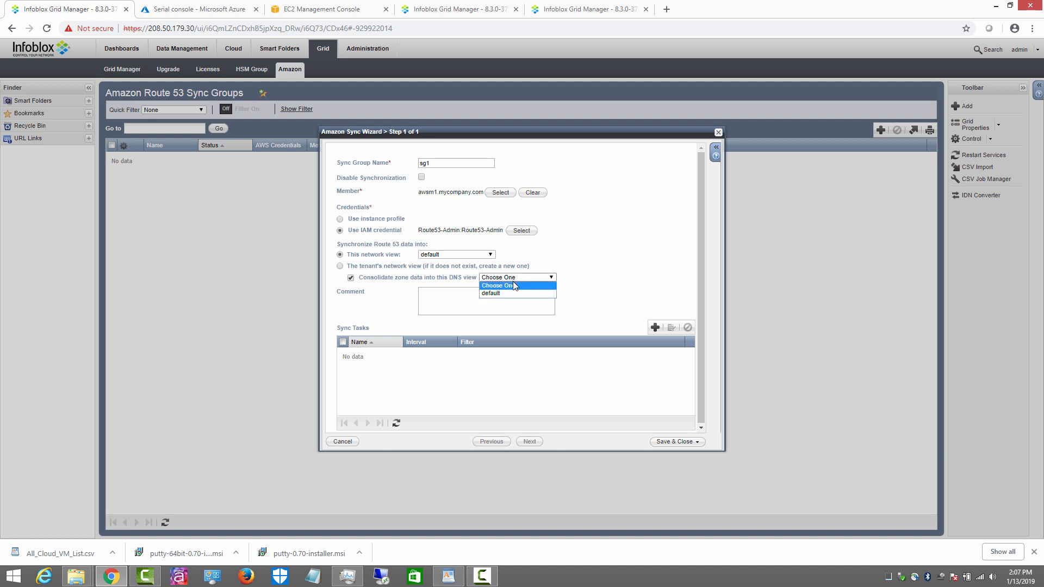
click(511, 292)
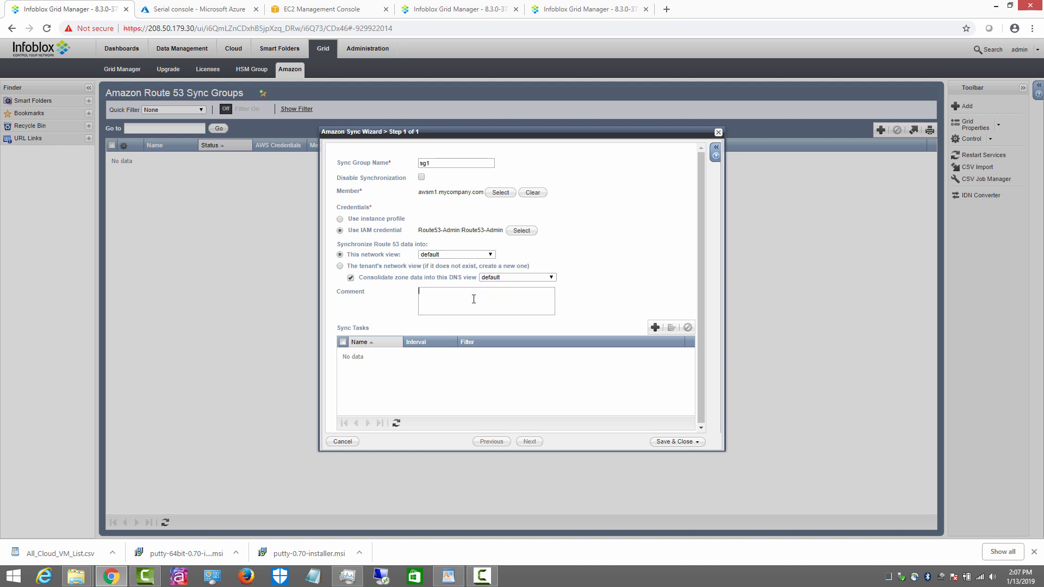
Step: Add sync task st1 running every 5 minutes and save the sync group
click(655, 328)
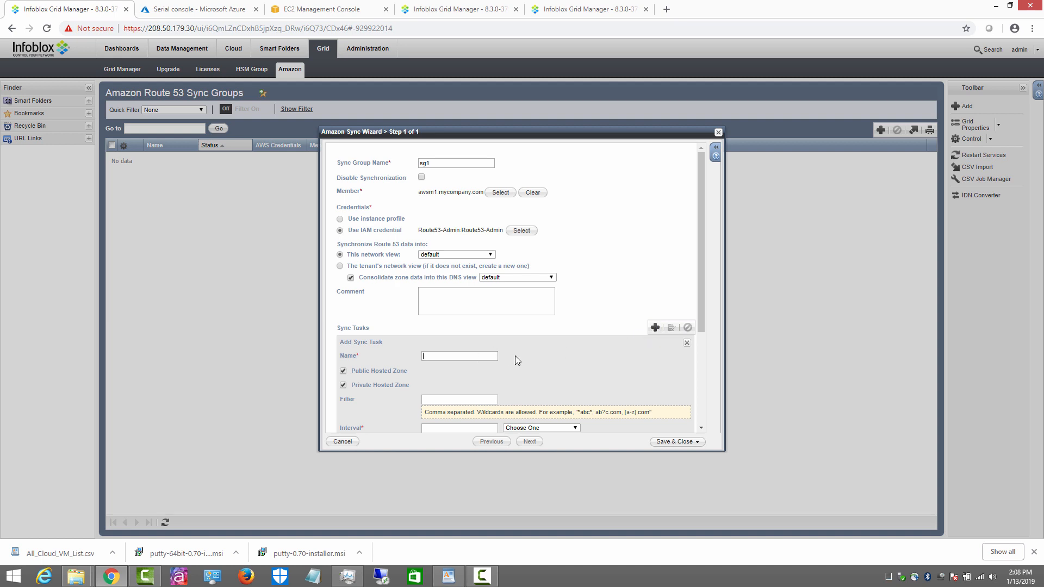
text(st1)
scroll(574, 374, down, 2)
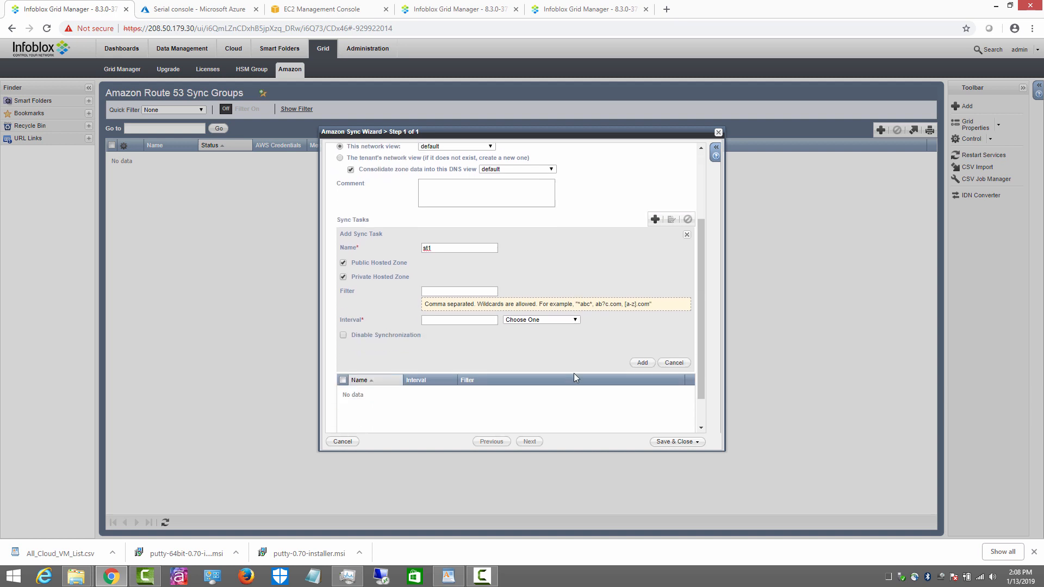
click(547, 322)
click(526, 331)
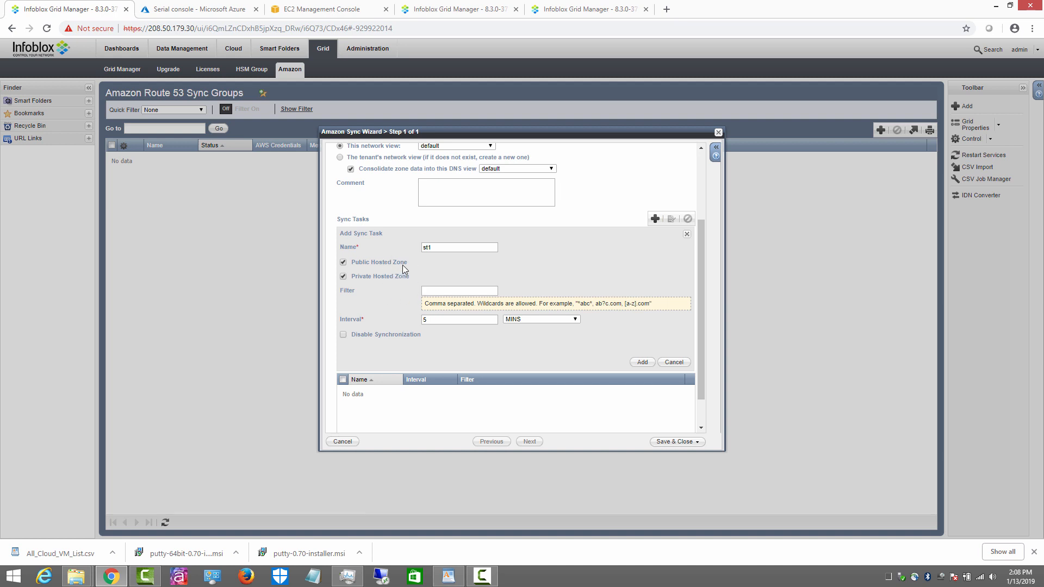
click(642, 363)
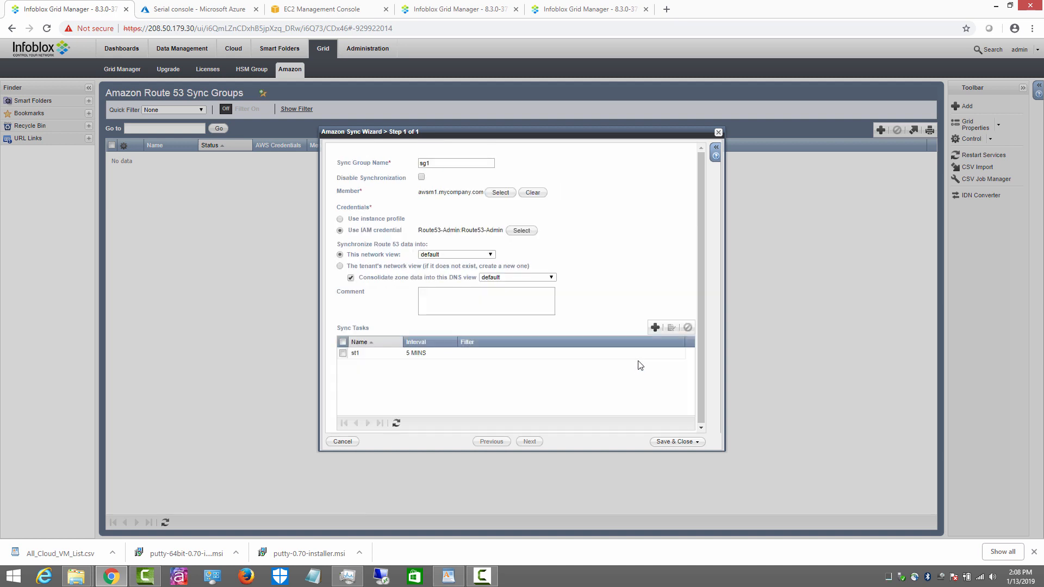
click(675, 442)
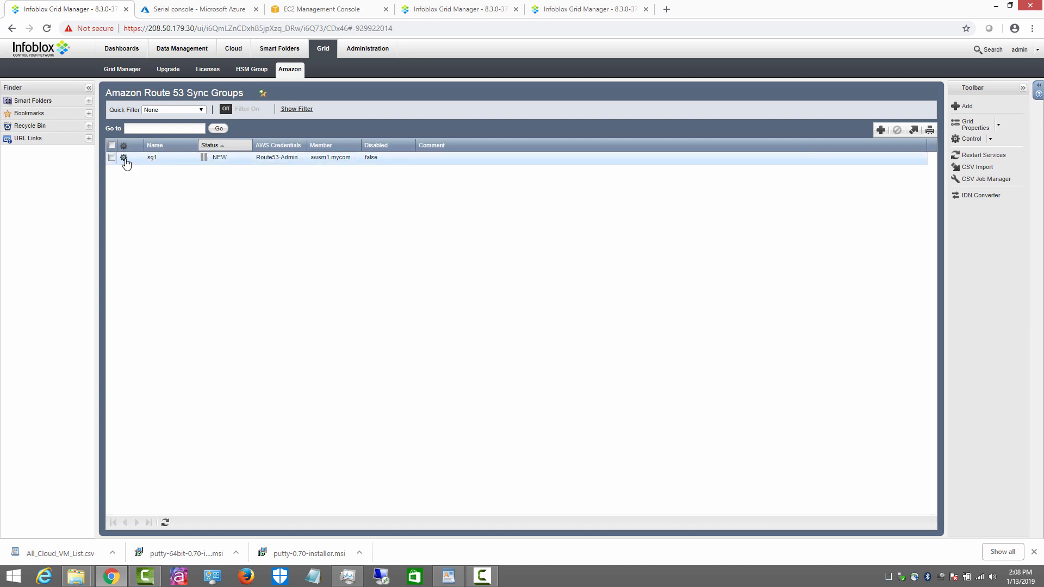
Step: Review the sync details of sync group sg1
click(125, 159)
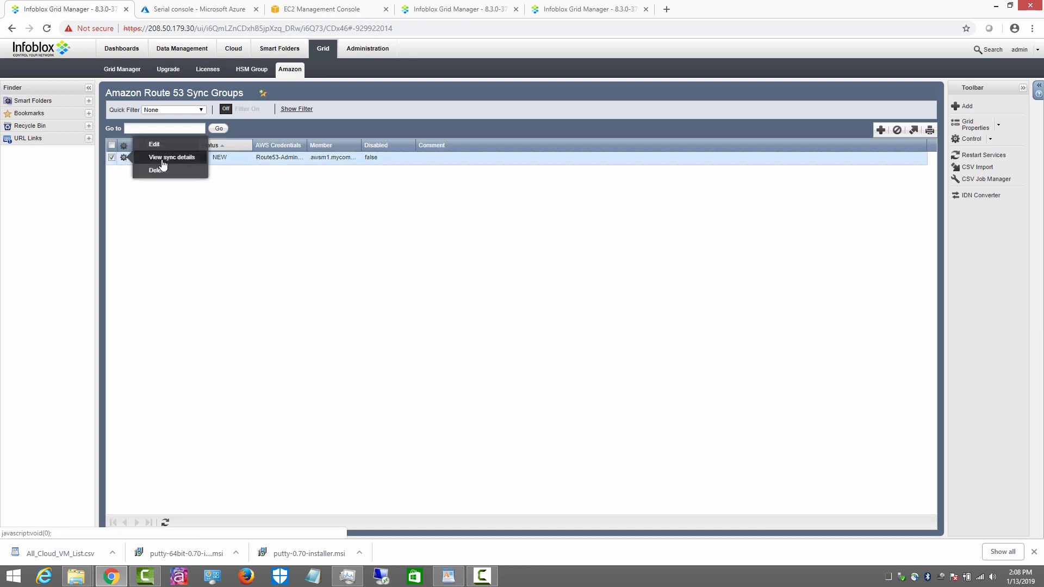
click(162, 159)
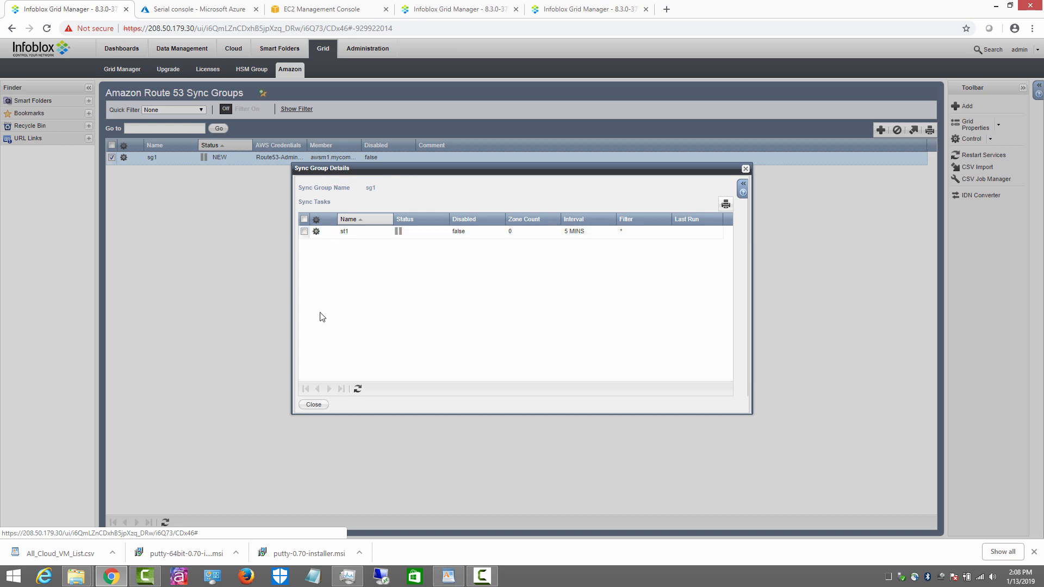
click(318, 406)
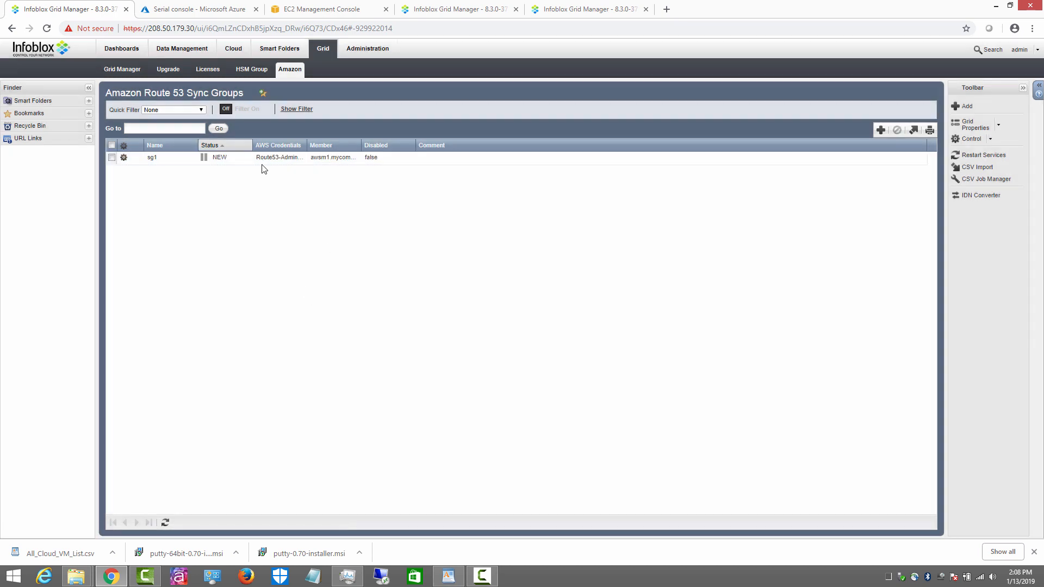
Step: Show the DNS zones under Data Management for the default network view
click(174, 49)
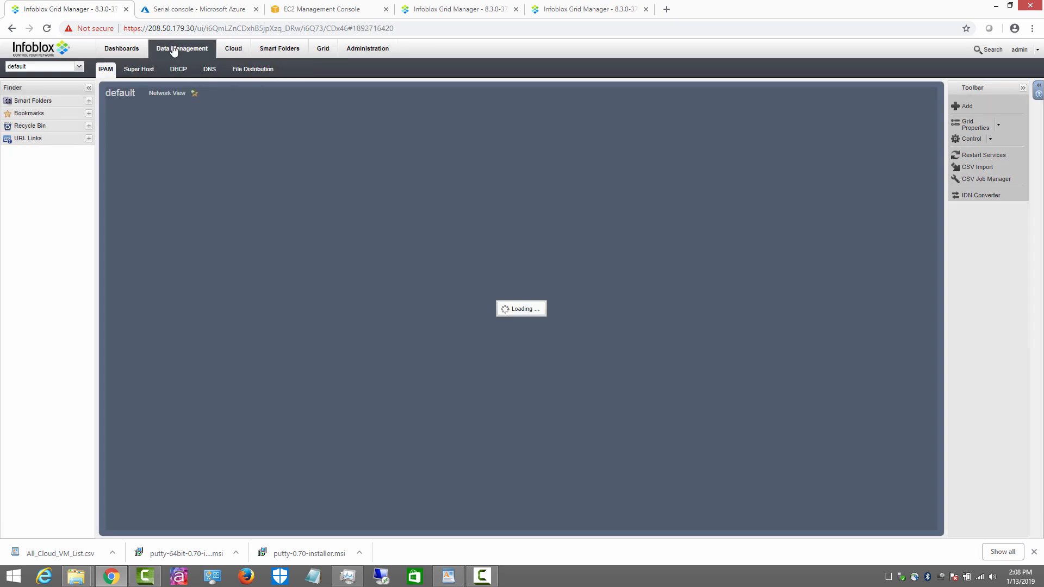
click(213, 70)
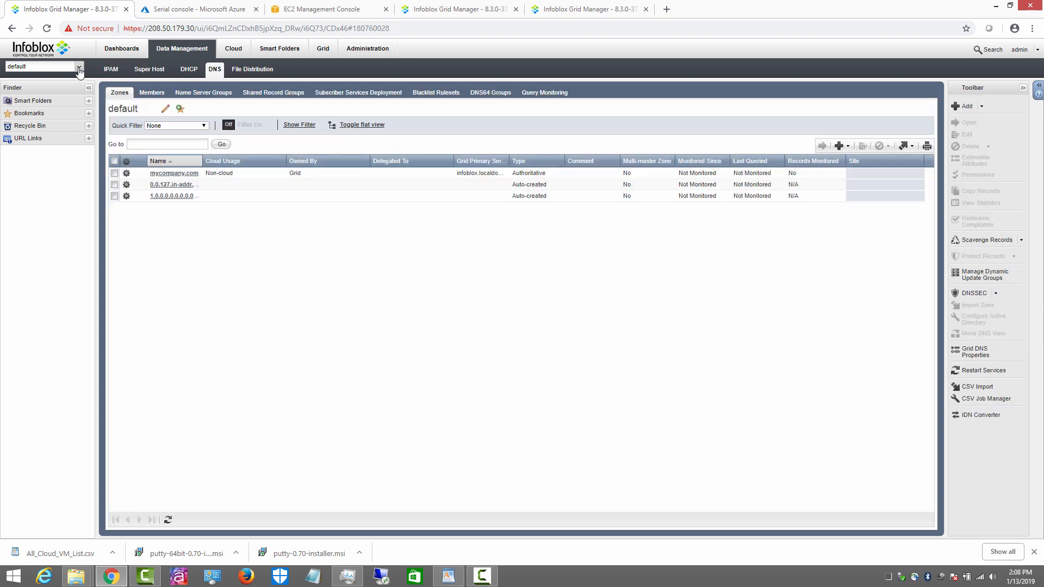
click(79, 68)
click(27, 79)
Step: Go from the EC2 dashboard to the AWS console home and open Route 53
click(316, 12)
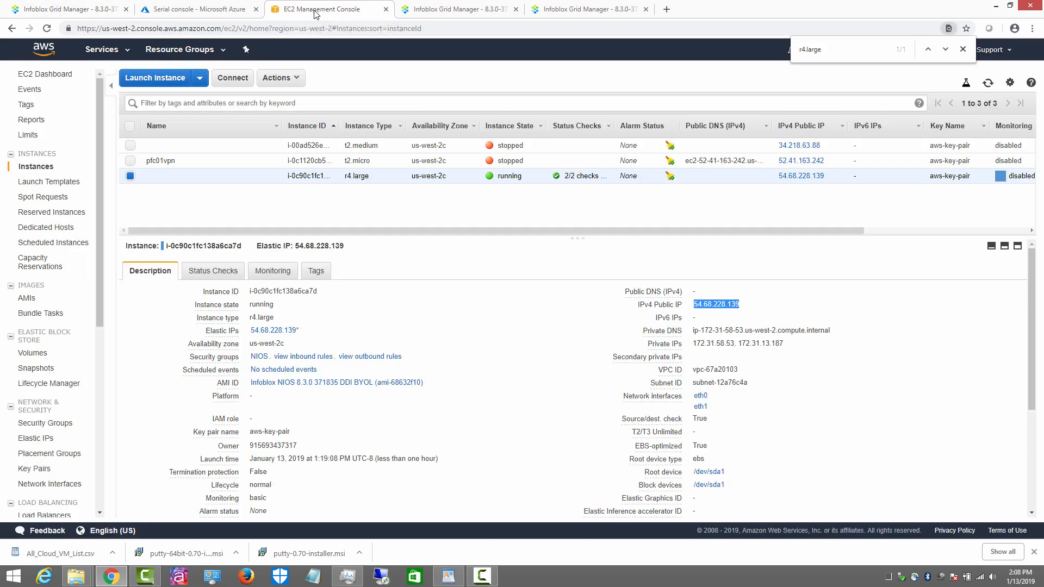
click(46, 74)
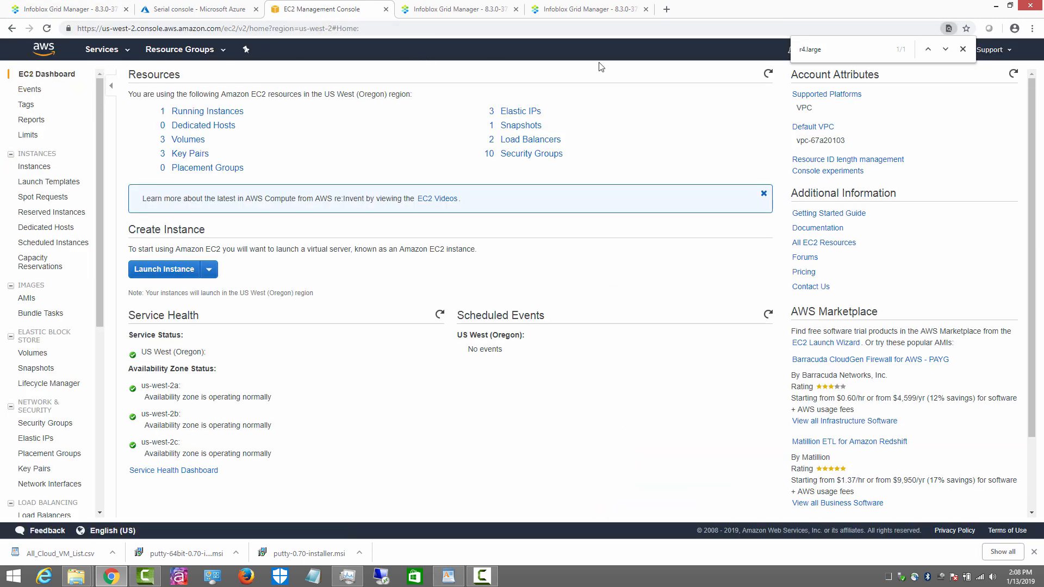
click(963, 49)
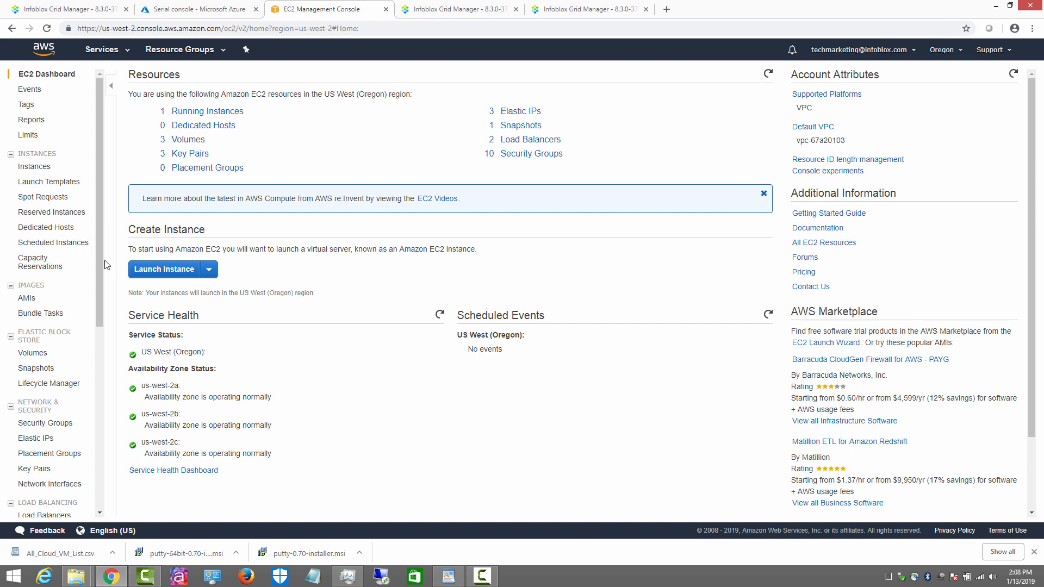
drag(100, 259, 101, 117)
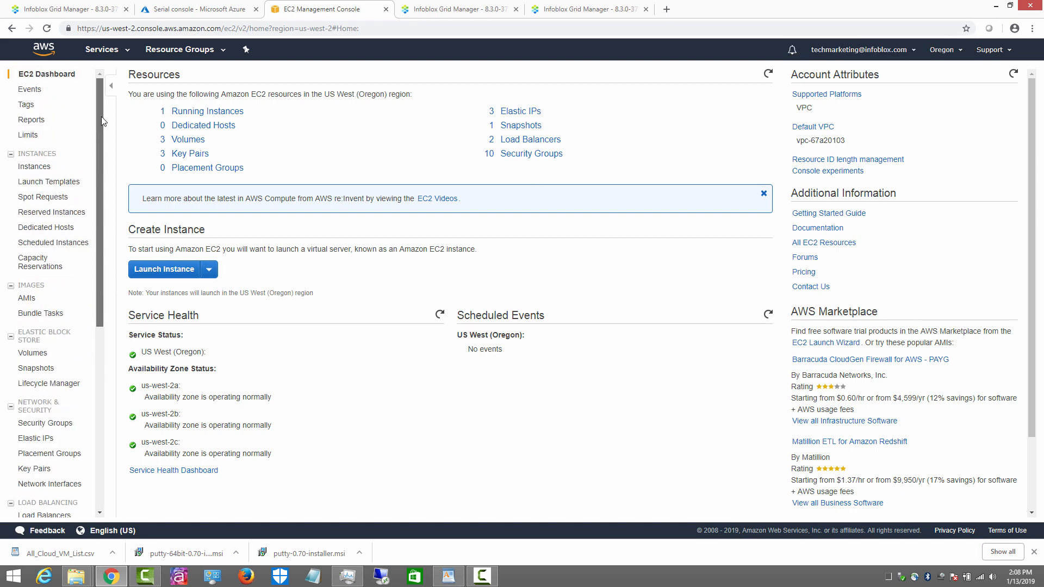
click(44, 54)
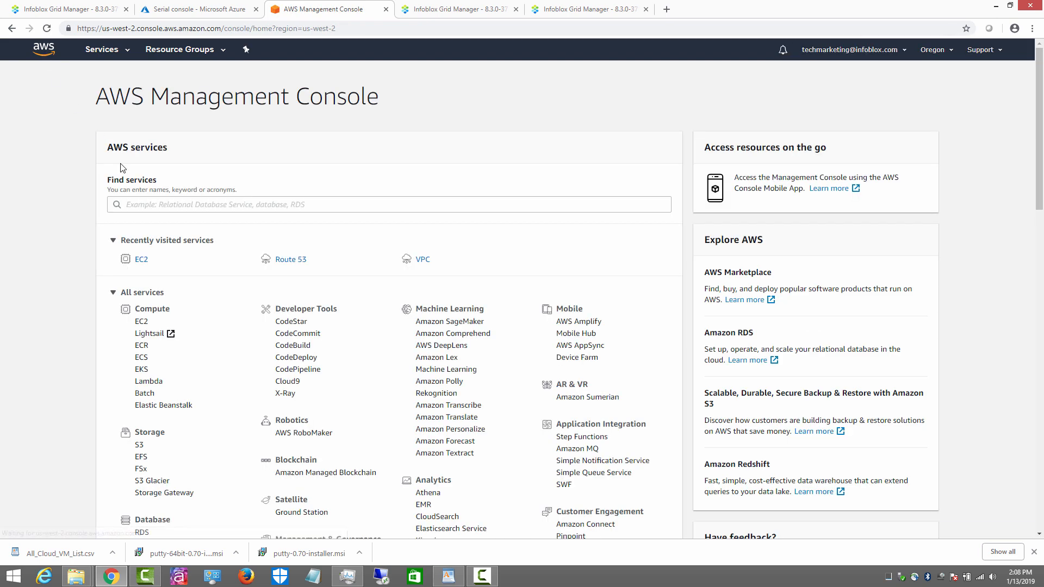
click(287, 262)
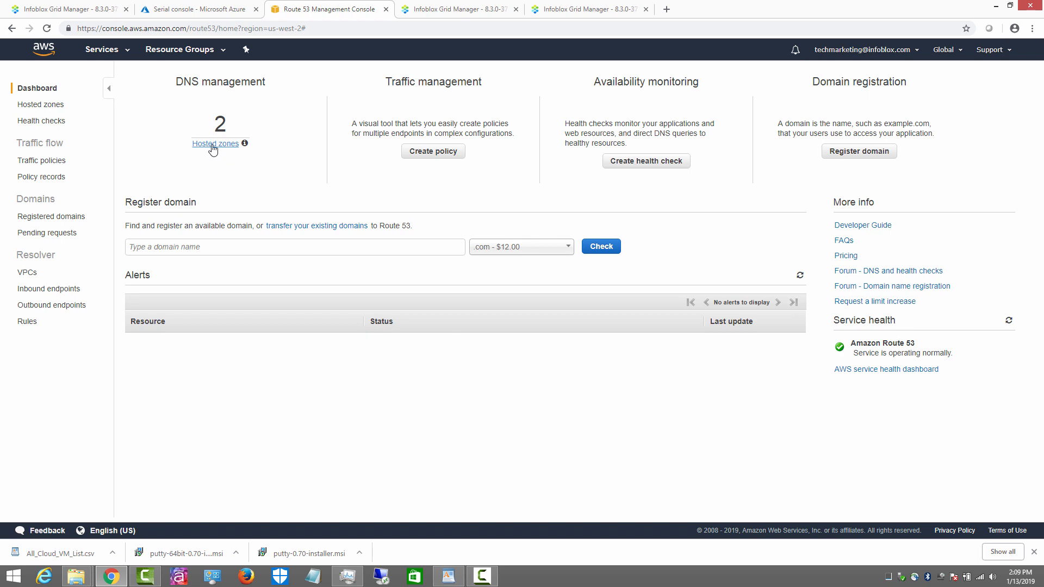
Step: Review the record sets of hosted zones private.zone. and testzone.pub
click(215, 144)
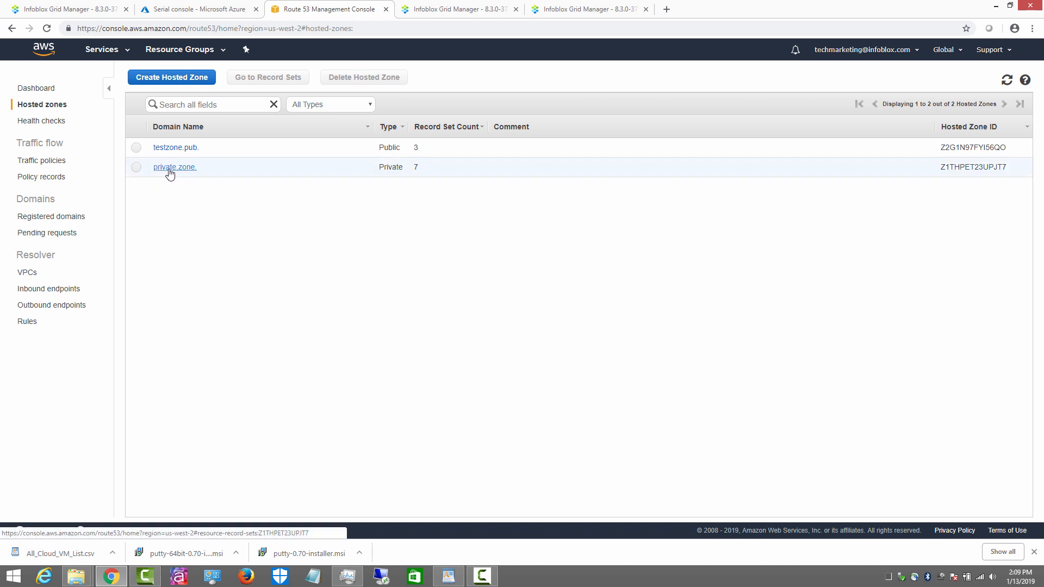
click(170, 168)
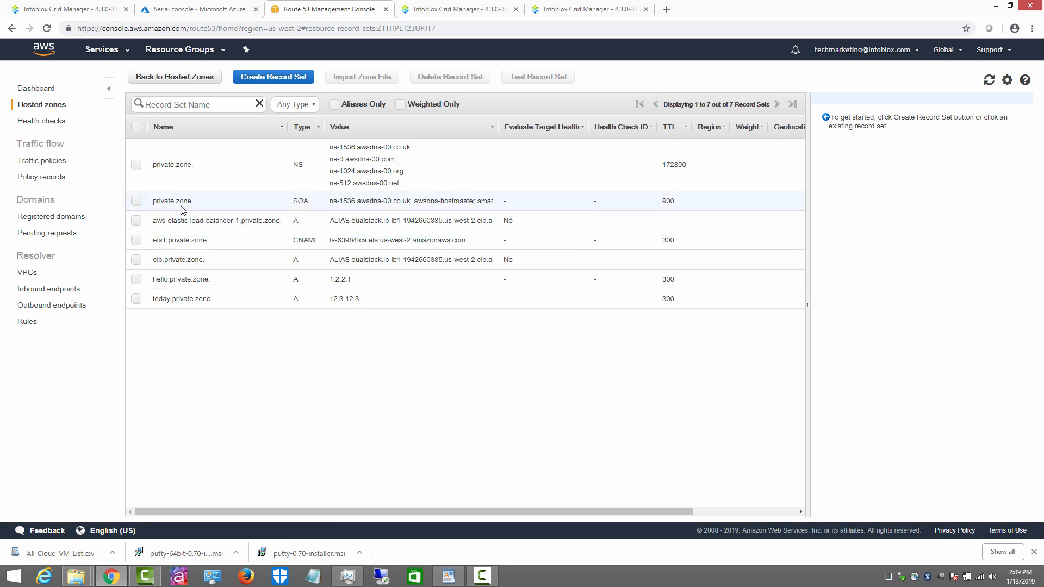
click(215, 78)
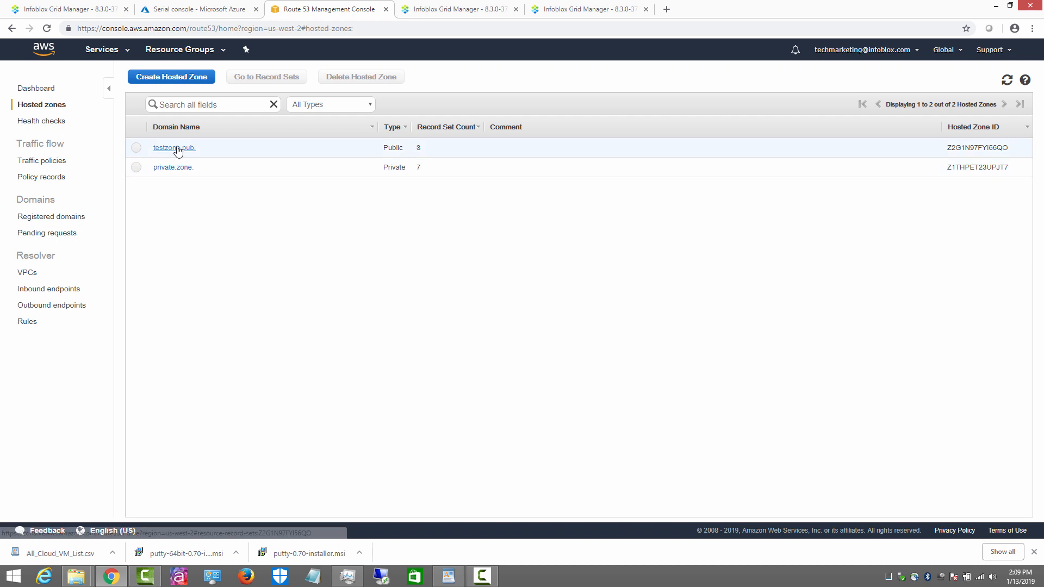
click(178, 151)
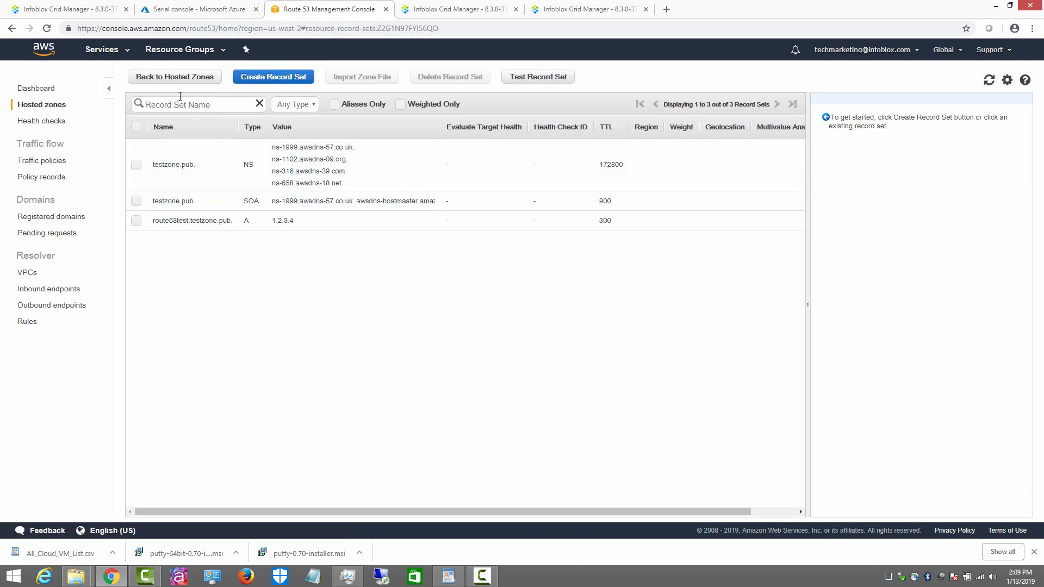
click(182, 78)
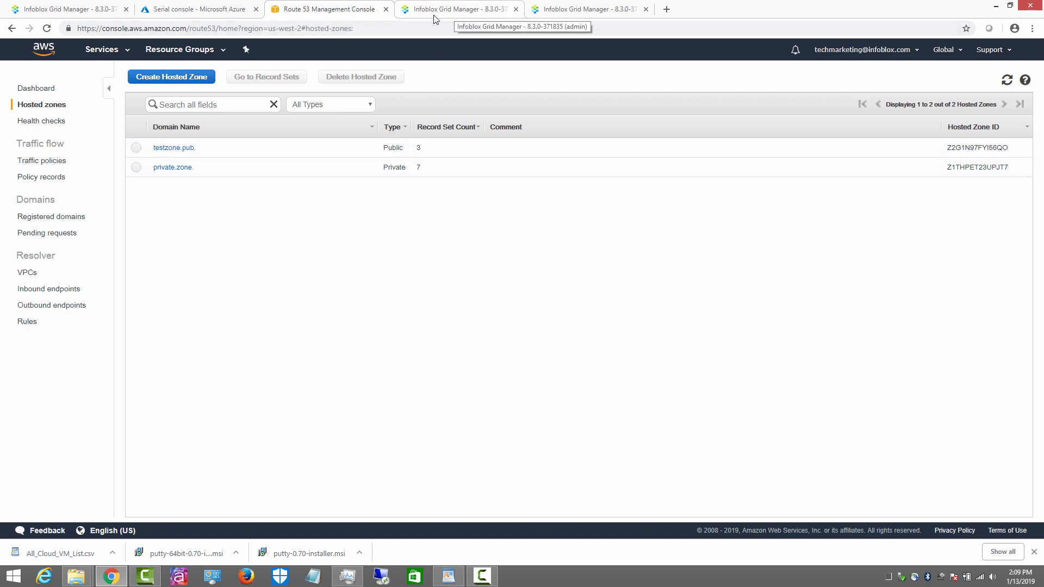
Step: Open the sync details of sync group sg1 in Infoblox Grid Manager
click(86, 9)
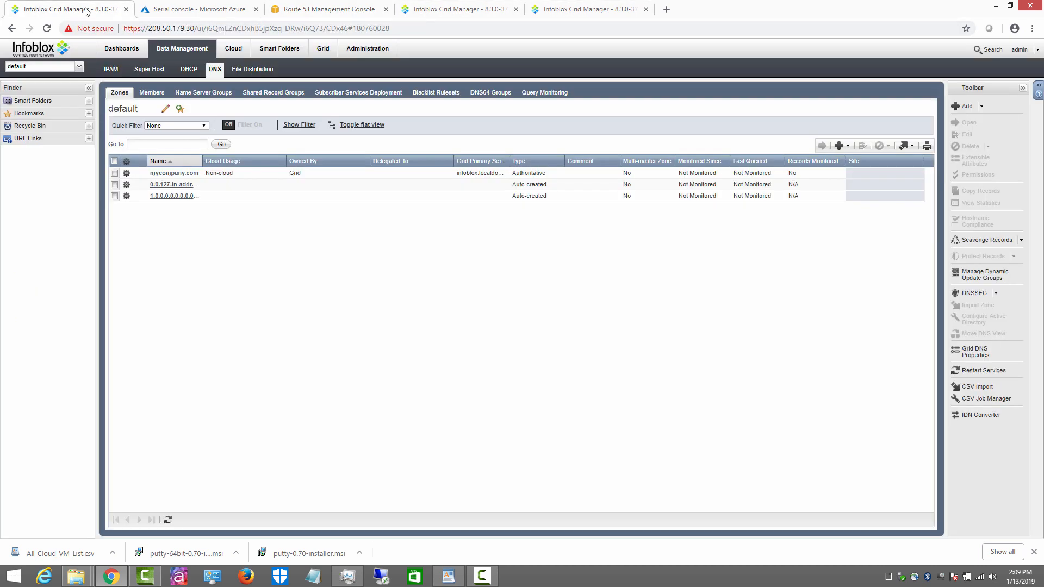
click(320, 55)
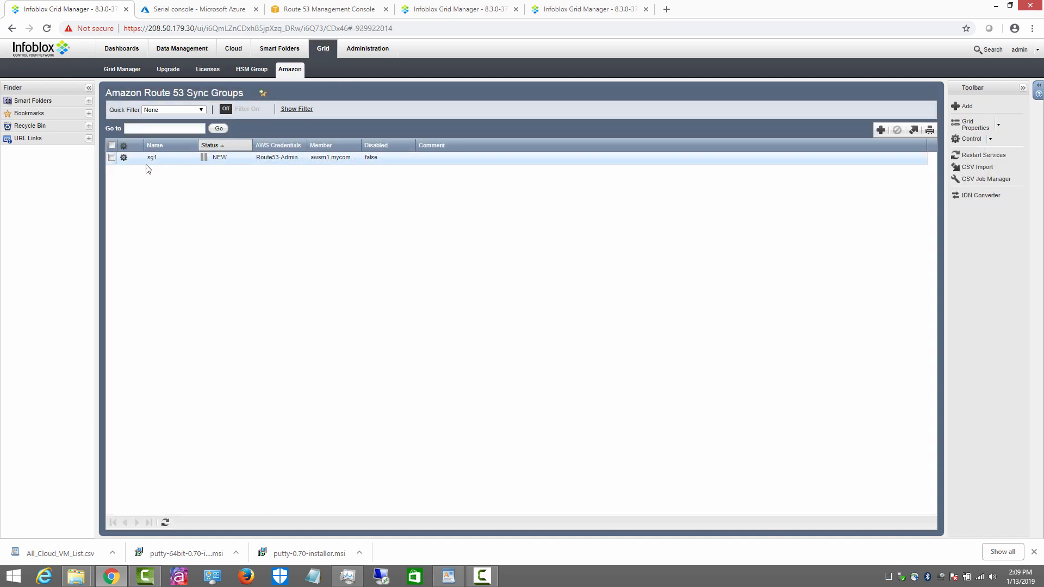
click(130, 160)
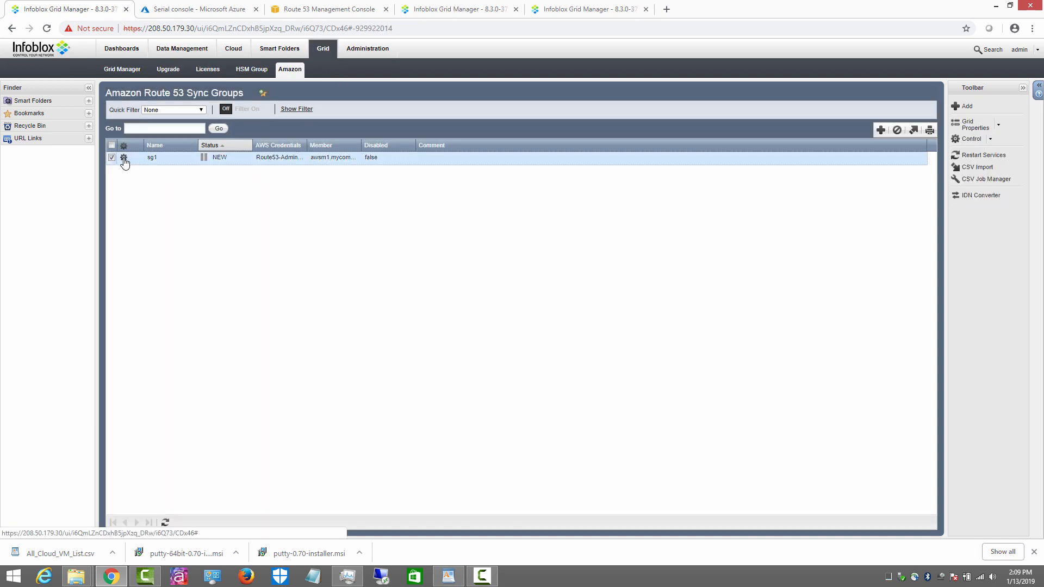
click(123, 158)
click(158, 162)
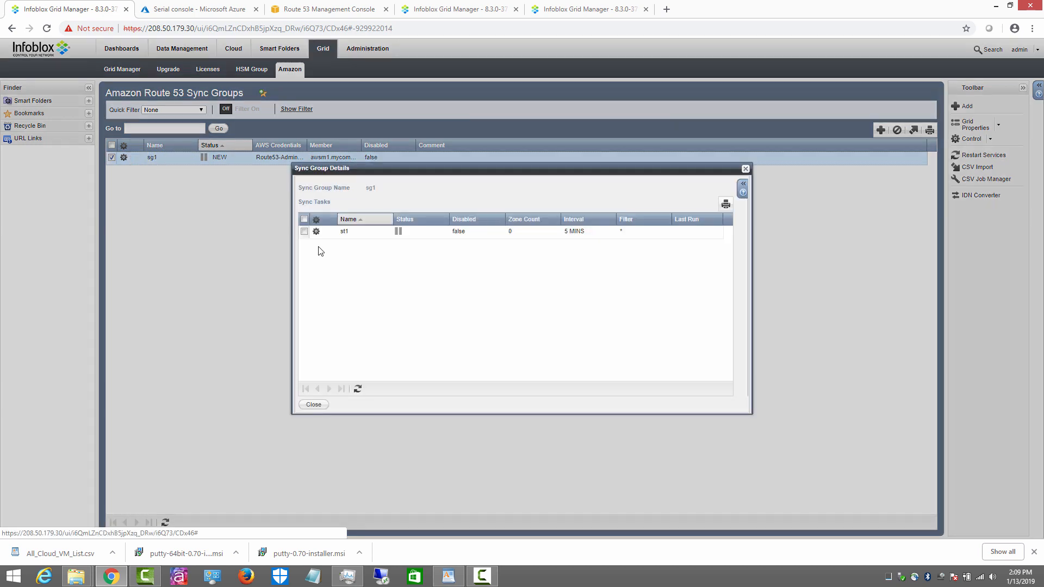
Step: Run sync task st1 now and refresh until it completes successfully with 2 zones
click(316, 232)
click(348, 232)
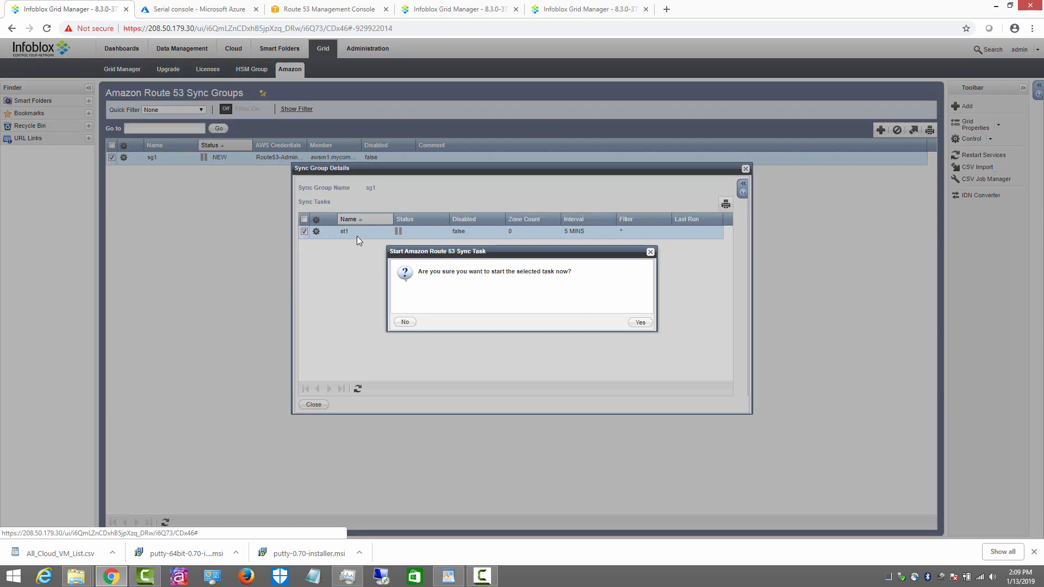
click(640, 322)
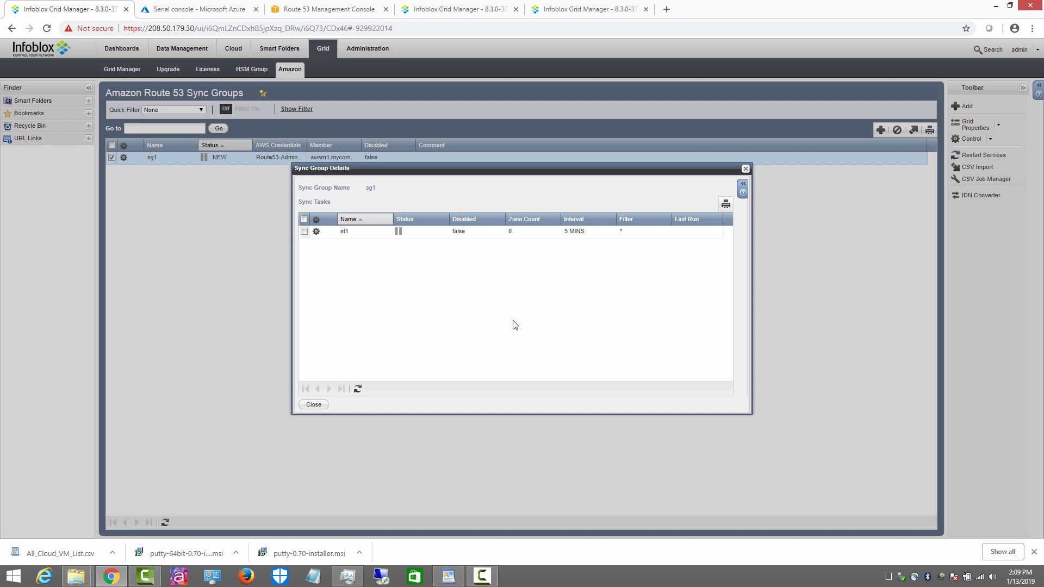
click(357, 389)
click(357, 389)
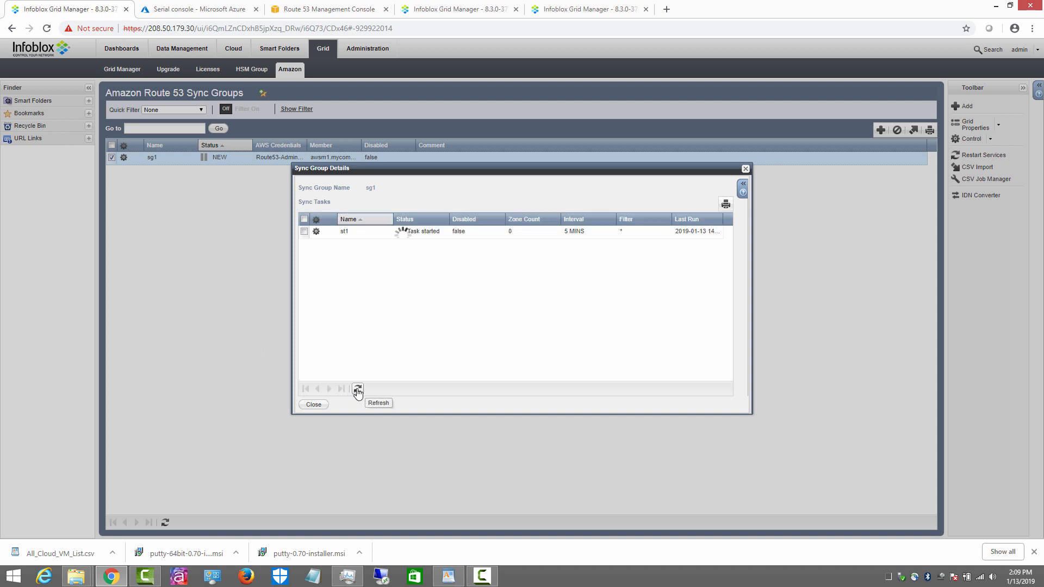
click(357, 389)
drag(450, 219, 525, 218)
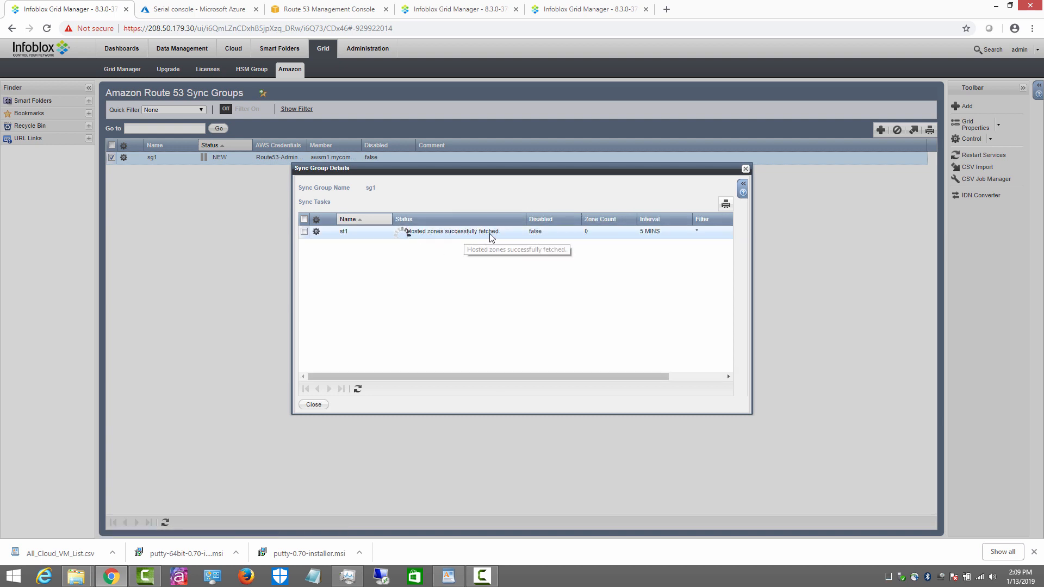
click(357, 390)
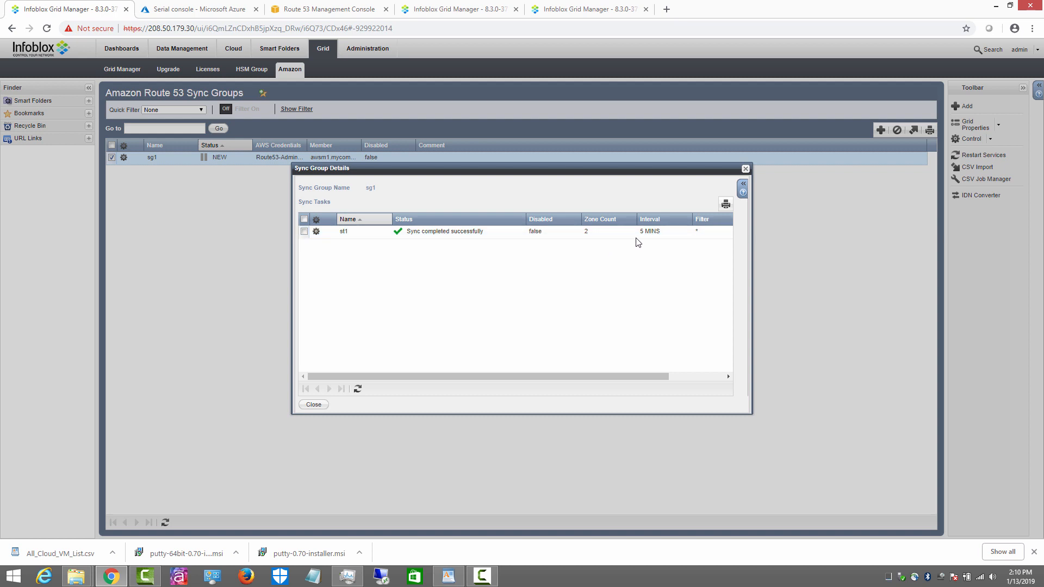
click(313, 405)
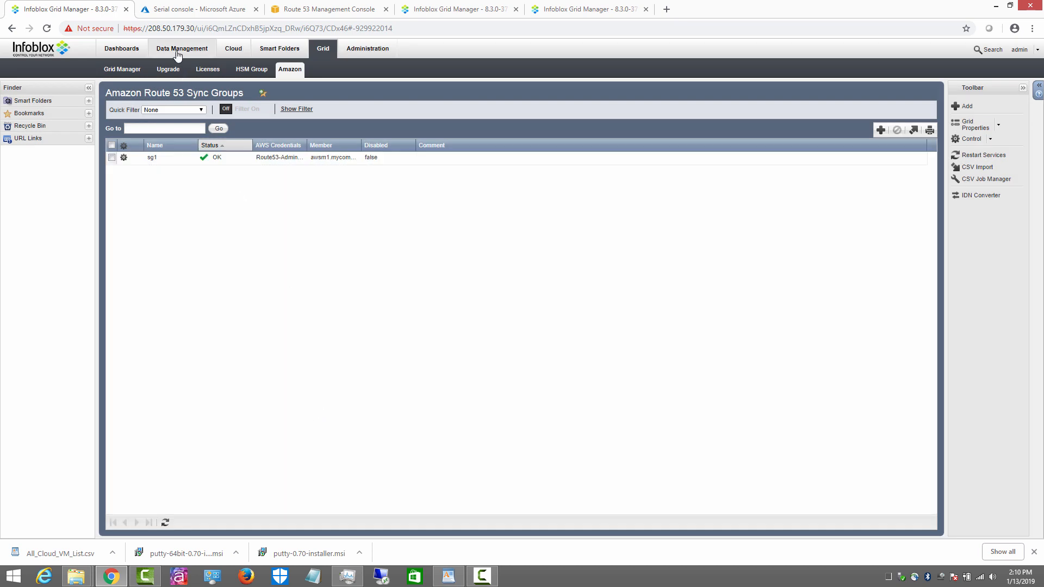
Step: Review the imported records of private.zone and testzone.pub in the Infoblox zone list
click(176, 52)
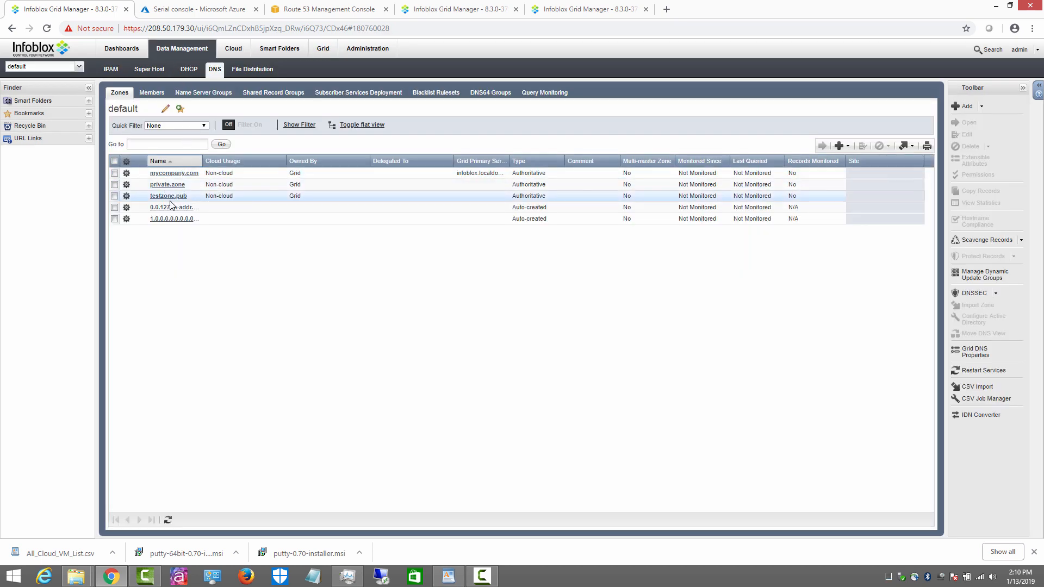
double_click(174, 186)
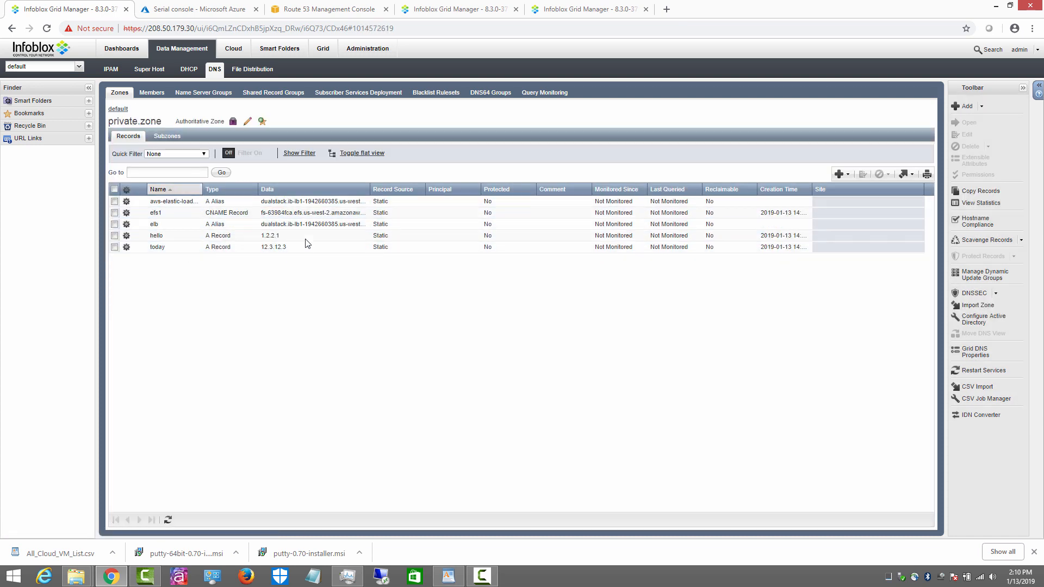
click(120, 111)
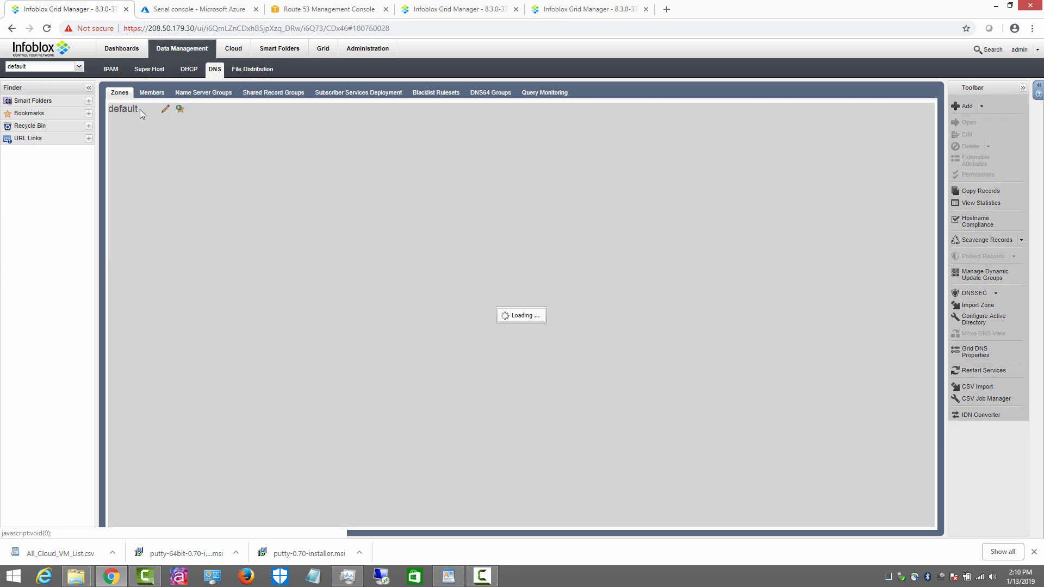
double_click(175, 196)
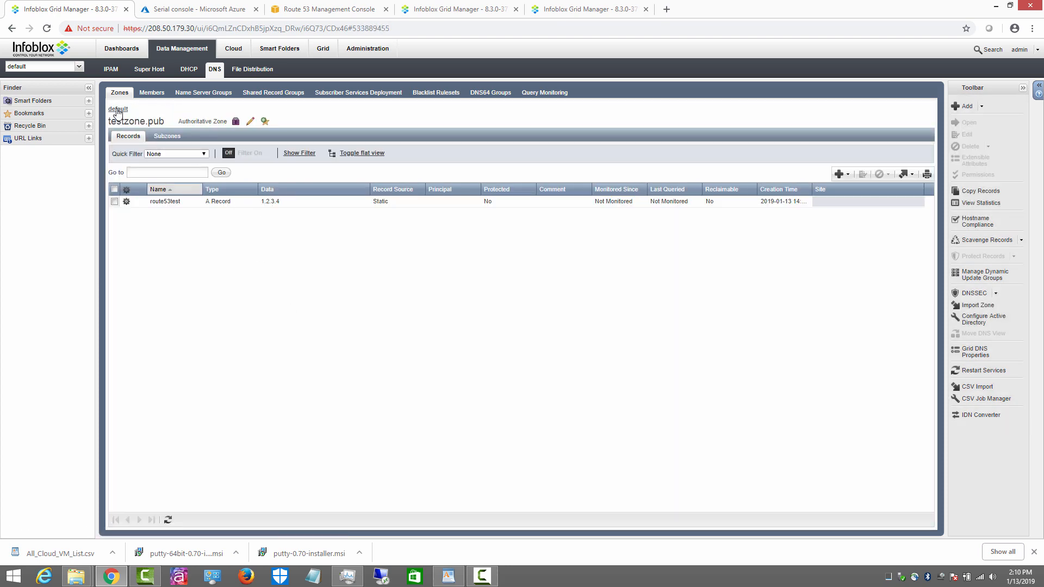
click(118, 109)
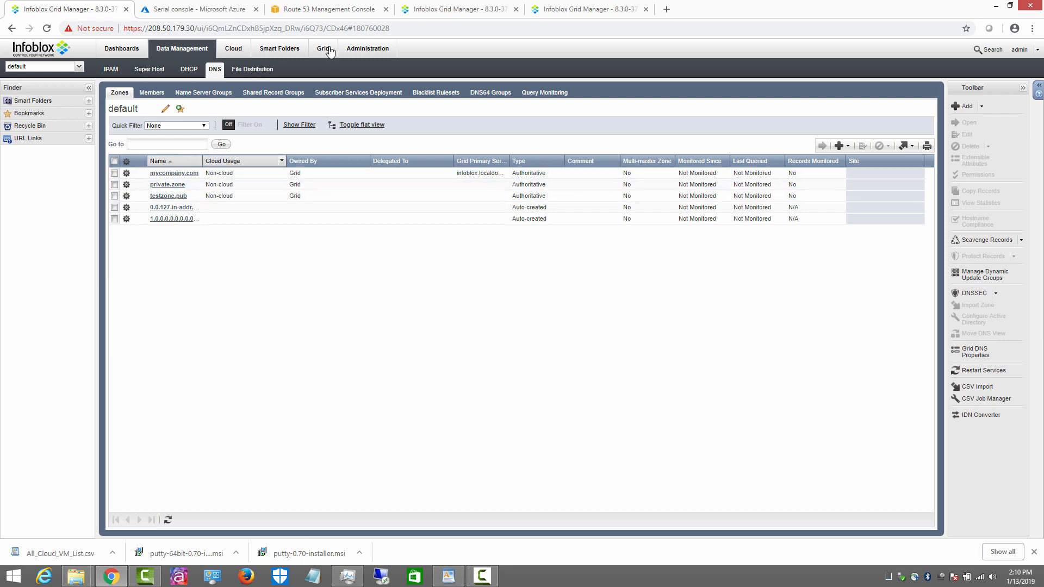
click(327, 9)
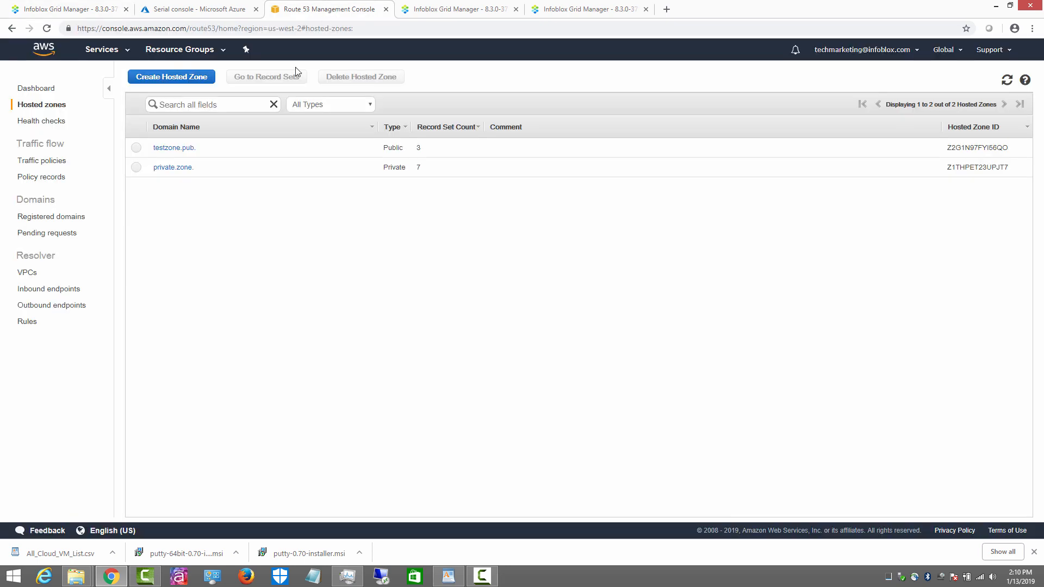
Step: Create an A record demo1 pointing to 4.4.4.4 in private.zone. and verify it
click(168, 169)
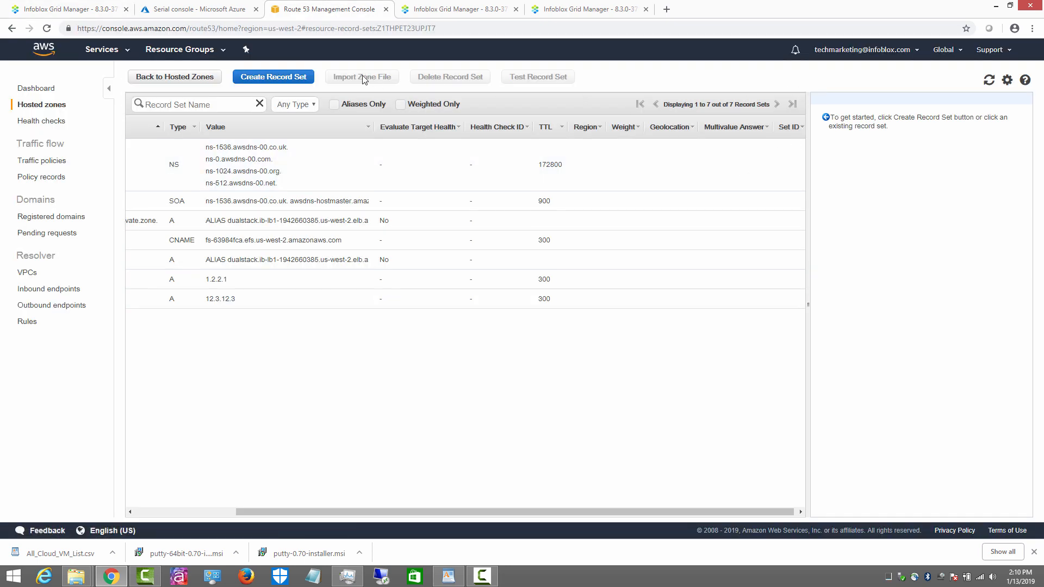
click(276, 78)
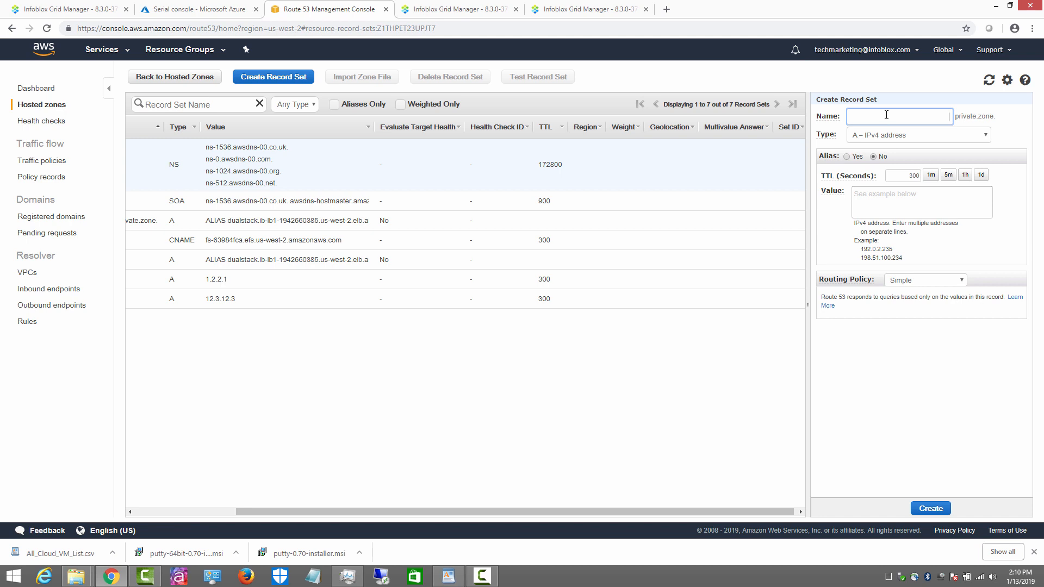
text(demo1)
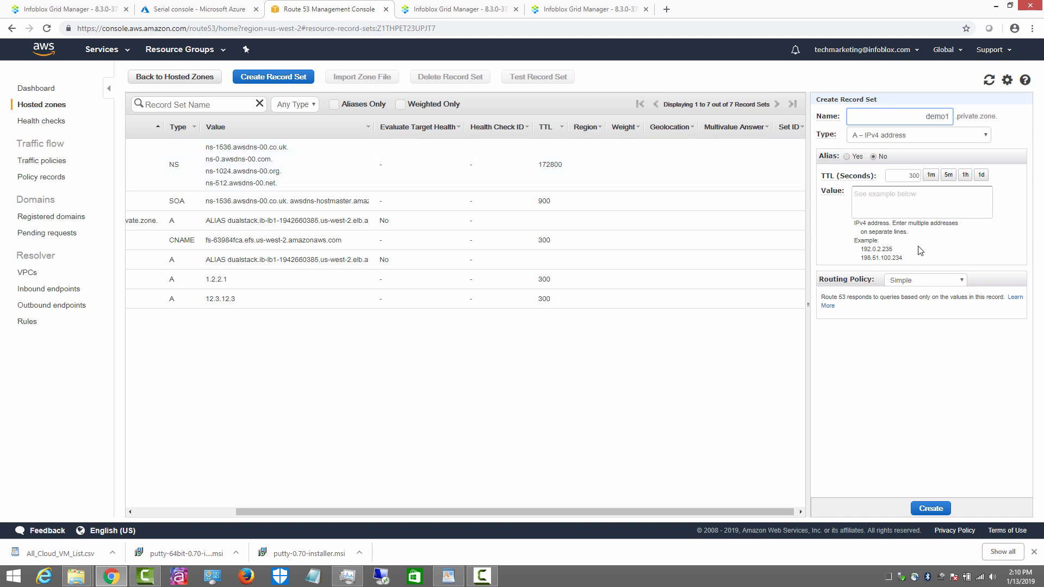
click(891, 203)
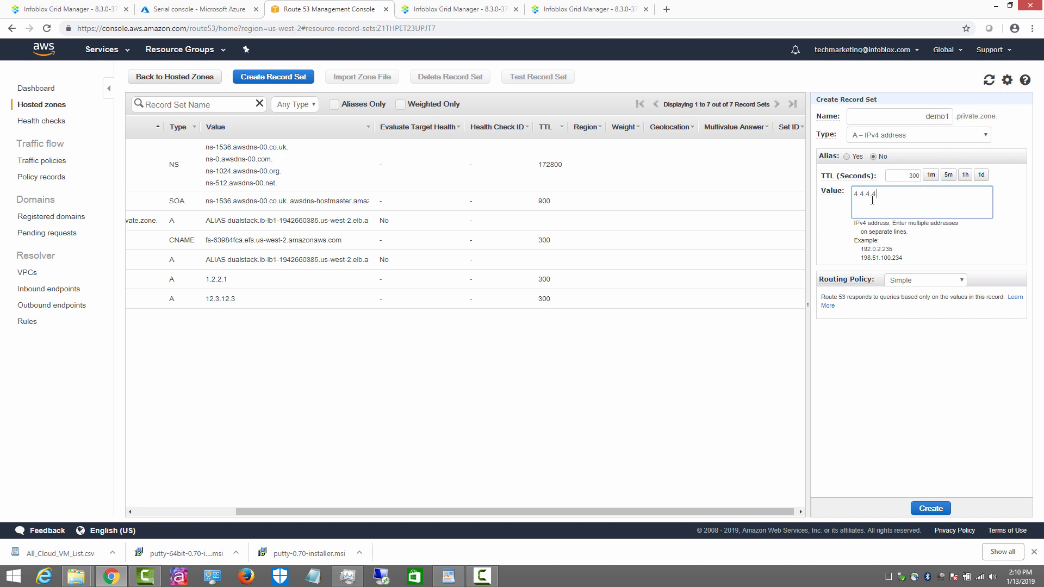
click(931, 511)
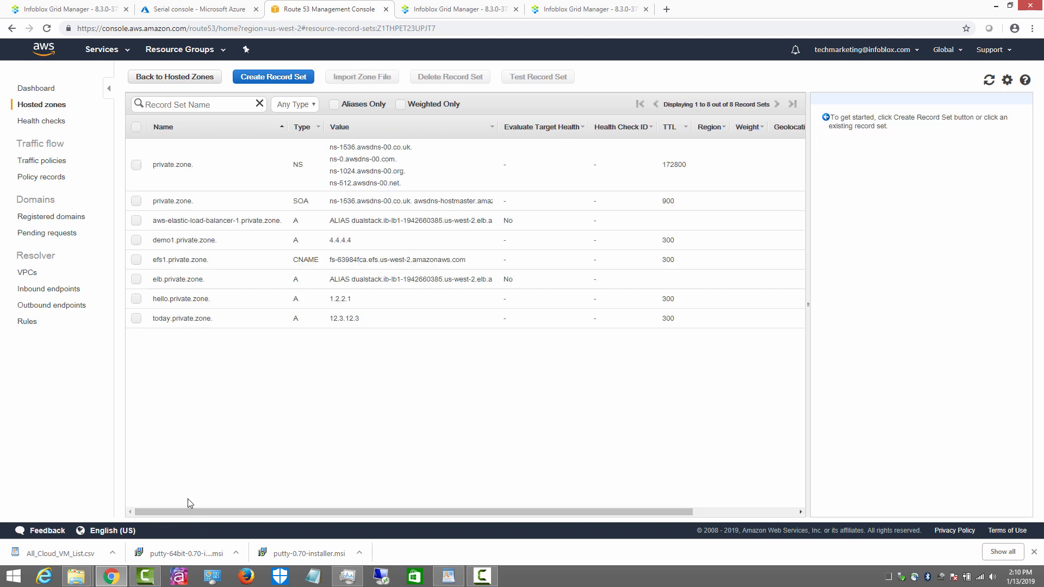
click(160, 242)
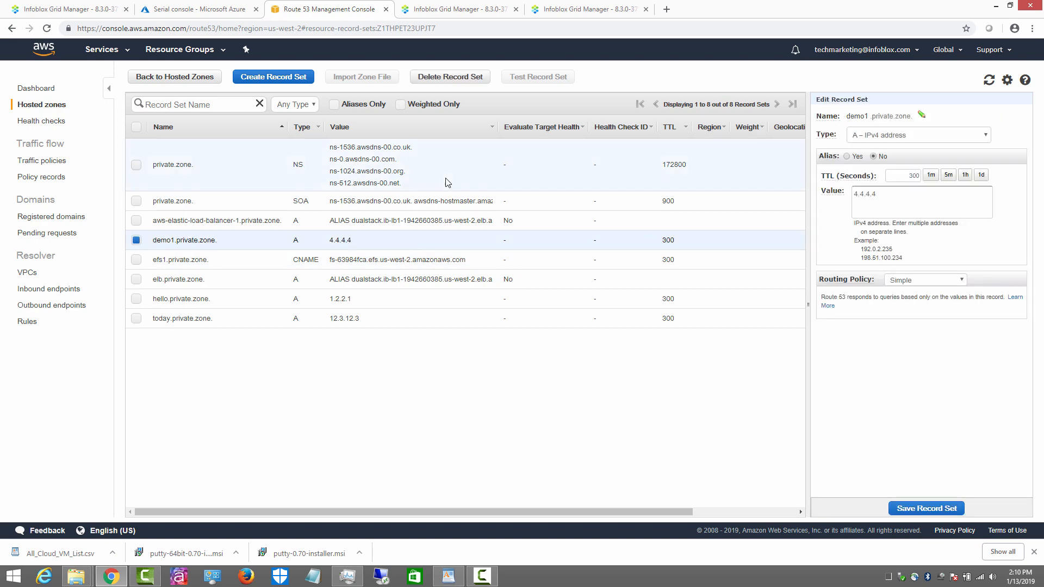
click(62, 9)
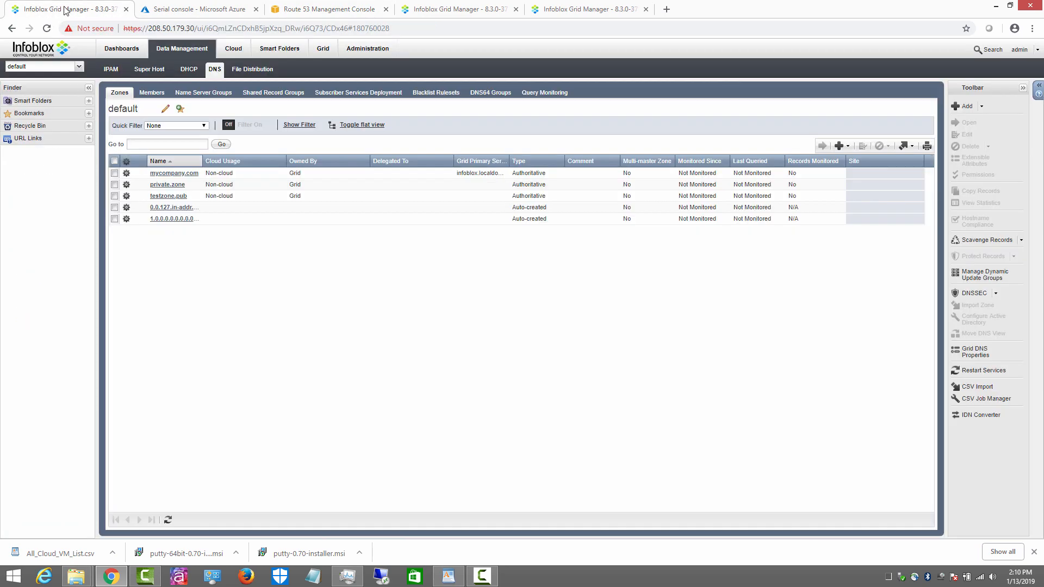
Step: Rerun sync task st1 of sg1 and refresh until it completes successfully with 2 zones
click(168, 186)
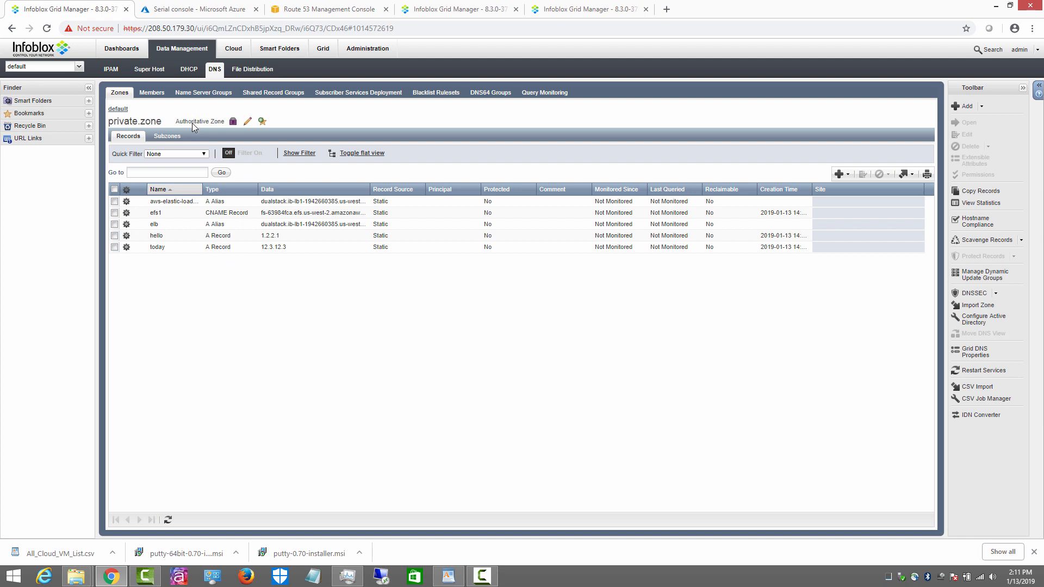
click(317, 55)
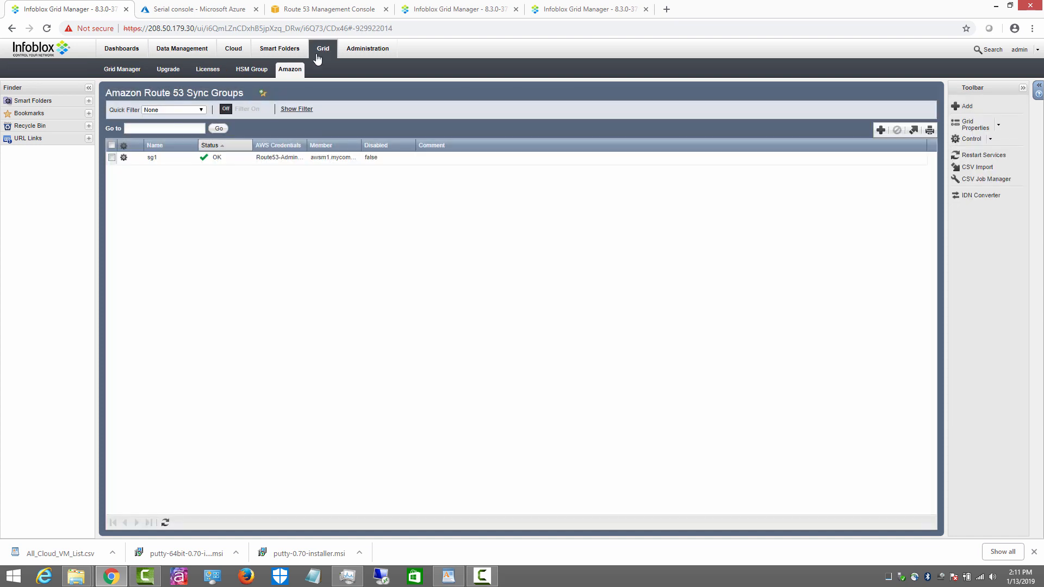
click(123, 157)
click(161, 163)
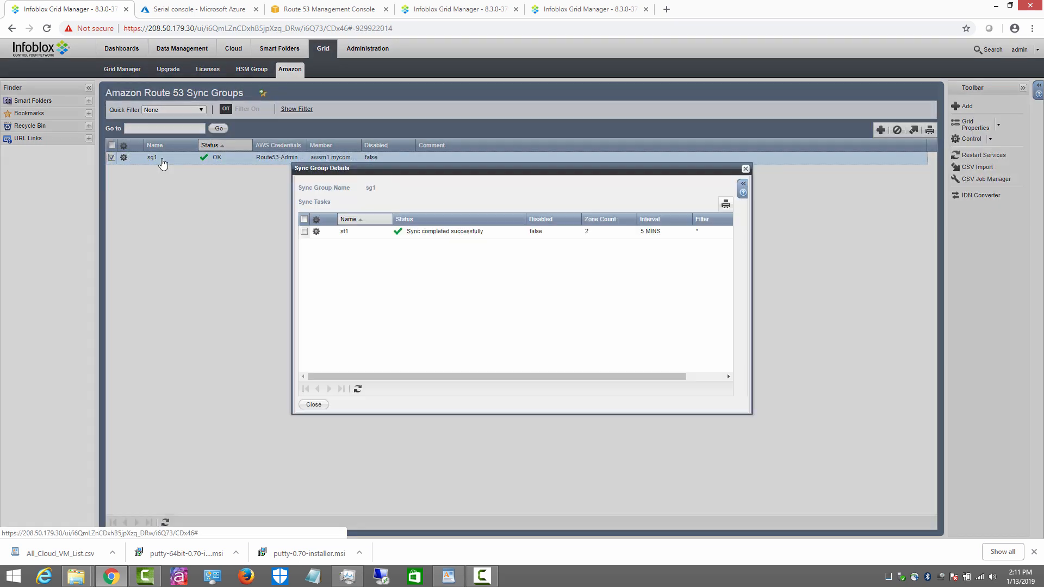
click(316, 231)
click(355, 238)
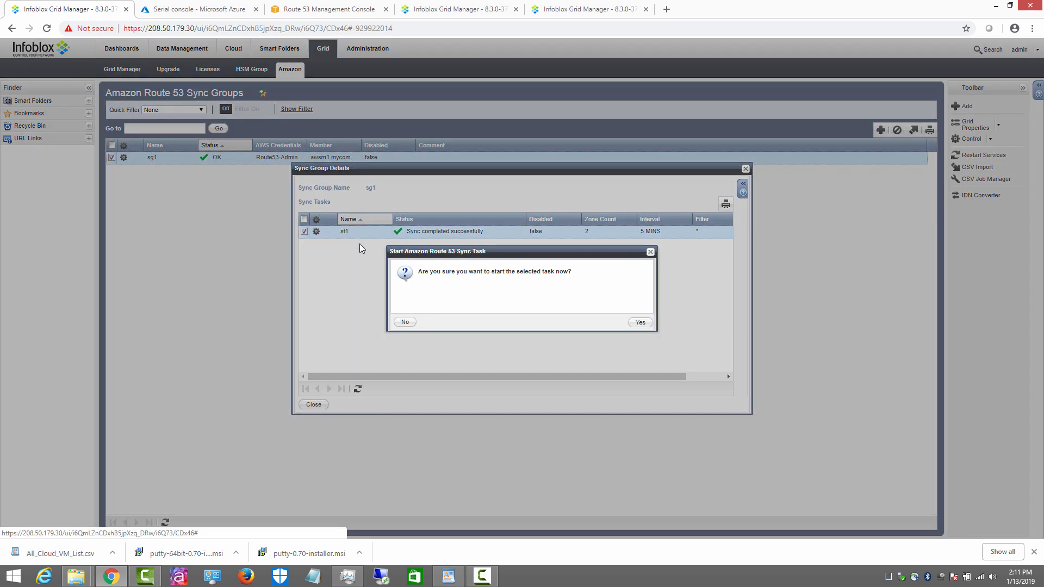
click(641, 322)
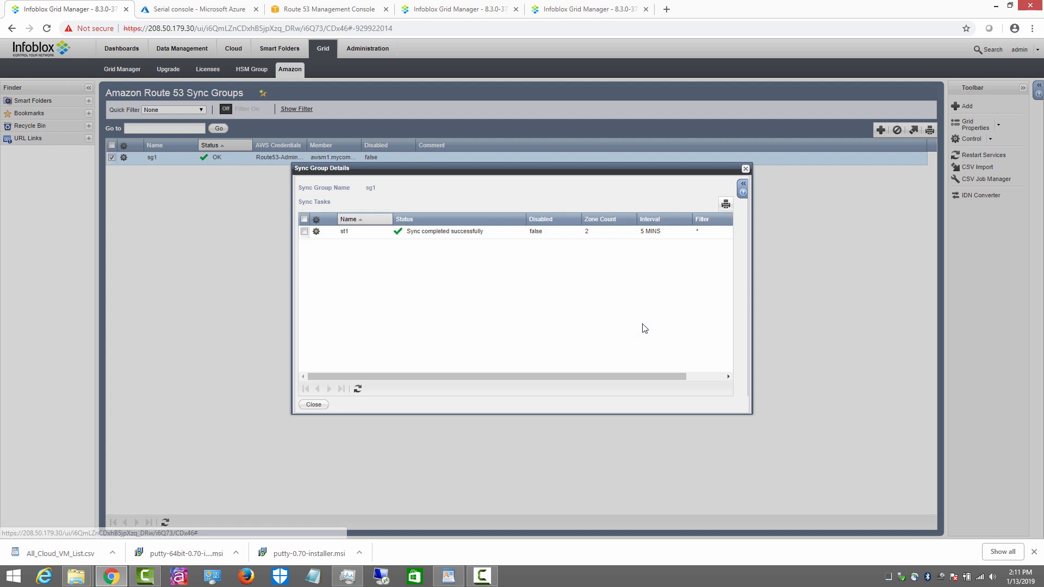
click(358, 389)
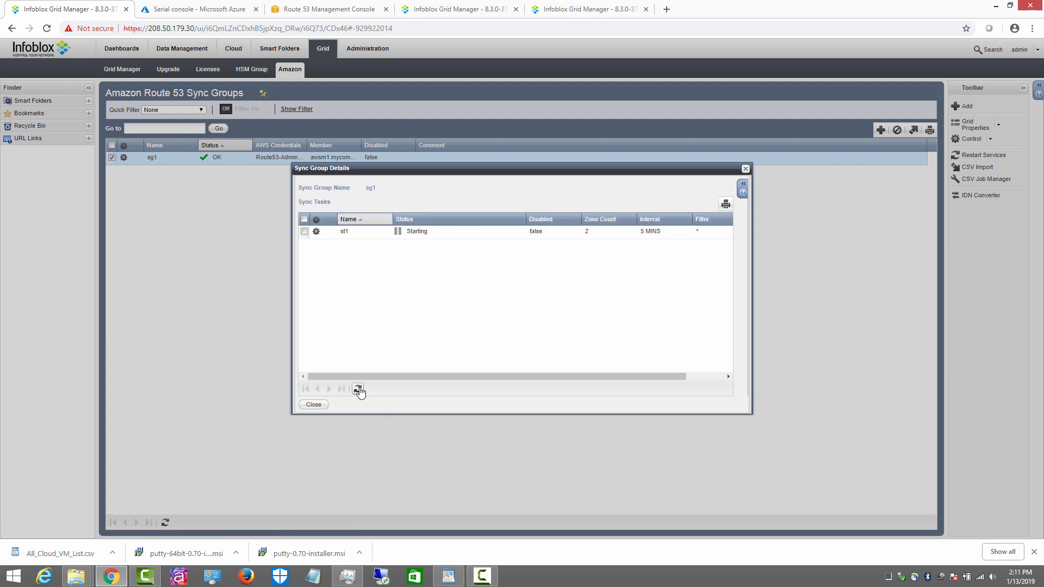
click(358, 389)
click(313, 405)
click(183, 49)
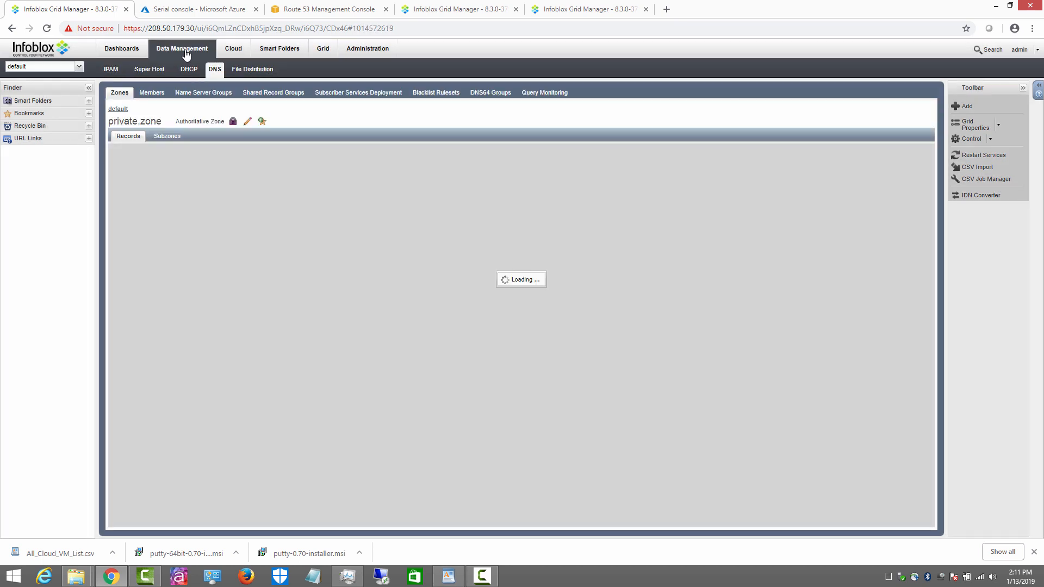
Step: Confirm the synced demo1 A record at 4.4.4.4 in private.zone, then show the Grid members list
double_click(179, 215)
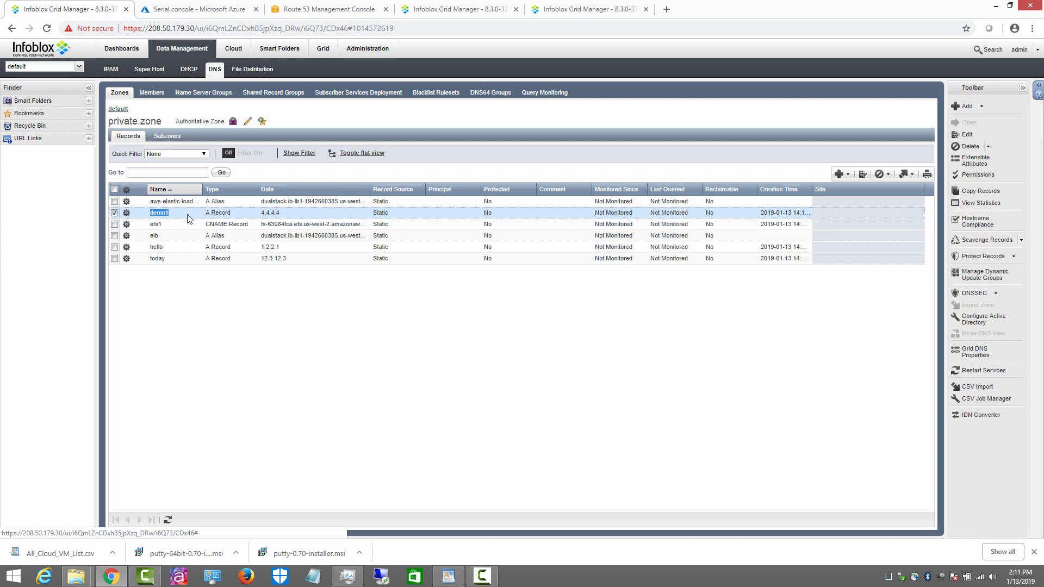
double_click(143, 216)
click(115, 213)
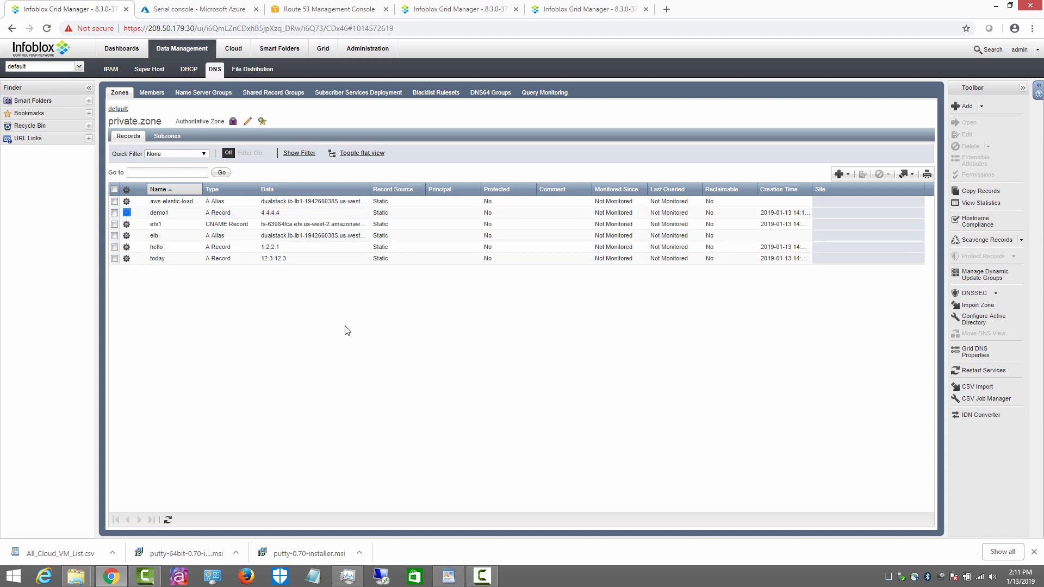
click(118, 109)
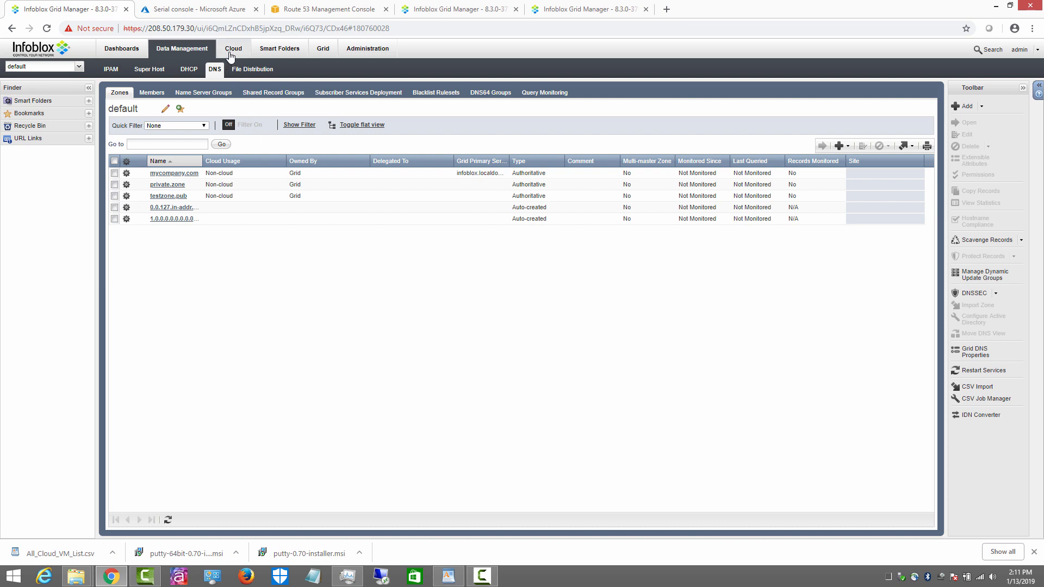
click(323, 49)
click(124, 69)
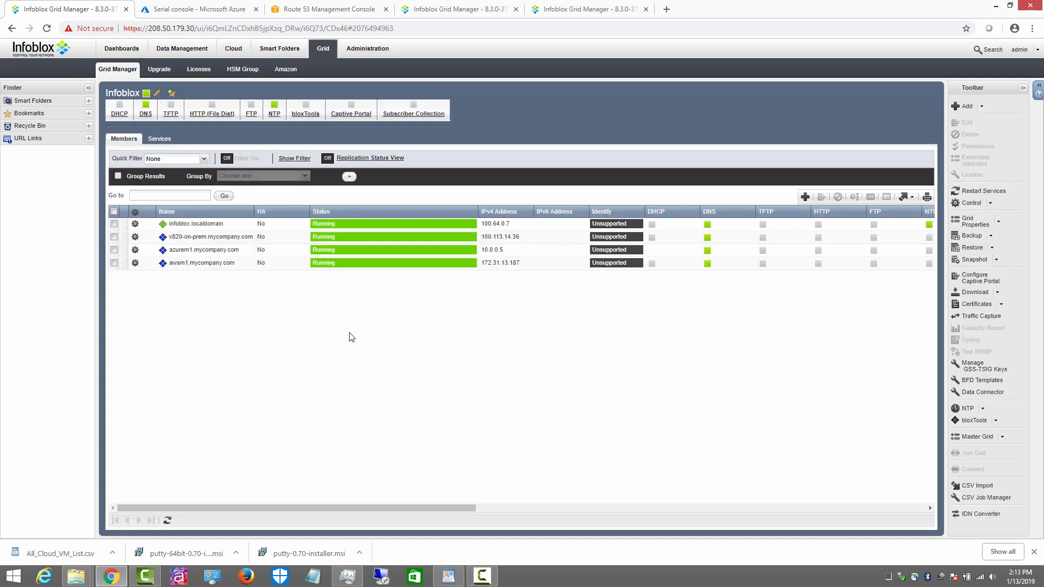